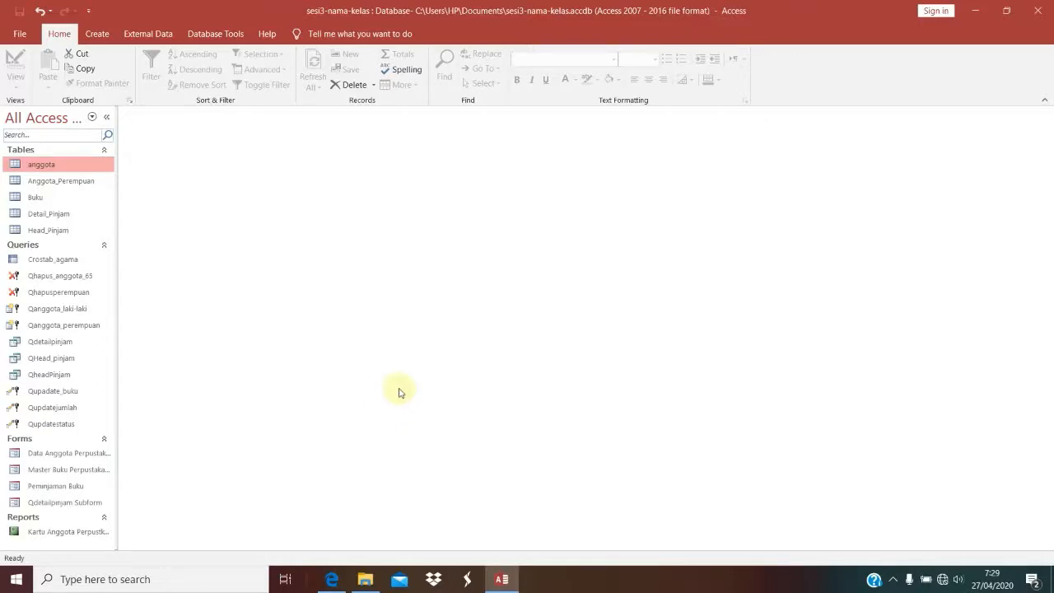
Switch to the practice PDF in Edge and read the Latihan 2 Daftar Anggota exercise and the Kartu Anggota Perpustakaan design before it.
{"action": "left_click", "coordinate": [345, 580]}
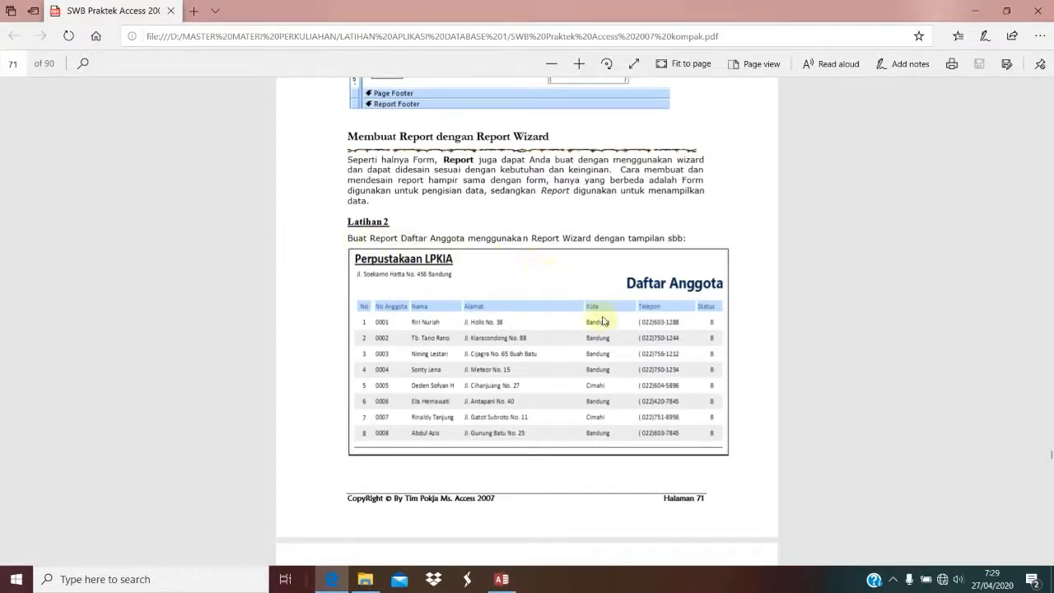
{"action": "scroll", "coordinate": [603, 321], "scroll_direction": "down", "scroll_amount": 3}
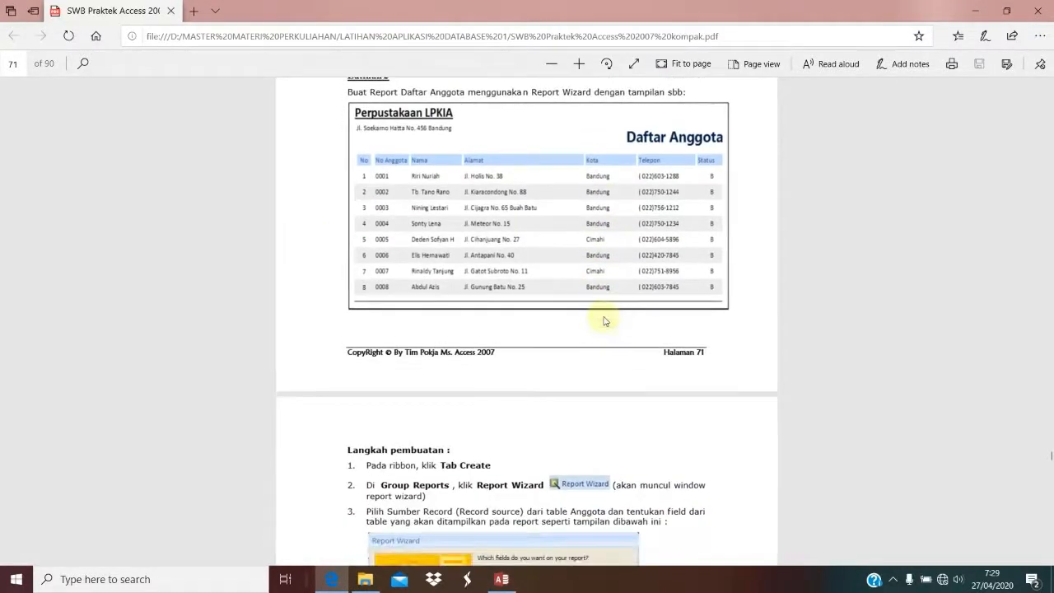
{"action": "scroll", "coordinate": [604, 321], "scroll_direction": "up", "scroll_amount": 3}
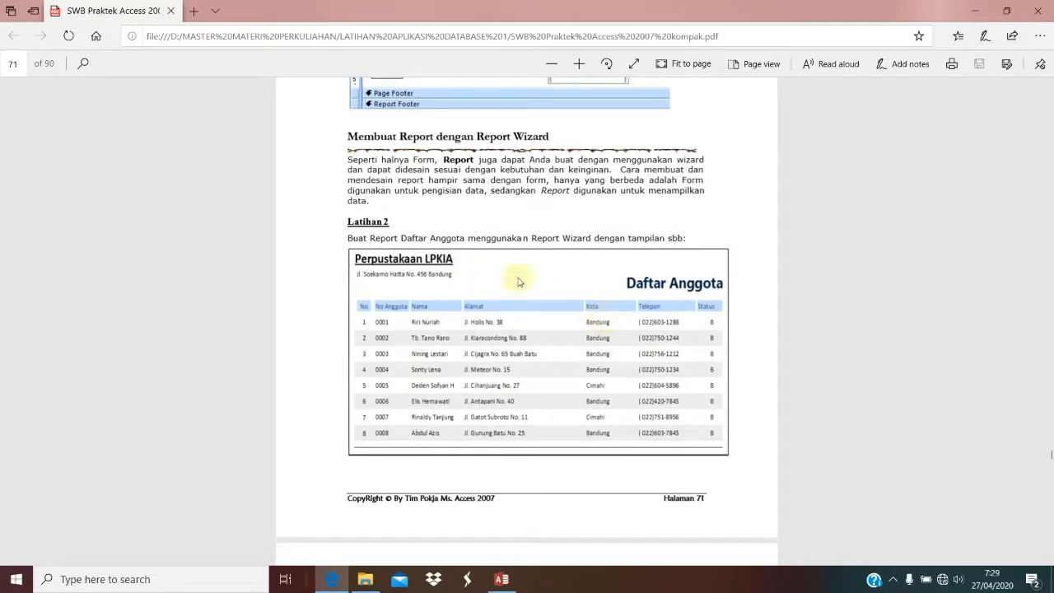
{"action": "scroll", "coordinate": [585, 330], "scroll_direction": "down", "scroll_amount": 3}
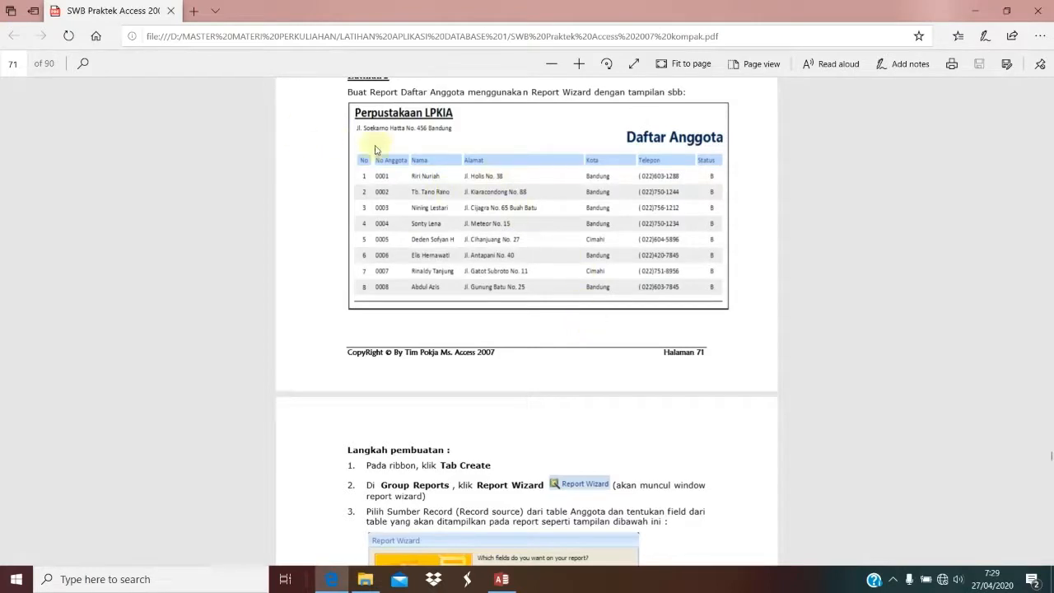
{"action": "scroll", "coordinate": [532, 264], "scroll_direction": "up", "scroll_amount": 8}
{"action": "scroll", "coordinate": [527, 264], "scroll_direction": "up", "scroll_amount": 4}
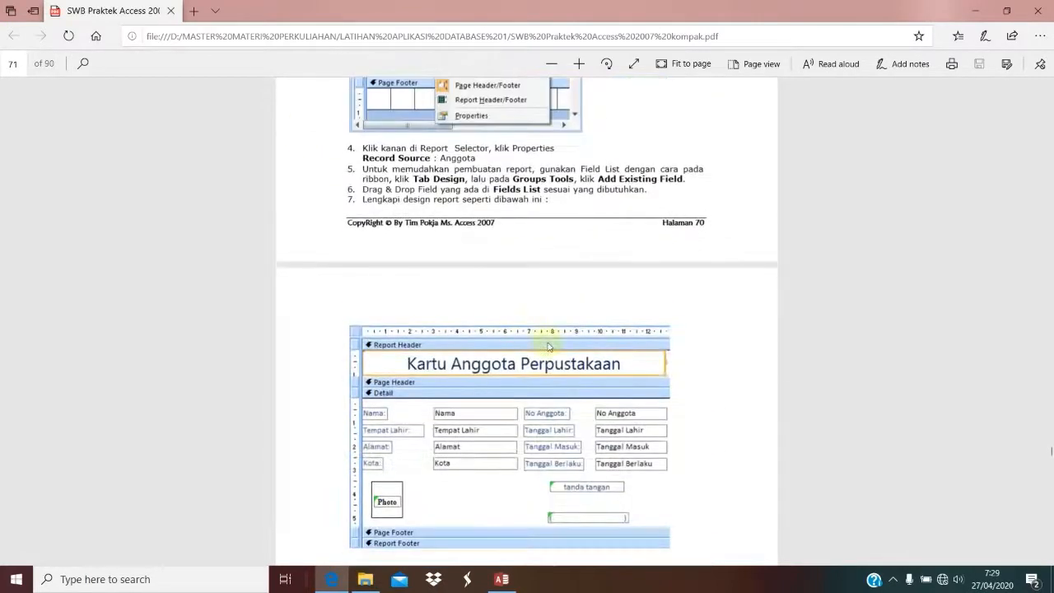
{"action": "scroll", "coordinate": [607, 302], "scroll_direction": "down", "scroll_amount": 3}
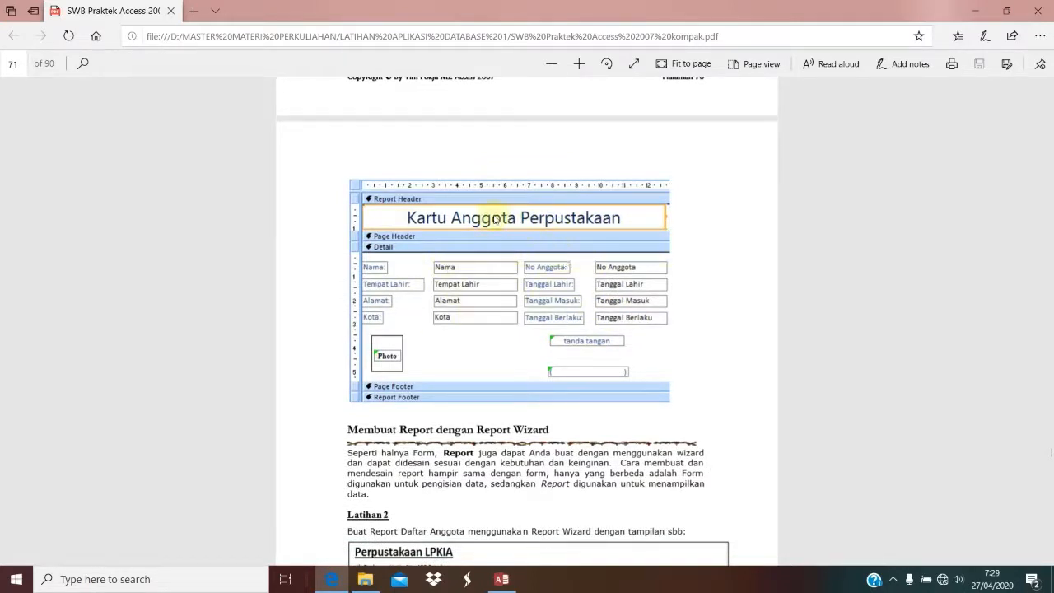
{"action": "scroll", "coordinate": [620, 298], "scroll_direction": "down", "scroll_amount": 5}
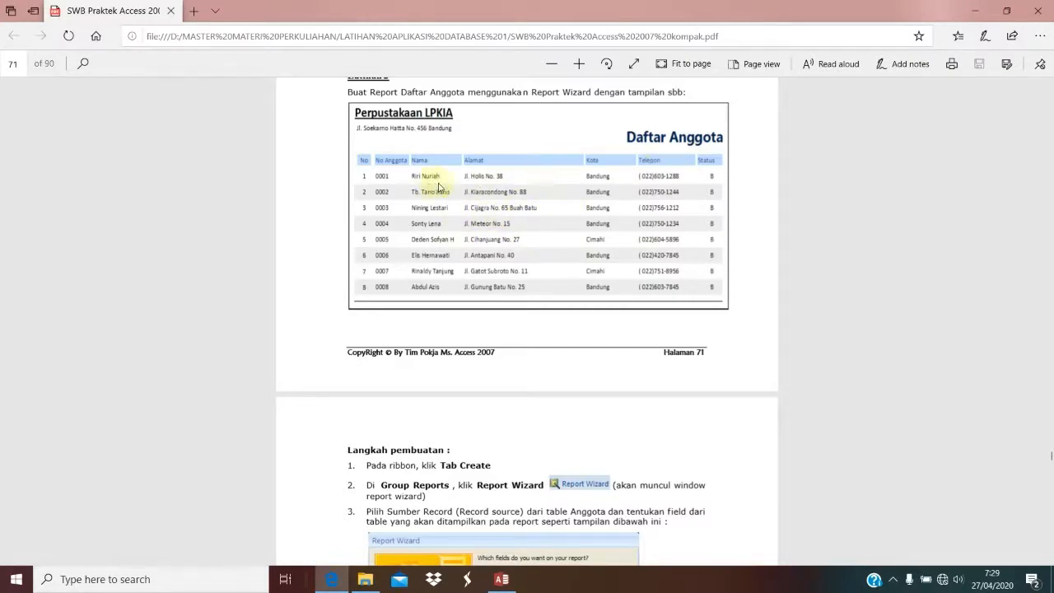
{"action": "scroll", "coordinate": [414, 218], "scroll_direction": "down", "scroll_amount": 15}
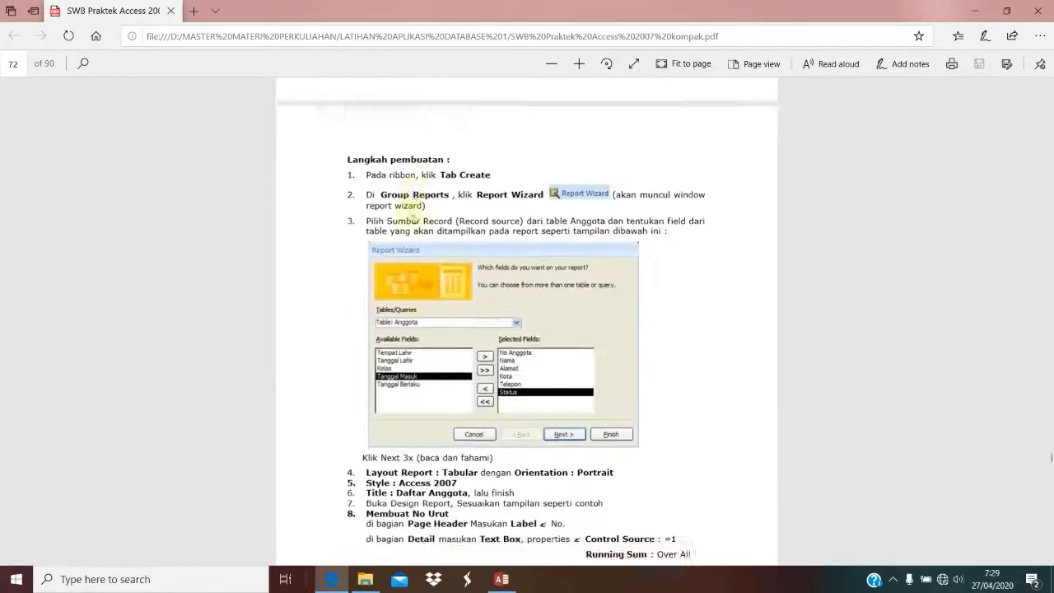
Look through the Tugas 1 Daftar Buku assignment and compare it with the Latihan 2 and Latihan 3 report exercises.
{"action": "scroll", "coordinate": [415, 218], "scroll_direction": "down", "scroll_amount": 20}
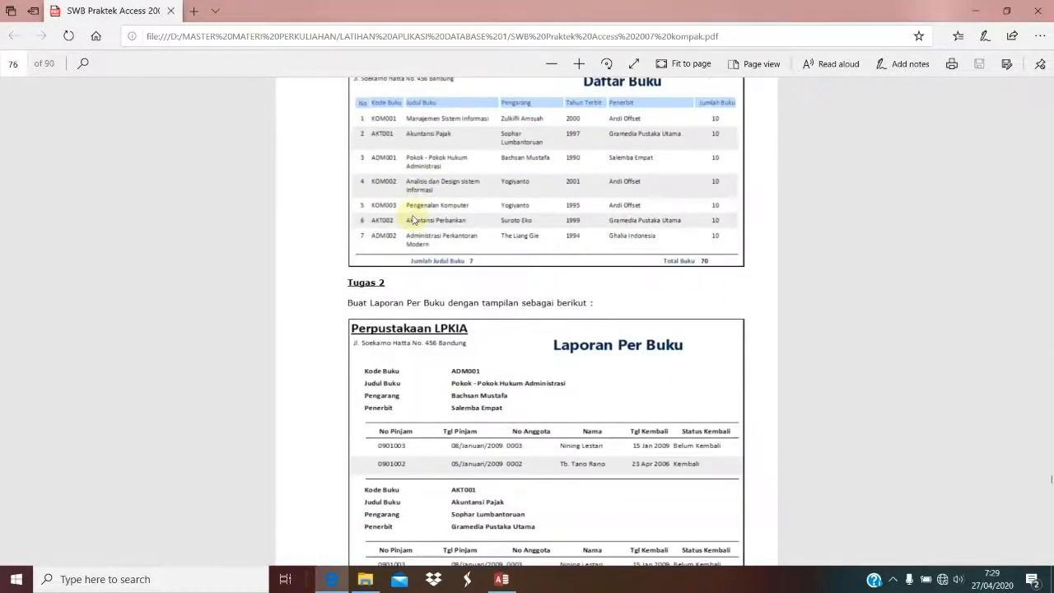
{"action": "scroll", "coordinate": [414, 218], "scroll_direction": "up", "scroll_amount": 2}
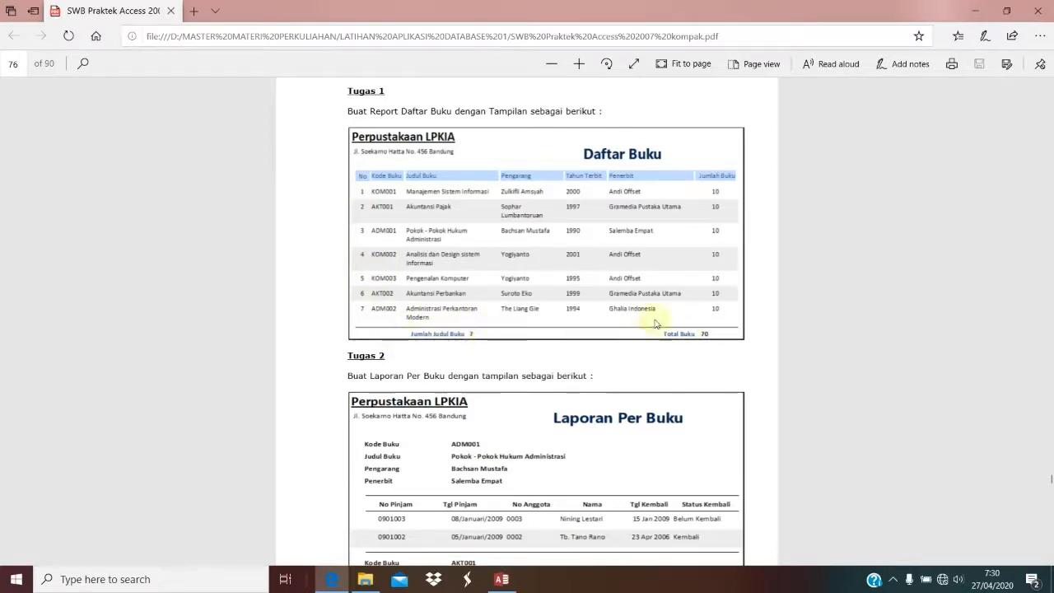
{"action": "scroll", "coordinate": [641, 252], "scroll_direction": "up", "scroll_amount": 10}
{"action": "scroll", "coordinate": [643, 253], "scroll_direction": "up", "scroll_amount": 20}
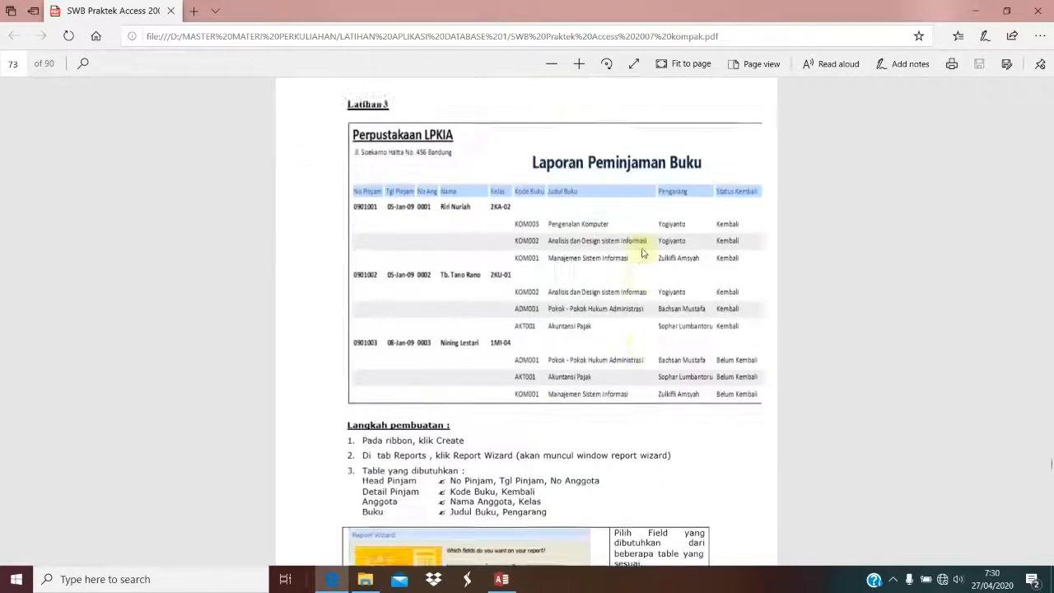
{"action": "scroll", "coordinate": [643, 249], "scroll_direction": "up", "scroll_amount": 5}
{"action": "scroll", "coordinate": [607, 217], "scroll_direction": "down", "scroll_amount": 3}
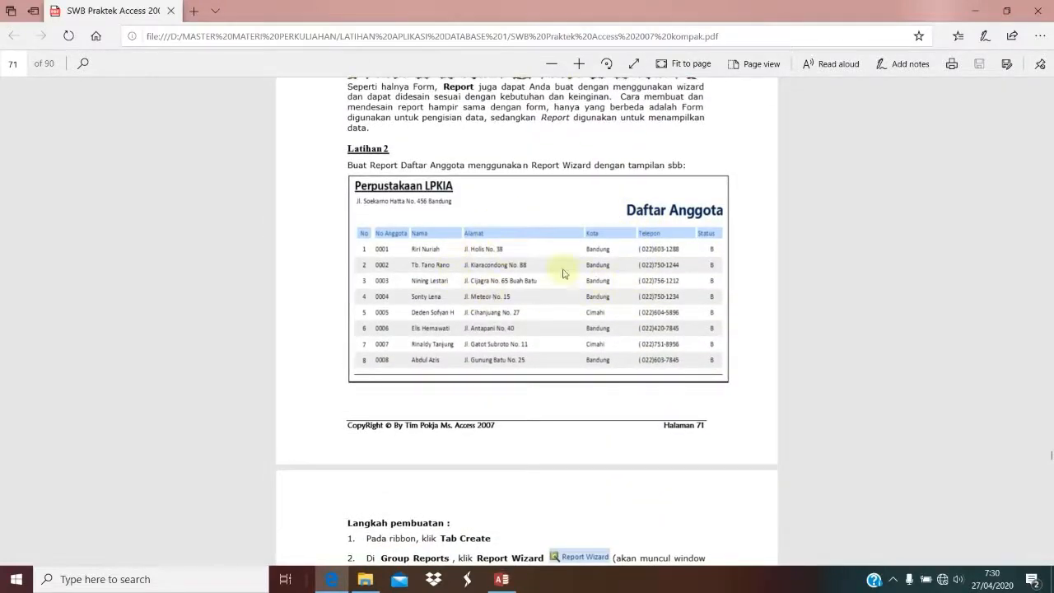
{"action": "scroll", "coordinate": [443, 315], "scroll_direction": "down", "scroll_amount": 20}
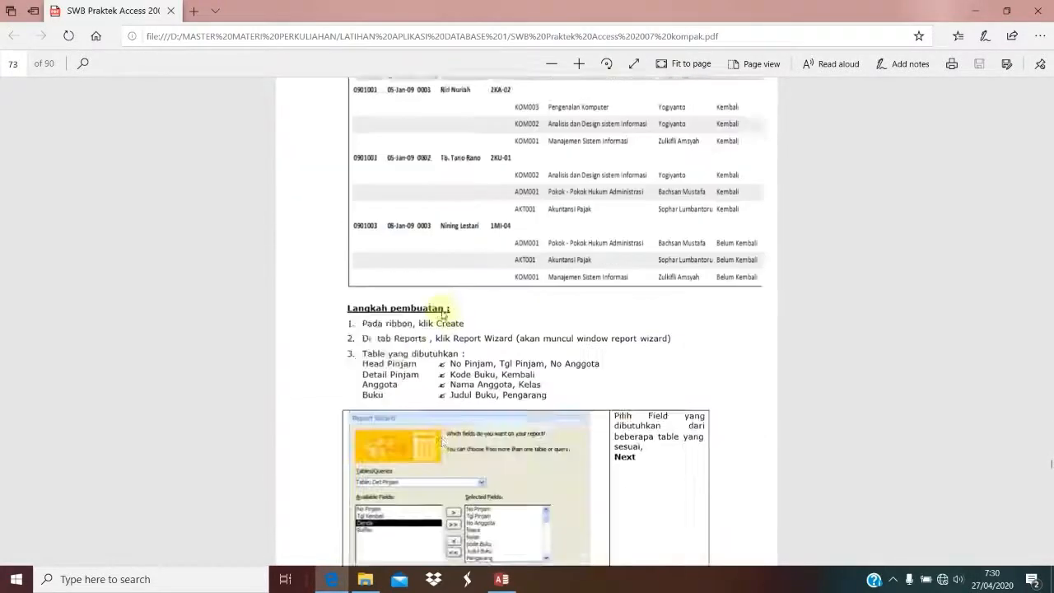
{"action": "scroll", "coordinate": [441, 316], "scroll_direction": "down", "scroll_amount": 15}
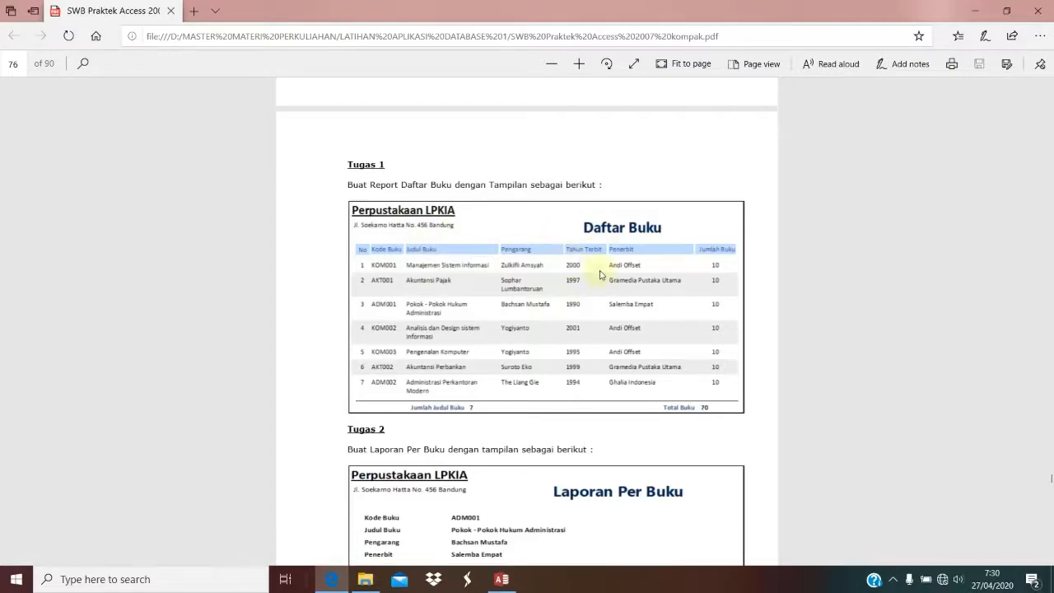
Review the Latihan 3 Laporan Peminjaman Buku exercise and the report assignments from Tugas 1 through page 78.
{"action": "scroll", "coordinate": [623, 275], "scroll_direction": "up", "scroll_amount": 20}
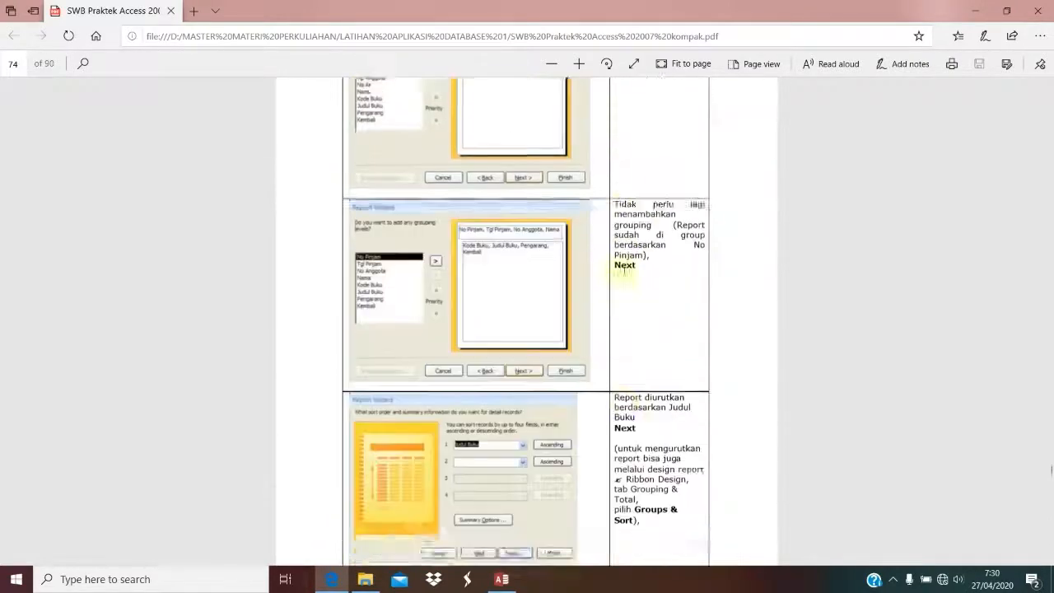
{"action": "scroll", "coordinate": [623, 274], "scroll_direction": "up", "scroll_amount": 8}
{"action": "scroll", "coordinate": [623, 274], "scroll_direction": "down", "scroll_amount": 9}
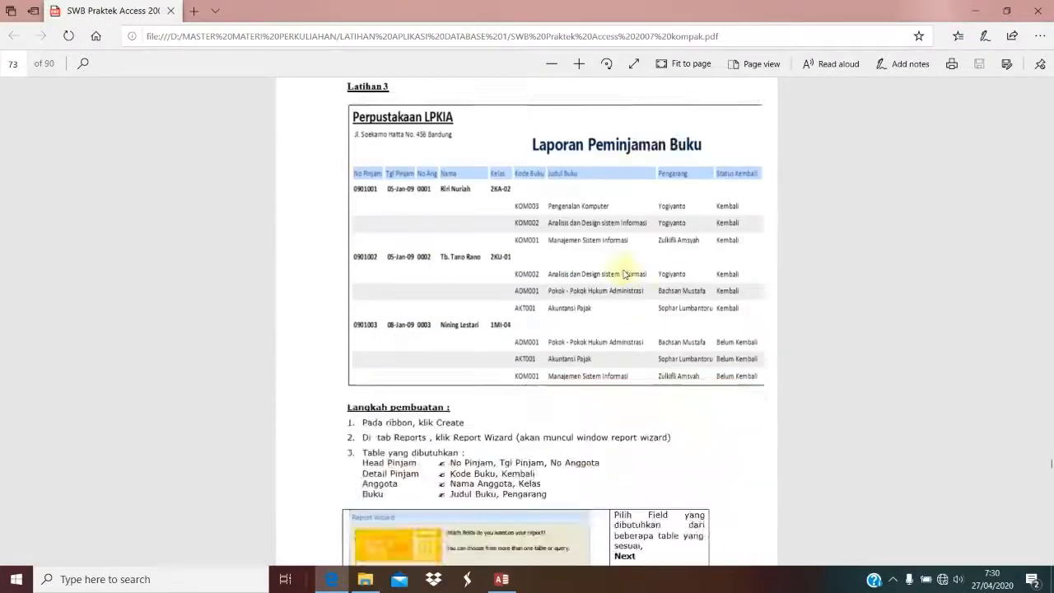
{"action": "scroll", "coordinate": [623, 274], "scroll_direction": "down", "scroll_amount": 20}
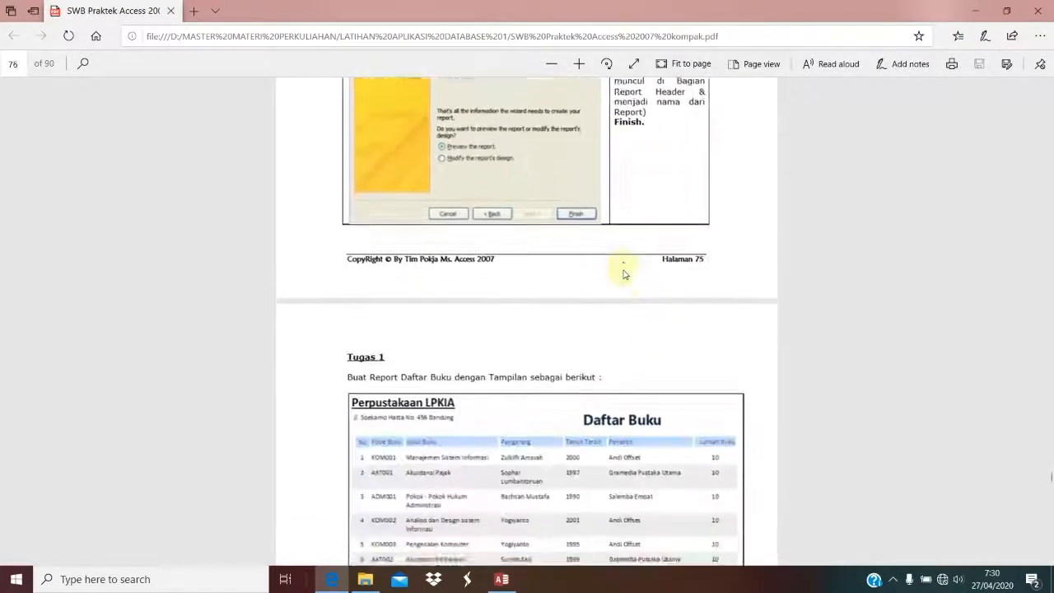
{"action": "scroll", "coordinate": [624, 275], "scroll_direction": "down", "scroll_amount": 7}
{"action": "scroll", "coordinate": [623, 274], "scroll_direction": "up", "scroll_amount": 6}
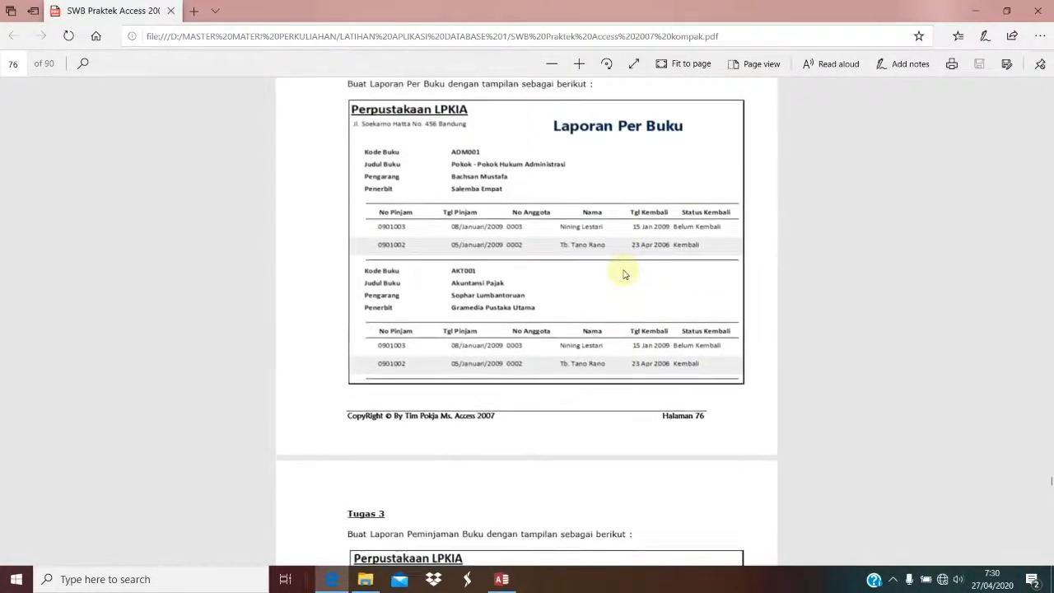
{"action": "scroll", "coordinate": [623, 274], "scroll_direction": "down", "scroll_amount": 9}
{"action": "scroll", "coordinate": [624, 274], "scroll_direction": "up", "scroll_amount": 3}
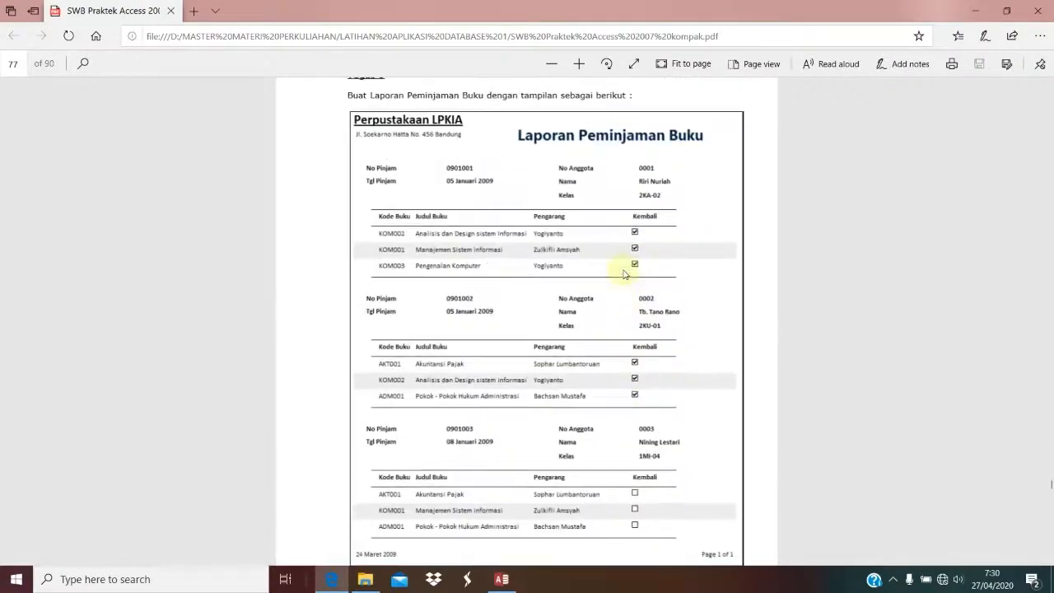
{"action": "scroll", "coordinate": [623, 274], "scroll_direction": "down", "scroll_amount": 4}
{"action": "scroll", "coordinate": [623, 274], "scroll_direction": "down", "scroll_amount": 9}
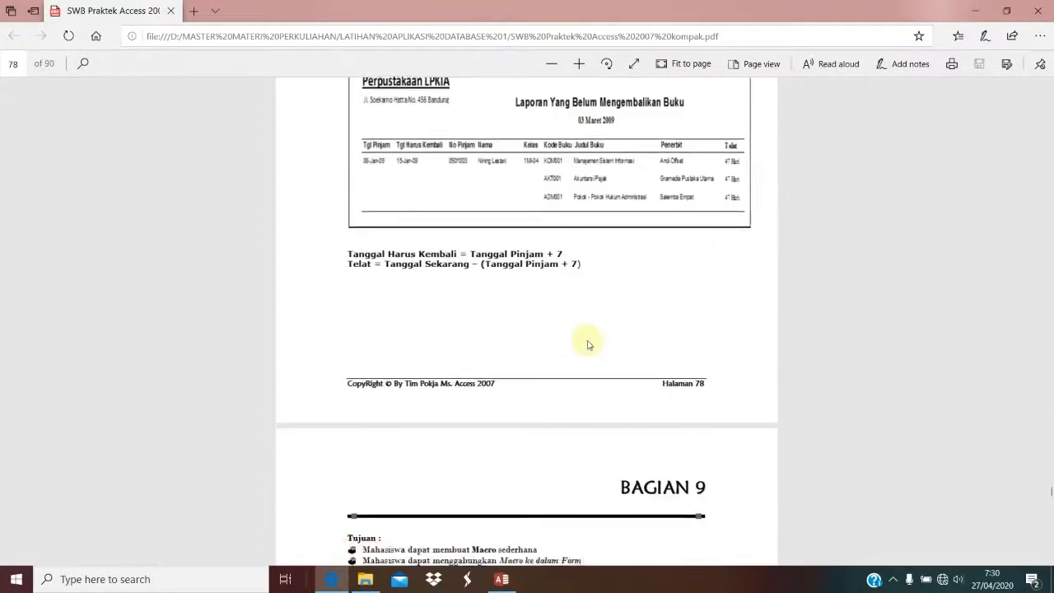
{"action": "scroll", "coordinate": [591, 337], "scroll_direction": "up", "scroll_amount": 6}
{"action": "scroll", "coordinate": [591, 338], "scroll_direction": "up", "scroll_amount": 12}
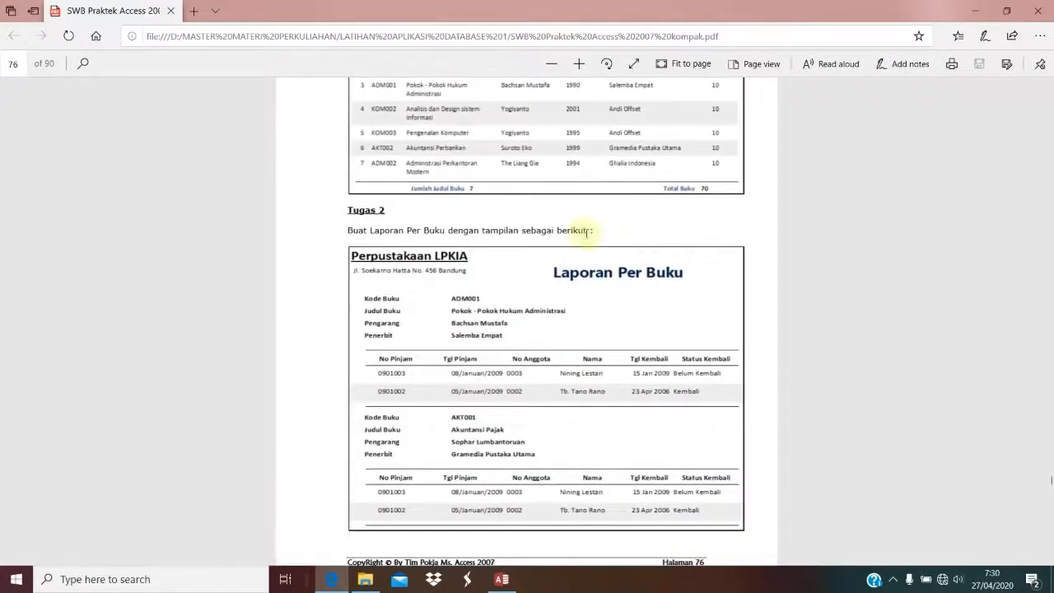
Check the Daftar Buku report layout given for Tugas 1 in the PDF.
{"action": "left_click", "coordinate": [499, 582]}
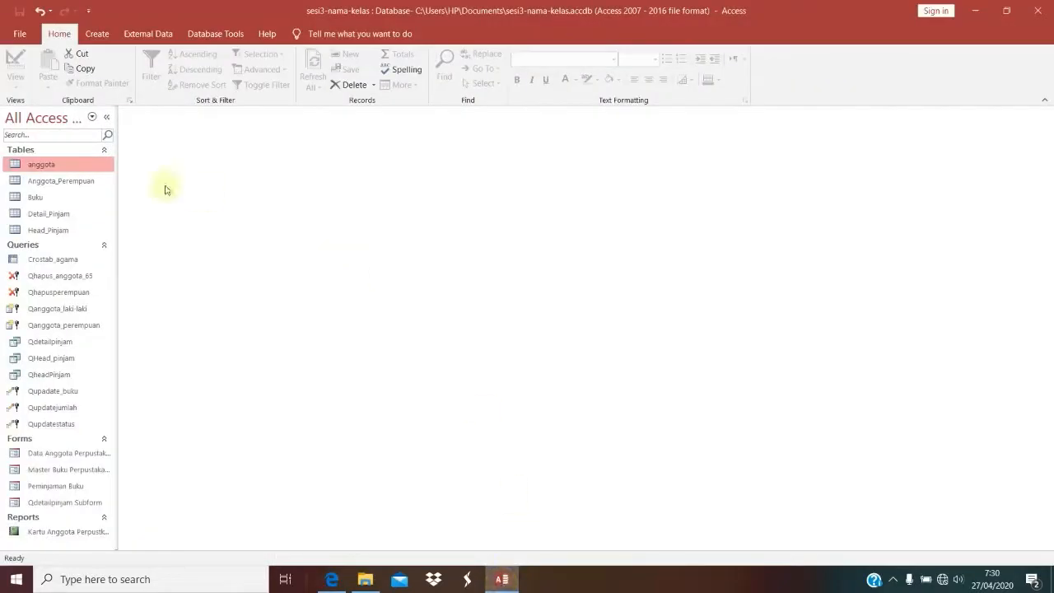
{"action": "left_click", "coordinate": [331, 579]}
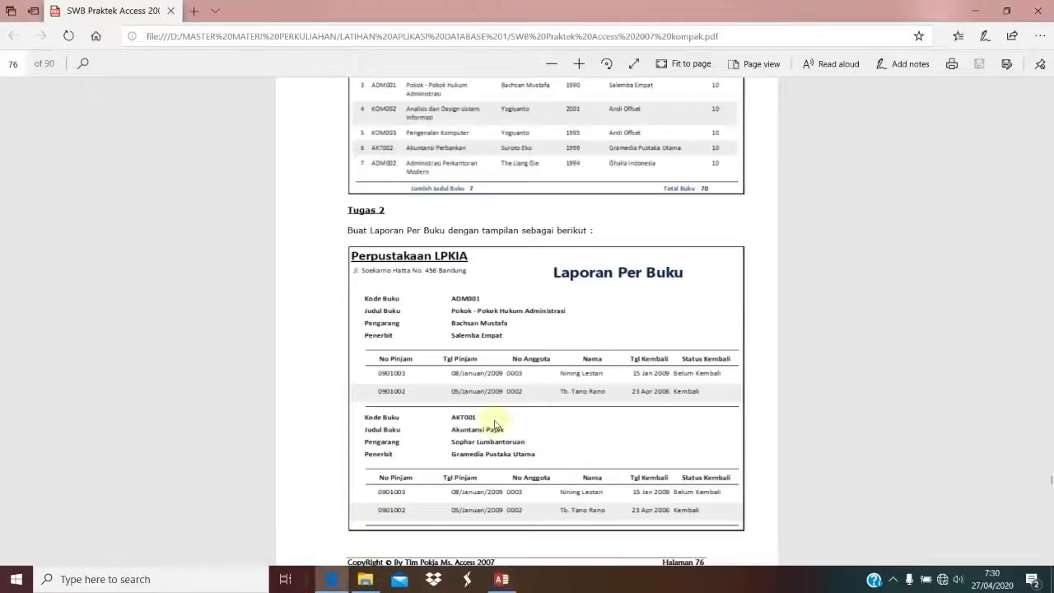
{"action": "scroll", "coordinate": [498, 420], "scroll_direction": "up", "scroll_amount": 8}
{"action": "scroll", "coordinate": [502, 418], "scroll_direction": "down", "scroll_amount": 3}
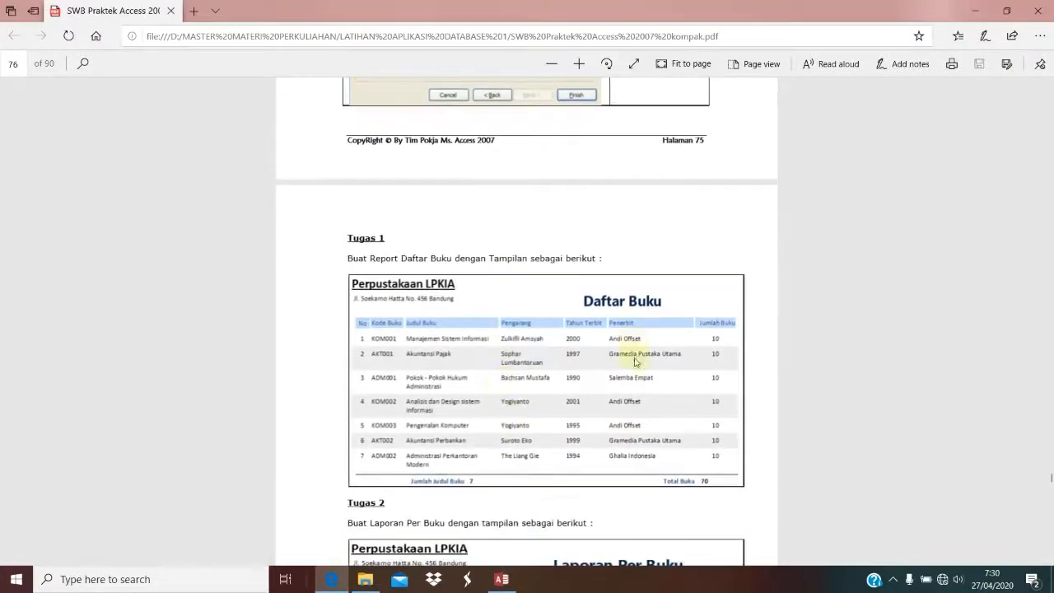
Switch to Access and start a new report with the Report Wizard, using the Buku table as its source.
{"action": "left_click", "coordinate": [502, 581]}
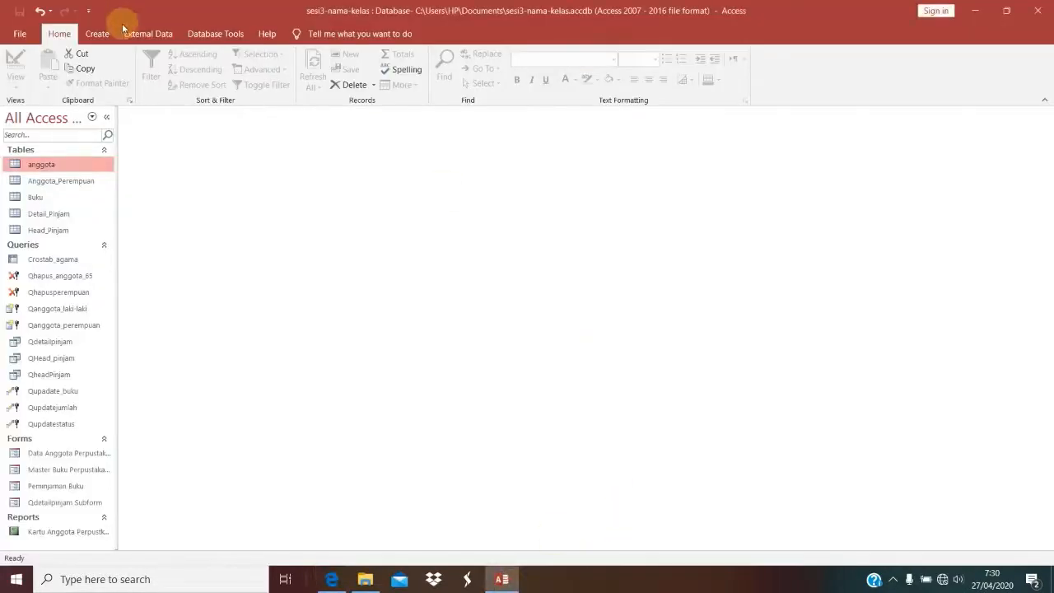
{"action": "left_click", "coordinate": [96, 34]}
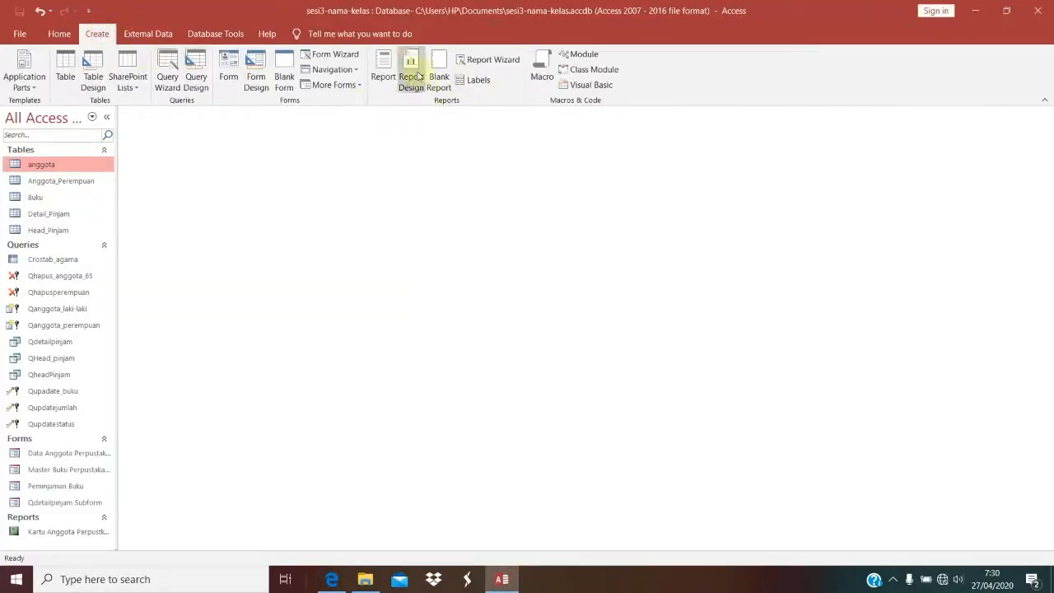
{"action": "left_click", "coordinate": [476, 60]}
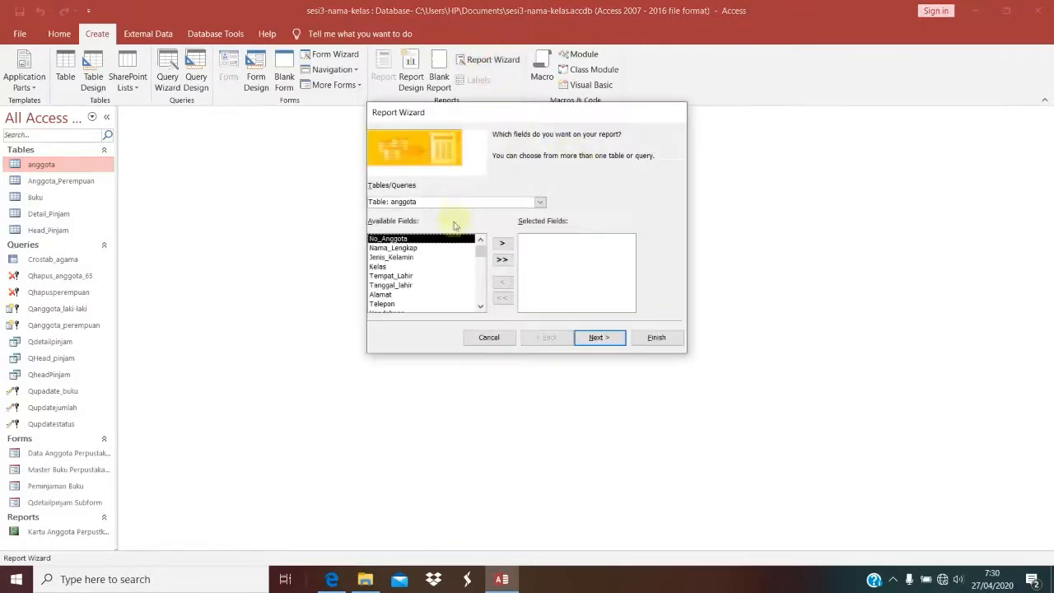
{"action": "left_click", "coordinate": [539, 201]}
{"action": "left_click", "coordinate": [412, 233]}
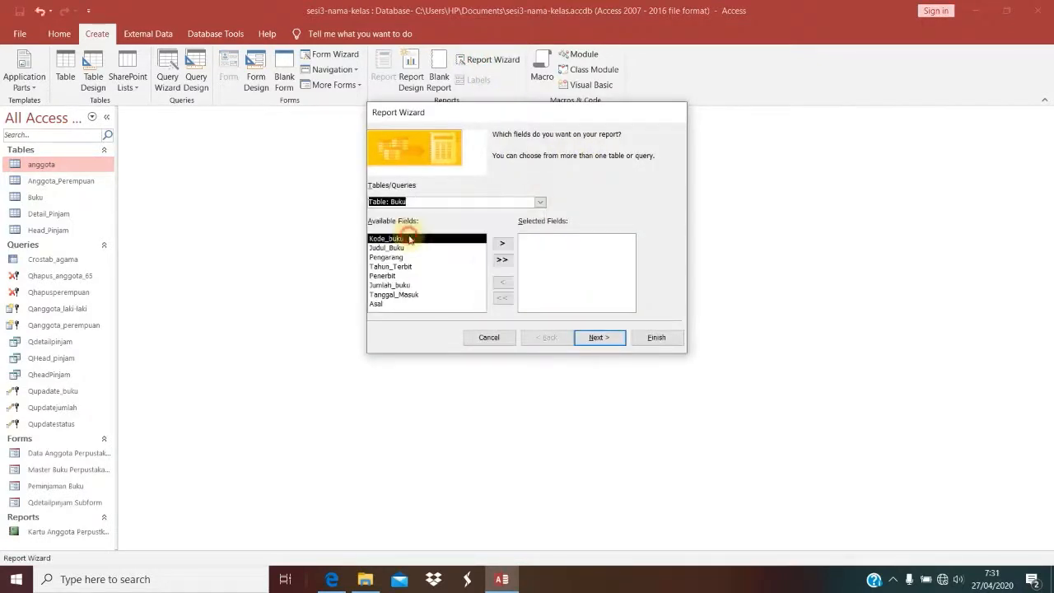
Add the fields Kode_buku, Judul_Buku, Pengarang, Tahun_Terbit, Penerbit and Jumlah_buku to the report, following the Daftar Buku columns in the PDF.
{"action": "left_click", "coordinate": [331, 579]}
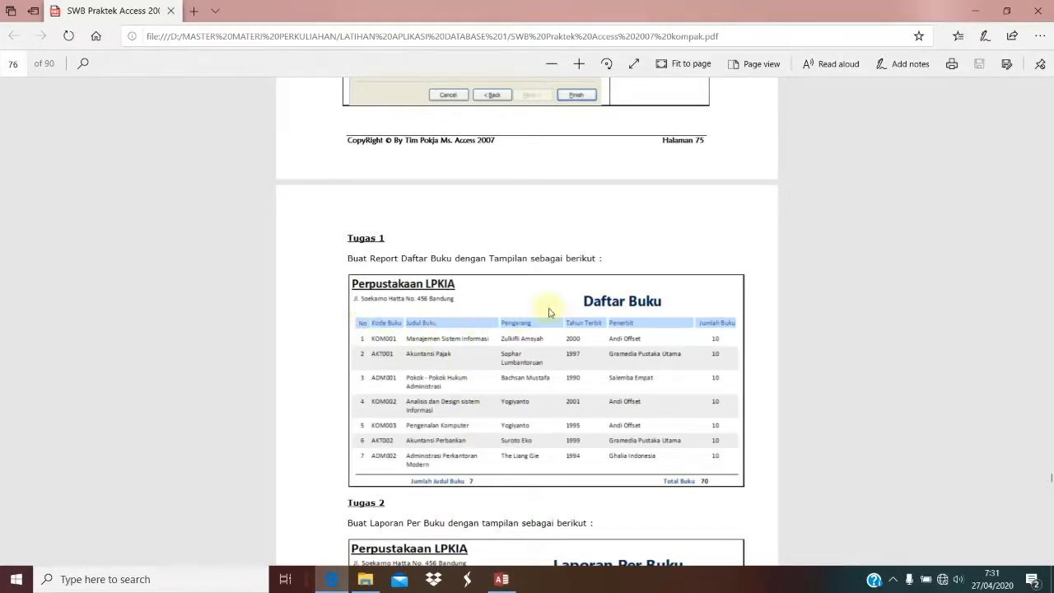
{"action": "left_click", "coordinate": [503, 580]}
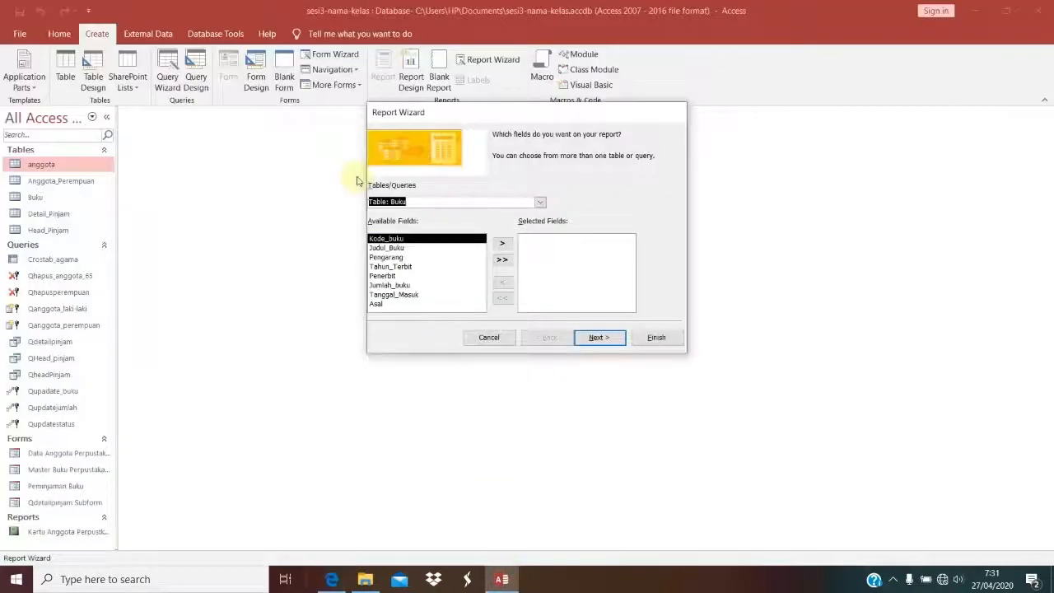
{"action": "double_click", "coordinate": [502, 243]}
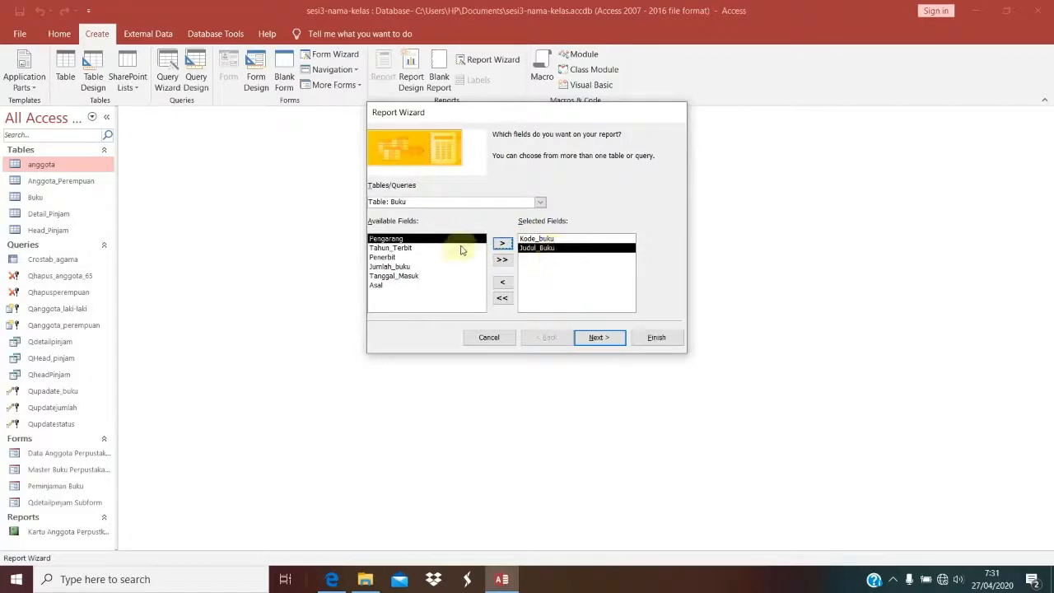
{"action": "double_click", "coordinate": [502, 243]}
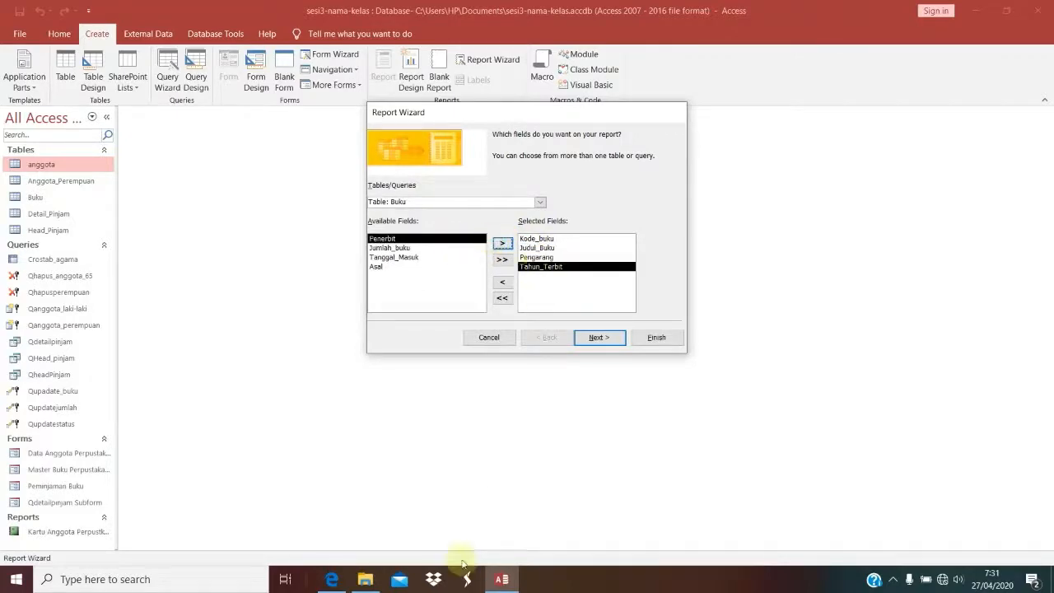
{"action": "left_click", "coordinate": [331, 579]}
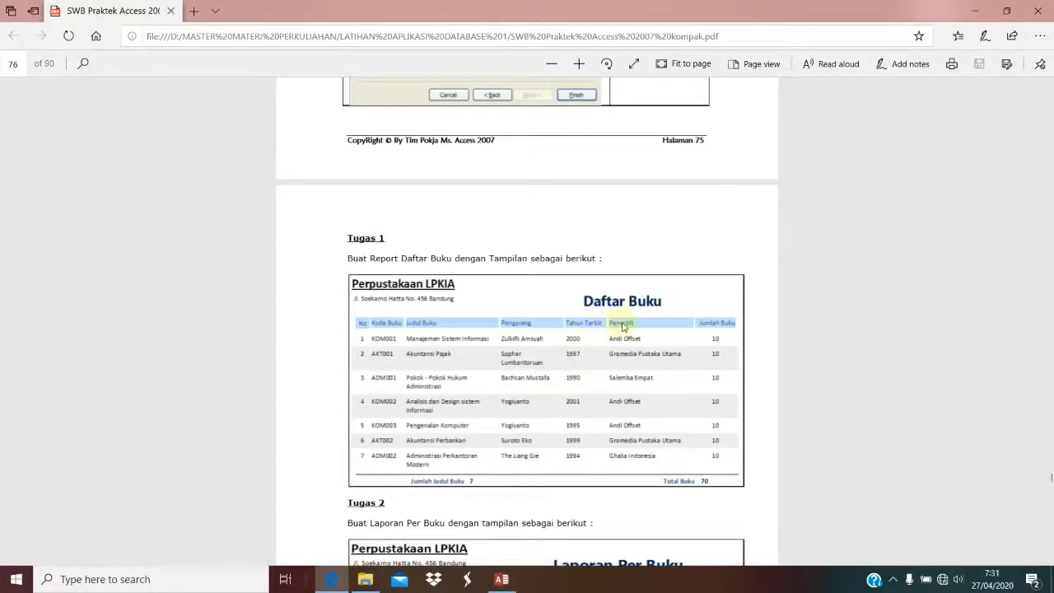
{"action": "left_click", "coordinate": [502, 579]}
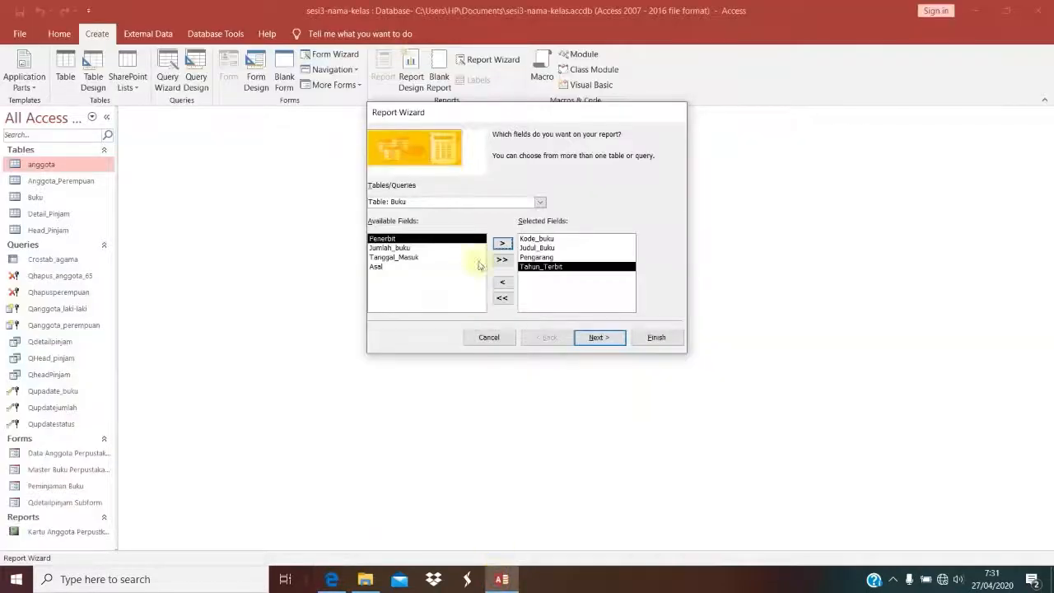
{"action": "left_click", "coordinate": [503, 244]}
{"action": "left_click", "coordinate": [503, 245]}
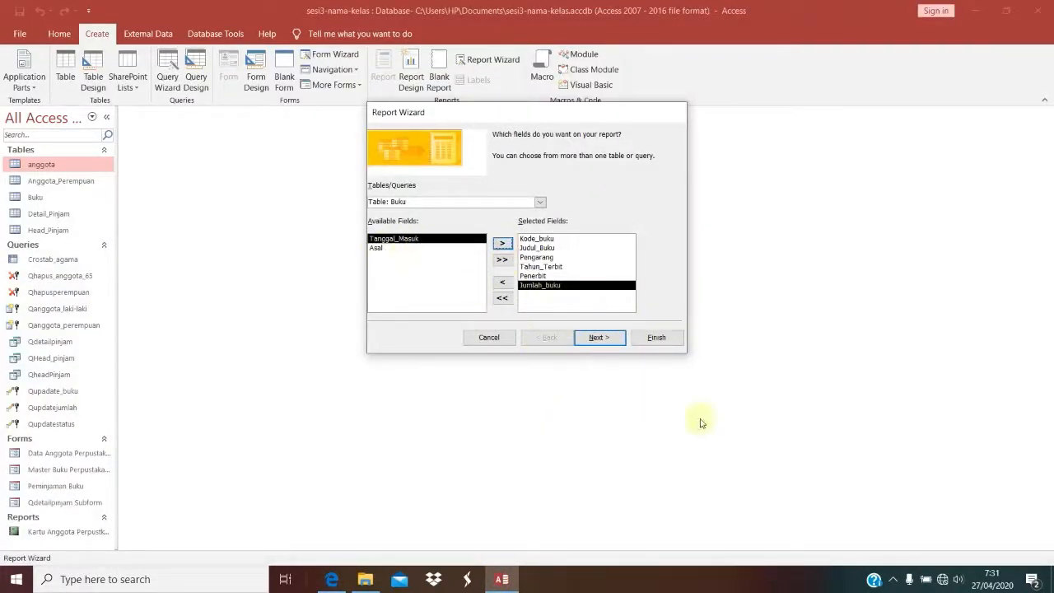
Leave the report without grouping levels and sort its records by Kode_buku in ascending order.
{"action": "left_click", "coordinate": [600, 337]}
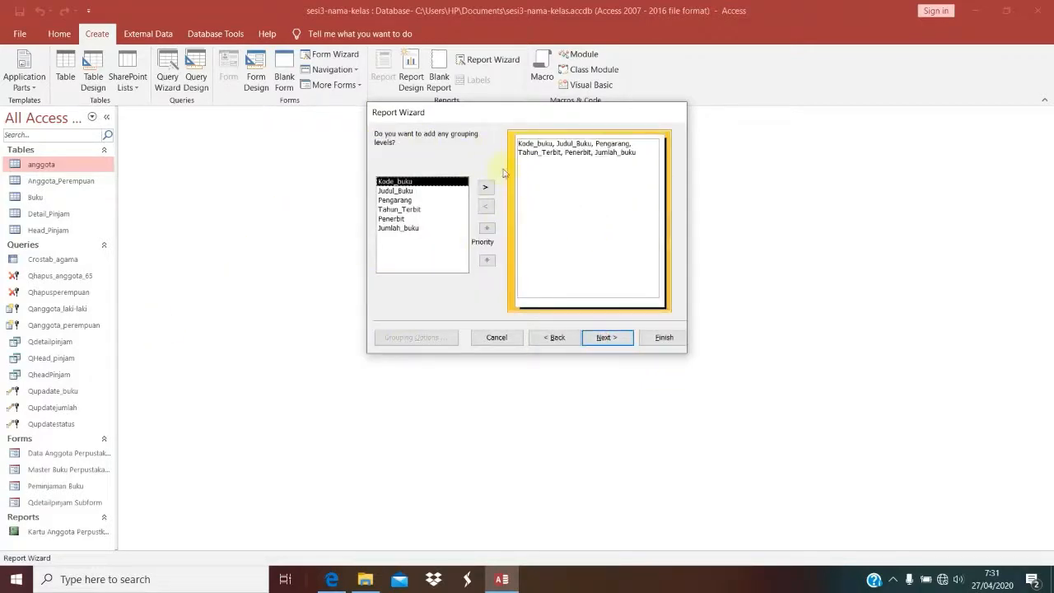
{"action": "left_click", "coordinate": [611, 339]}
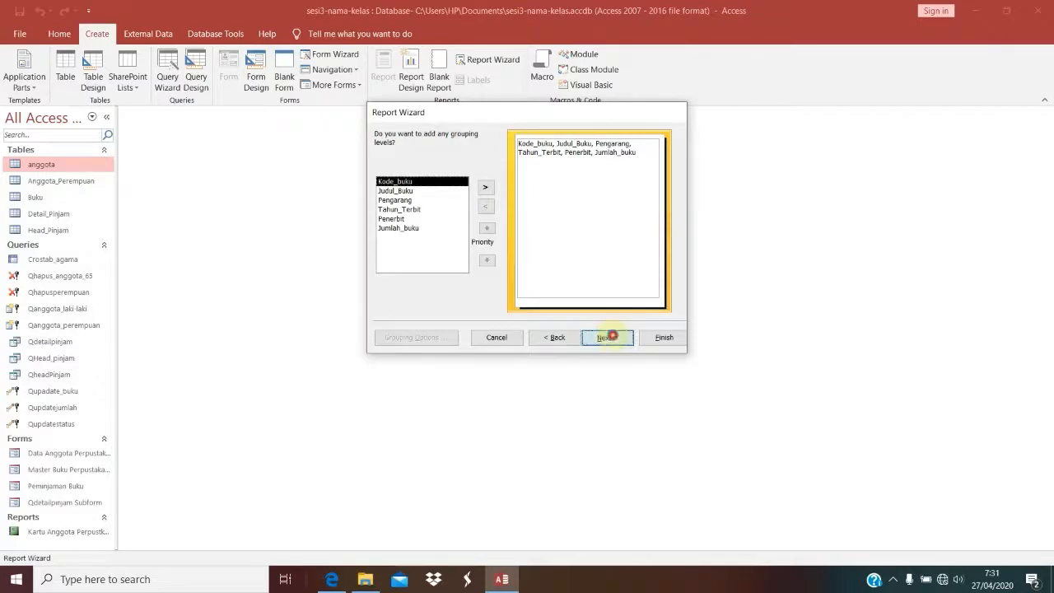
{"action": "left_click", "coordinate": [618, 182]}
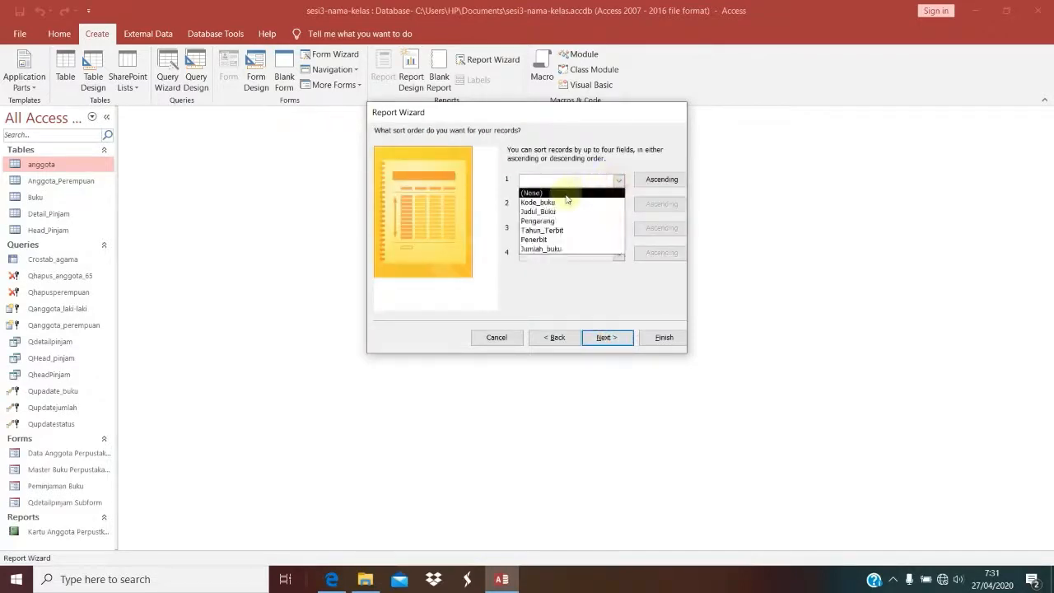
{"action": "left_click", "coordinate": [568, 203]}
{"action": "left_click", "coordinate": [599, 345]}
{"action": "left_click", "coordinate": [599, 345]}
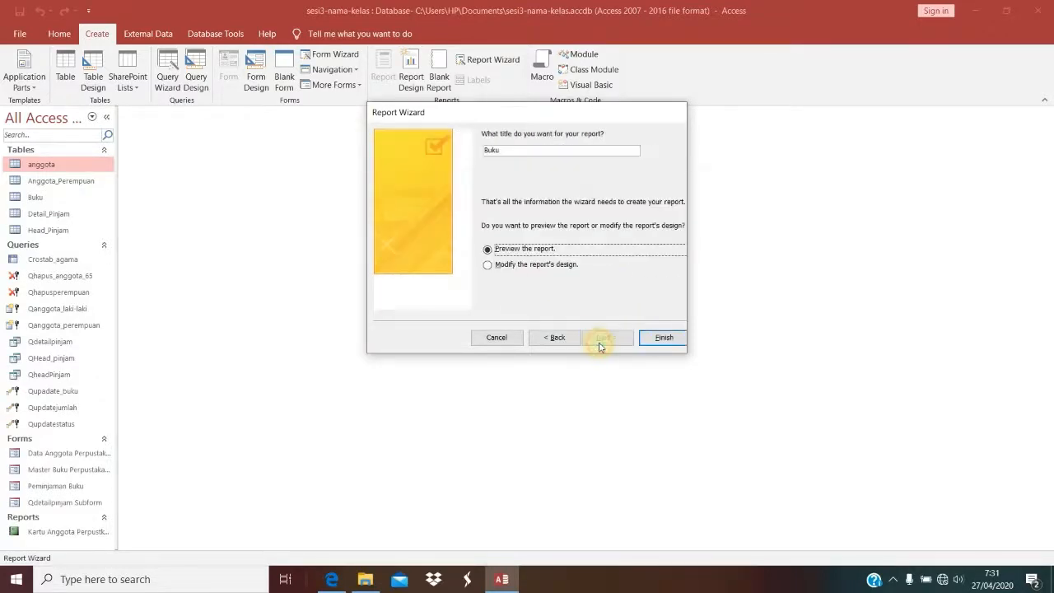
Return to the report layout options and choose the Tabular layout with Landscape orientation.
{"action": "left_click", "coordinate": [554, 337]}
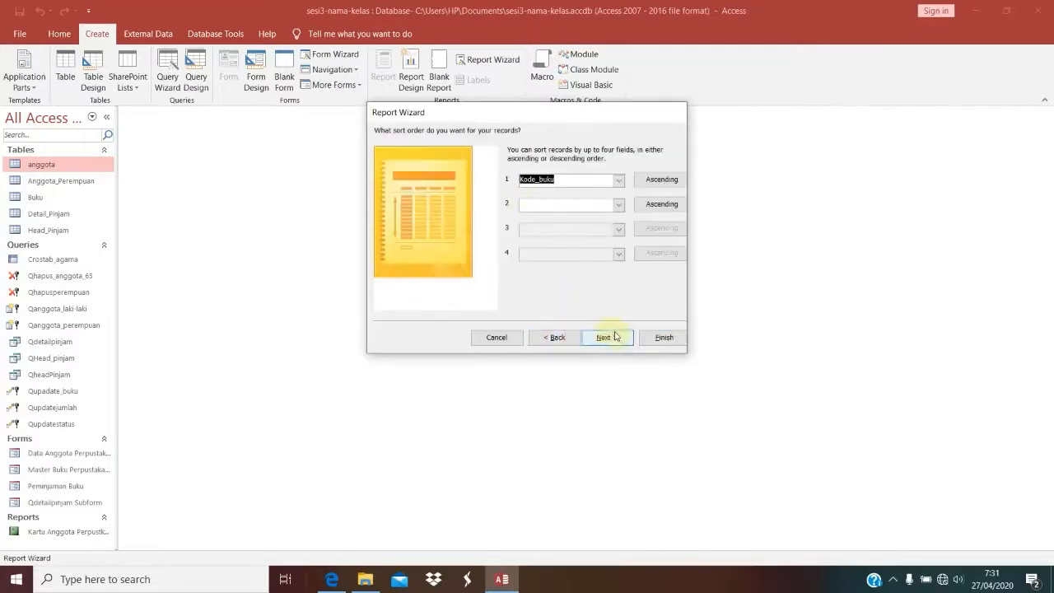
{"action": "left_click", "coordinate": [612, 338]}
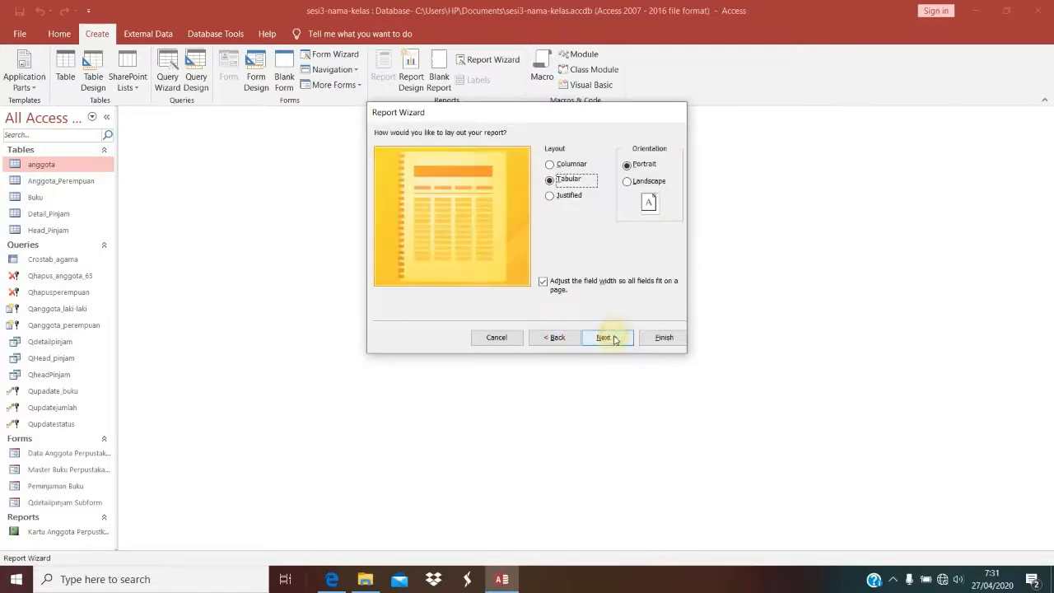
{"action": "left_click", "coordinate": [576, 165]}
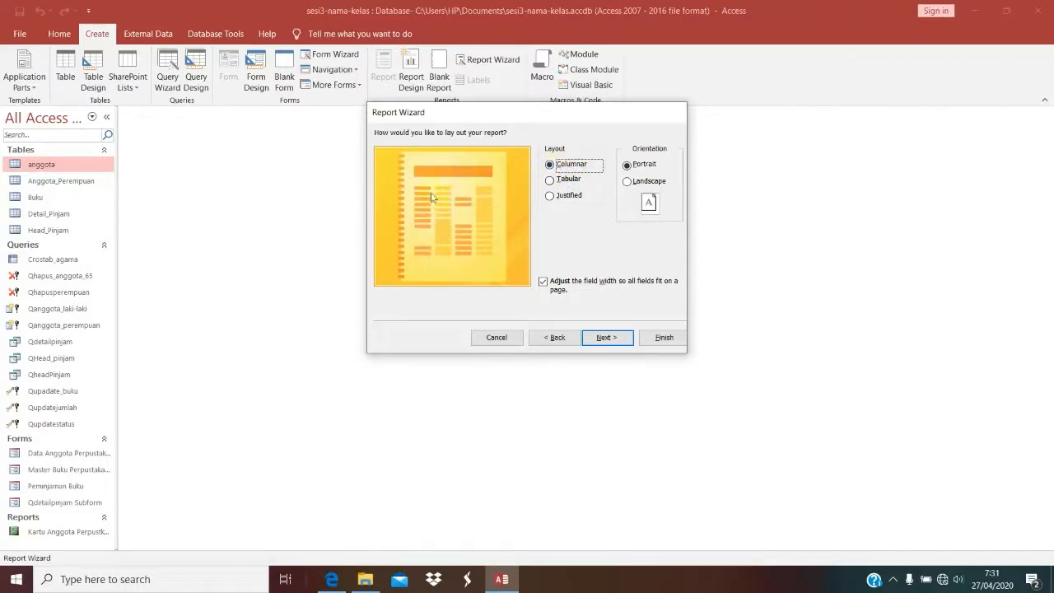
{"action": "left_click", "coordinate": [549, 180]}
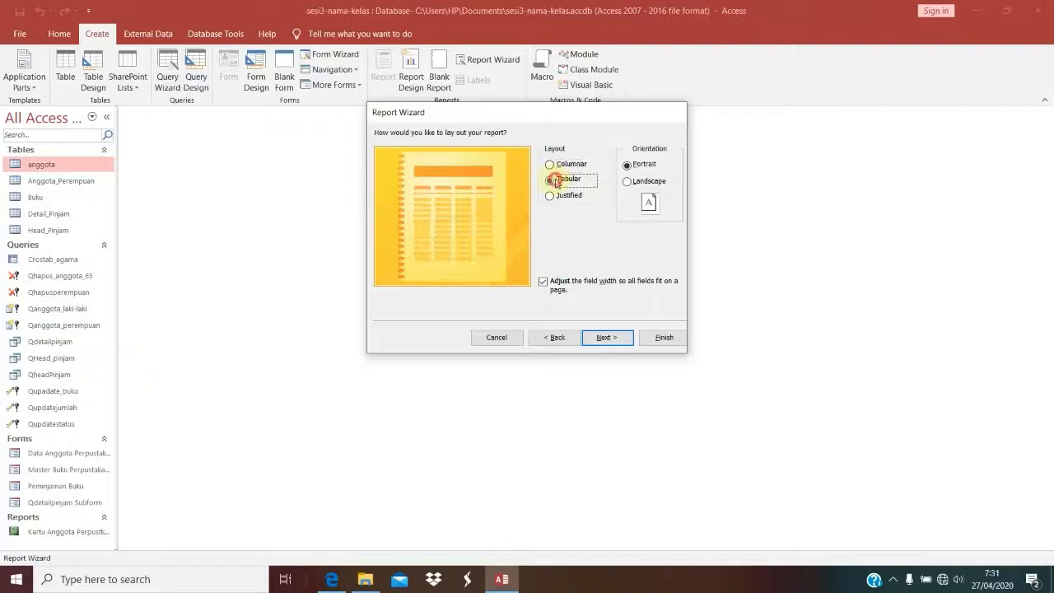
{"action": "left_click", "coordinate": [635, 183]}
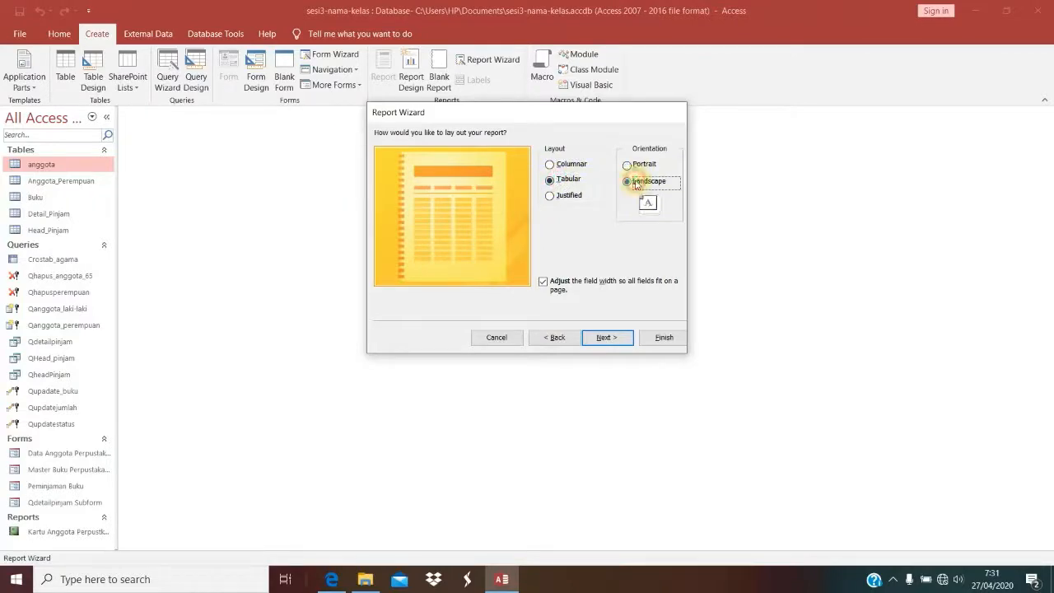
{"action": "left_click", "coordinate": [607, 337]}
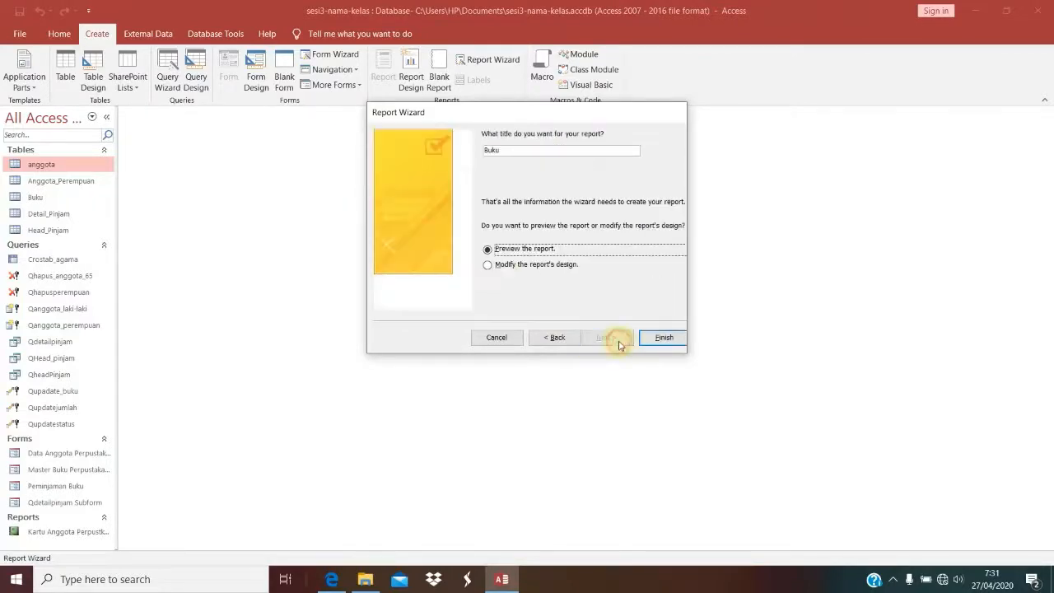
Title the report Daftar Buku, as in the PDF, and finish the wizard with a preview of the report.
{"action": "left_click", "coordinate": [331, 579]}
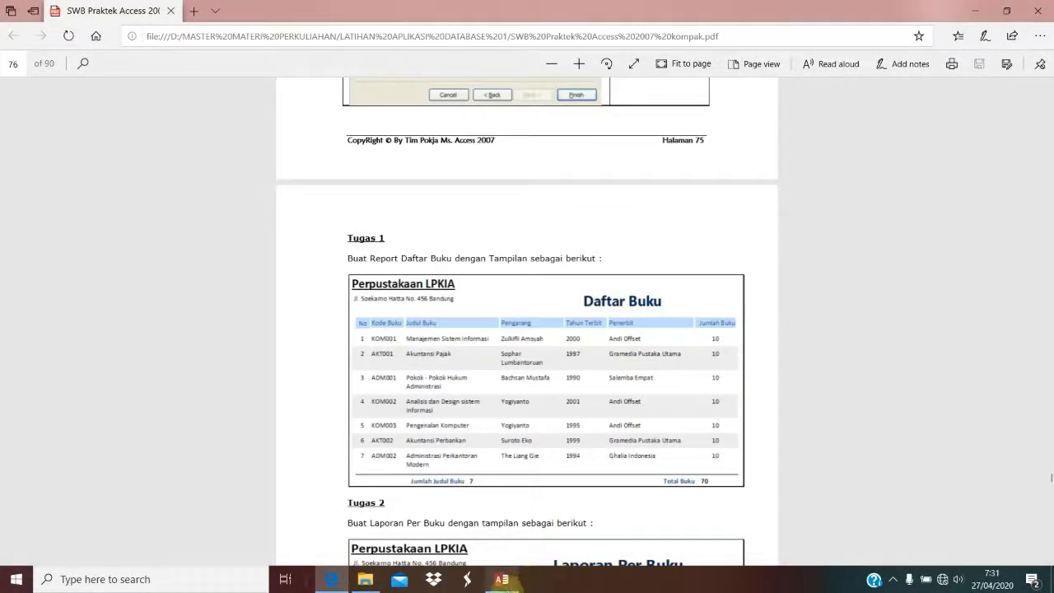
{"action": "left_click", "coordinate": [502, 579]}
{"action": "left_click_drag", "start_coordinate": [507, 153], "coordinate": [444, 145]}
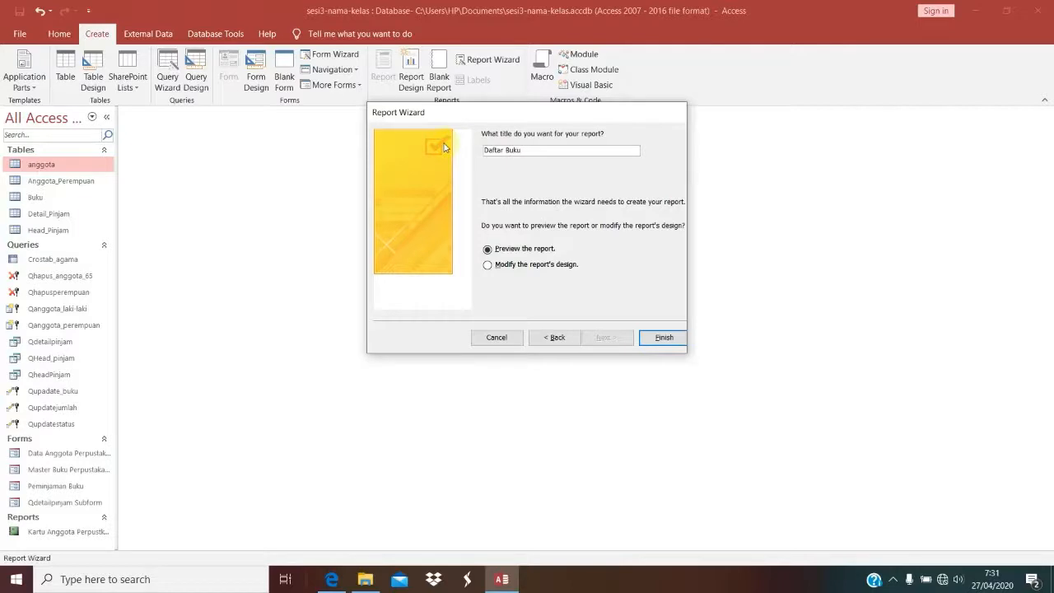
{"action": "left_click", "coordinate": [663, 337]}
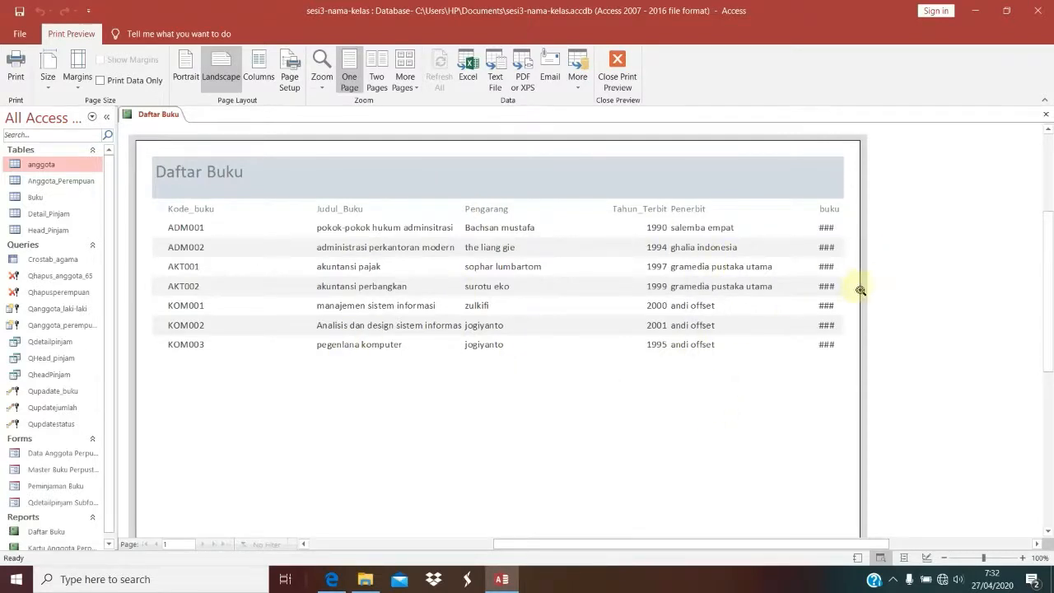
Inspect the previewed Daftar Buku report and compare it with the Tugas 1 layout in the PDF.
{"action": "left_click", "coordinate": [824, 224]}
{"action": "left_click", "coordinate": [823, 234]}
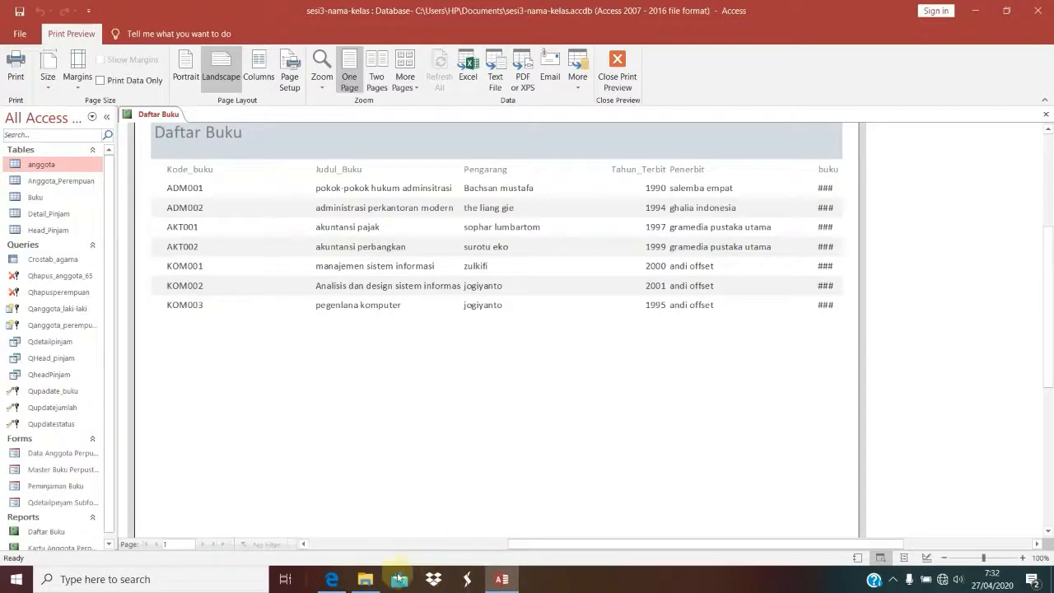
{"action": "left_click", "coordinate": [332, 579]}
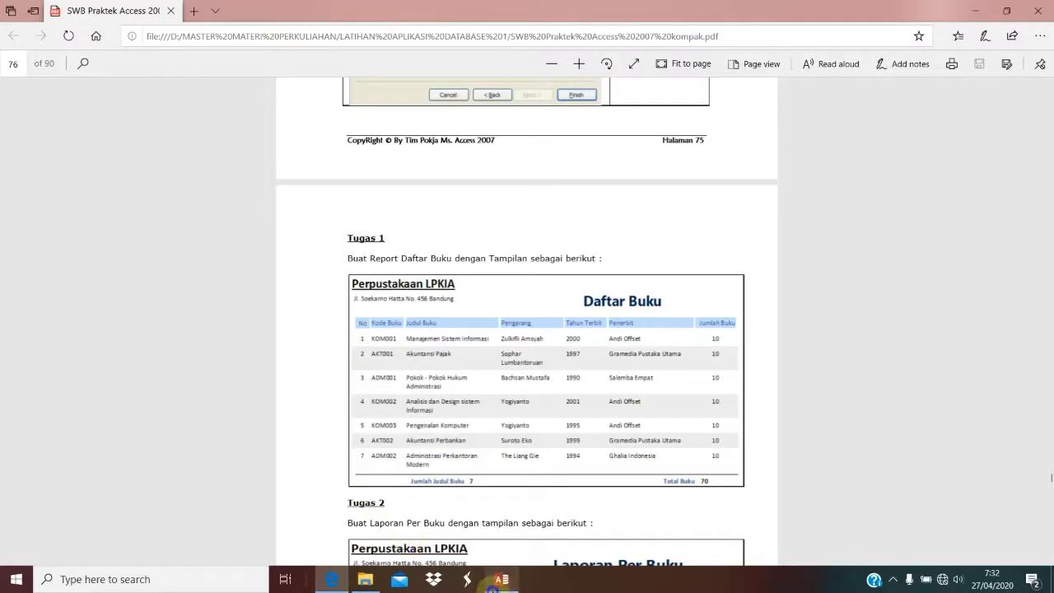
{"action": "left_click", "coordinate": [502, 580]}
{"action": "right_click", "coordinate": [502, 580]}
{"action": "left_click", "coordinate": [512, 584]}
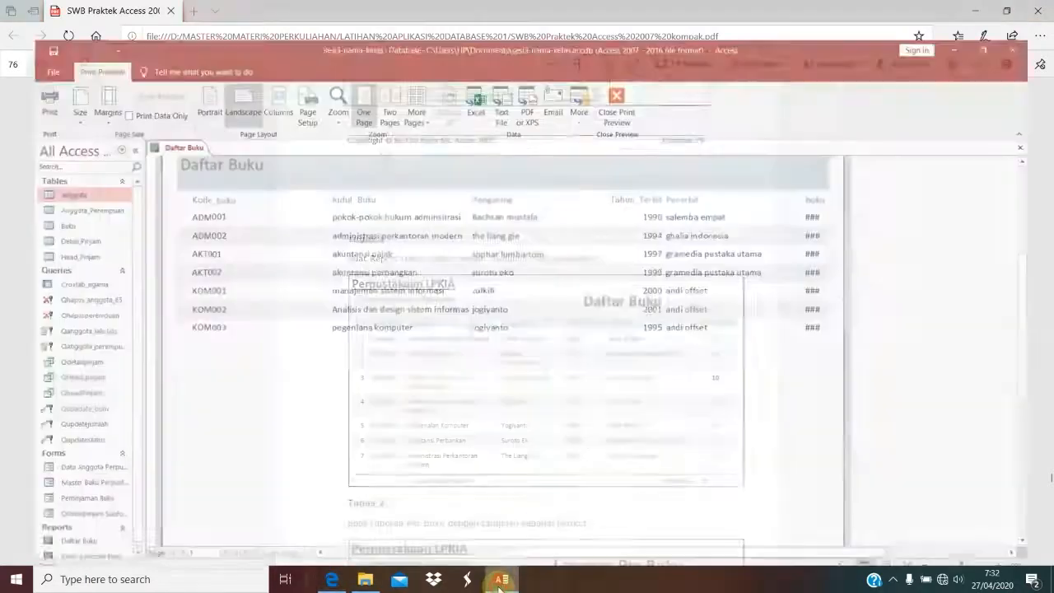
Open the report in Design View and widen the Jumlah_buku label and text box until the full field name fits.
{"action": "right_click", "coordinate": [384, 354]}
{"action": "left_click", "coordinate": [413, 394]}
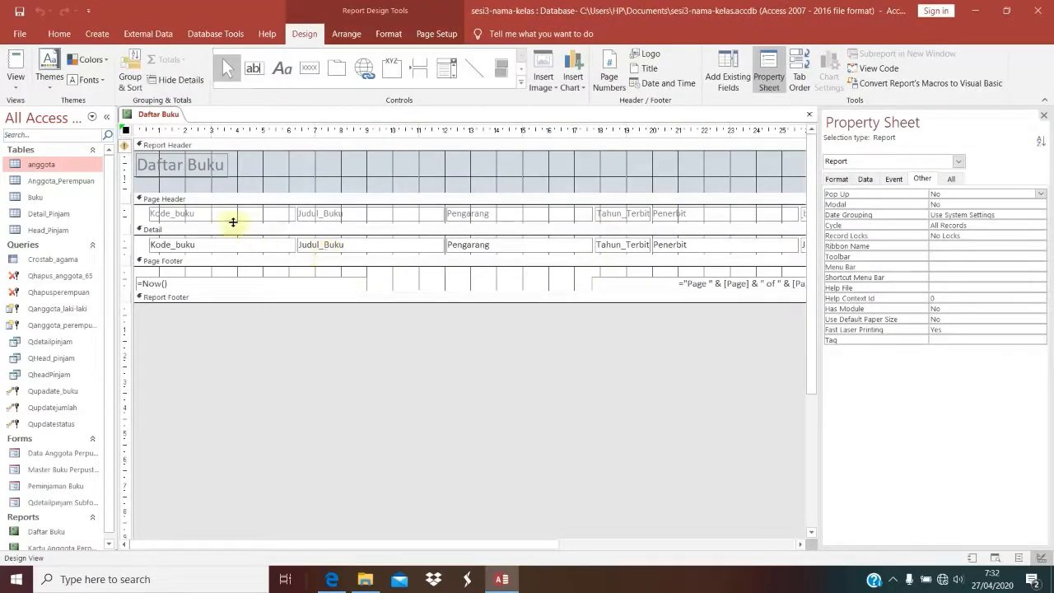
{"action": "left_click_drag", "start_coordinate": [516, 546], "coordinate": [692, 374]}
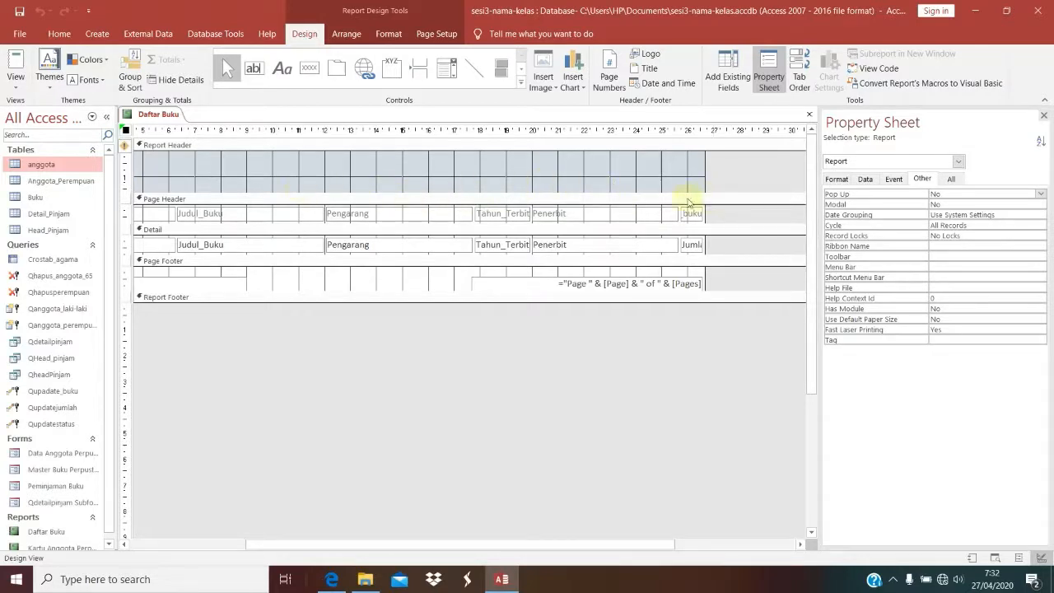
{"action": "left_click_drag", "start_coordinate": [686, 193], "coordinate": [696, 255]}
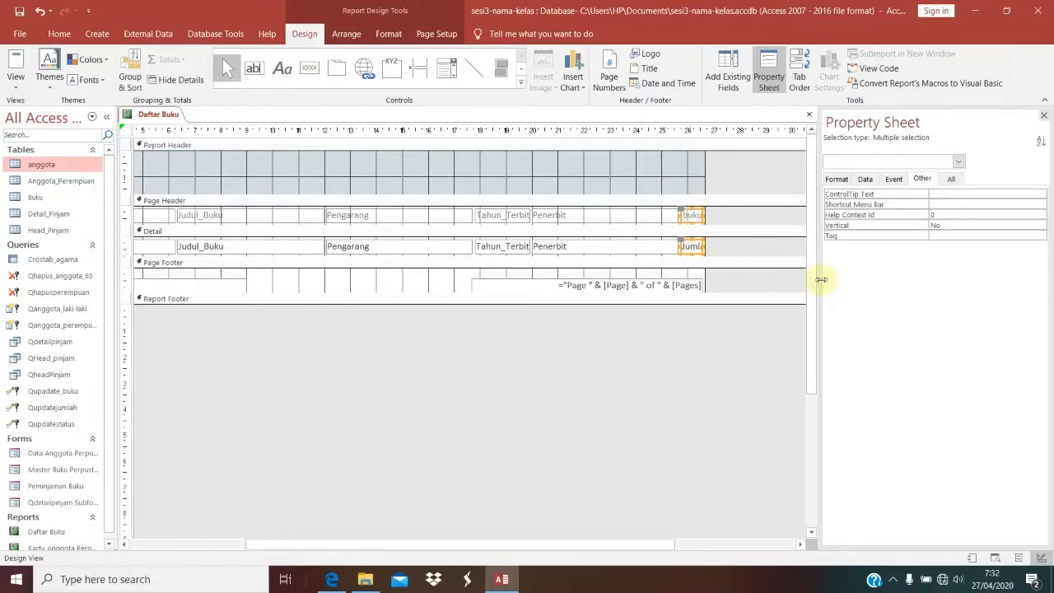
{"action": "key", "text": "shift+Right"}
{"action": "key", "text": "shift+Right"}
{"action": "key", "text": "shift+Right"}
{"action": "key", "text": "shift+Right"}
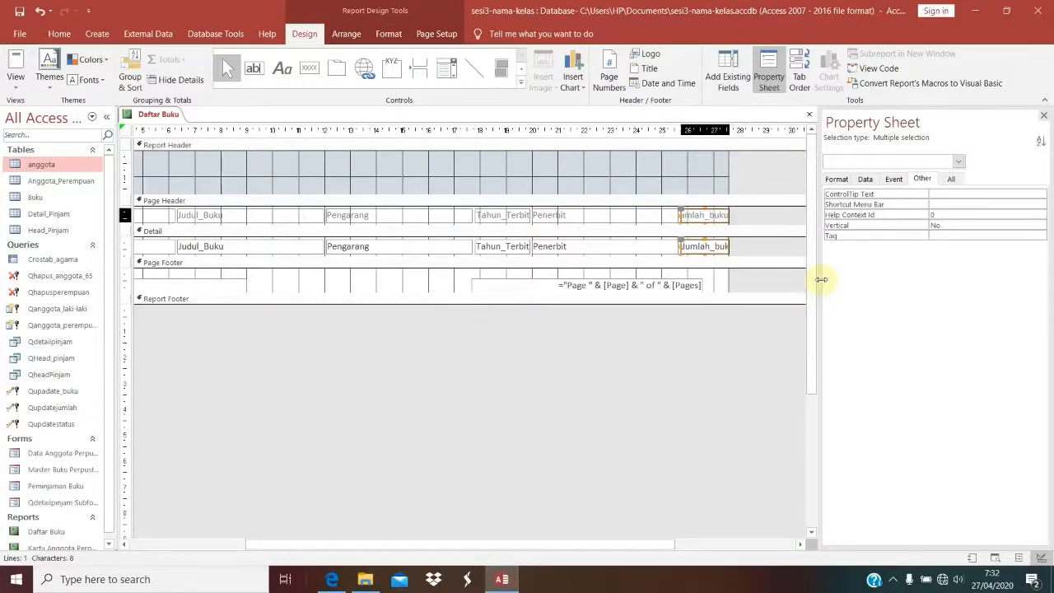
{"action": "key", "text": "shift+Right"}
{"action": "key", "text": "shift+Right"}
{"action": "key", "text": "shift+Right"}
{"action": "key", "text": "shift+Right"}
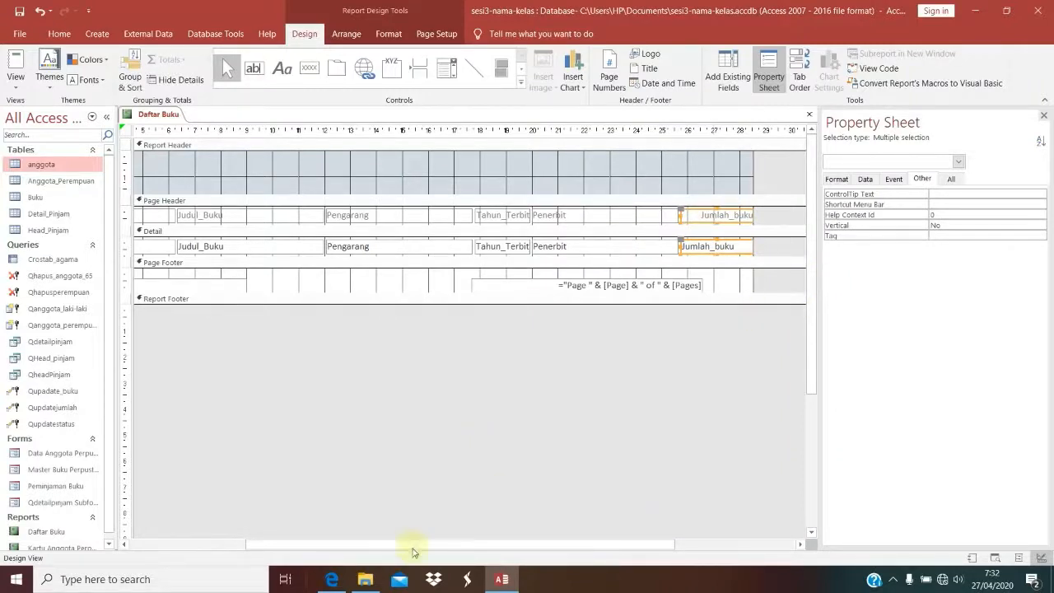
Check the Jumlah_buku column in Report View and return to Design View.
{"action": "left_click", "coordinate": [15, 59]}
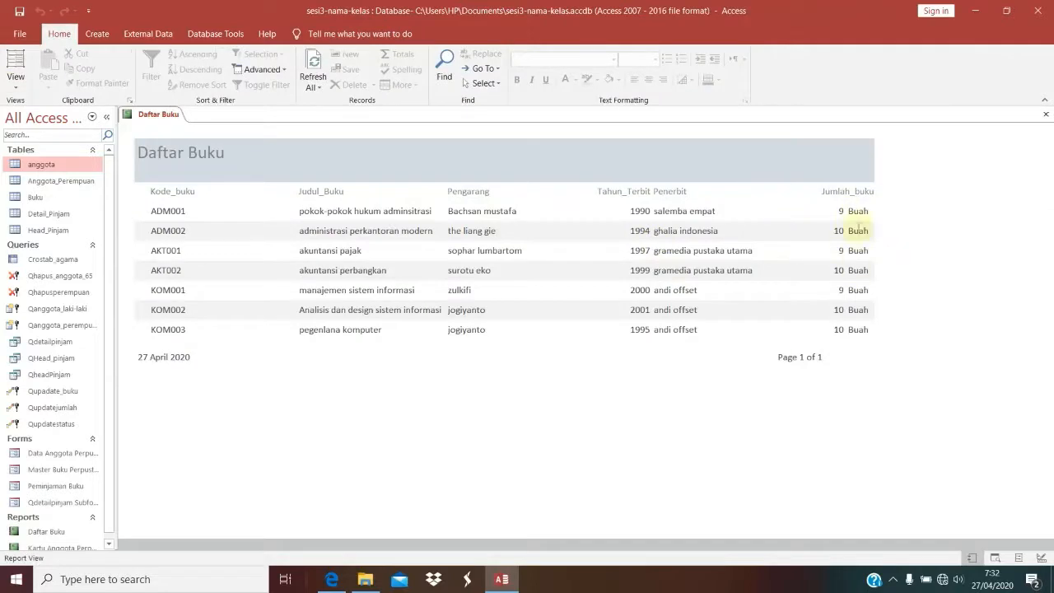
{"action": "right_click", "coordinate": [813, 459]}
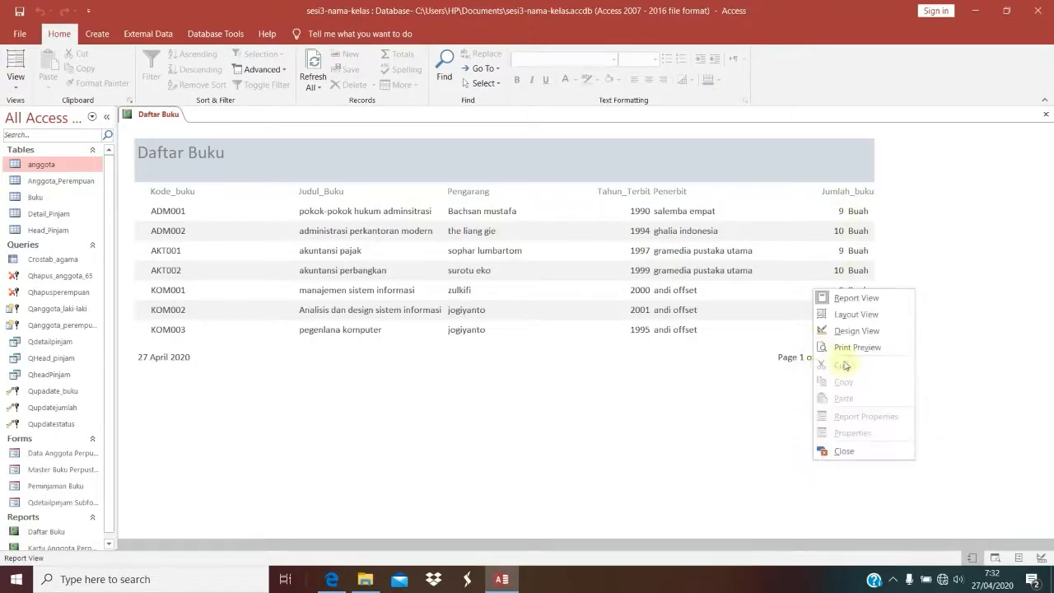
{"action": "left_click", "coordinate": [856, 331]}
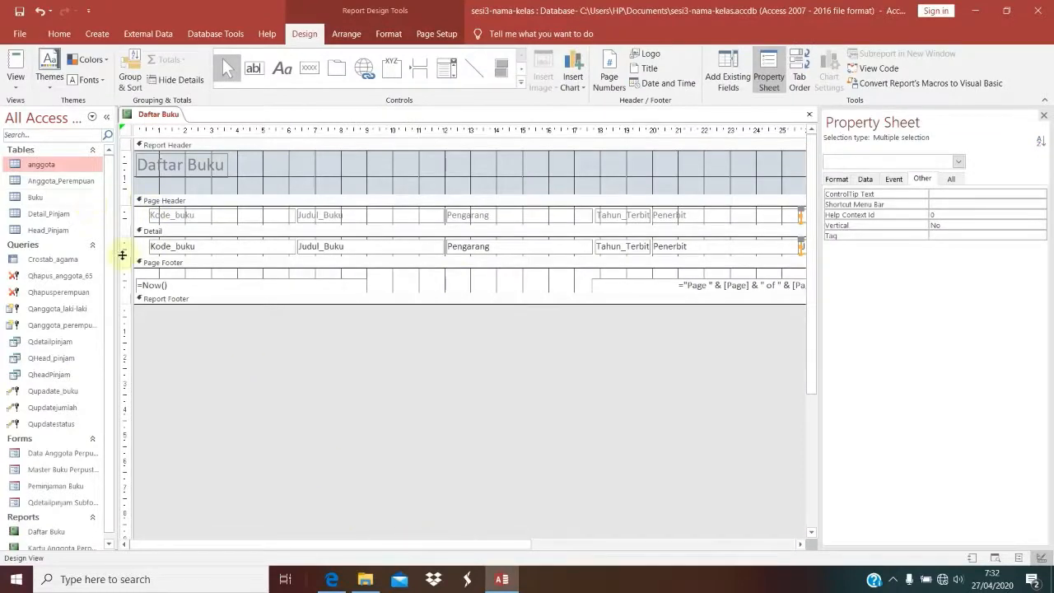
Shift all Page Header labels and Detail text boxes to the right to free space before the Kode_buku column.
{"action": "left_click", "coordinate": [223, 214]}
{"action": "left_click", "coordinate": [208, 244], "text": "shift"}
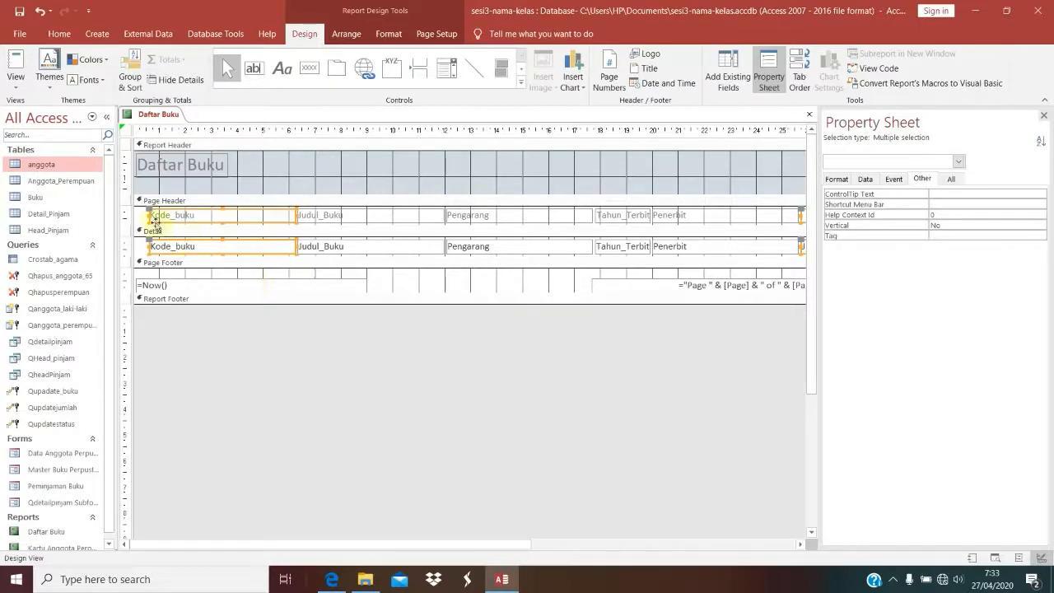
{"action": "left_click_drag", "start_coordinate": [129, 211], "coordinate": [124, 249]}
{"action": "key", "text": "Right"}
{"action": "key", "text": "Right"}
{"action": "key", "text": "Right"}
{"action": "key", "text": "Right"}
{"action": "key", "text": "Right"}
{"action": "key", "text": "Right"}
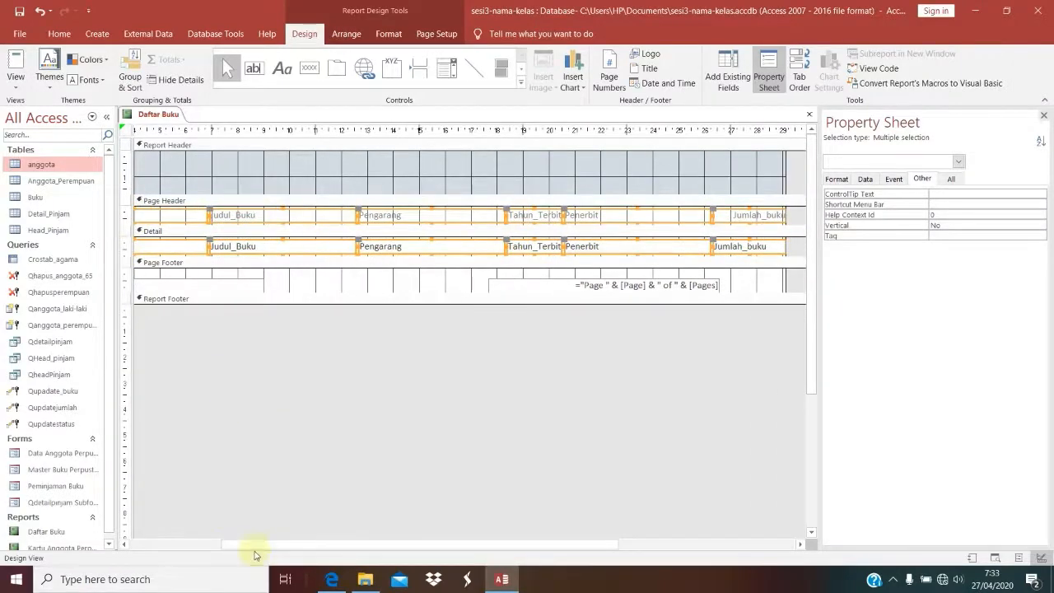
{"action": "left_click_drag", "start_coordinate": [254, 551], "coordinate": [129, 506]}
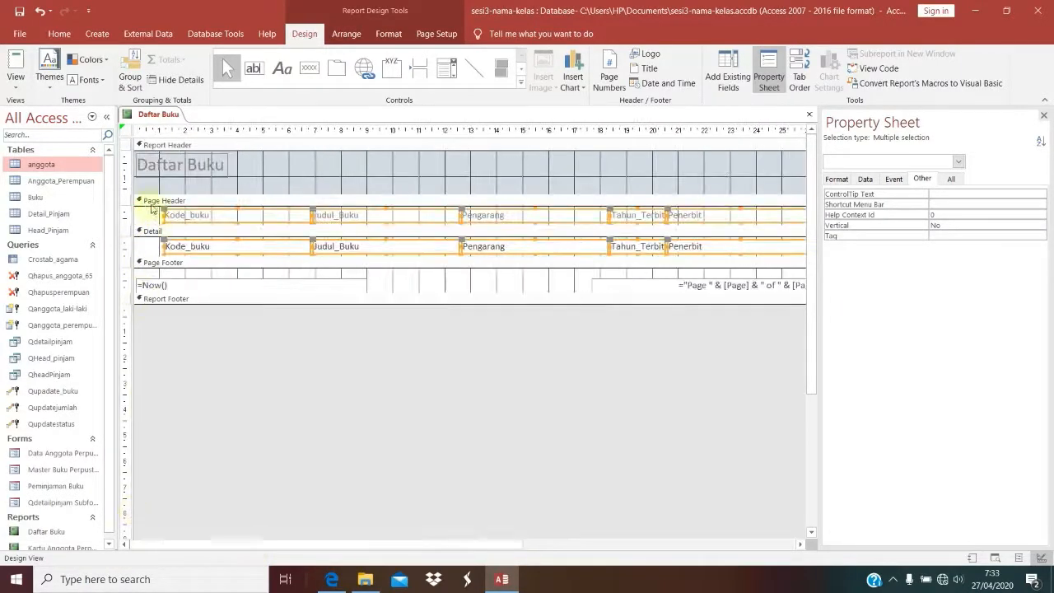
{"action": "left_click", "coordinate": [225, 365]}
Duplicate the Kode_buku label and text box and move the copies to the left edge of the report.
{"action": "left_click", "coordinate": [224, 215]}
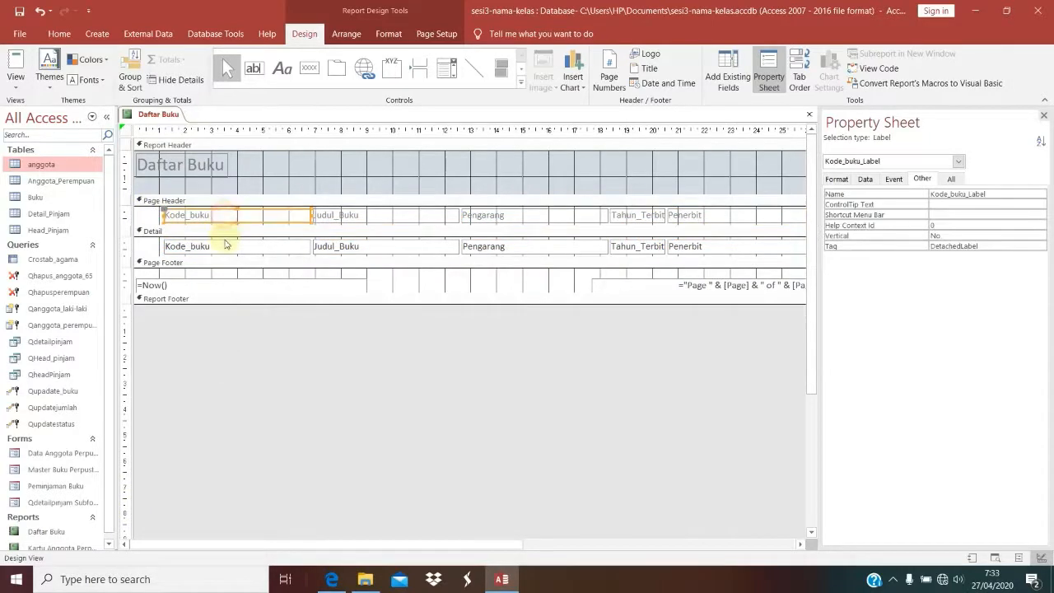
{"action": "left_click", "coordinate": [225, 247], "text": "shift"}
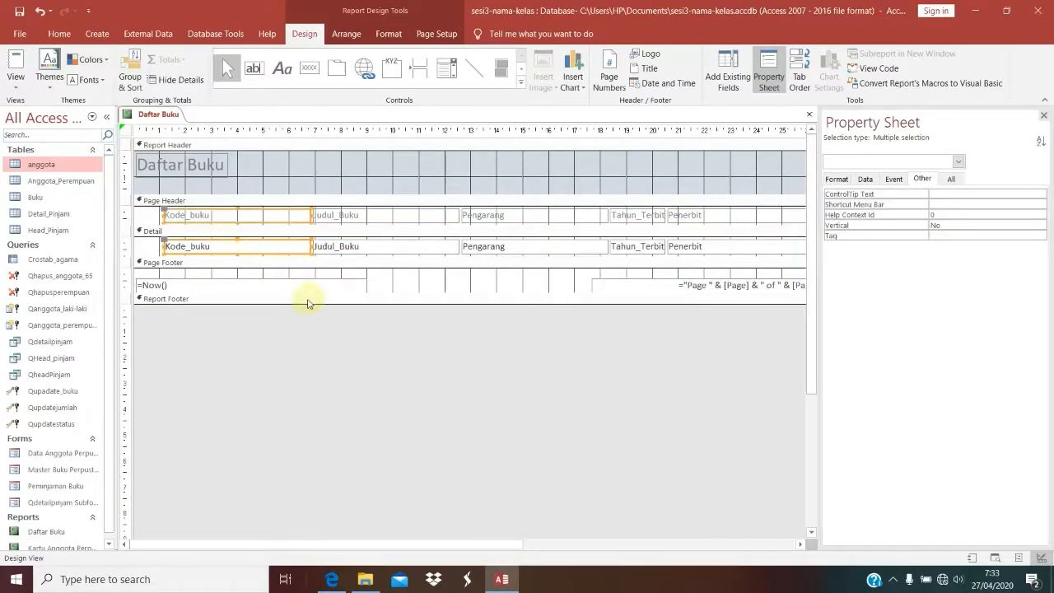
{"action": "key", "text": "ctrl+v"}
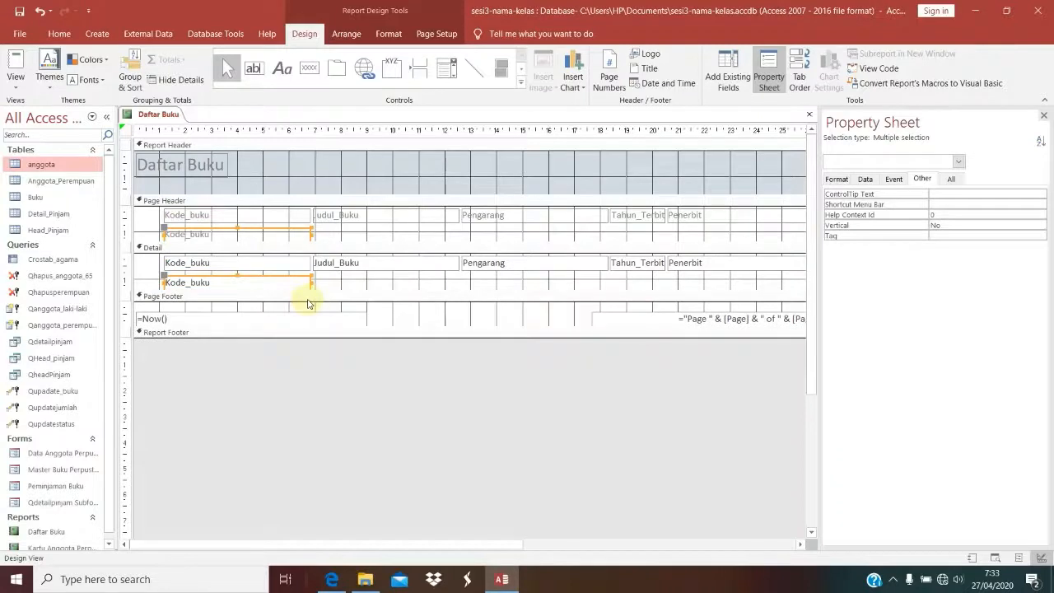
{"action": "key", "text": "Left"}
{"action": "key", "text": "Left"}
{"action": "key", "text": "Left"}
{"action": "key", "text": "Left"}
{"action": "key", "text": "Left"}
{"action": "key", "text": "Left"}
{"action": "key", "text": "Left"}
{"action": "key", "text": "Left"}
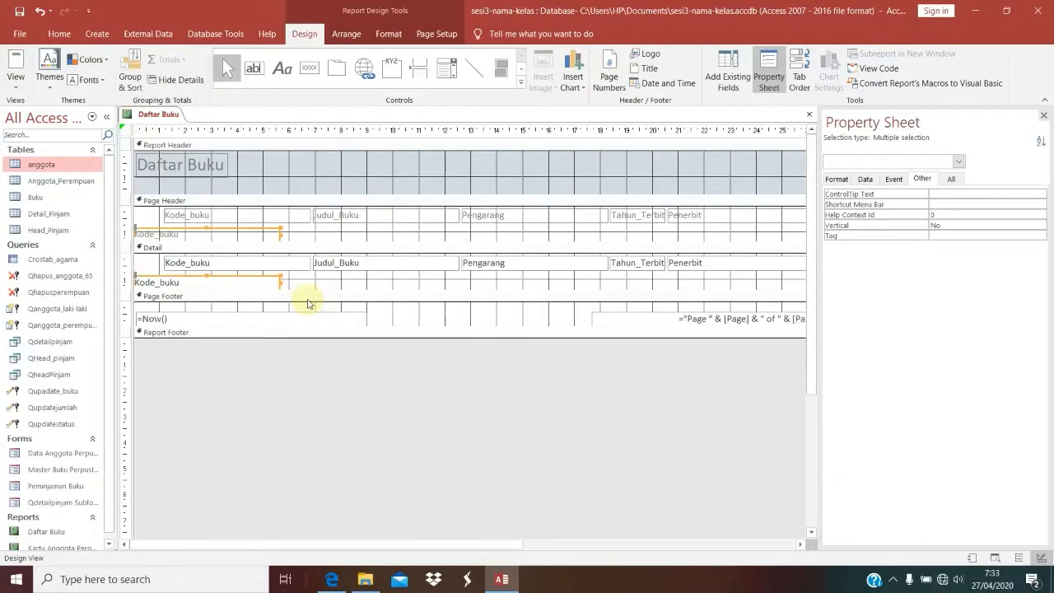
Narrow the copied Kode_buku label and text box to about 1.2 cm so they fit before the original column.
{"action": "key", "text": "shift+Left"}
{"action": "key", "text": "shift+Left"}
{"action": "key", "text": "shift+Left"}
{"action": "key", "text": "shift+Left"}
{"action": "key", "text": "shift+Left"}
{"action": "key", "text": "shift+Left"}
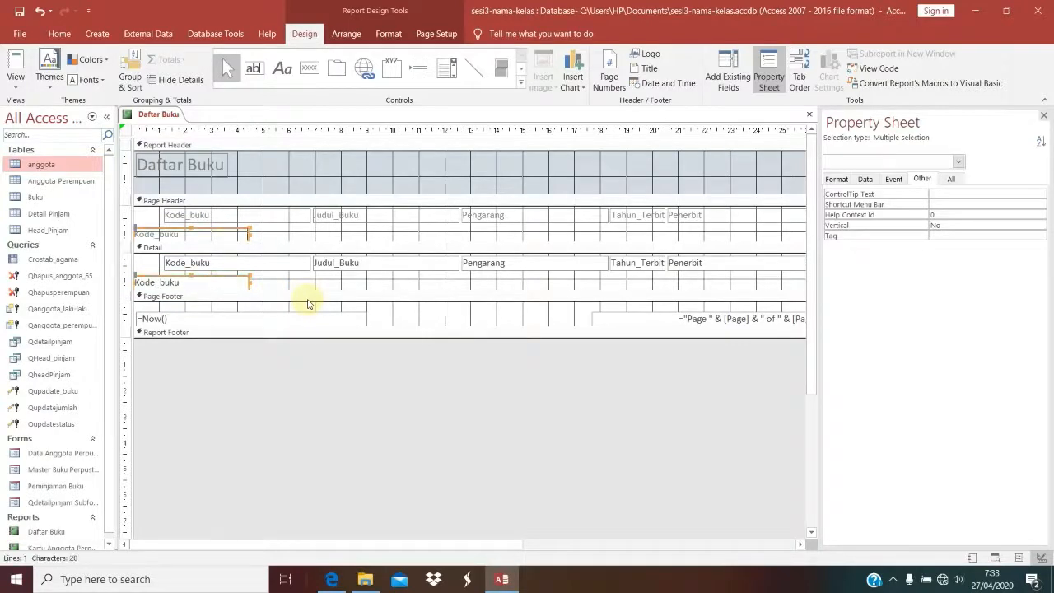
{"action": "key", "text": "shift+Left"}
{"action": "key", "text": "shift+Left"}
{"action": "key", "text": "shift+Left"}
{"action": "key", "text": "shift+Left"}
{"action": "key", "text": "shift+Left"}
{"action": "key", "text": "shift+Left"}
{"action": "key", "text": "shift+Left"}
{"action": "key", "text": "shift+Left"}
{"action": "key", "text": "shift+Left"}
{"action": "key", "text": "shift+Left"}
{"action": "key", "text": "shift+Left"}
{"action": "key", "text": "shift+Left"}
{"action": "key", "text": "shift+Left"}
{"action": "key", "text": "shift+Left"}
{"action": "key", "text": "shift+Left"}
{"action": "key", "text": "shift+Left"}
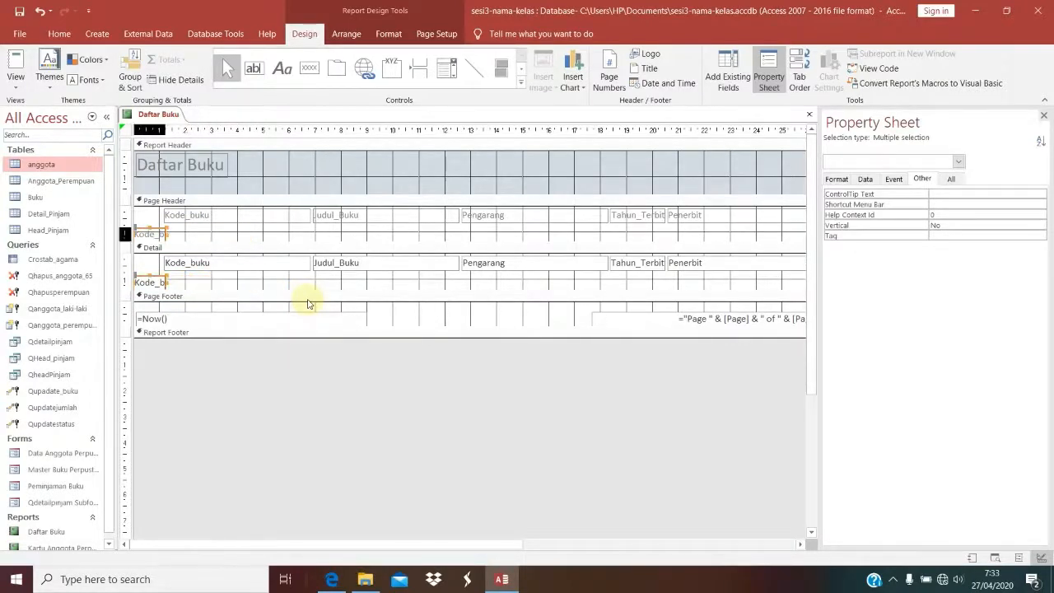
{"action": "key", "text": "shift+Left"}
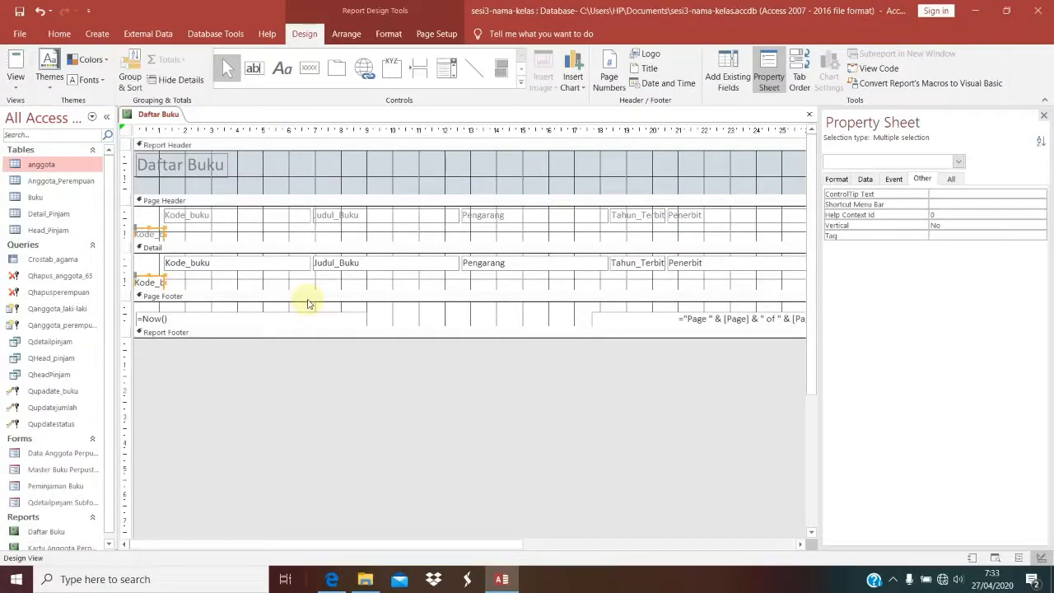
Top-align the copied Kode_buku label and text box with the originals, and shrink the Page Header and Detail sections to fit them.
{"action": "left_click_drag", "start_coordinate": [191, 232], "coordinate": [151, 225]}
{"action": "right_click", "coordinate": [185, 214]}
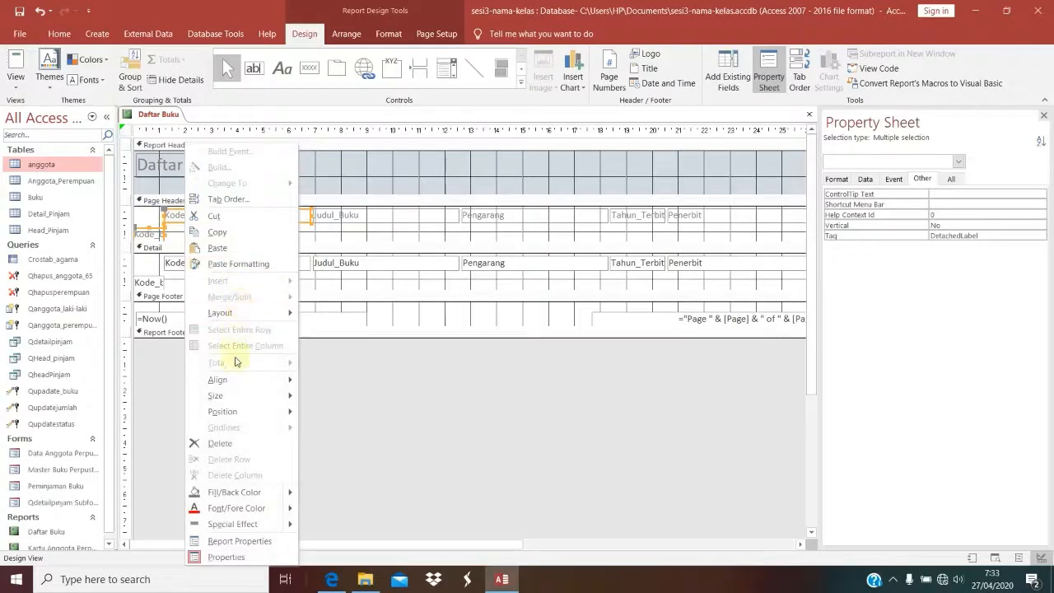
{"action": "mouse_move", "coordinate": [235, 380]}
{"action": "left_click", "coordinate": [337, 418]}
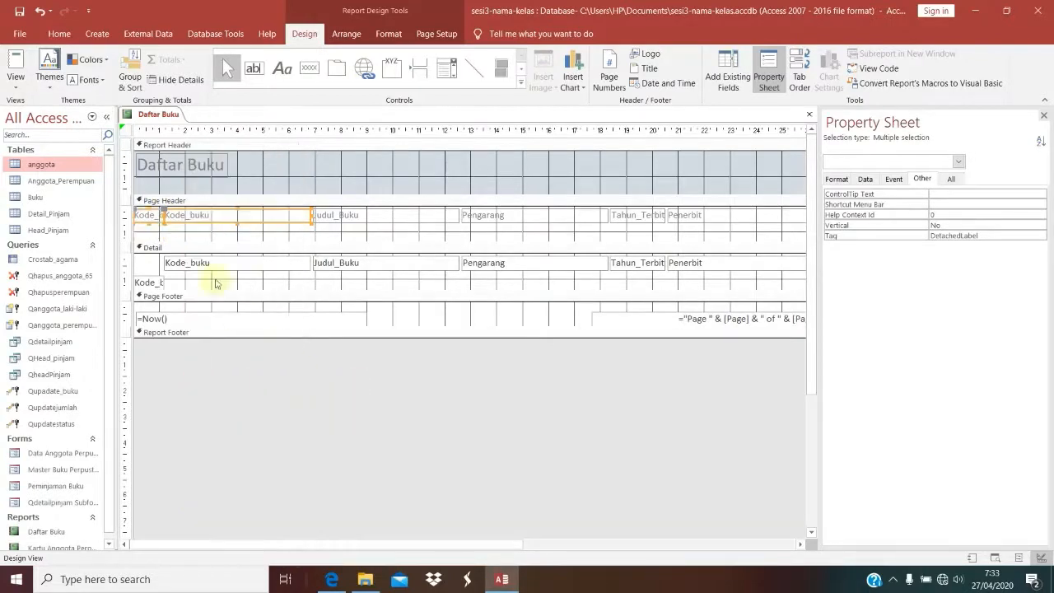
{"action": "left_click_drag", "start_coordinate": [189, 280], "coordinate": [150, 273]}
{"action": "right_click", "coordinate": [179, 267]}
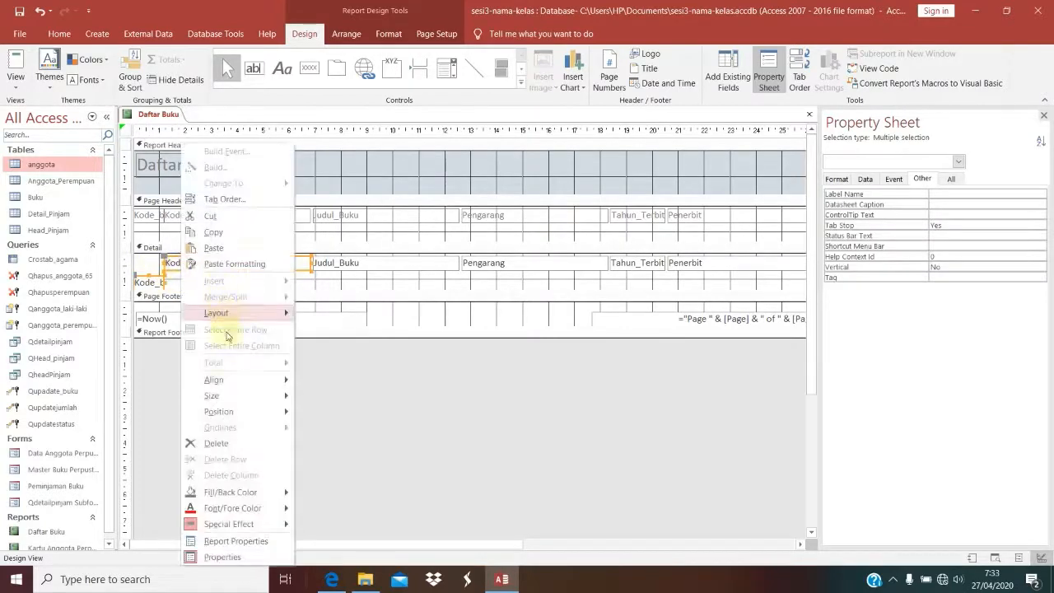
{"action": "mouse_move", "coordinate": [216, 380]}
{"action": "left_click", "coordinate": [328, 412]}
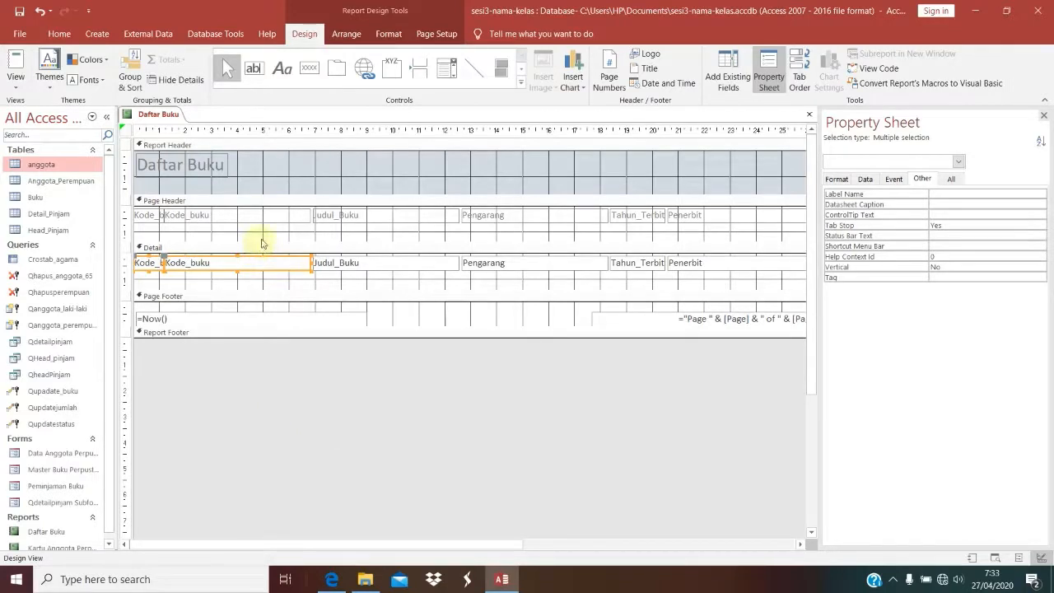
{"action": "left_click_drag", "start_coordinate": [262, 240], "coordinate": [262, 221]}
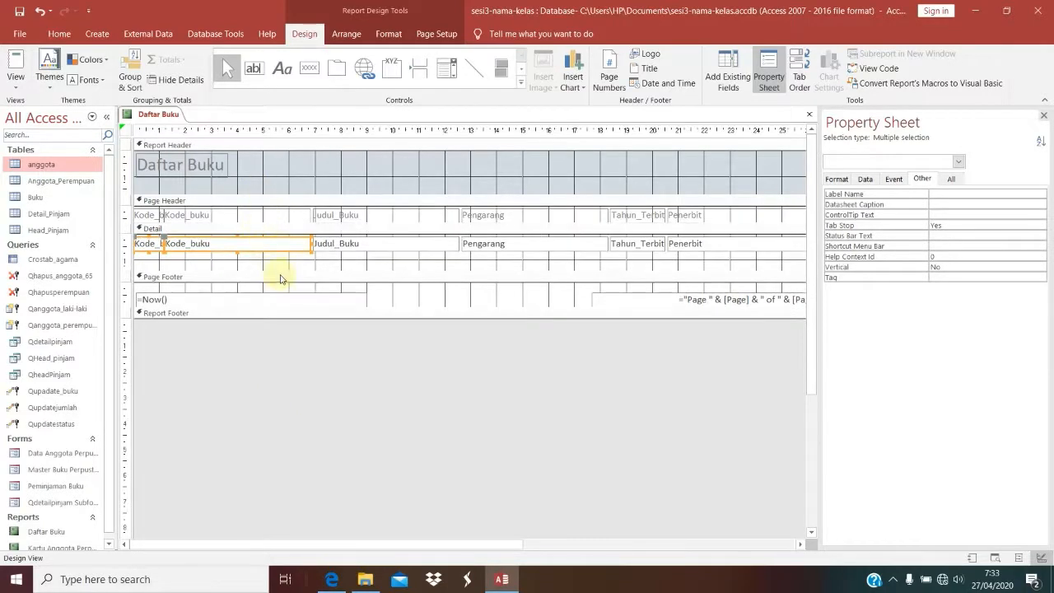
{"action": "left_click_drag", "start_coordinate": [280, 279], "coordinate": [282, 259]}
Change the caption of the copied Kode_buku label in the Page Header to No.
{"action": "left_click", "coordinate": [145, 216]}
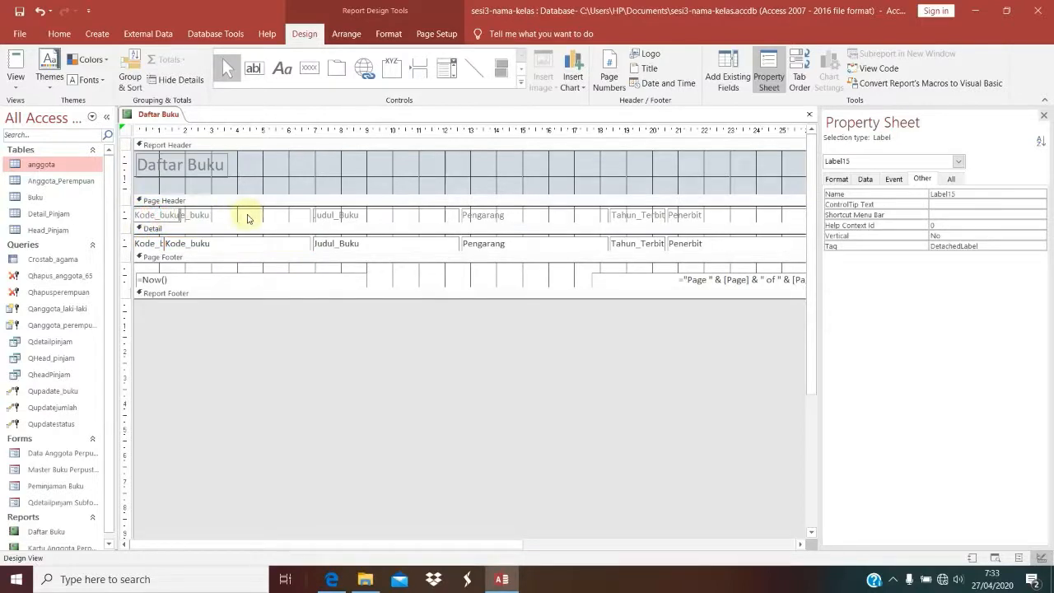
{"action": "key", "text": "shift+Left"}
{"action": "key", "text": "shift+Left"}
{"action": "key", "text": "shift+Left"}
{"action": "key", "text": "shift+Left"}
{"action": "key", "text": "shift+Left"}
{"action": "key", "text": "BackSpace"}
{"action": "type", "text": "No"}
{"action": "key", "text": "Return"}
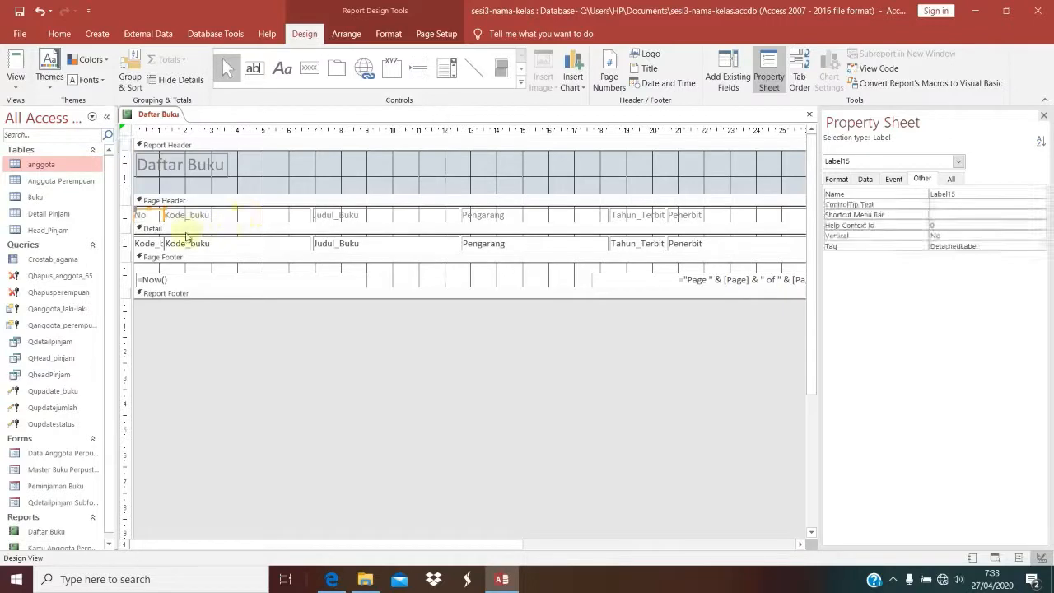
Replace the content of the Detail text box below No with =1 and check the column in Report View before returning to Design View.
{"action": "left_click", "coordinate": [146, 243]}
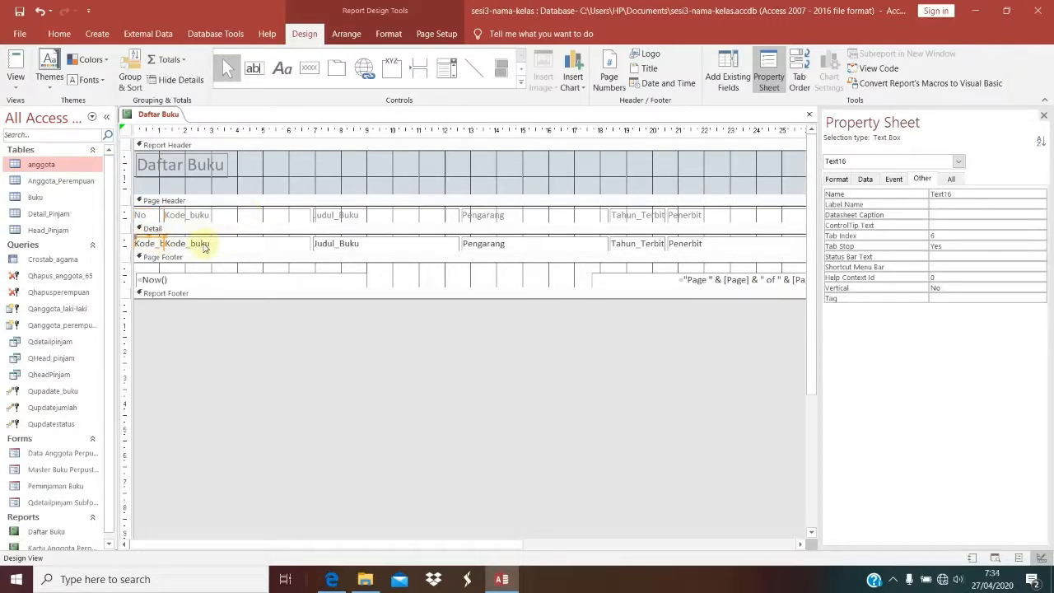
{"action": "left_click", "coordinate": [148, 243]}
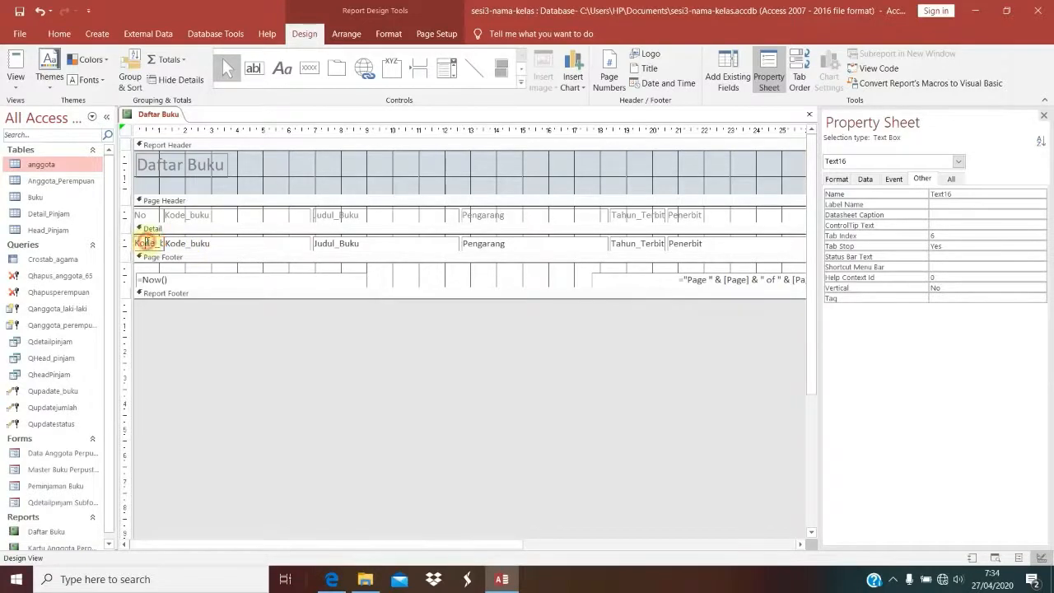
{"action": "key", "text": "ctrl+a"}
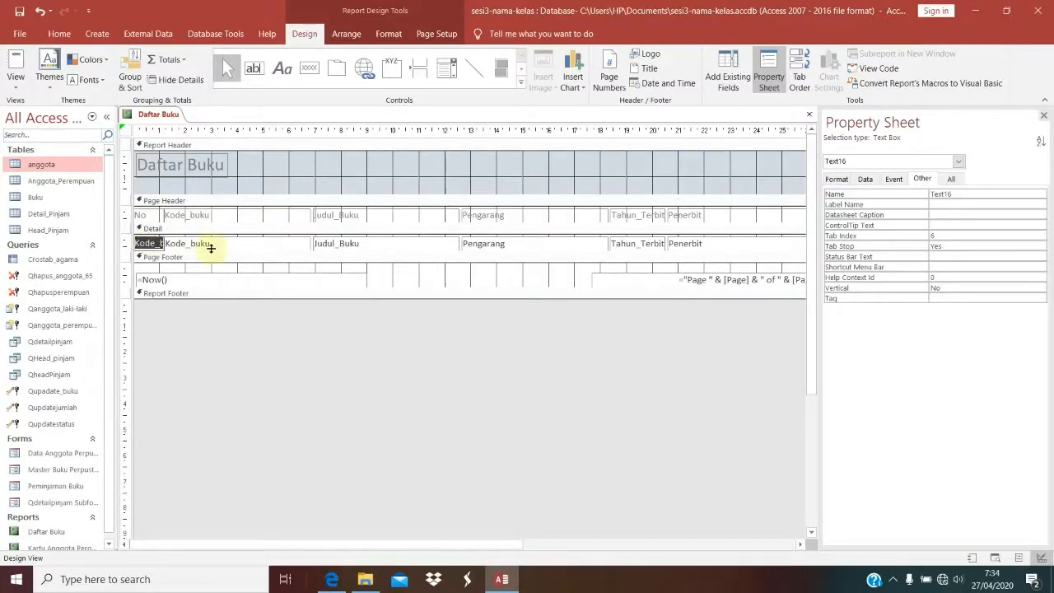
{"action": "type", "text": "=1"}
{"action": "key", "text": "Return"}
{"action": "left_click", "coordinate": [15, 67]}
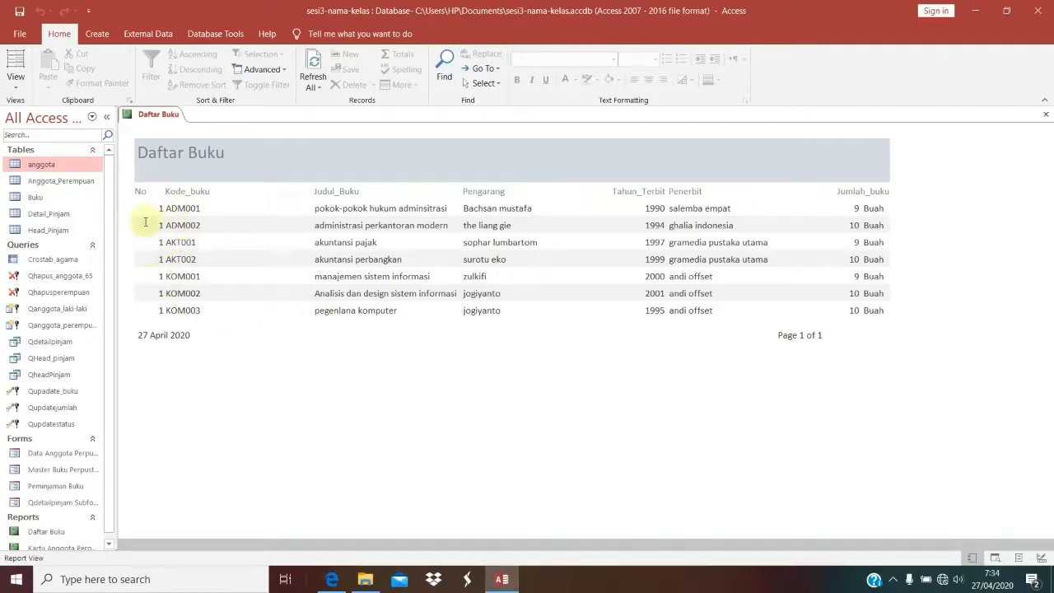
{"action": "right_click", "coordinate": [306, 241]}
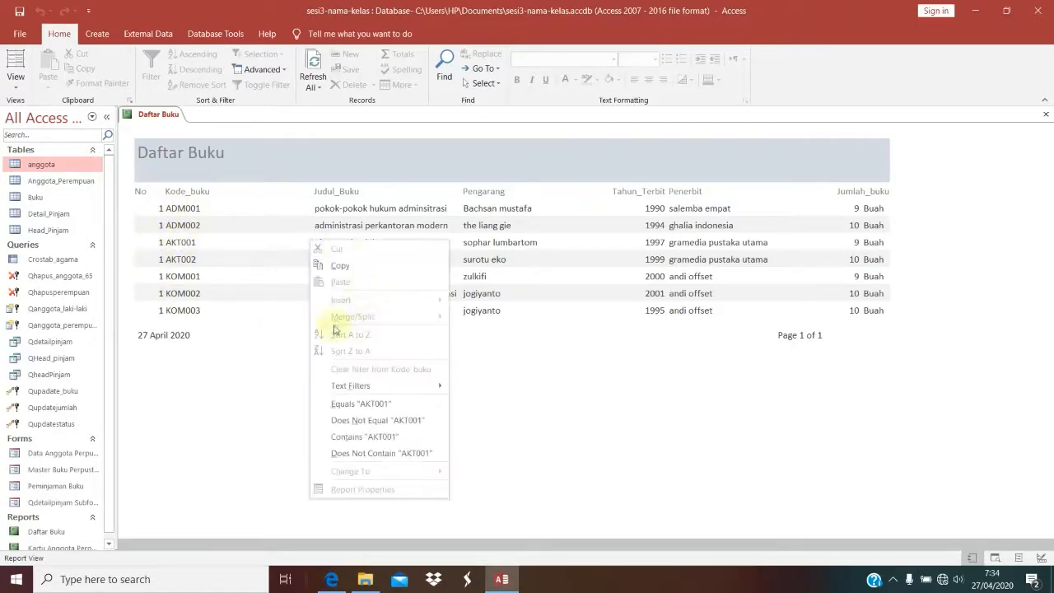
{"action": "right_click", "coordinate": [257, 161]}
{"action": "left_click", "coordinate": [280, 204]}
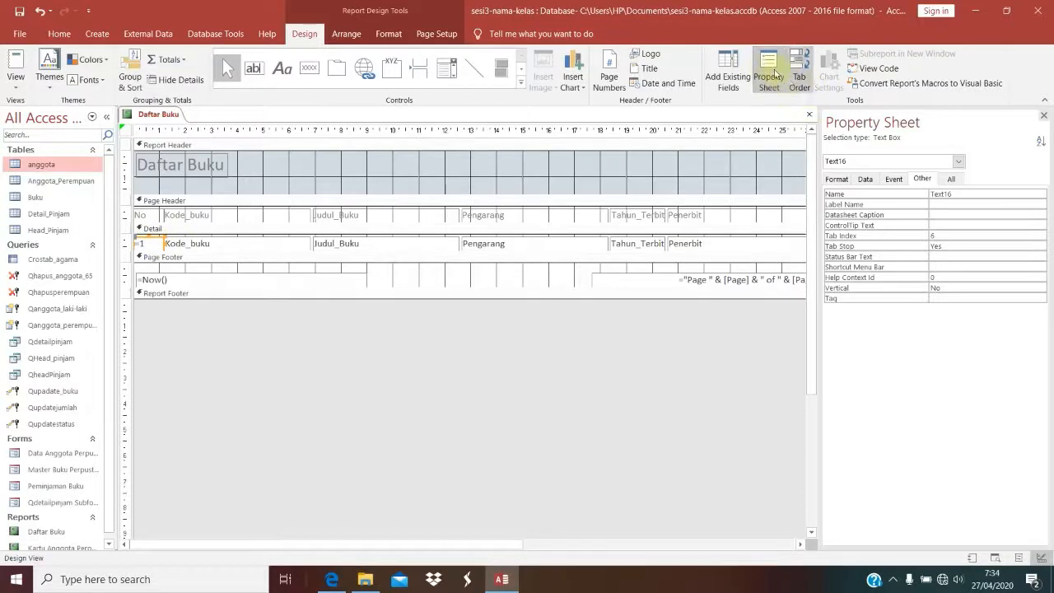
Set Running Sum to Over All for the =1 text box and check the numbering in the report before returning to Design View.
{"action": "left_click", "coordinate": [867, 180]}
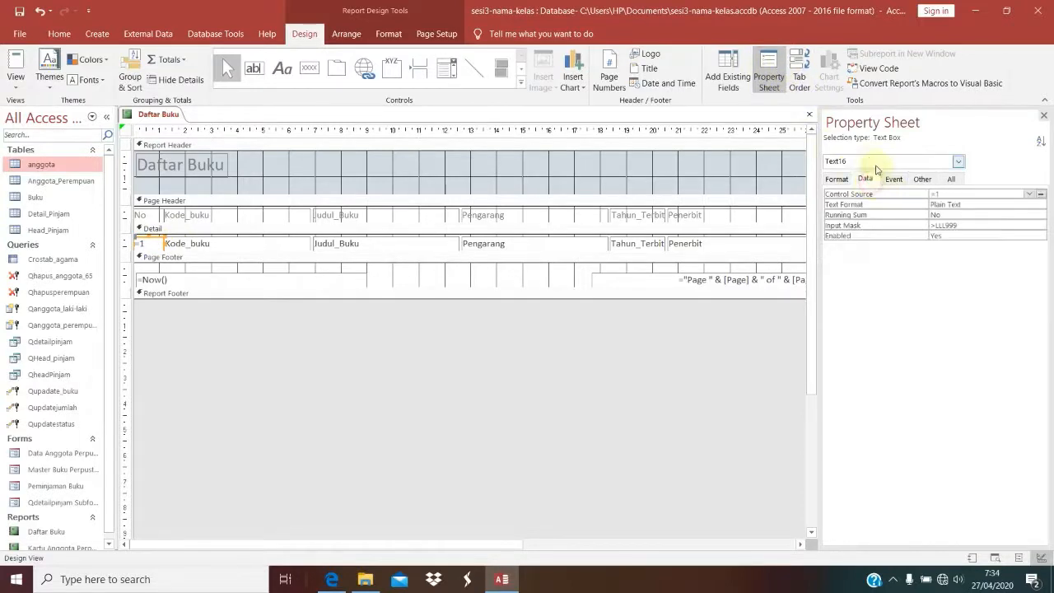
{"action": "left_click", "coordinate": [948, 215]}
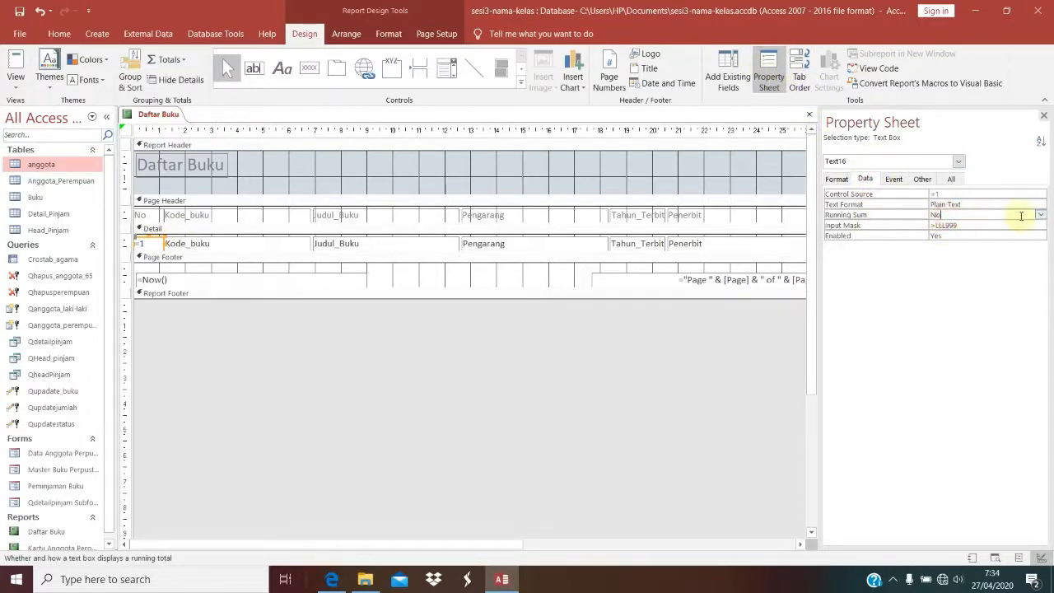
{"action": "left_click", "coordinate": [1042, 215]}
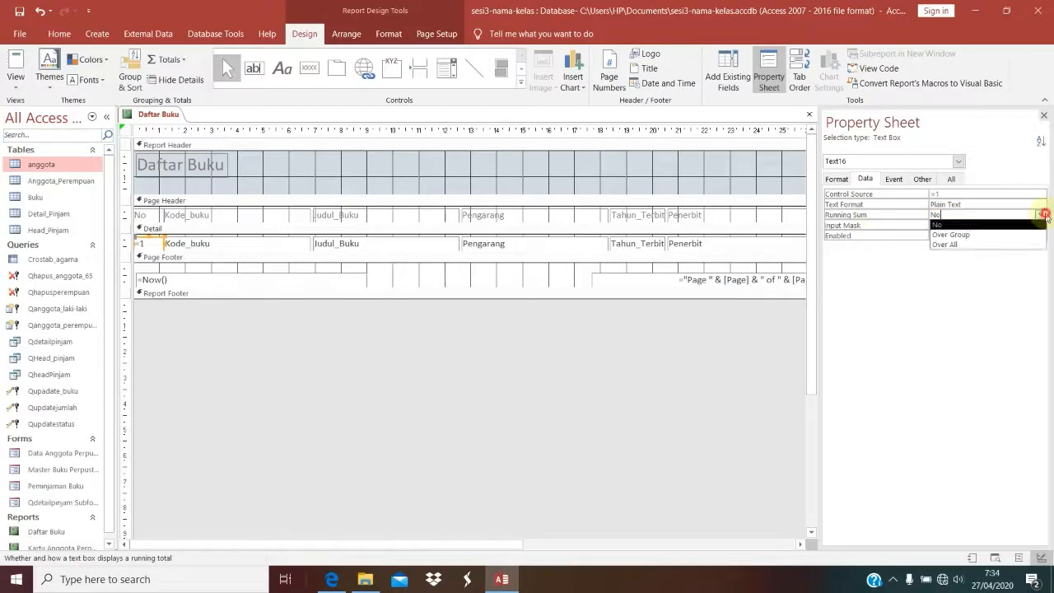
{"action": "left_click", "coordinate": [972, 244]}
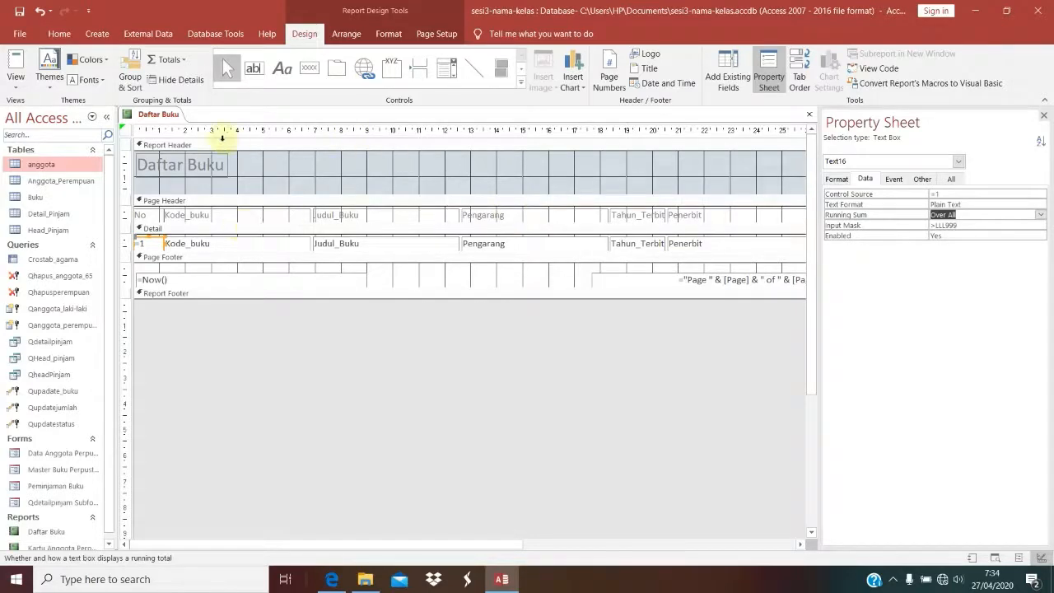
{"action": "left_click", "coordinate": [28, 69]}
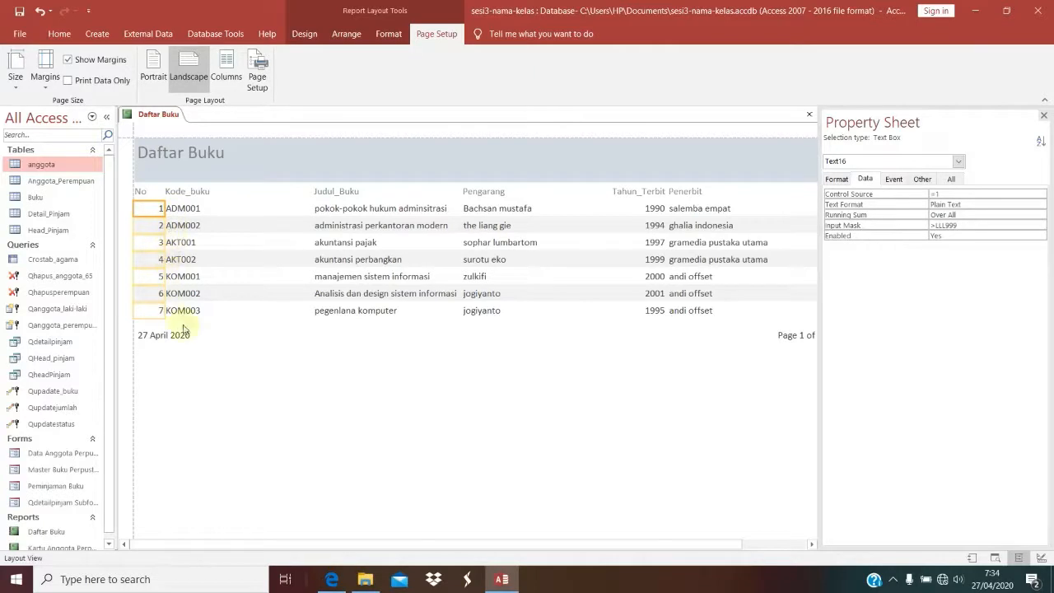
{"action": "right_click", "coordinate": [314, 361]}
{"action": "left_click", "coordinate": [328, 400]}
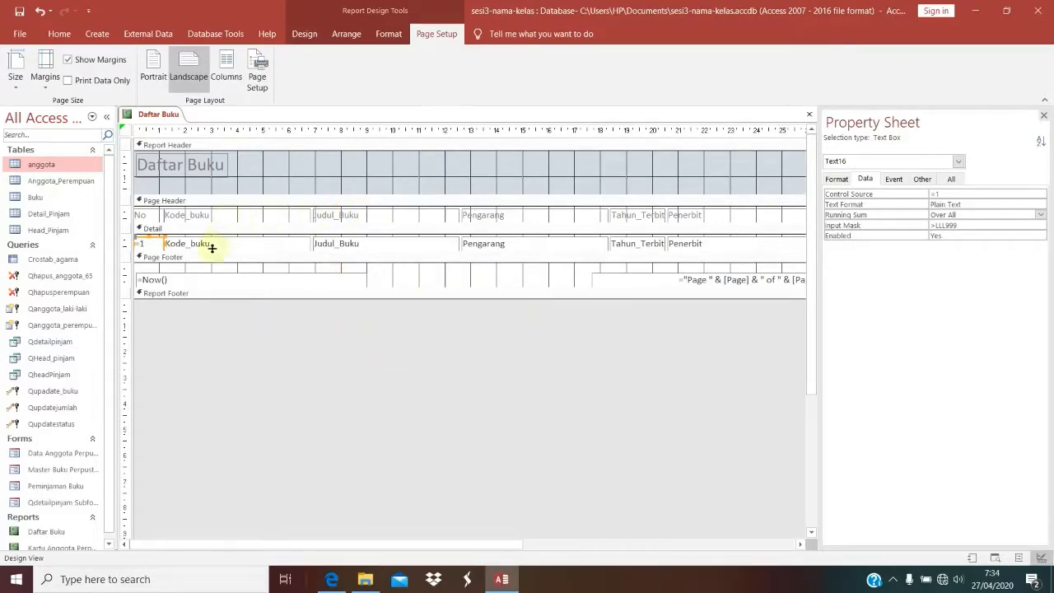
Copy the Detail section's Kode_buku text box into the Report Footer and place it about 4 cm from the report's left edge.
{"action": "left_click", "coordinate": [272, 343]}
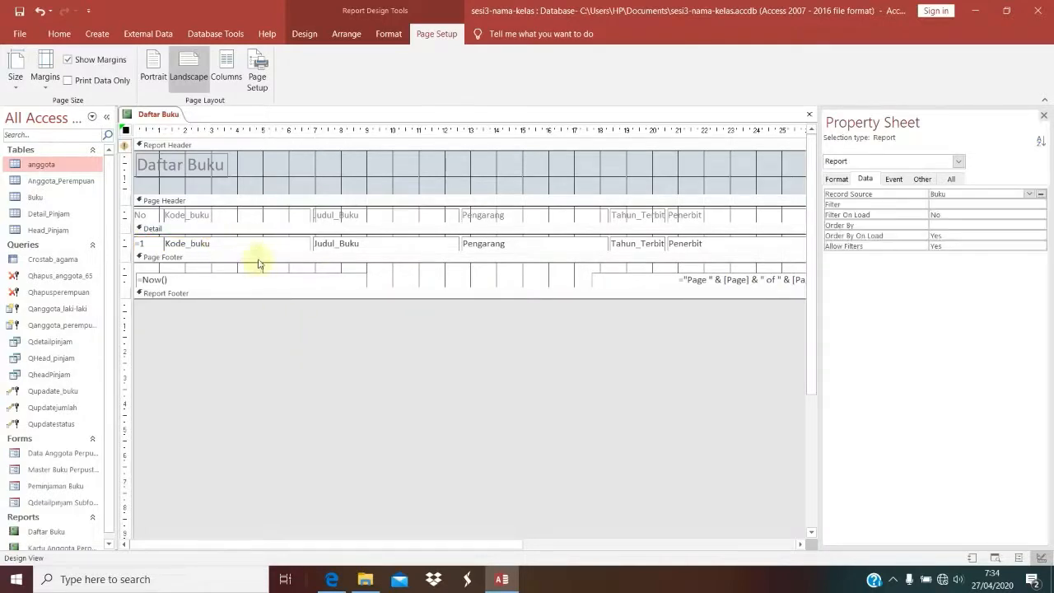
{"action": "left_click", "coordinate": [256, 244]}
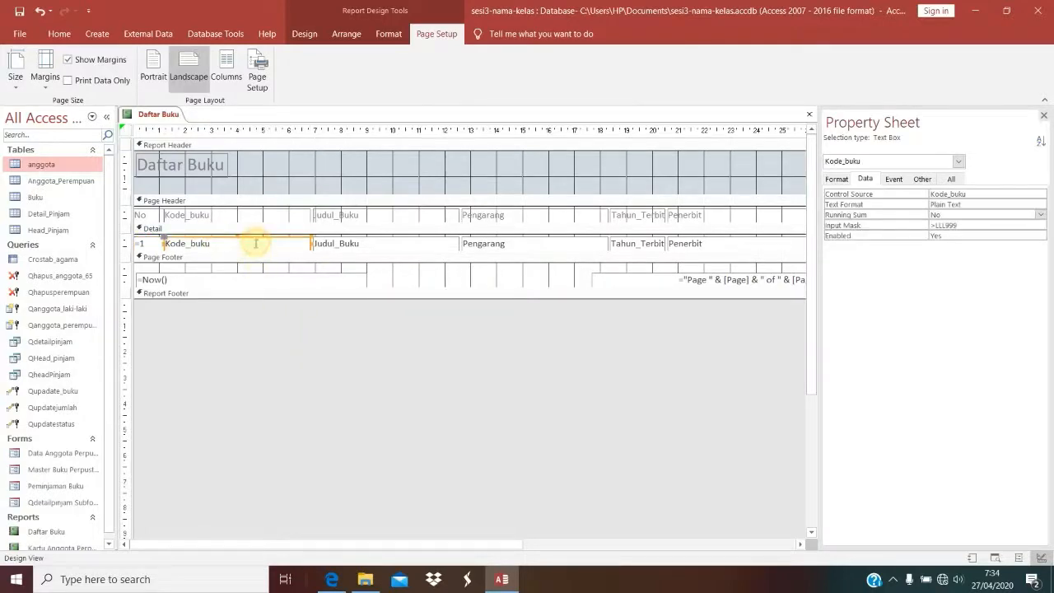
{"action": "left_click", "coordinate": [287, 294]}
{"action": "key", "text": "ctrl+v"}
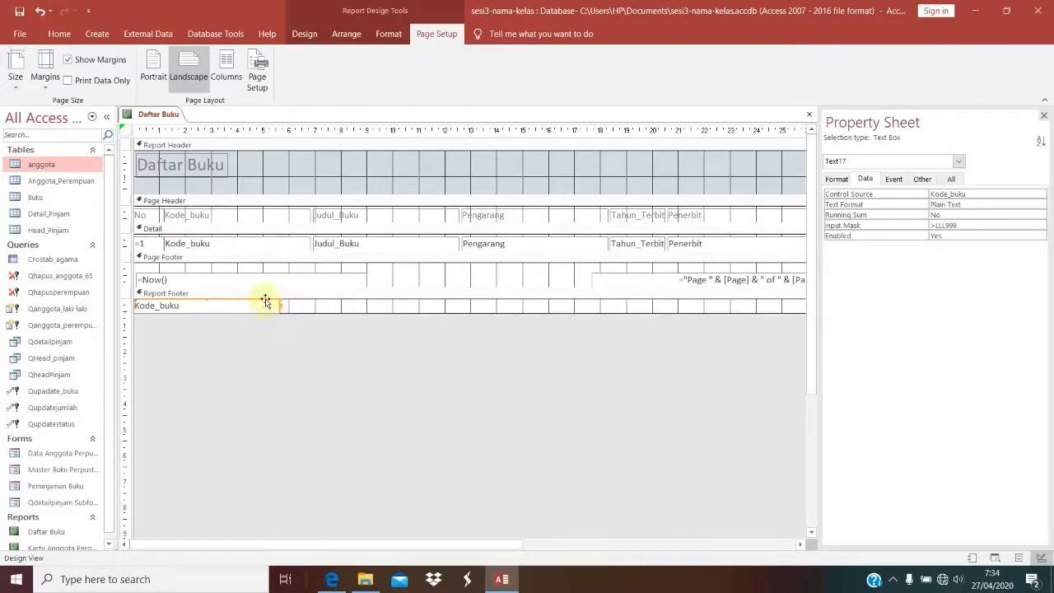
{"action": "left_click_drag", "start_coordinate": [265, 302], "coordinate": [376, 301]}
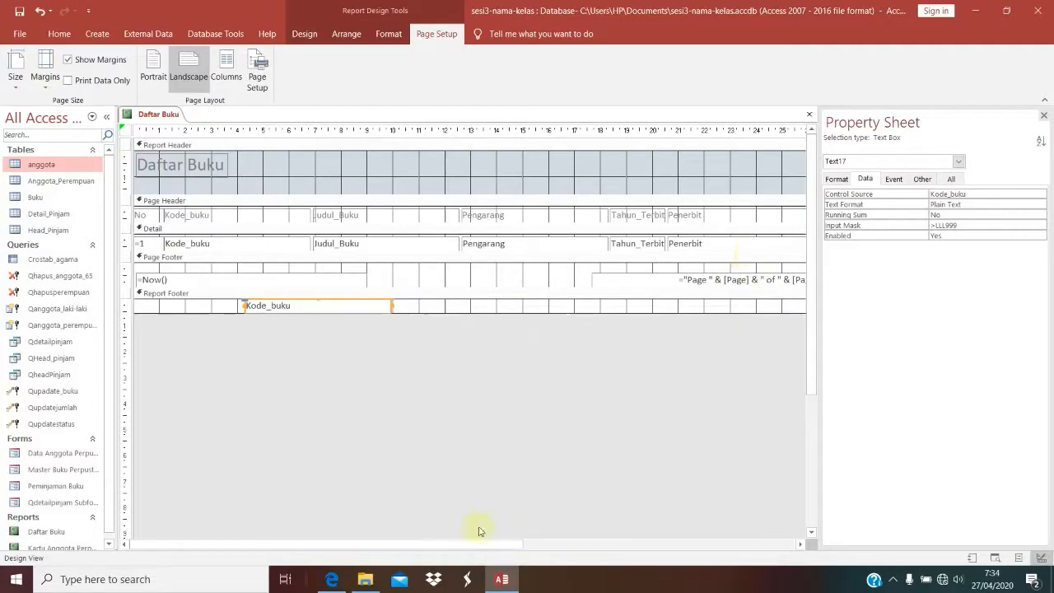
Copy the Jumlah_buku text box from the Detail section into the Report Footer and move it below the Jumlah_buku column.
{"action": "left_click_drag", "start_coordinate": [475, 546], "coordinate": [671, 544]}
{"action": "left_click", "coordinate": [610, 242]}
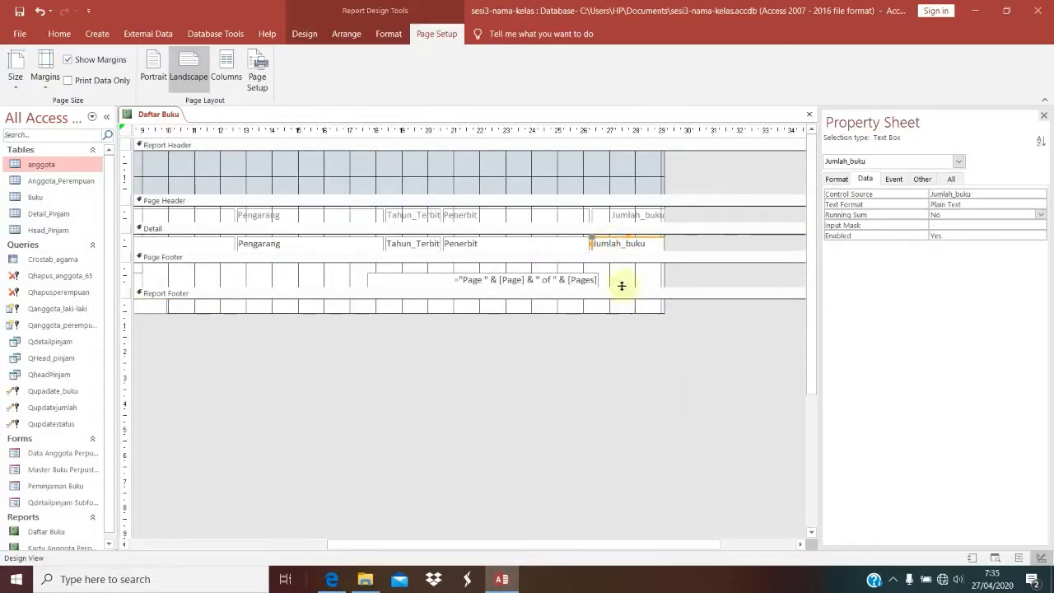
{"action": "left_click", "coordinate": [619, 295]}
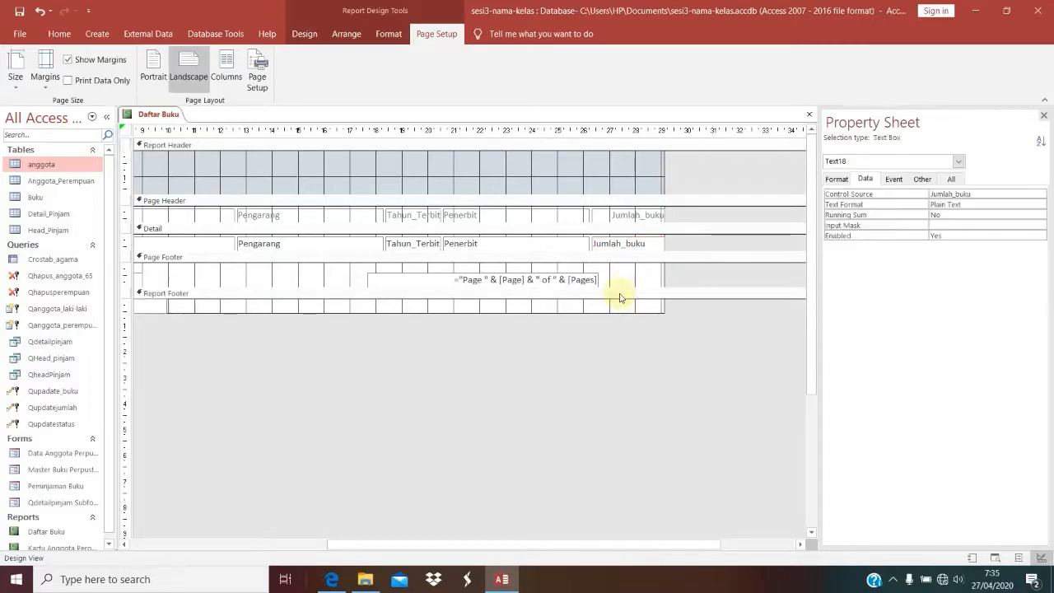
{"action": "key", "text": "Right"}
{"action": "key", "text": "Right"}
{"action": "key", "text": "Right"}
{"action": "key", "text": "Right"}
{"action": "key", "text": "Right"}
{"action": "key", "text": "Right"}
{"action": "key", "text": "Right"}
{"action": "key", "text": "Right"}
{"action": "key", "text": "Right"}
{"action": "key", "text": "Right"}
{"action": "key", "text": "Right"}
{"action": "key", "text": "Right"}
{"action": "key", "text": "Right"}
{"action": "key", "text": "Right"}
{"action": "key", "text": "Right"}
{"action": "key", "text": "Right"}
{"action": "key", "text": "Right"}
{"action": "key", "text": "Right"}
{"action": "key", "text": "Right"}
{"action": "key", "text": "Right"}
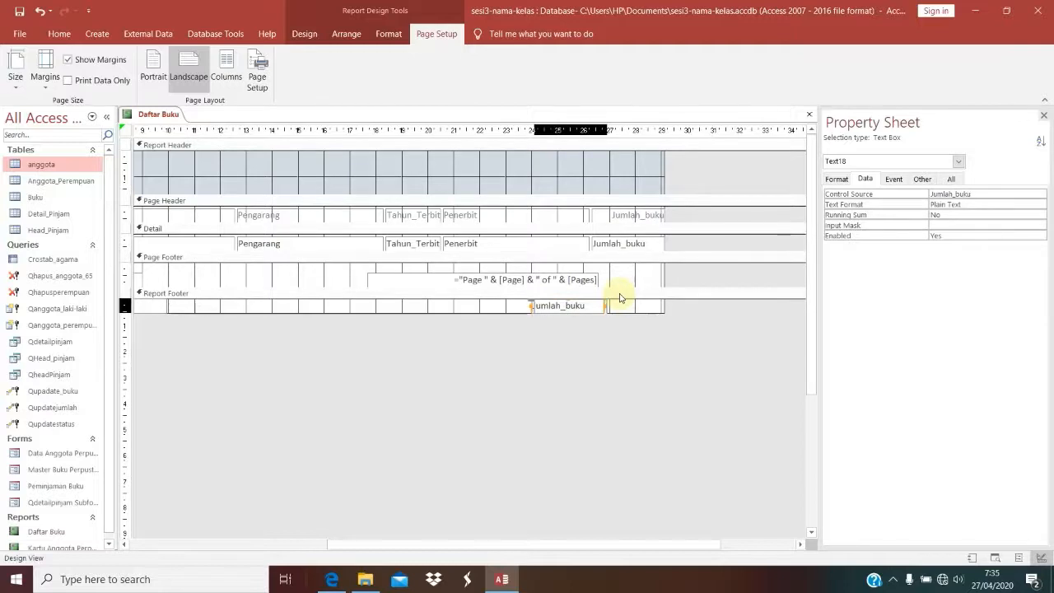
{"action": "key", "text": "Right"}
{"action": "key", "text": "Right"}
{"action": "key", "text": "Right"}
{"action": "key", "text": "Right"}
{"action": "key", "text": "Right"}
{"action": "key", "text": "Right"}
{"action": "key", "text": "Right"}
{"action": "key", "text": "Right"}
{"action": "key", "text": "Right"}
{"action": "key", "text": "Right"}
{"action": "key", "text": "Right"}
{"action": "key", "text": "Right"}
{"action": "key", "text": "Right"}
{"action": "key", "text": "Right"}
{"action": "key", "text": "Right"}
{"action": "key", "text": "Right"}
{"action": "key", "text": "Right"}
{"action": "key", "text": "Right"}
{"action": "key", "text": "Right"}
{"action": "key", "text": "Right"}
{"action": "key", "text": "Right"}
{"action": "key", "text": "Right"}
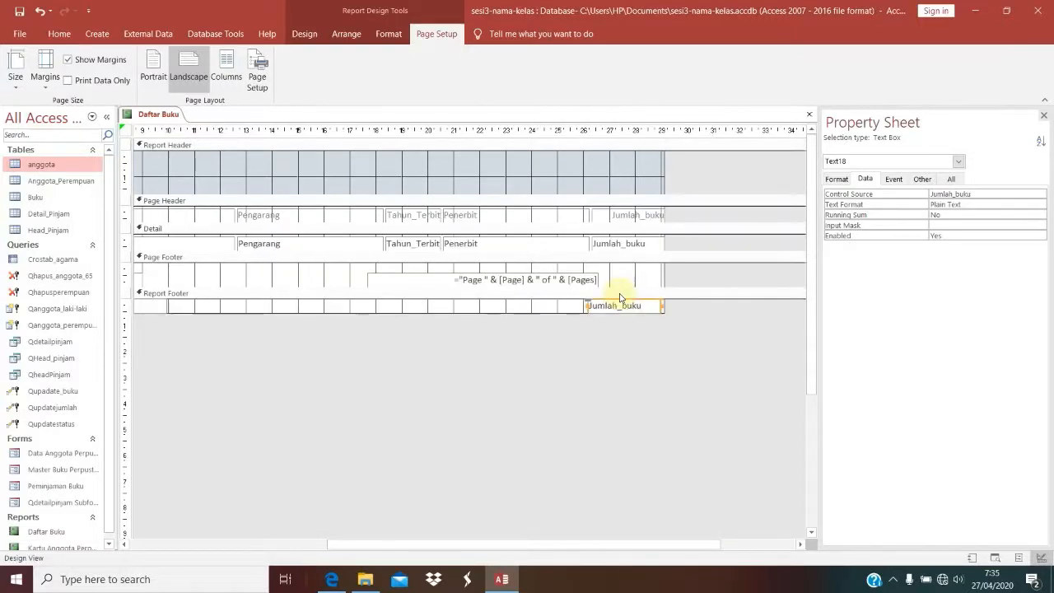
Check the Tugas 1 footer in the practice PDF, and add a Jumlah Judul Buku label in front of the Report Footer's Kode_buku text box.
{"action": "left_click_drag", "start_coordinate": [561, 544], "coordinate": [343, 534]}
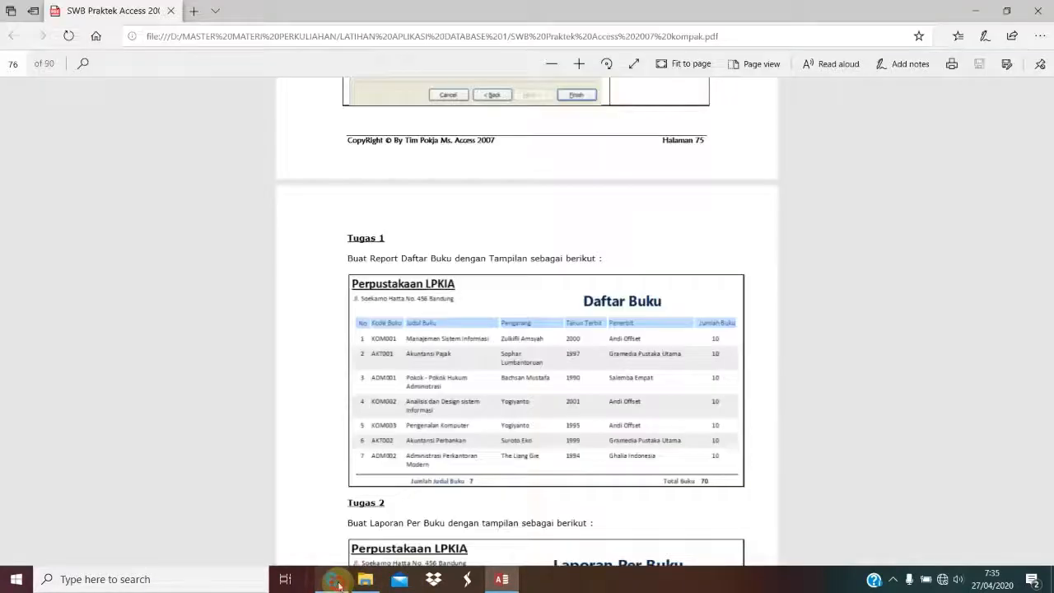
{"action": "left_click", "coordinate": [331, 579]}
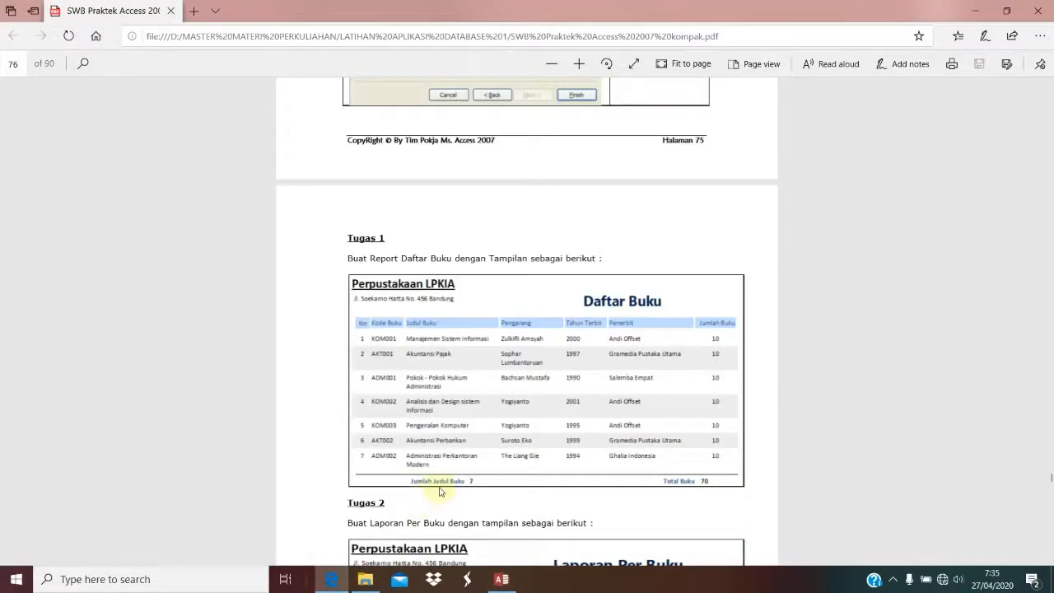
{"action": "left_click", "coordinate": [501, 579]}
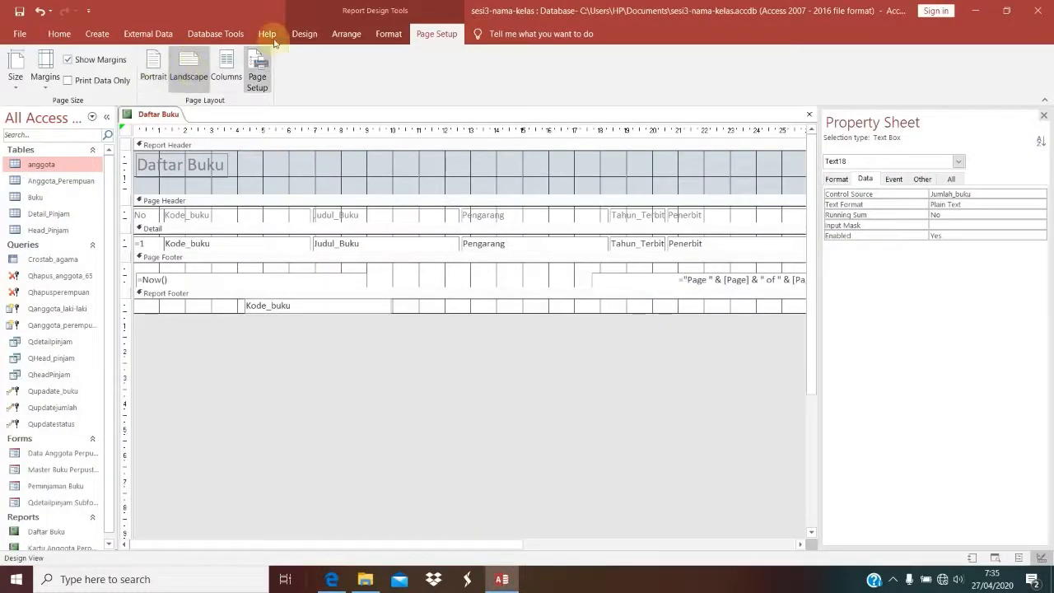
{"action": "left_click", "coordinate": [304, 33]}
{"action": "left_click", "coordinate": [282, 69]}
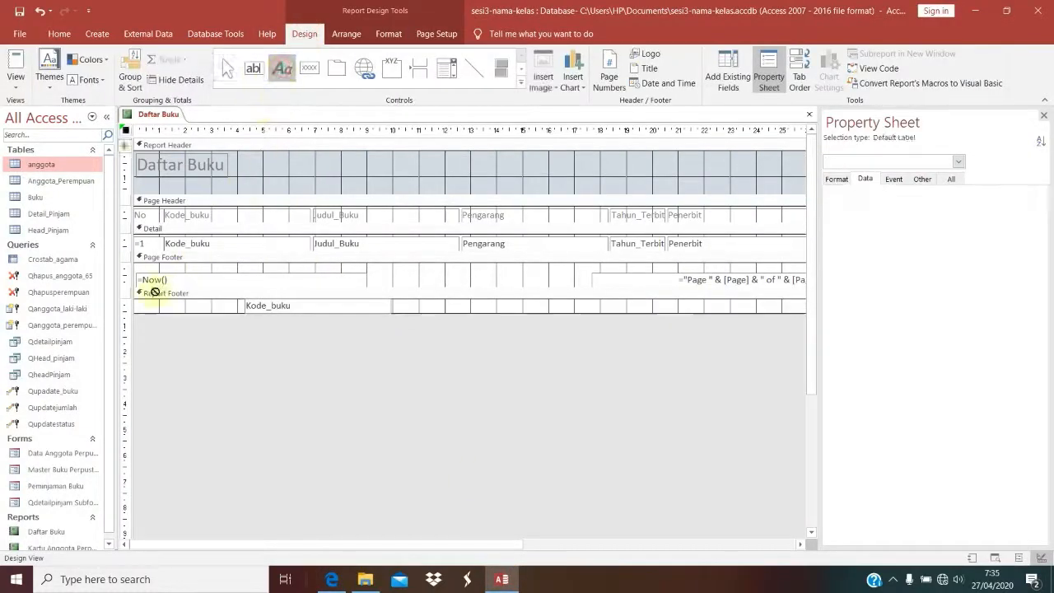
{"action": "left_click", "coordinate": [144, 305]}
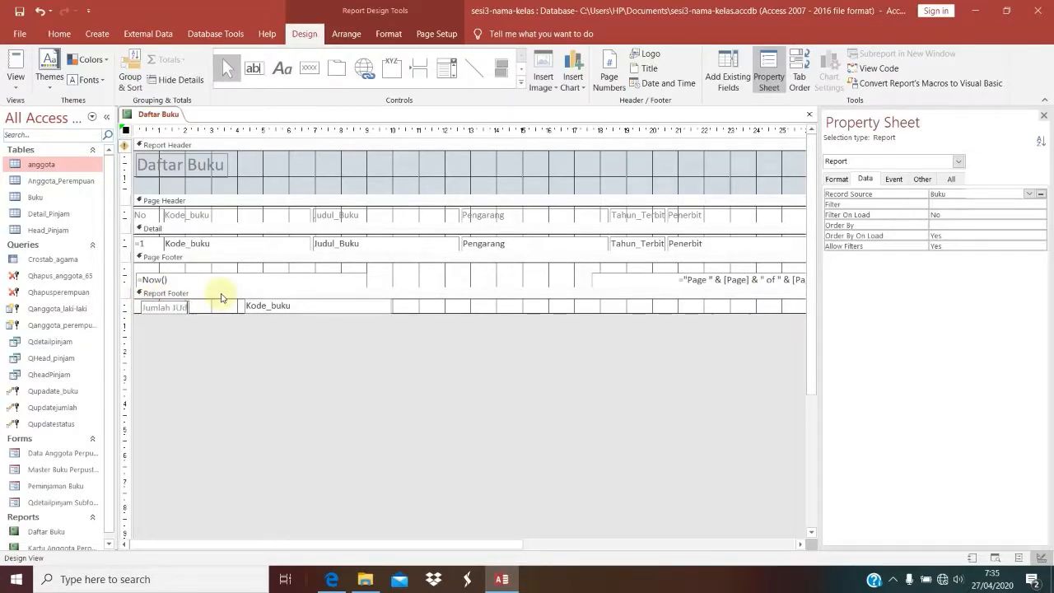
{"action": "type", "text": "Jumlah Judul Buku"}
{"action": "key", "text": "Return"}
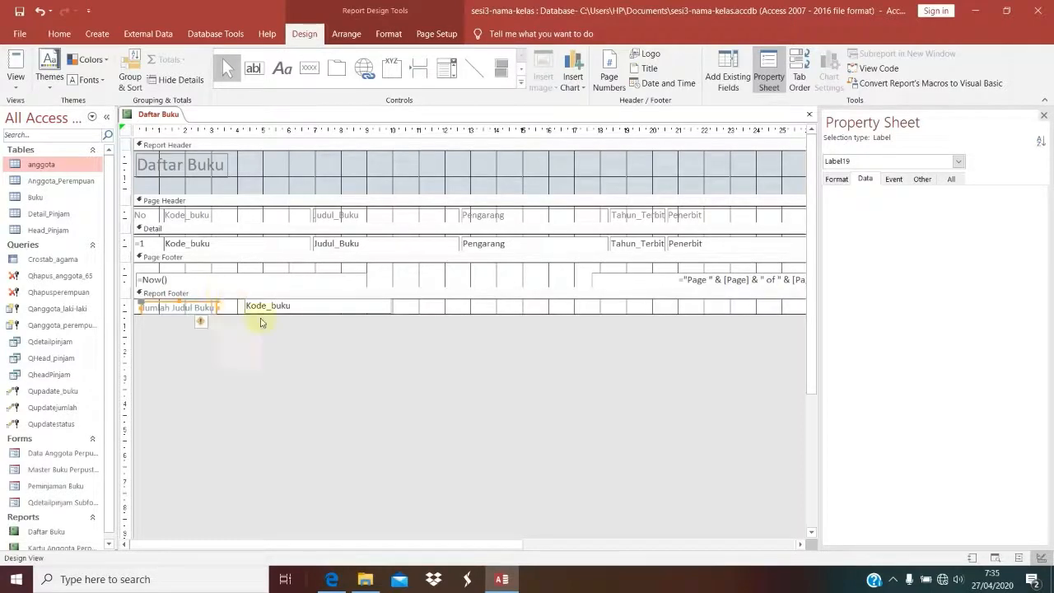
Shift the Report Footer's Kode_buku text box slightly to the right and change its expression to =Count([Kode_buku]).
{"action": "left_click", "coordinate": [290, 308]}
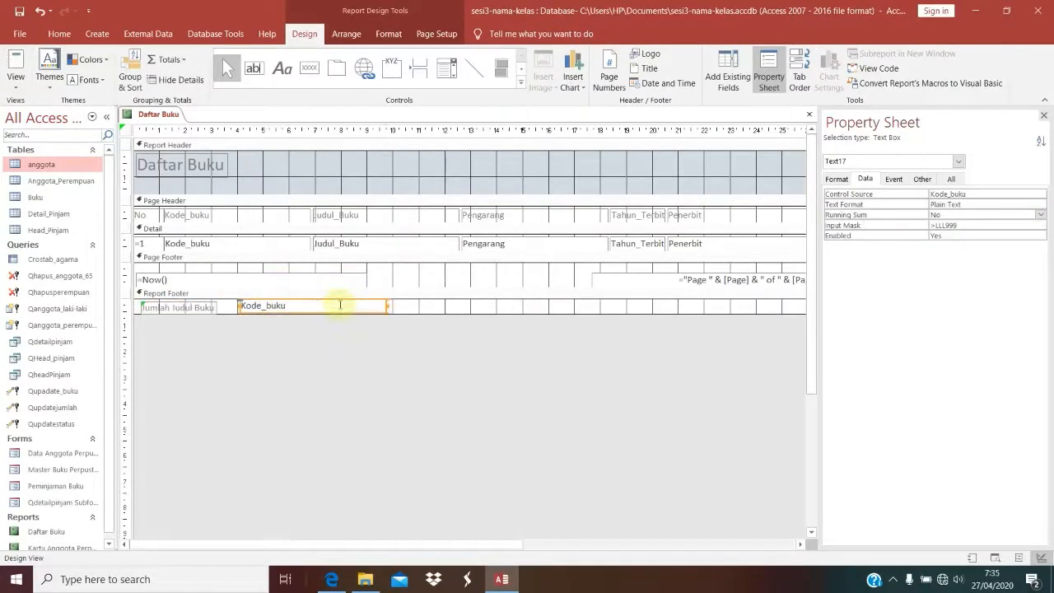
{"action": "left_click_drag", "start_coordinate": [340, 305], "coordinate": [349, 304]}
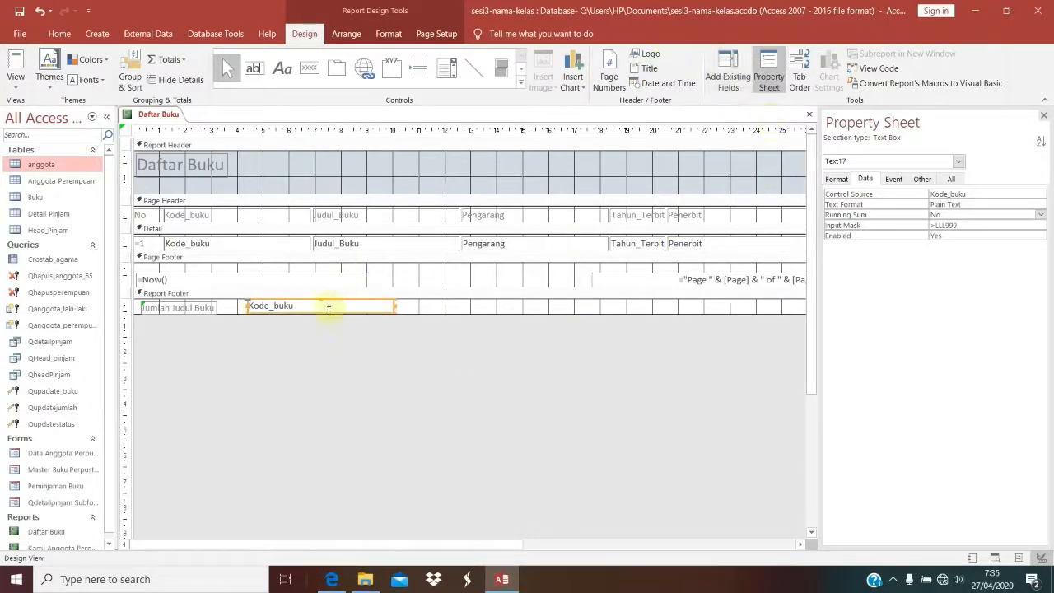
{"action": "double_click", "coordinate": [328, 310]}
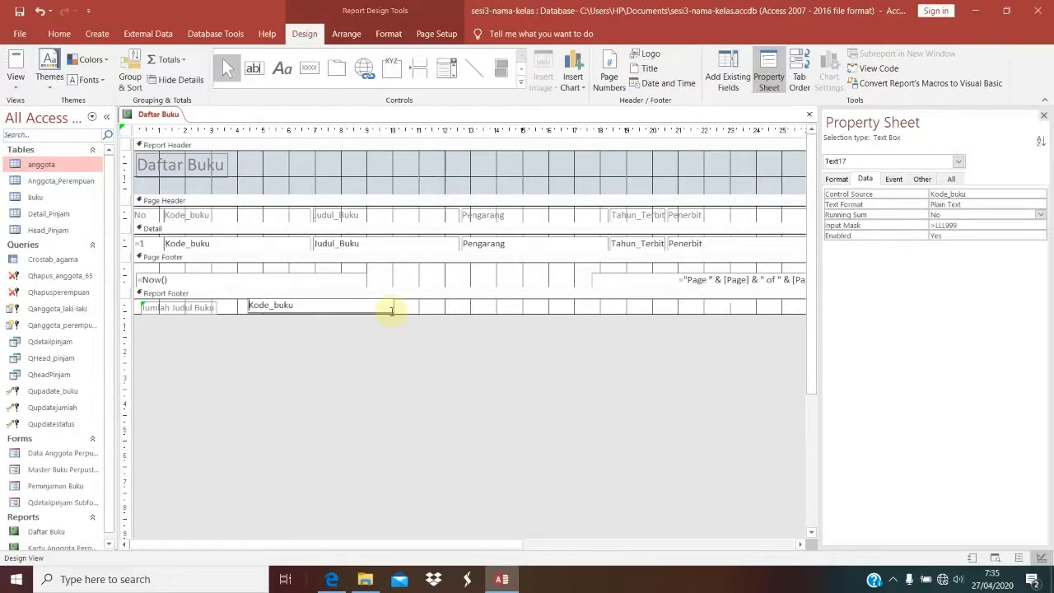
{"action": "type", "text": "=count(["}
{"action": "key", "text": "Return"}
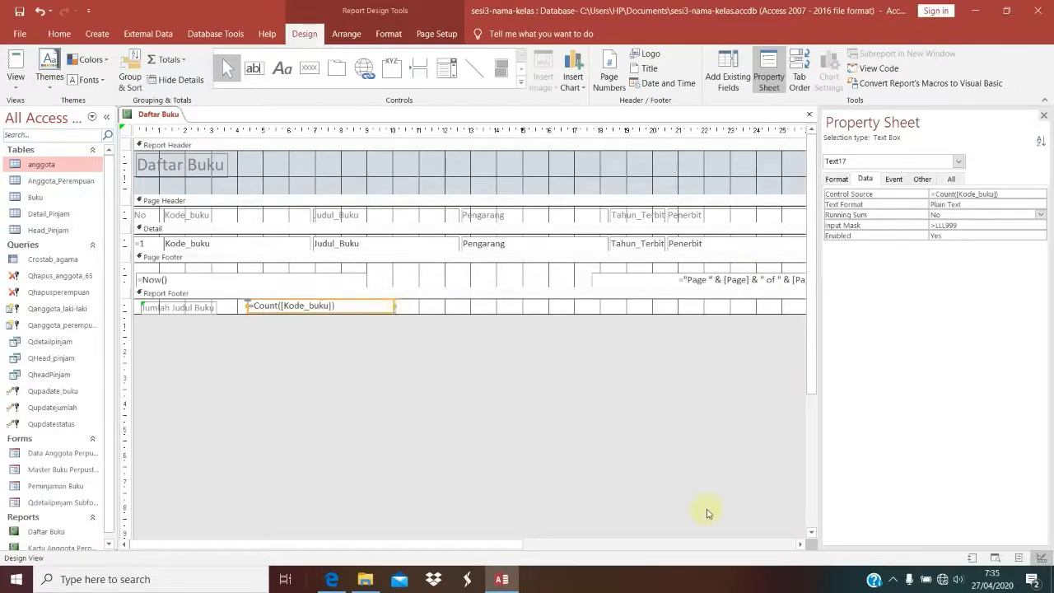
Copy the Jumlah Judul Buku label within the Report Footer and place the copy at about 21 cm, before the Jumlah_buku text box.
{"action": "left_click_drag", "start_coordinate": [514, 544], "coordinate": [313, 355]}
{"action": "left_click", "coordinate": [207, 306]}
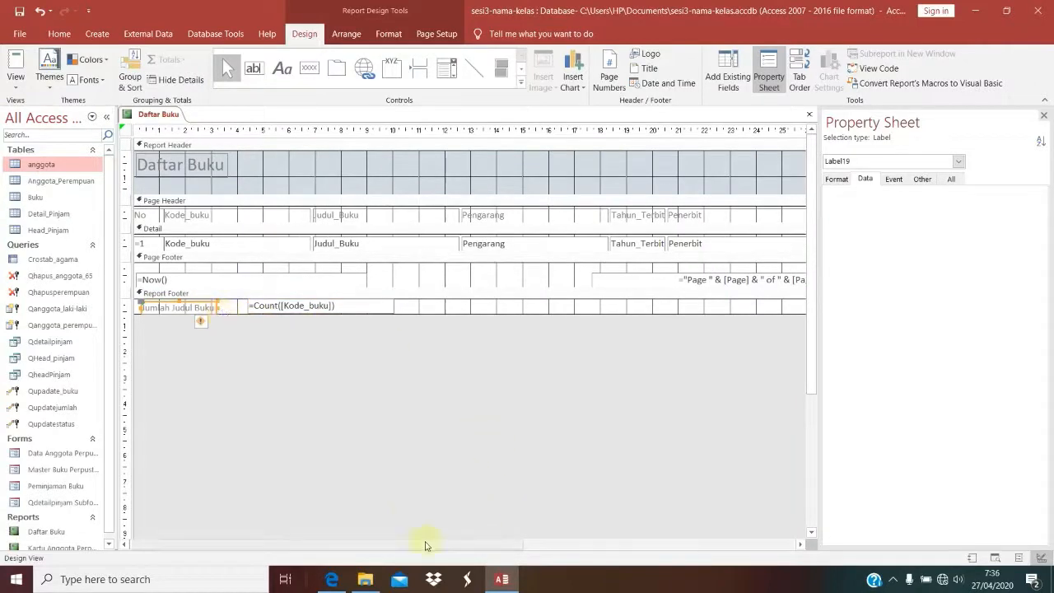
{"action": "left_click_drag", "start_coordinate": [426, 546], "coordinate": [675, 505]}
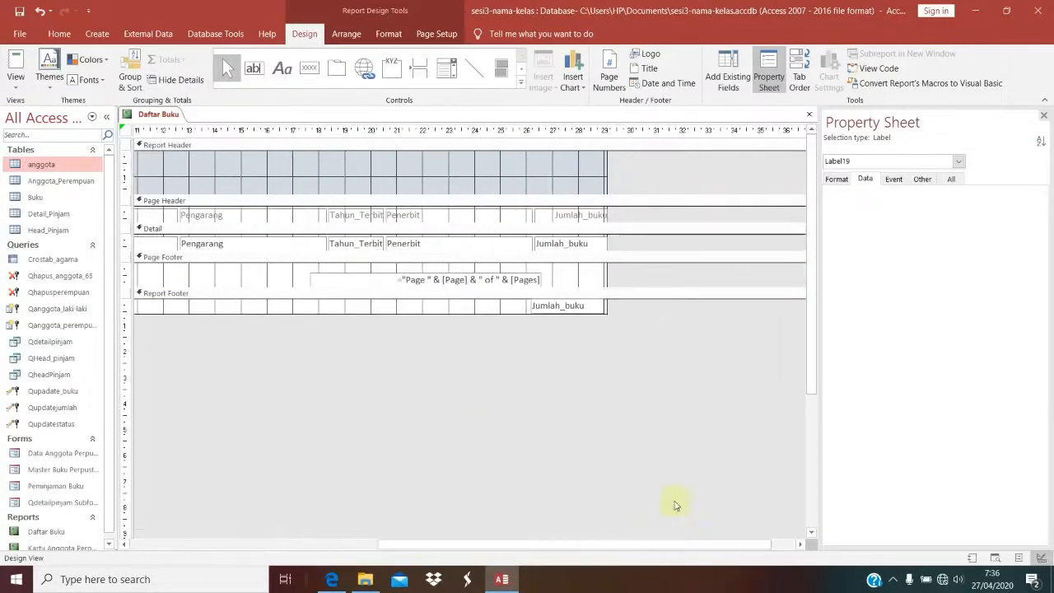
{"action": "left_click", "coordinate": [483, 295]}
{"action": "left_click", "coordinate": [484, 305]}
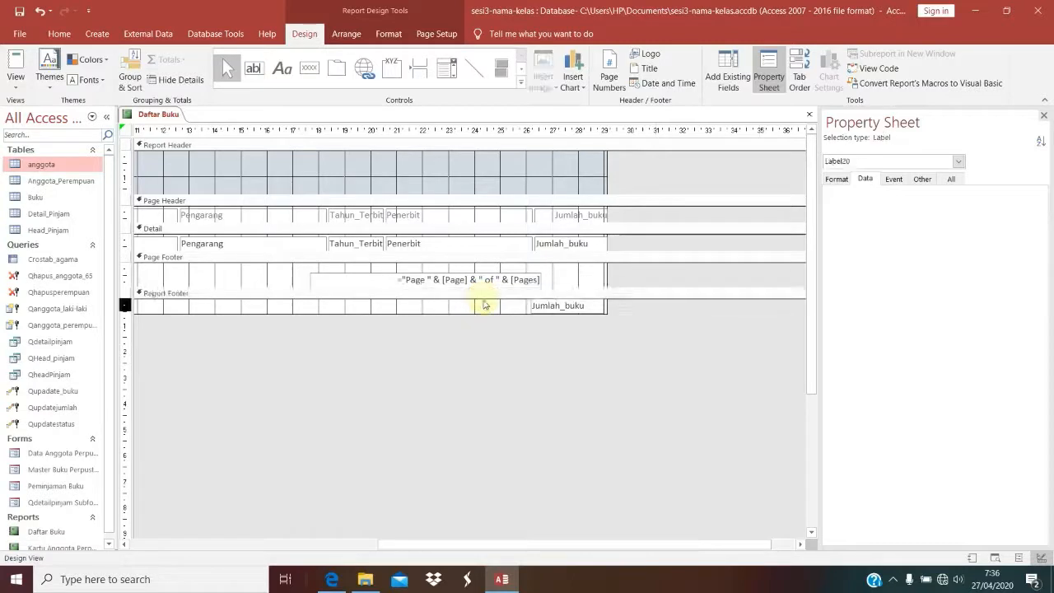
{"action": "key", "text": "Right"}
{"action": "key", "text": "Right"}
{"action": "key", "text": "Right"}
{"action": "key", "text": "Right"}
{"action": "key", "text": "Right"}
{"action": "key", "text": "Right"}
{"action": "key", "text": "Right"}
{"action": "key", "text": "Right"}
{"action": "key", "text": "Right"}
{"action": "key", "text": "Right"}
{"action": "key", "text": "Right"}
{"action": "key", "text": "Right"}
{"action": "key", "text": "Right"}
{"action": "key", "text": "Right"}
{"action": "key", "text": "Right"}
{"action": "key", "text": "Right"}
{"action": "key", "text": "Right"}
{"action": "key", "text": "Right"}
{"action": "key", "text": "Right"}
{"action": "key", "text": "Right"}
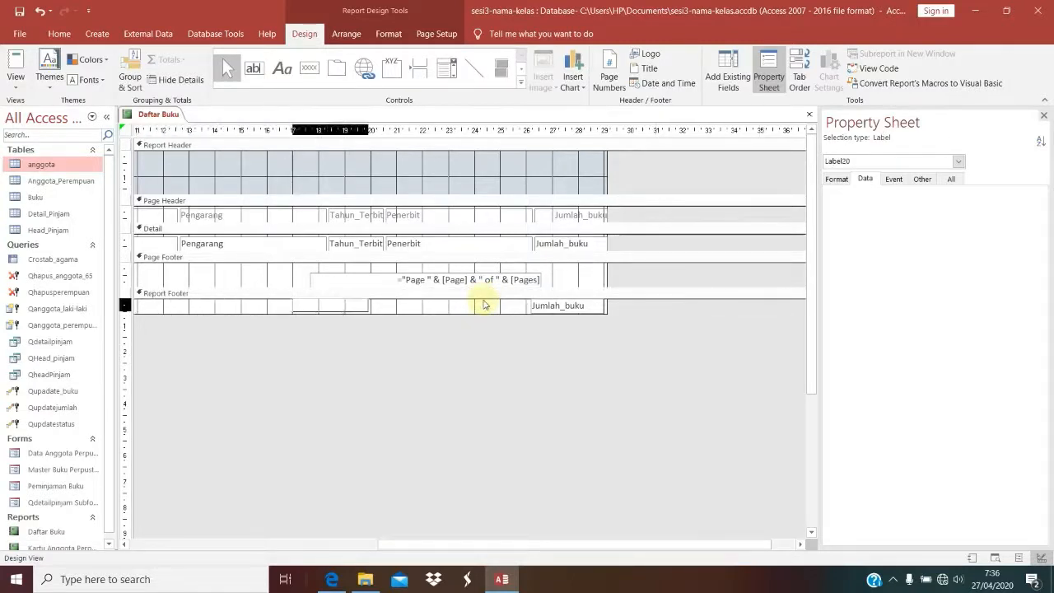
{"action": "key", "text": "Right"}
{"action": "key", "text": "Right"}
{"action": "key", "text": "Right"}
{"action": "key", "text": "Right"}
{"action": "key", "text": "Right"}
{"action": "key", "text": "Right"}
{"action": "key", "text": "Right"}
{"action": "key", "text": "Right"}
{"action": "key", "text": "Right"}
{"action": "key", "text": "Right"}
{"action": "key", "text": "Right"}
{"action": "key", "text": "Right"}
{"action": "key", "text": "Right"}
{"action": "key", "text": "Right"}
{"action": "key", "text": "Right"}
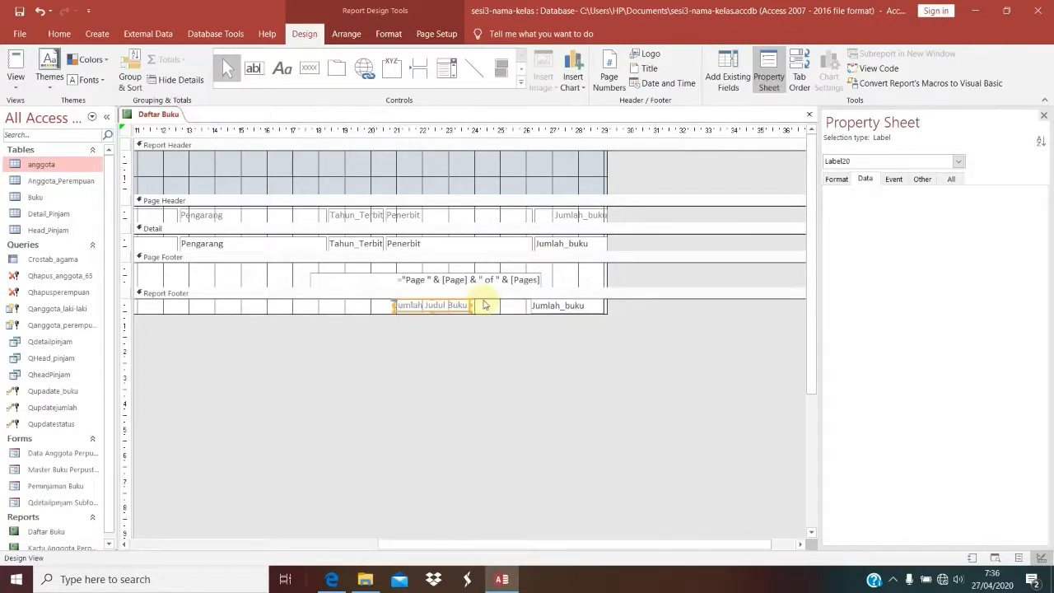
Change the copied Report Footer label's text to Jumlah Buku.
{"action": "left_click", "coordinate": [427, 306]}
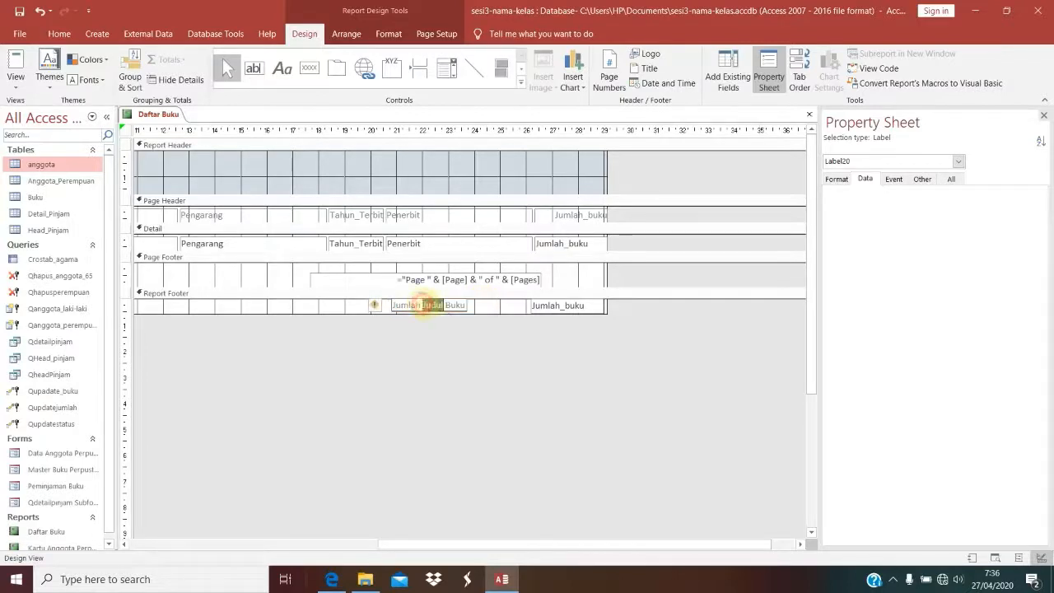
{"action": "left_click_drag", "start_coordinate": [422, 305], "coordinate": [469, 310]}
{"action": "key", "text": "BackSpace"}
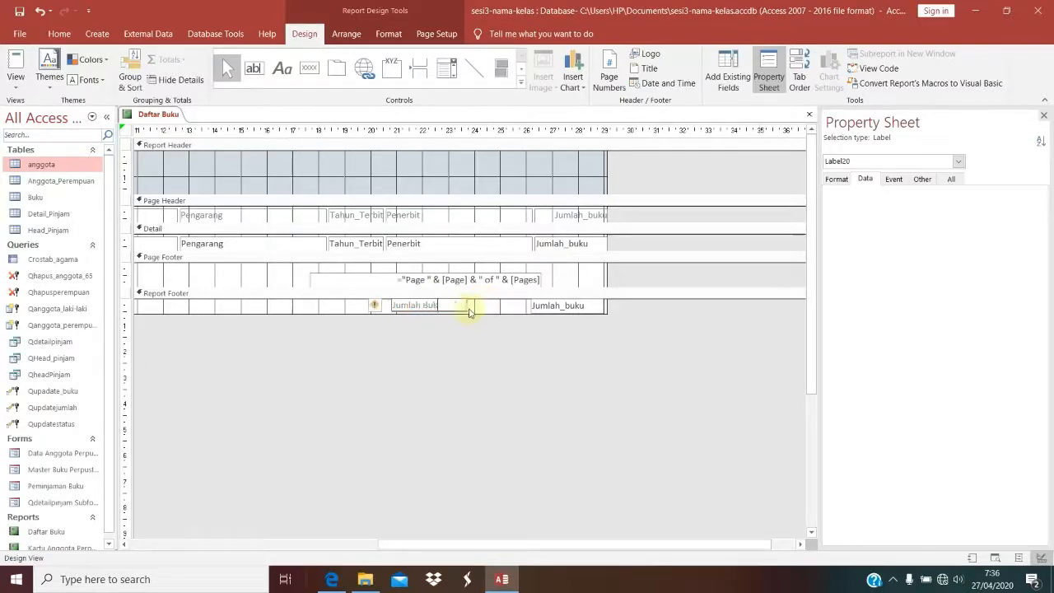
{"action": "key", "text": "Return"}
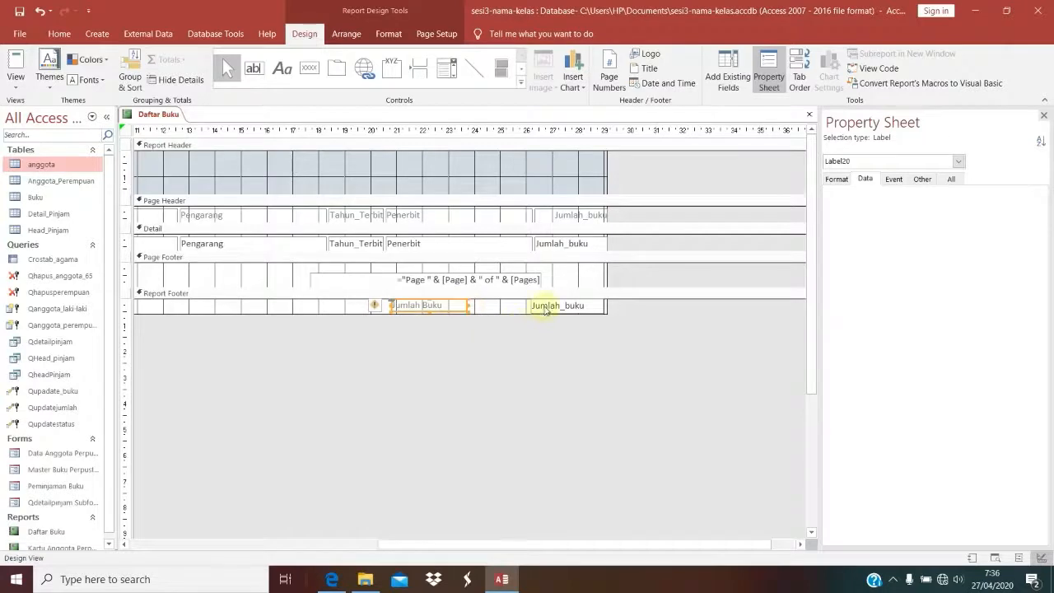
Change the Report Footer's Jumlah_buku text box expression to =Sum([Jumlah_buku]) & " Buah".
{"action": "left_click", "coordinate": [545, 309]}
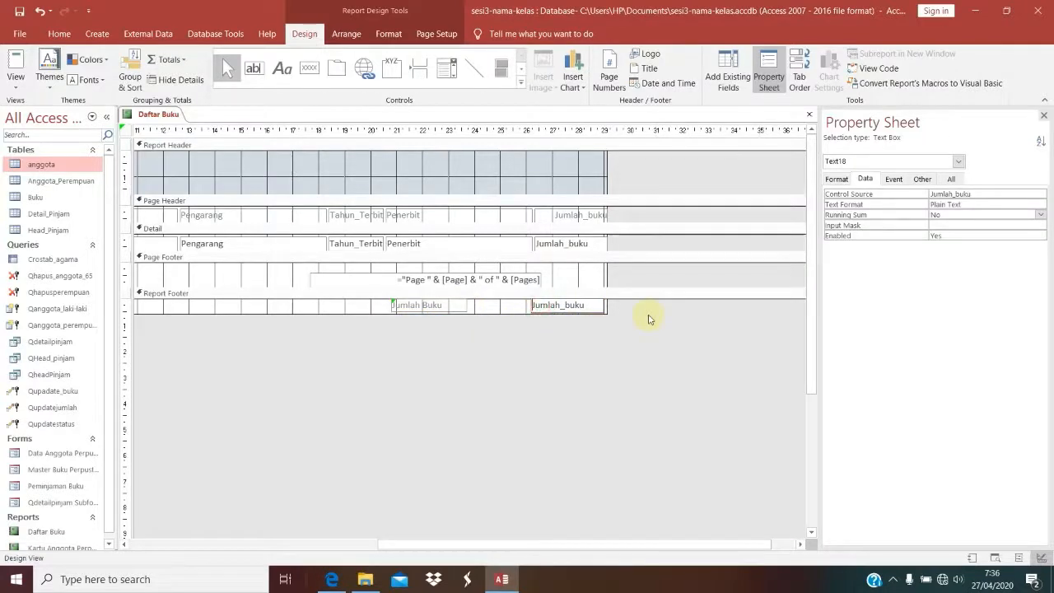
{"action": "type", "text": "=sum(["}
{"action": "key", "text": "End"}
{"action": "type", "text": "\" Buah"}
{"action": "key", "text": "Return"}
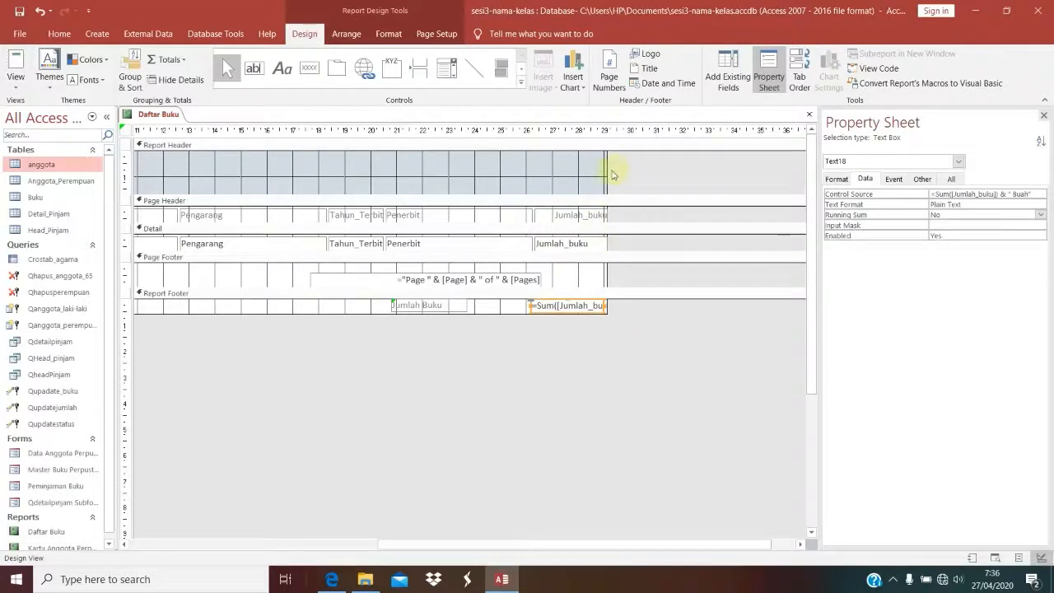
Widen the report to about 31 cm and stretch the Jumlah_buku label, Detail text box and footer sum to its right edge.
{"action": "left_click_drag", "start_coordinate": [607, 170], "coordinate": [653, 173]}
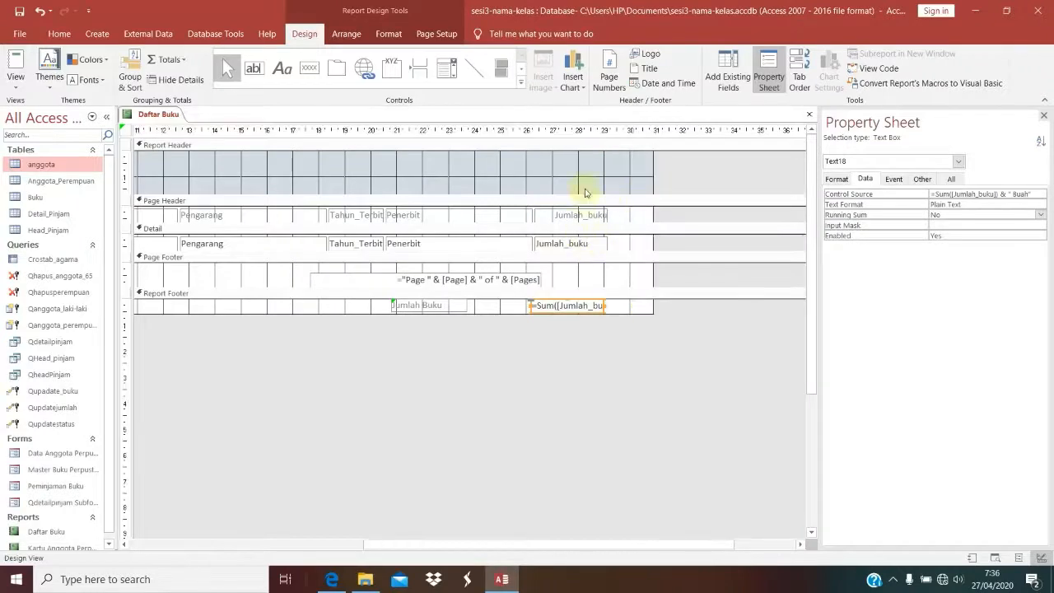
{"action": "left_click_drag", "start_coordinate": [584, 179], "coordinate": [594, 301]}
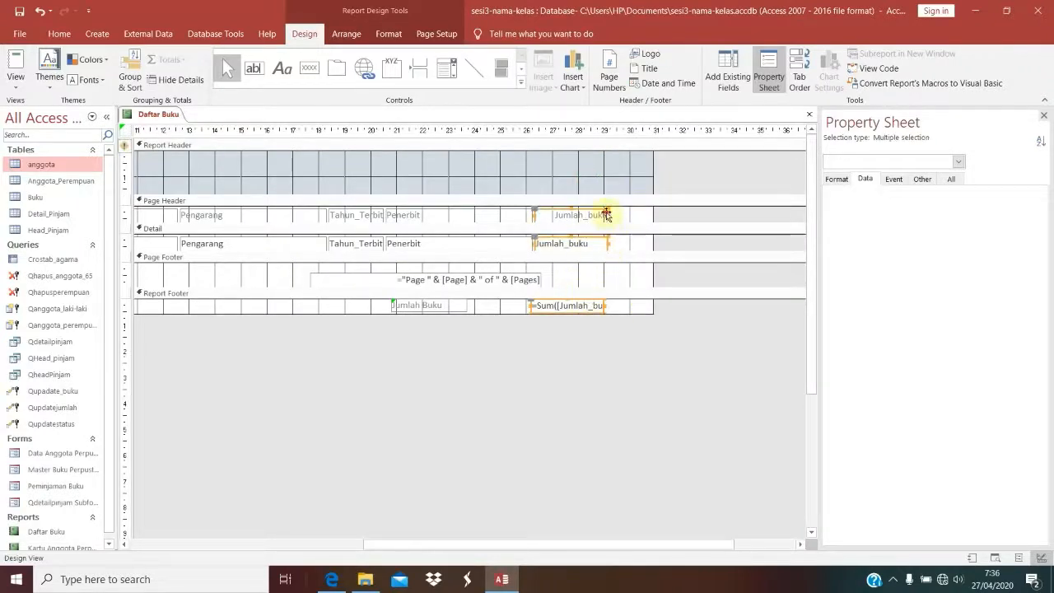
{"action": "left_click_drag", "start_coordinate": [606, 215], "coordinate": [652, 217]}
{"action": "left_click", "coordinate": [596, 363]}
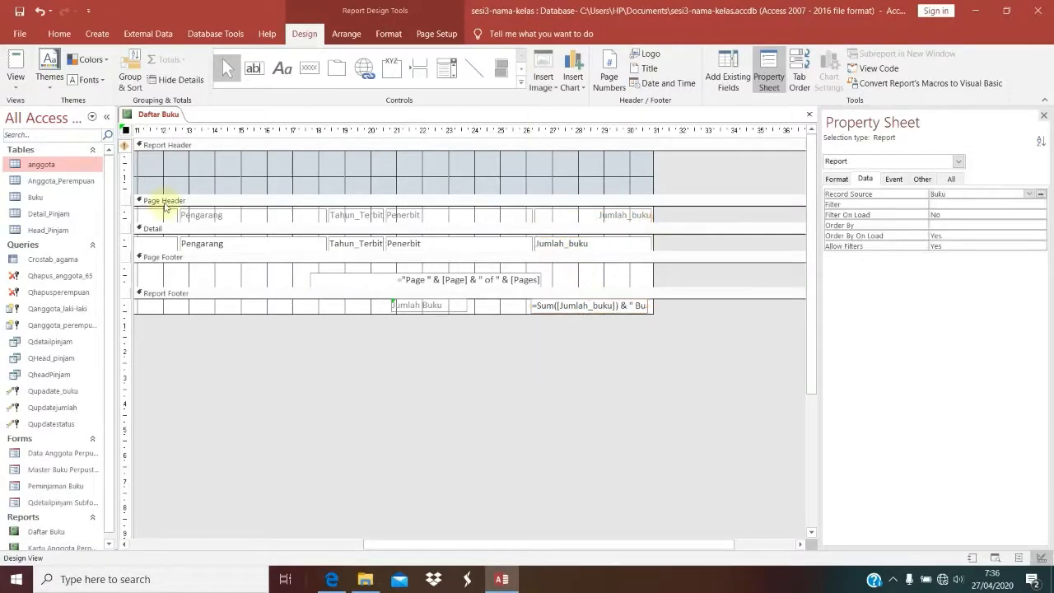
Check the footer totals in Report View and return to Design View.
{"action": "left_click", "coordinate": [15, 69]}
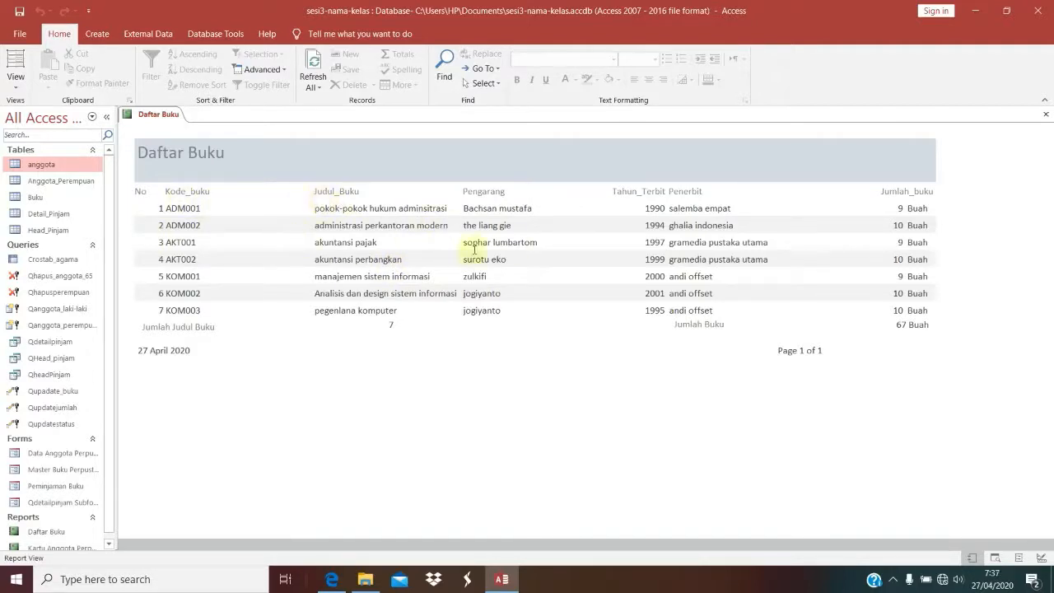
{"action": "right_click", "coordinate": [565, 396]}
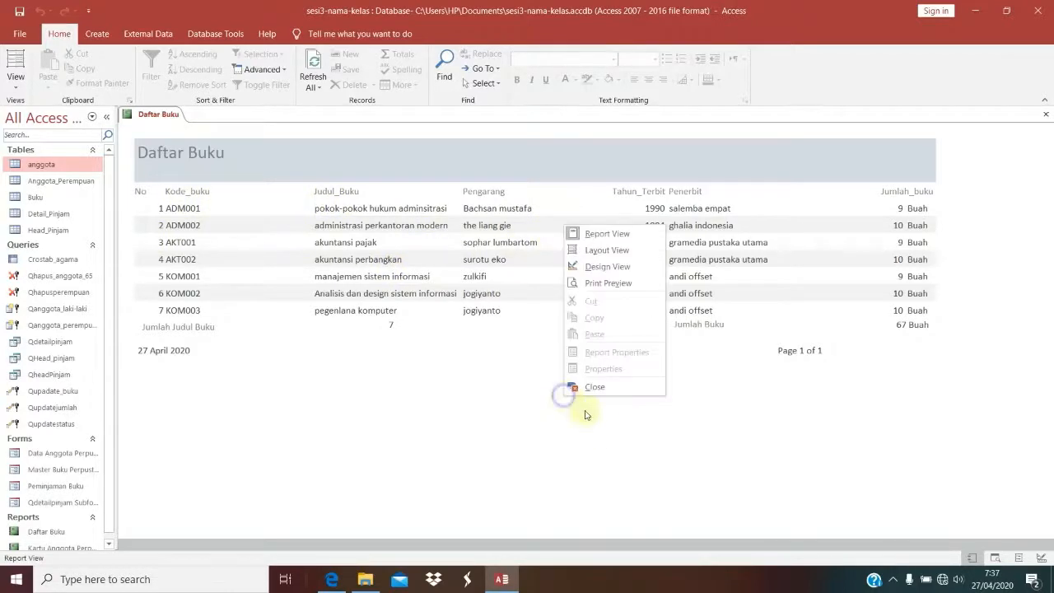
{"action": "left_click", "coordinate": [598, 268]}
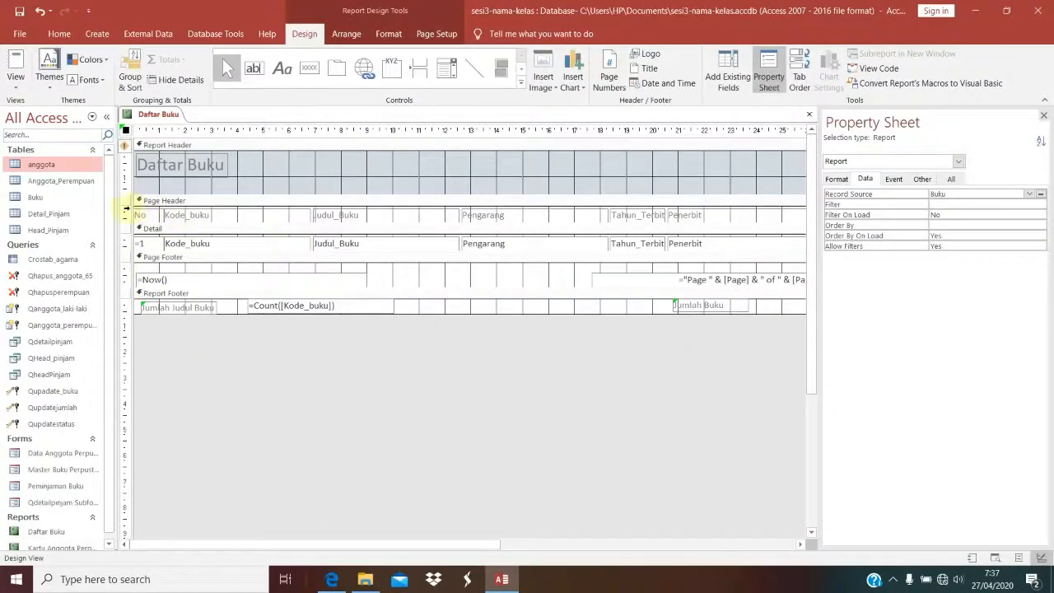
Give all Page Header and Detail controls a black outline with the third line thickness.
{"action": "left_click_drag", "start_coordinate": [125, 210], "coordinate": [123, 244]}
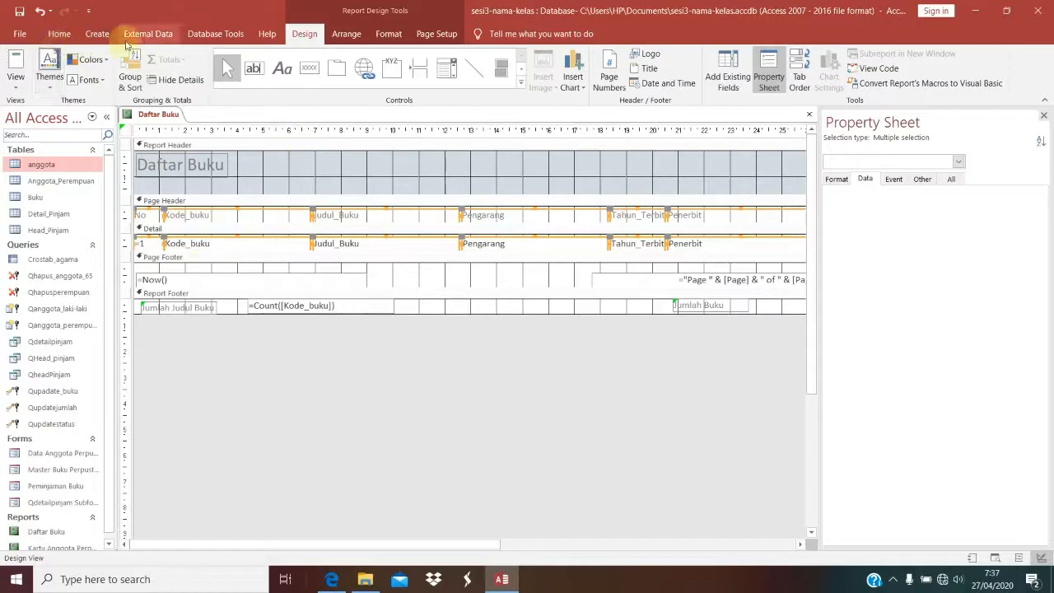
{"action": "left_click", "coordinate": [59, 34]}
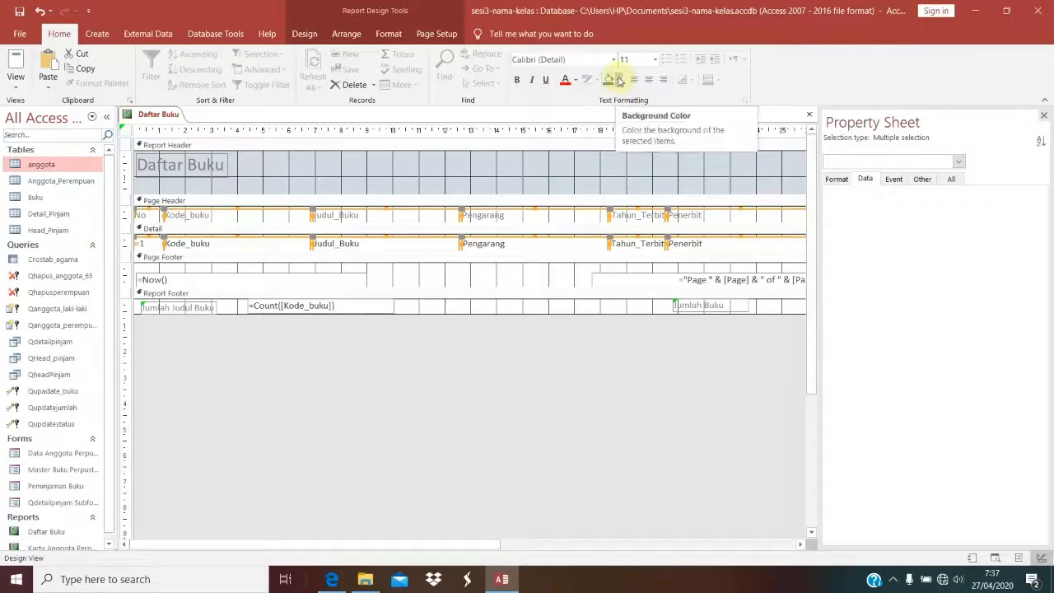
{"action": "left_click", "coordinate": [306, 36]}
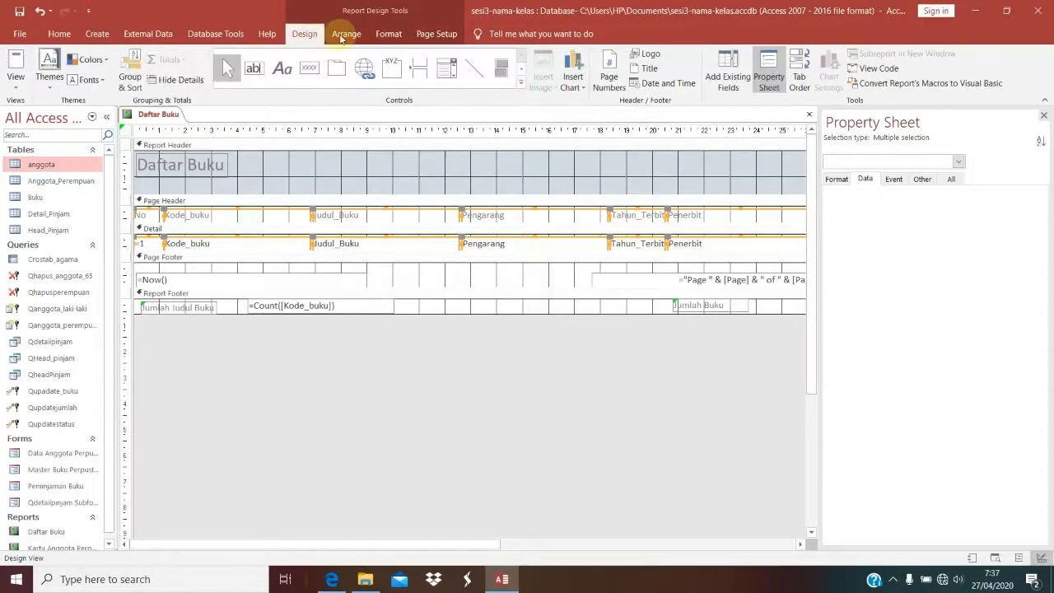
{"action": "left_click", "coordinate": [342, 35]}
{"action": "left_click", "coordinate": [379, 37]}
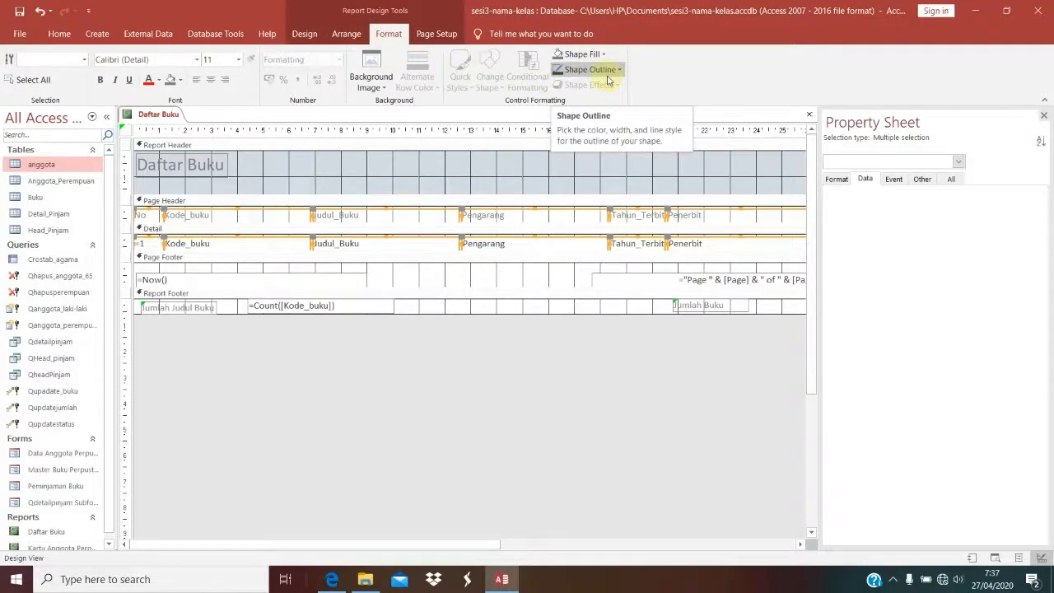
{"action": "left_click", "coordinate": [609, 71]}
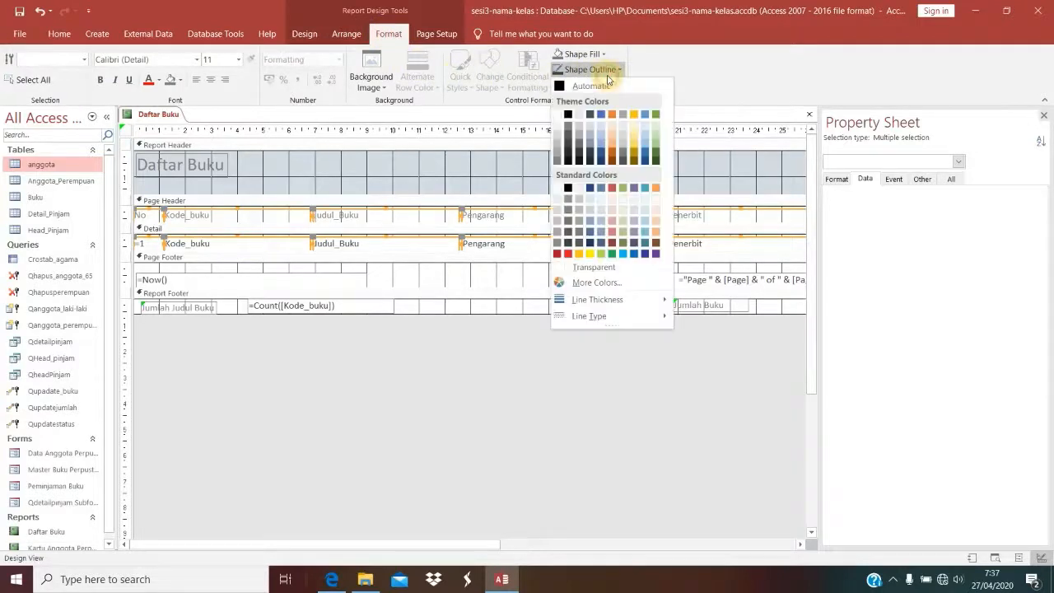
{"action": "left_click", "coordinate": [573, 116]}
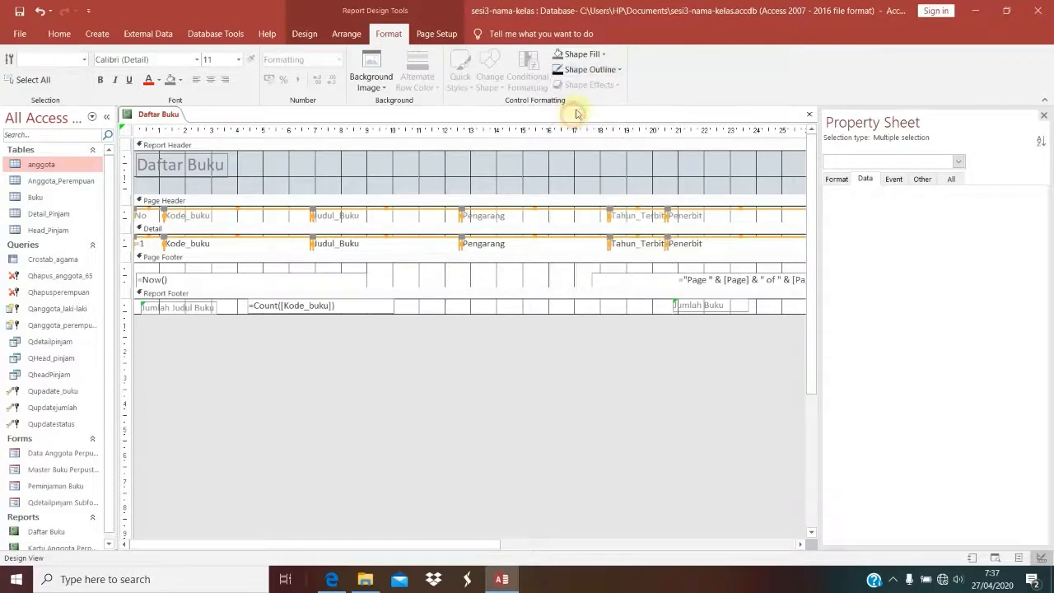
{"action": "left_click", "coordinate": [607, 71]}
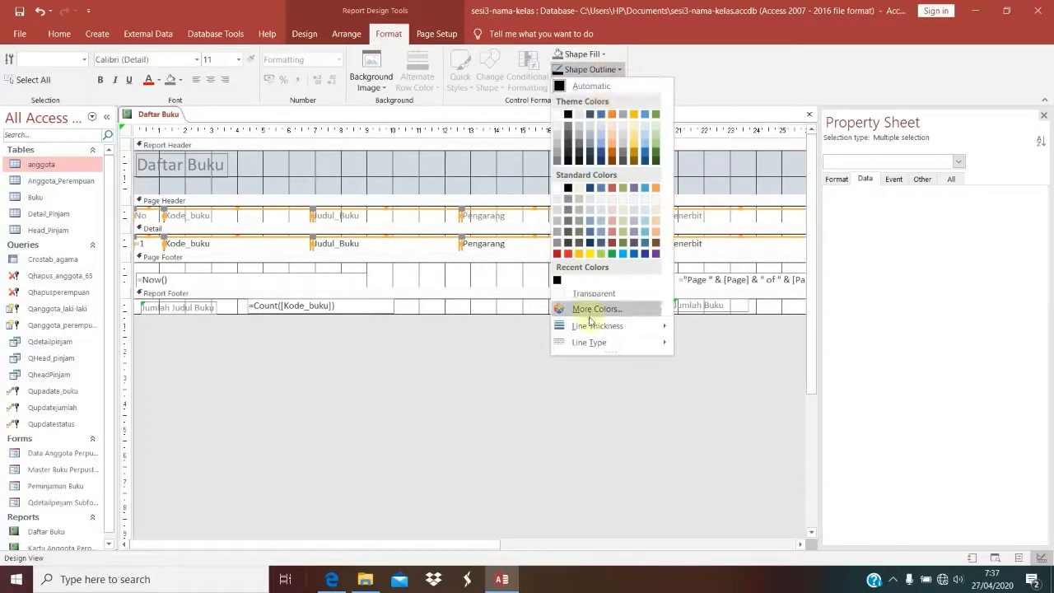
{"action": "mouse_move", "coordinate": [592, 325]}
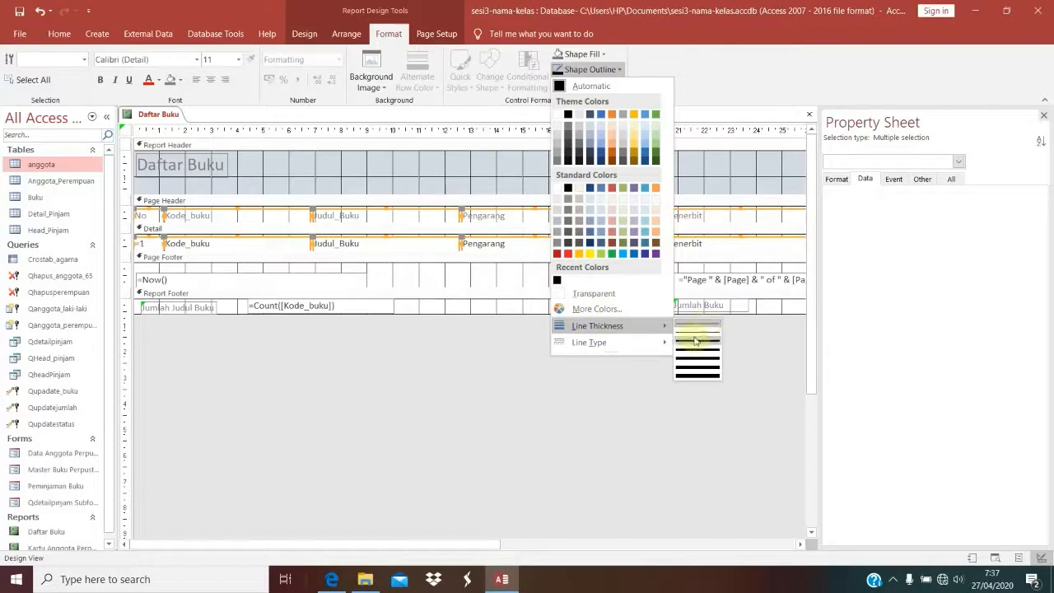
{"action": "left_click", "coordinate": [695, 342]}
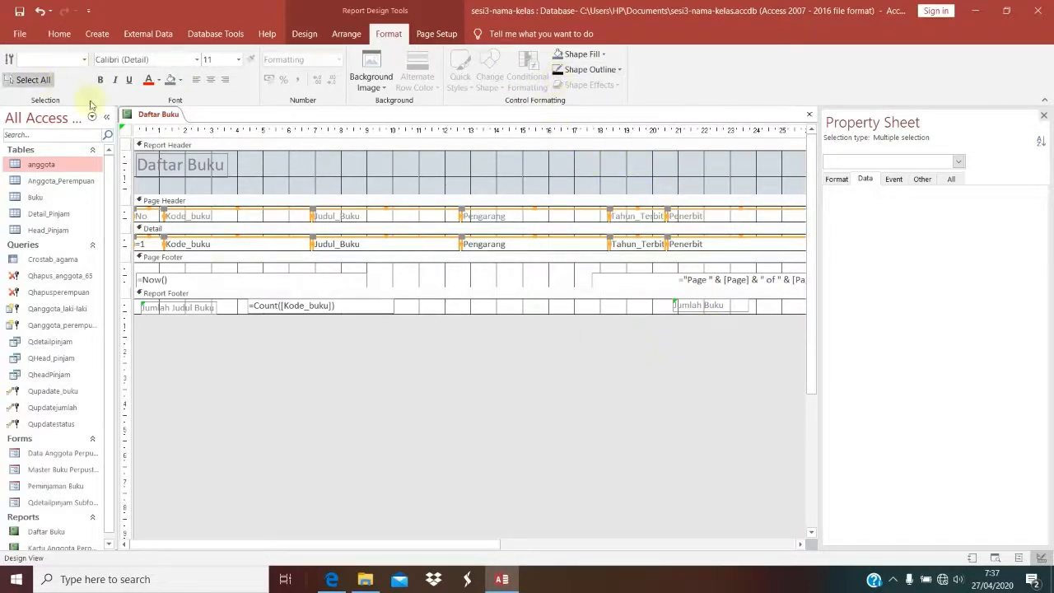
Check the bordered table in Report View, and close the Daftar Buku report with its design changes saved.
{"action": "left_click", "coordinate": [20, 33]}
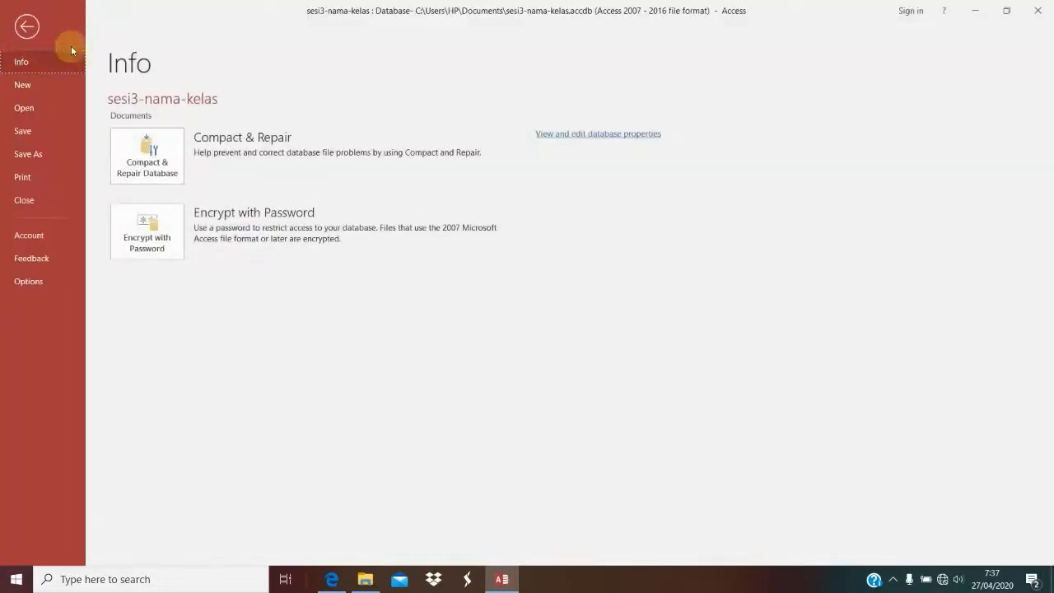
{"action": "left_click", "coordinate": [24, 30]}
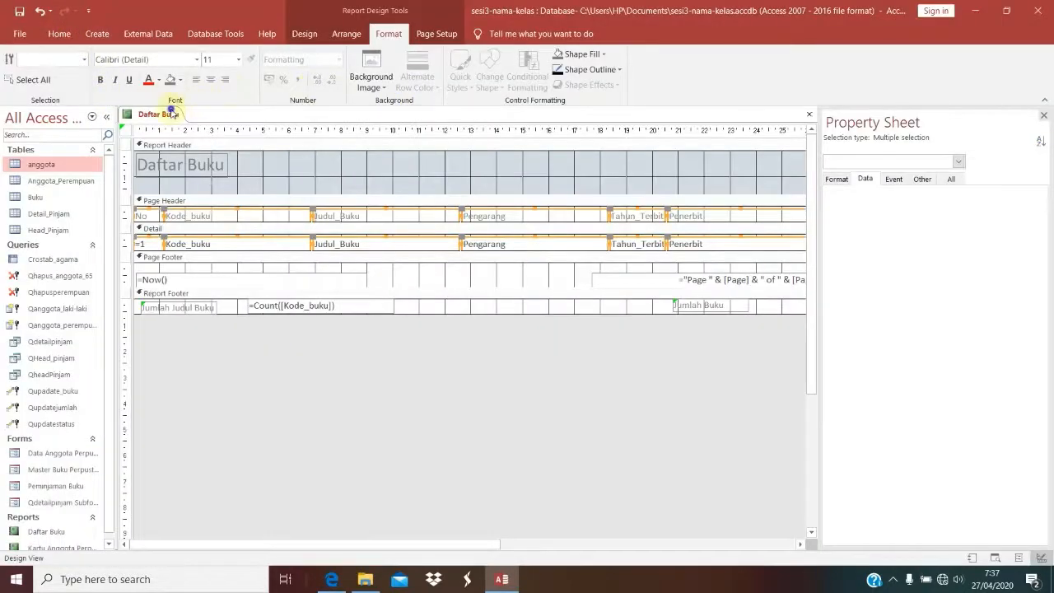
{"action": "right_click", "coordinate": [170, 112]}
{"action": "left_click", "coordinate": [210, 173]}
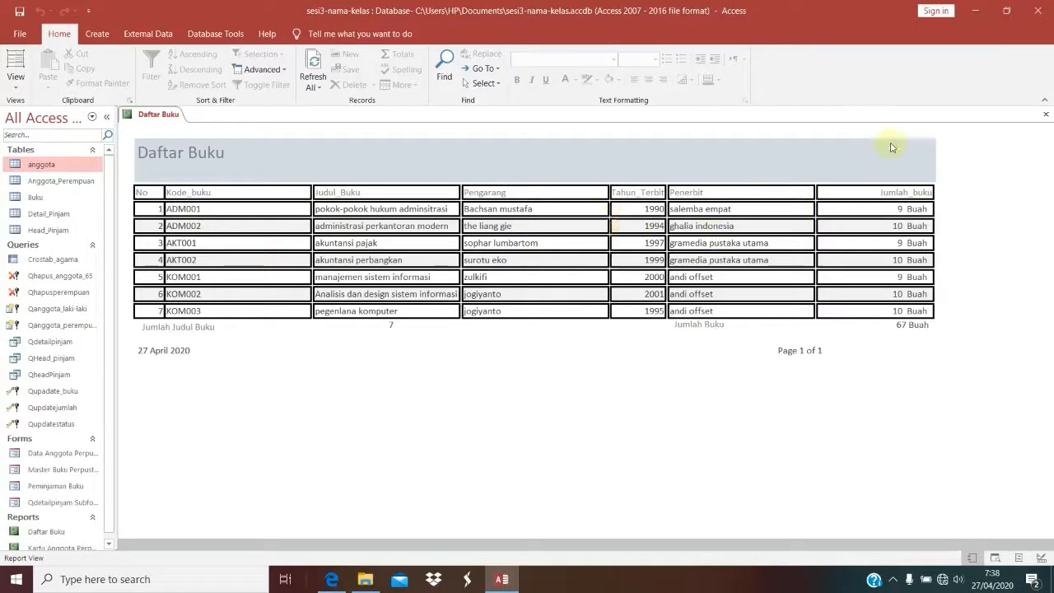
{"action": "left_click", "coordinate": [1047, 117]}
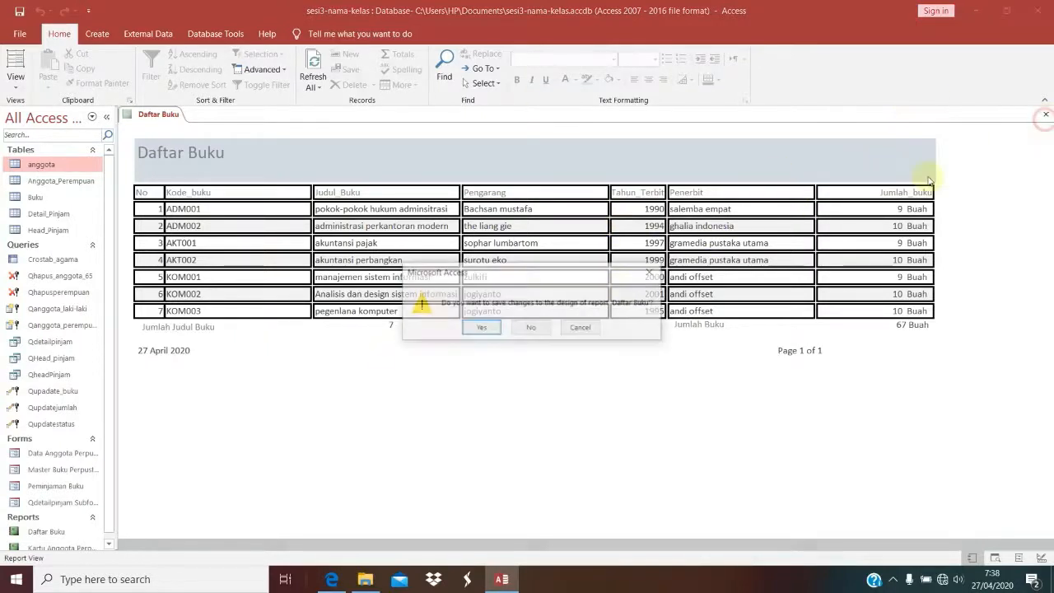
{"action": "left_click", "coordinate": [481, 332]}
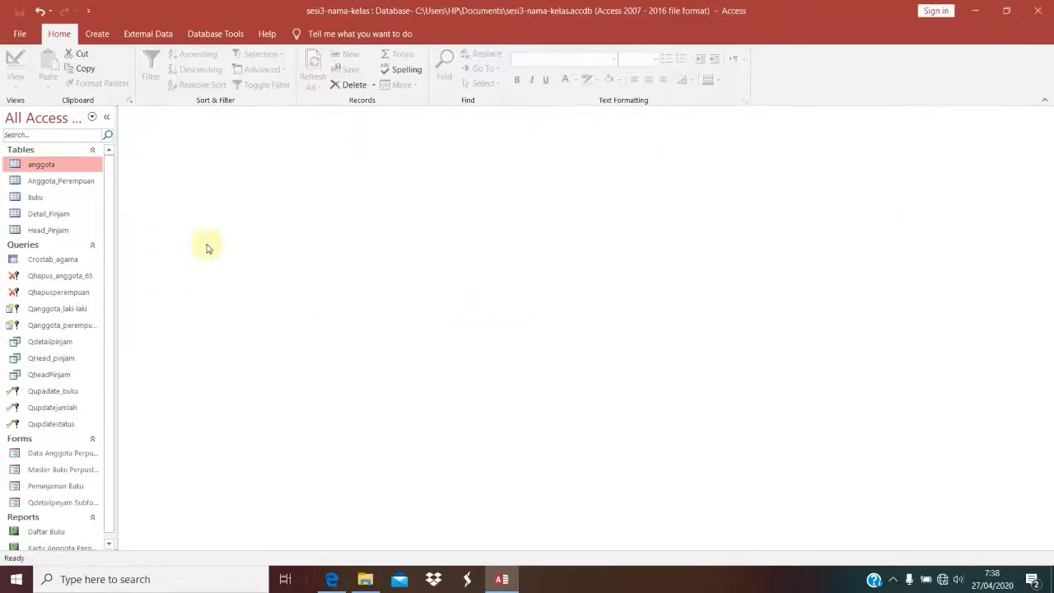
Switch to the practice PDF in Edge and review the Latihan 2 example of the Daftar Anggota report.
{"action": "left_click", "coordinate": [331, 579]}
{"action": "scroll", "coordinate": [392, 397], "scroll_direction": "up", "scroll_amount": 1}
{"action": "scroll", "coordinate": [393, 398], "scroll_direction": "up", "scroll_amount": 20}
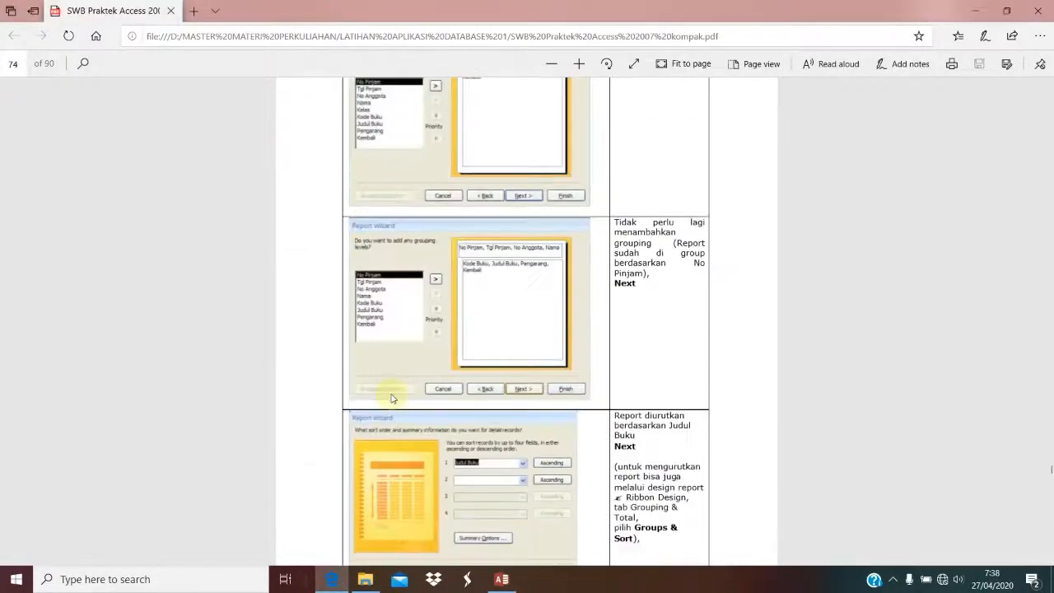
{"action": "scroll", "coordinate": [392, 398], "scroll_direction": "up", "scroll_amount": 15}
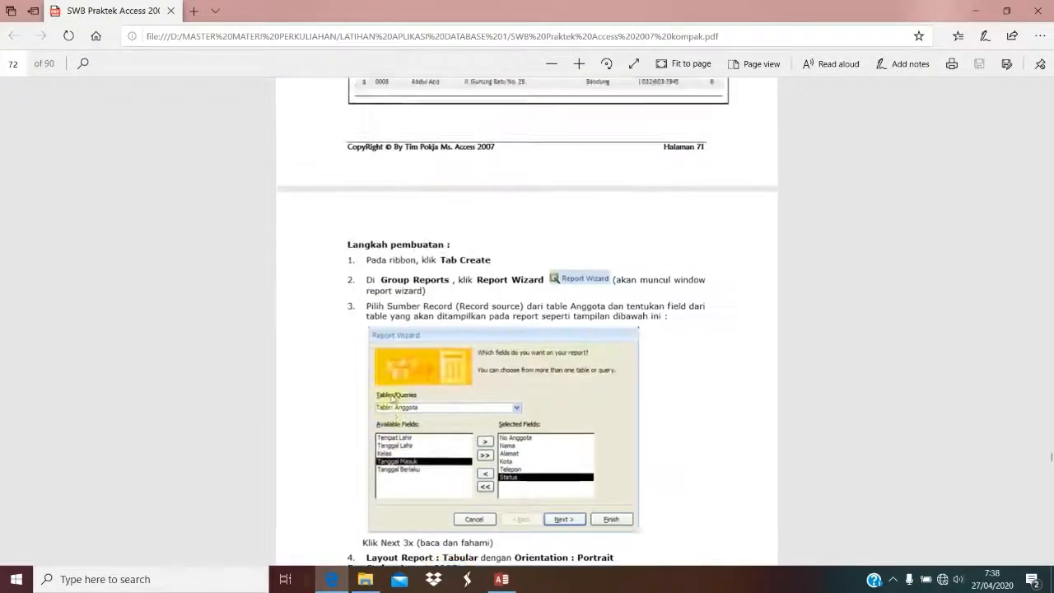
{"action": "scroll", "coordinate": [392, 399], "scroll_direction": "down", "scroll_amount": 1}
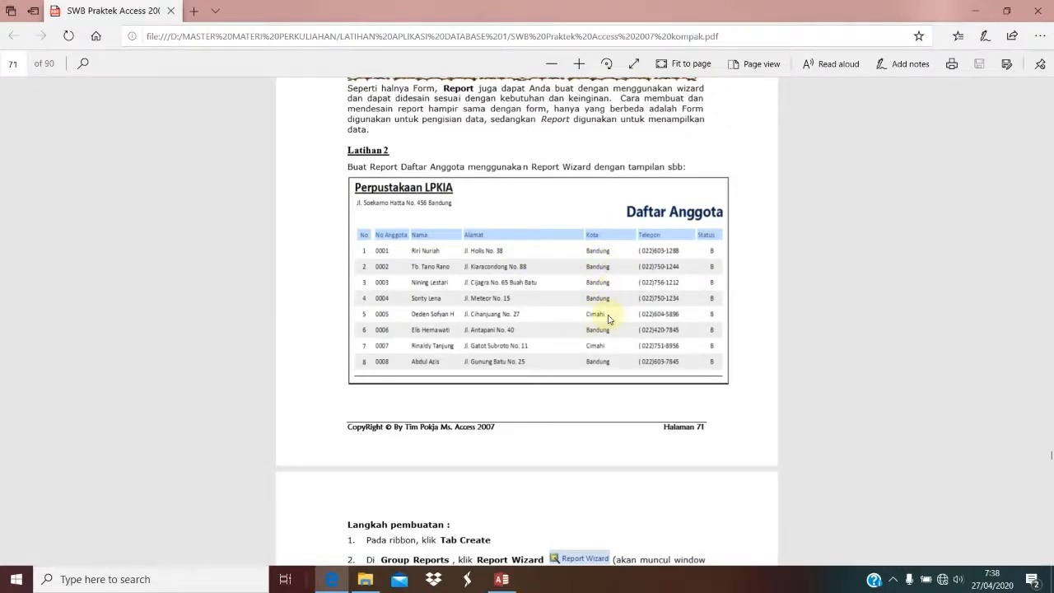
Switch back to Access, look over the fields and records of the anggota table, and close it.
{"action": "left_click", "coordinate": [503, 580]}
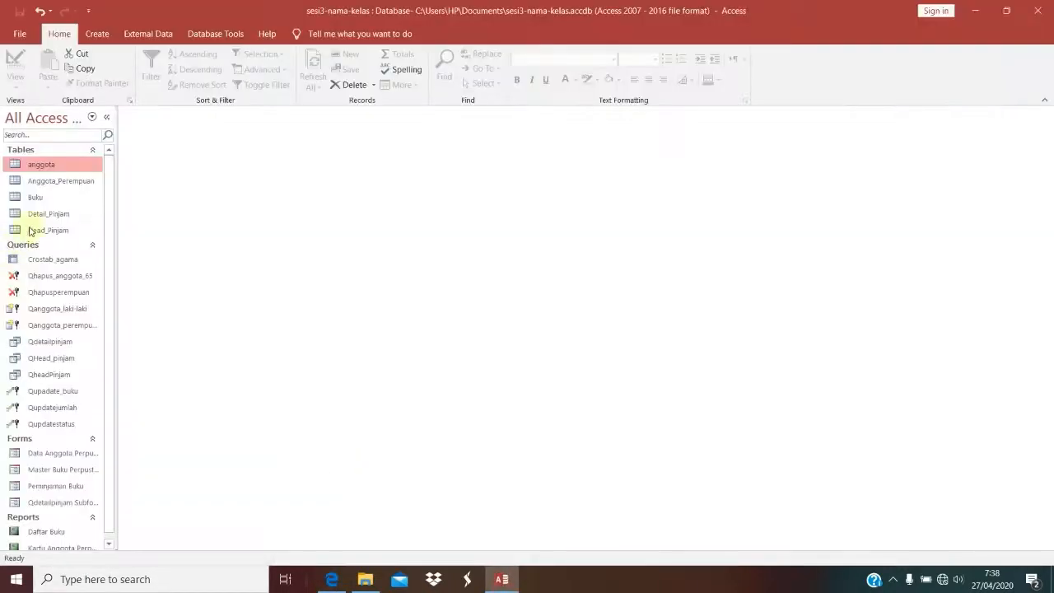
{"action": "double_click", "coordinate": [39, 167]}
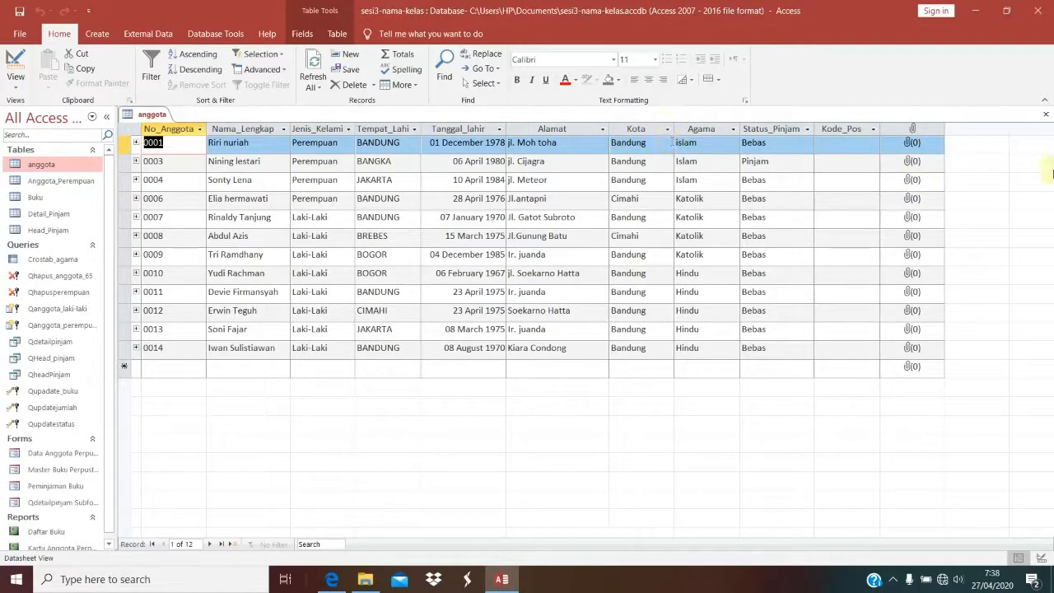
{"action": "left_click", "coordinate": [1046, 114]}
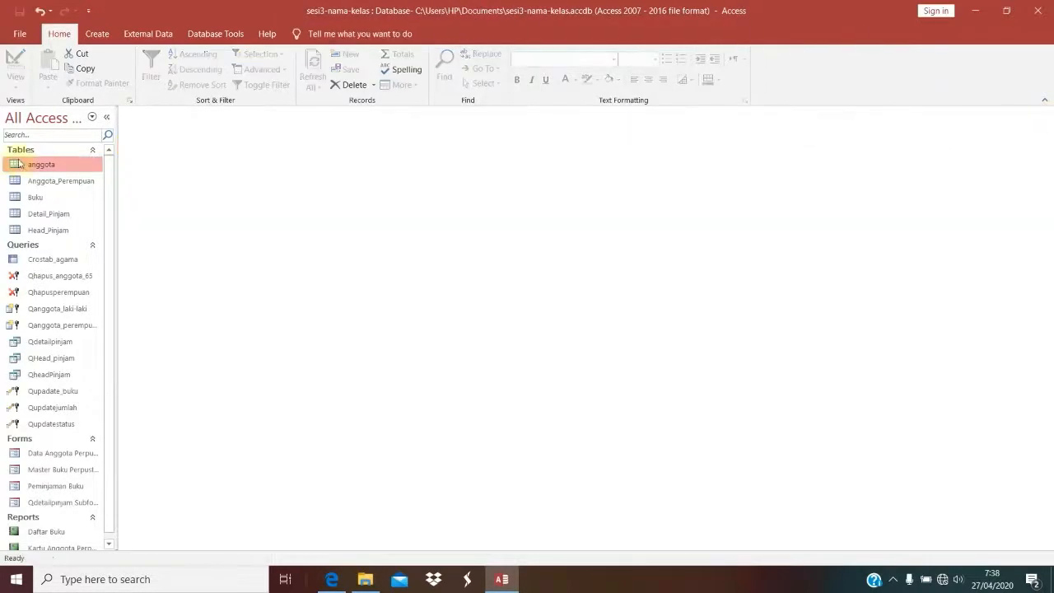
Start a Report Wizard report from the anggota table with the fields No_Anggota, Nama_Lengkap, Alamat and Kota.
{"action": "left_click", "coordinate": [96, 33]}
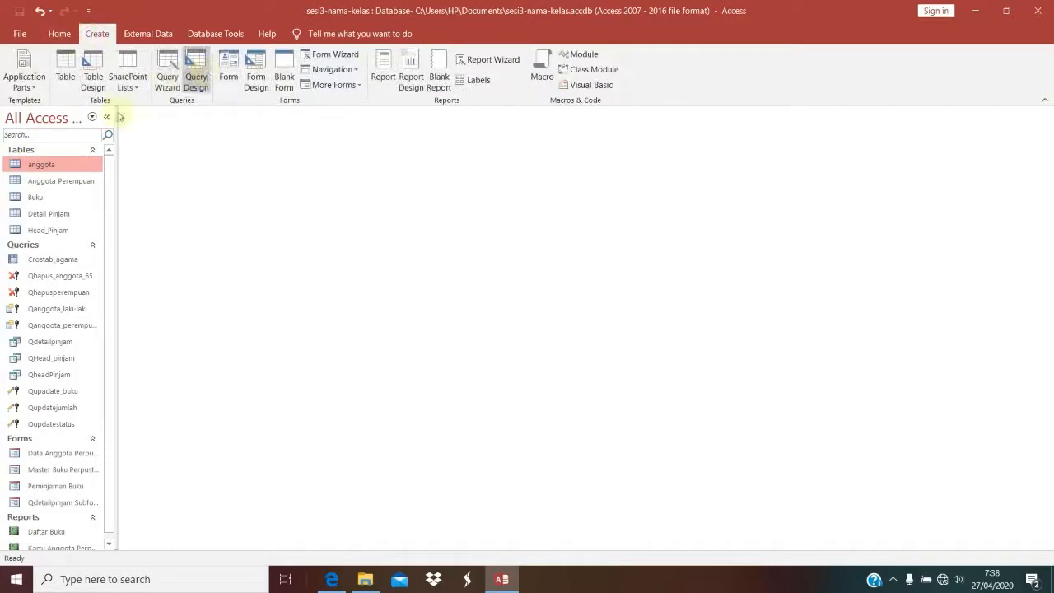
{"action": "left_click", "coordinate": [482, 60]}
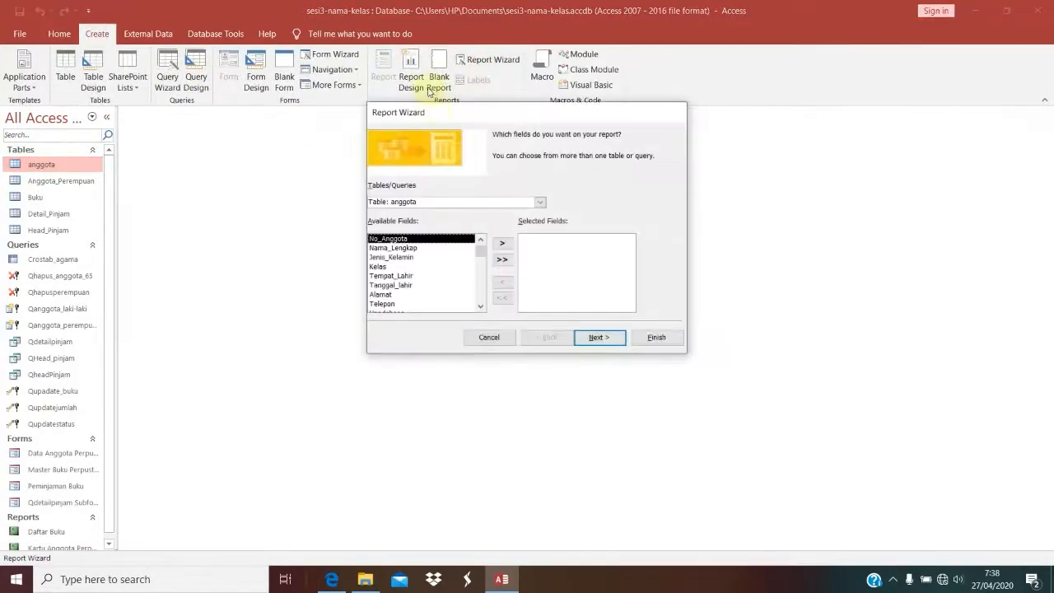
{"action": "left_click", "coordinate": [503, 244]}
{"action": "left_click", "coordinate": [503, 244]}
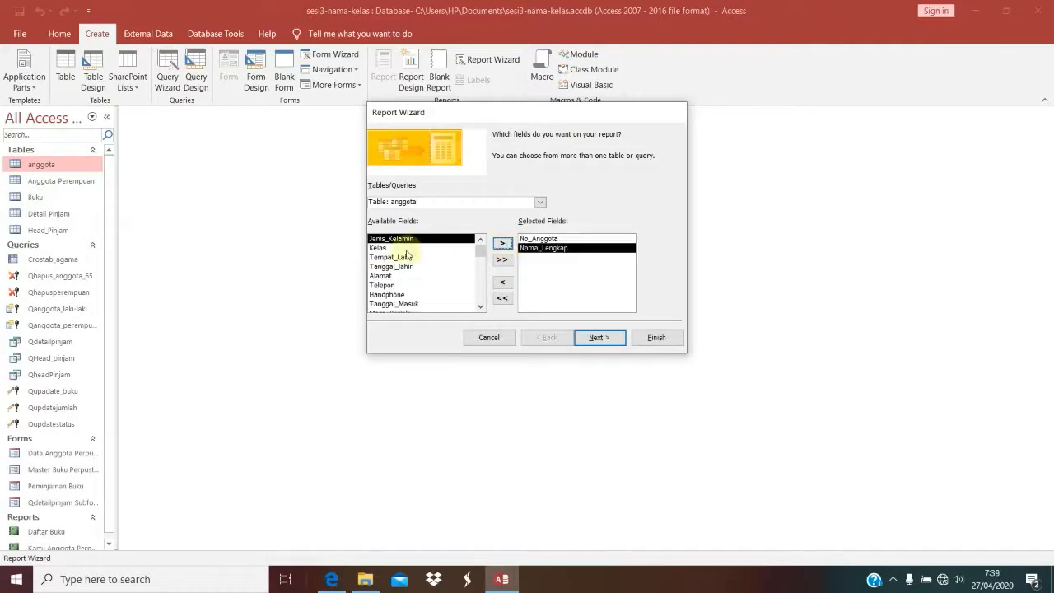
{"action": "left_click", "coordinate": [385, 276]}
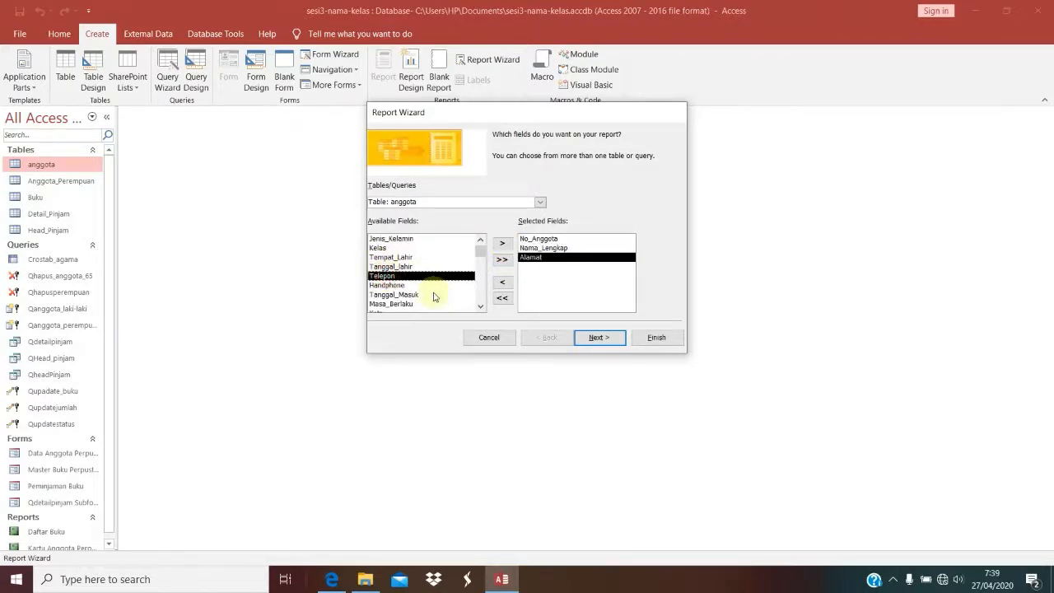
{"action": "scroll", "coordinate": [404, 303], "scroll_direction": "down", "scroll_amount": 1}
{"action": "double_click", "coordinate": [386, 304]}
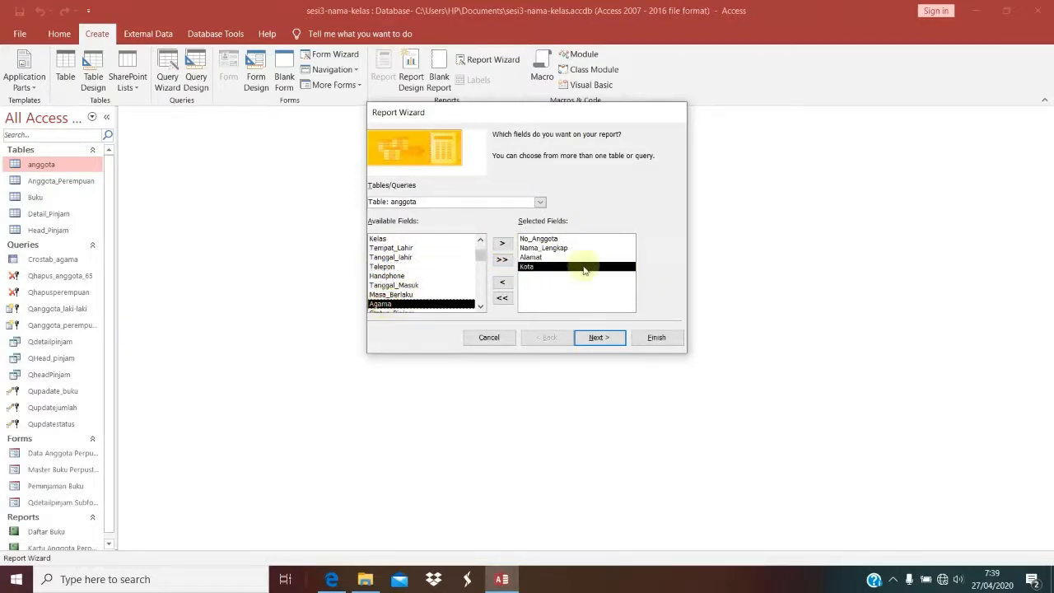
Group the report by Kota and sort its detail records by No_Anggota in ascending order.
{"action": "left_click", "coordinate": [598, 337]}
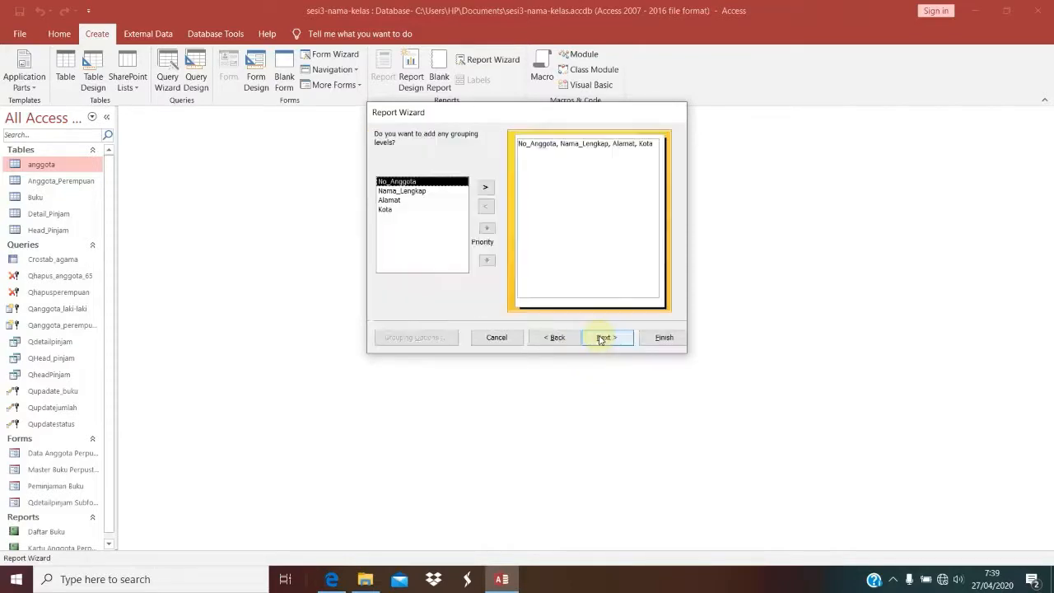
{"action": "left_click", "coordinate": [386, 210]}
{"action": "left_click", "coordinate": [485, 187]}
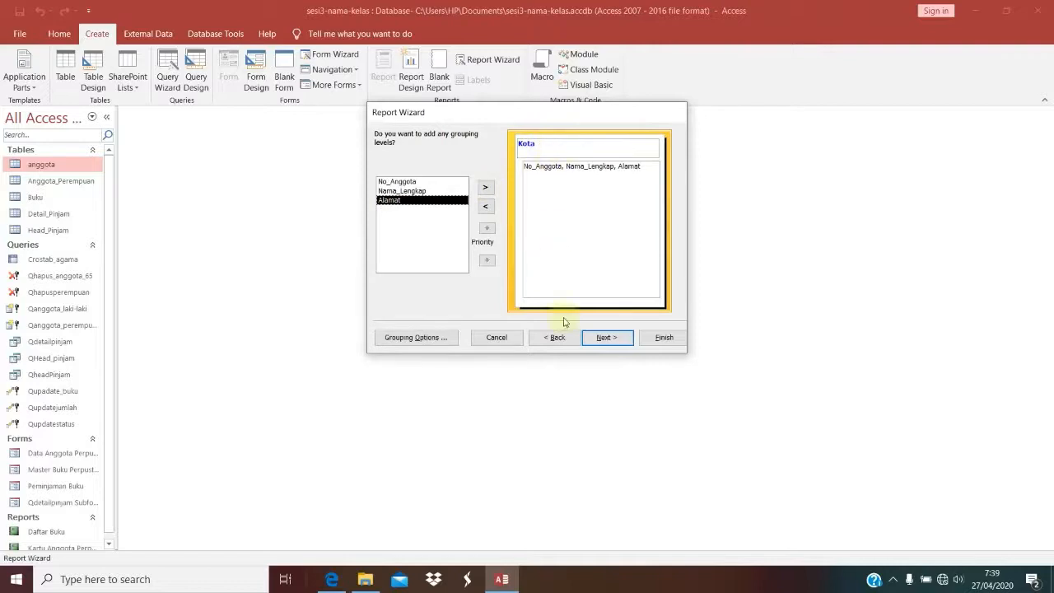
{"action": "left_click", "coordinate": [616, 338]}
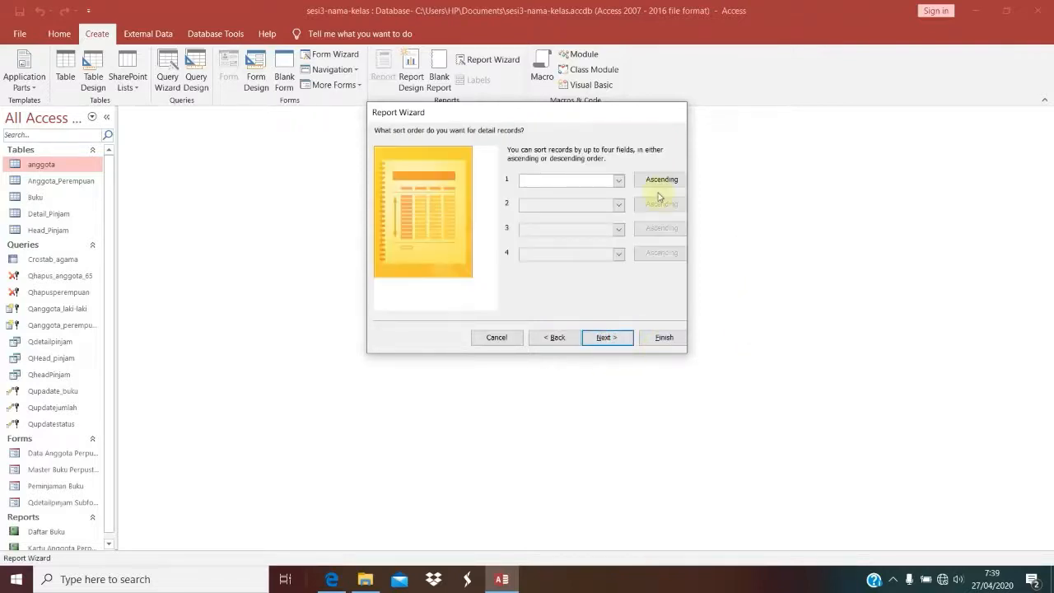
{"action": "left_click", "coordinate": [619, 180]}
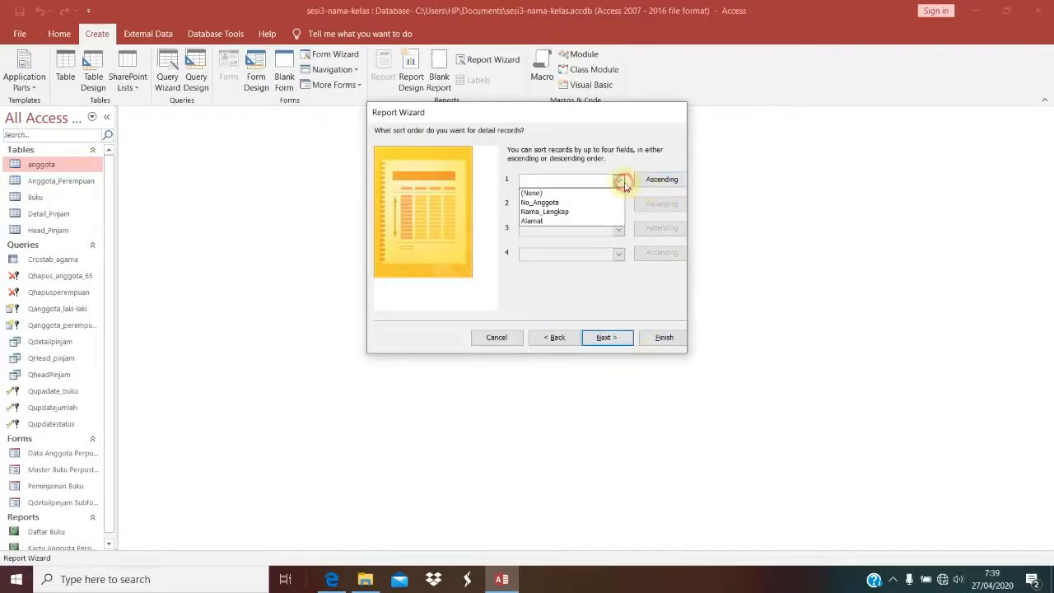
{"action": "left_click", "coordinate": [537, 202]}
{"action": "left_click", "coordinate": [603, 338]}
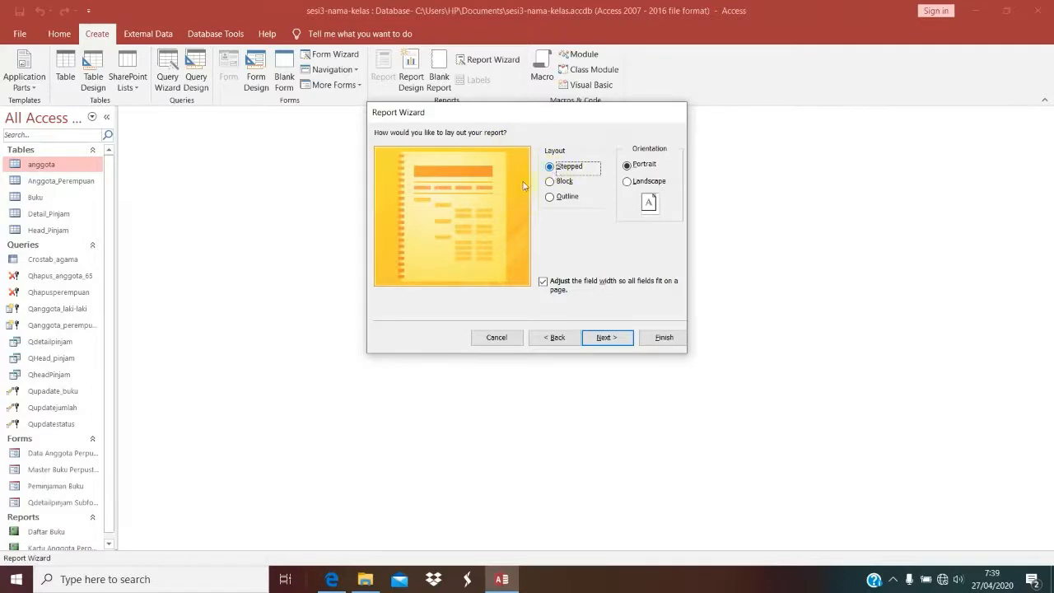
Choose the Block layout in Landscape orientation and finish the report with the title Daftar Anggota Per Kota.
{"action": "left_click", "coordinate": [565, 183]}
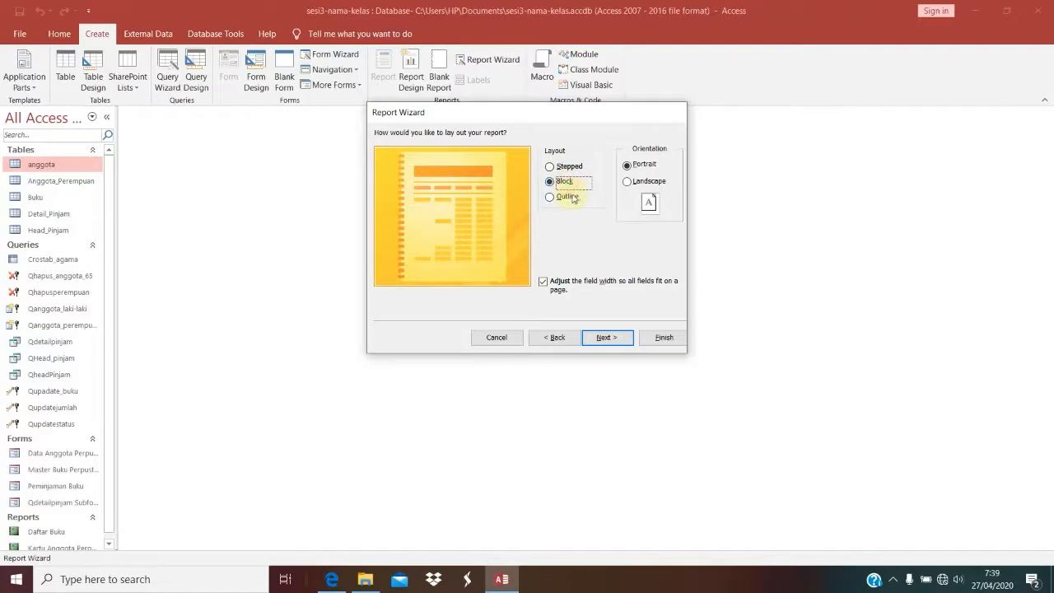
{"action": "left_click", "coordinate": [567, 196]}
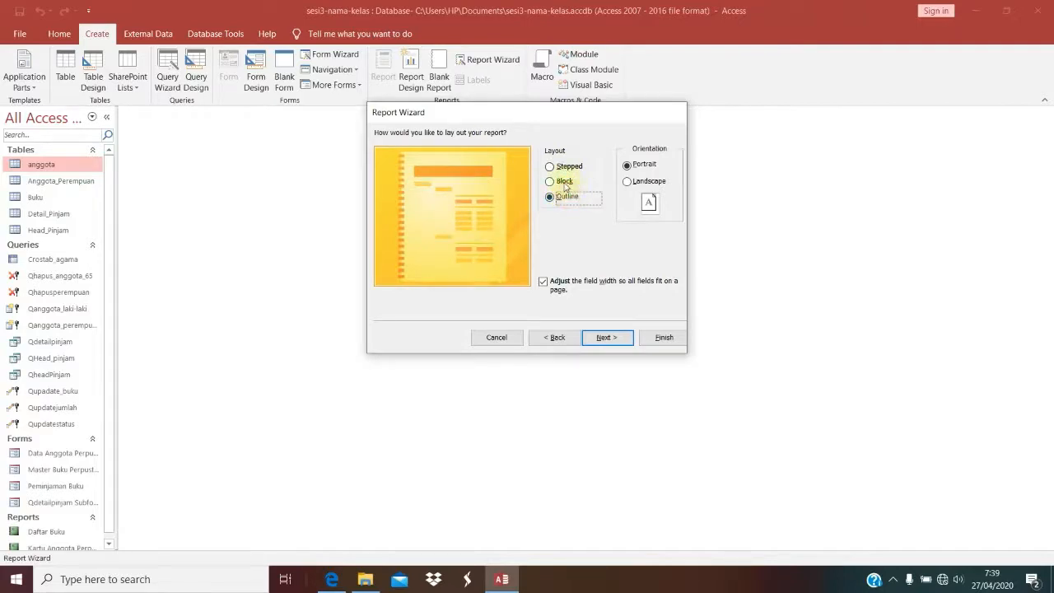
{"action": "left_click", "coordinate": [564, 182]}
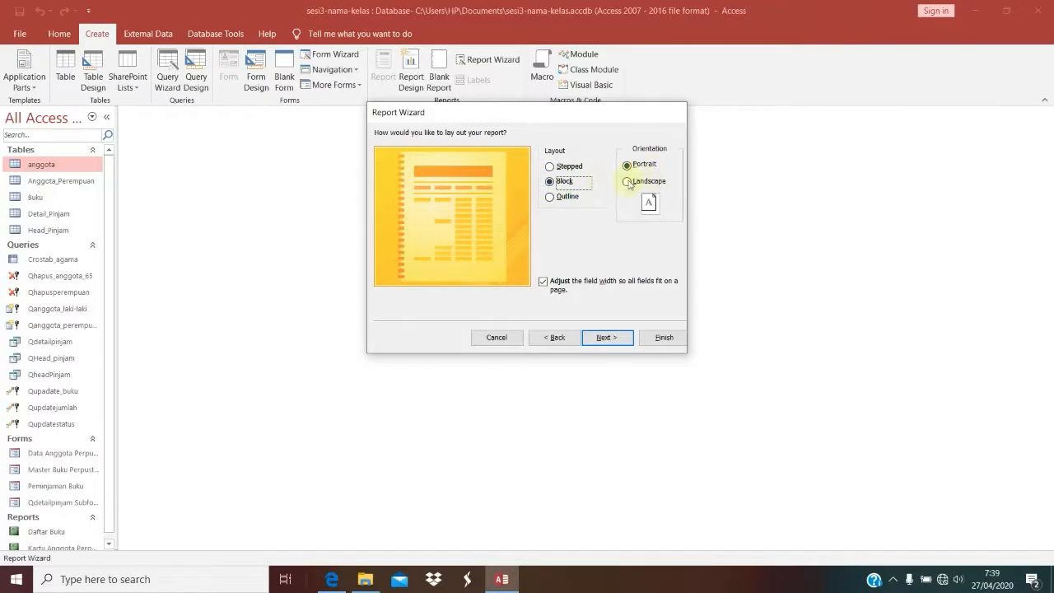
{"action": "left_click", "coordinate": [628, 182]}
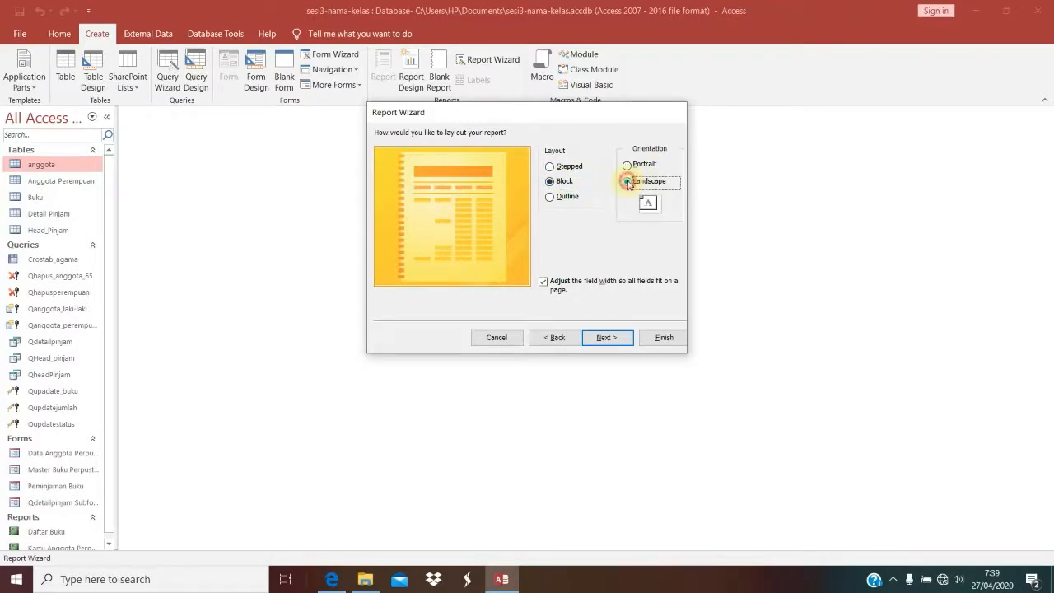
{"action": "left_click", "coordinate": [604, 338]}
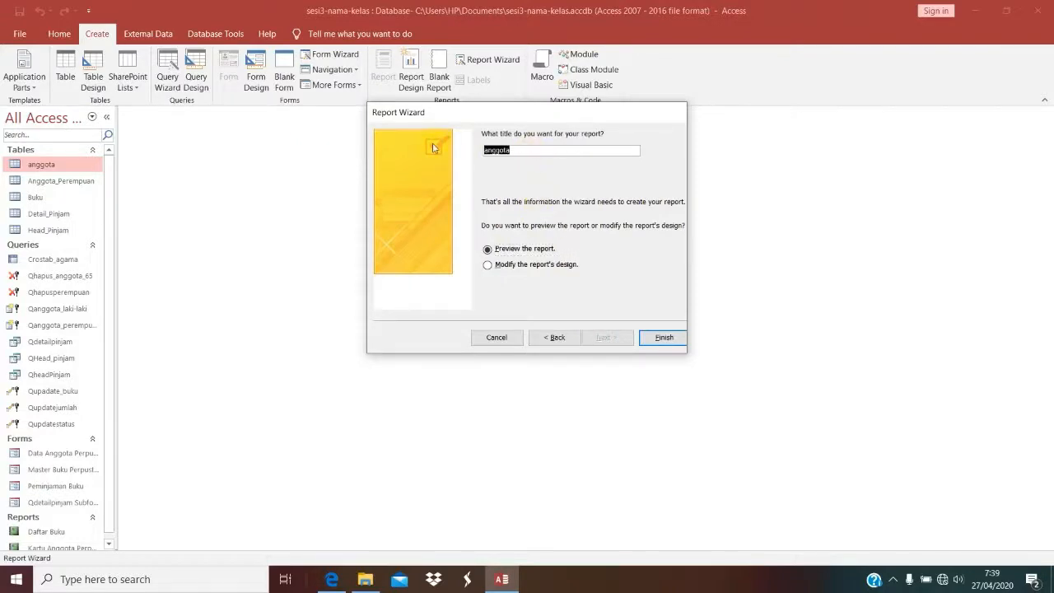
{"action": "type", "text": "A"}
{"action": "key", "text": "Return"}
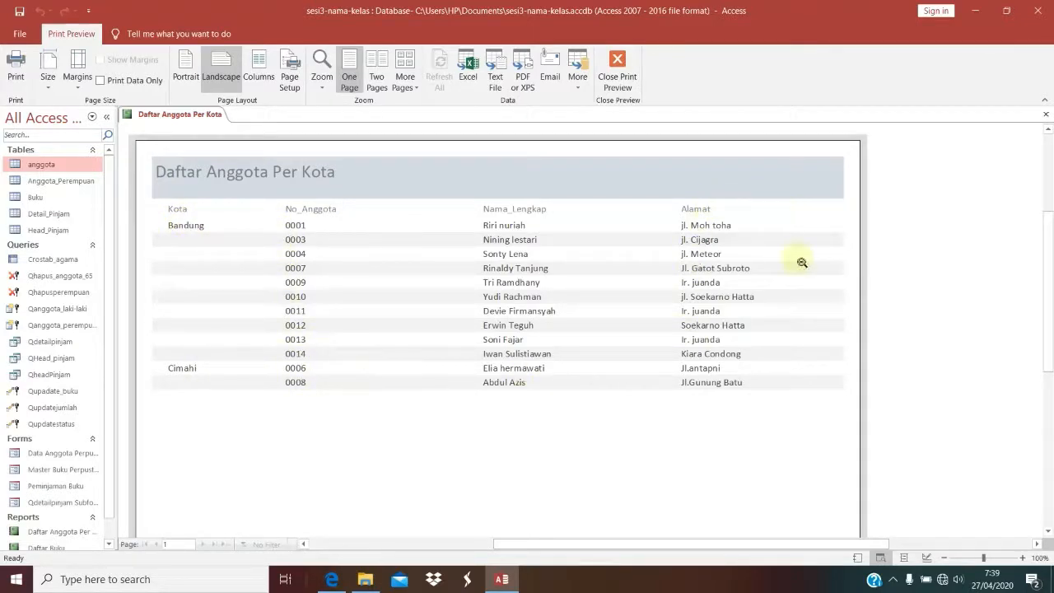
Open the report in Design View and display its sorting and grouping settings.
{"action": "right_click", "coordinate": [431, 176]}
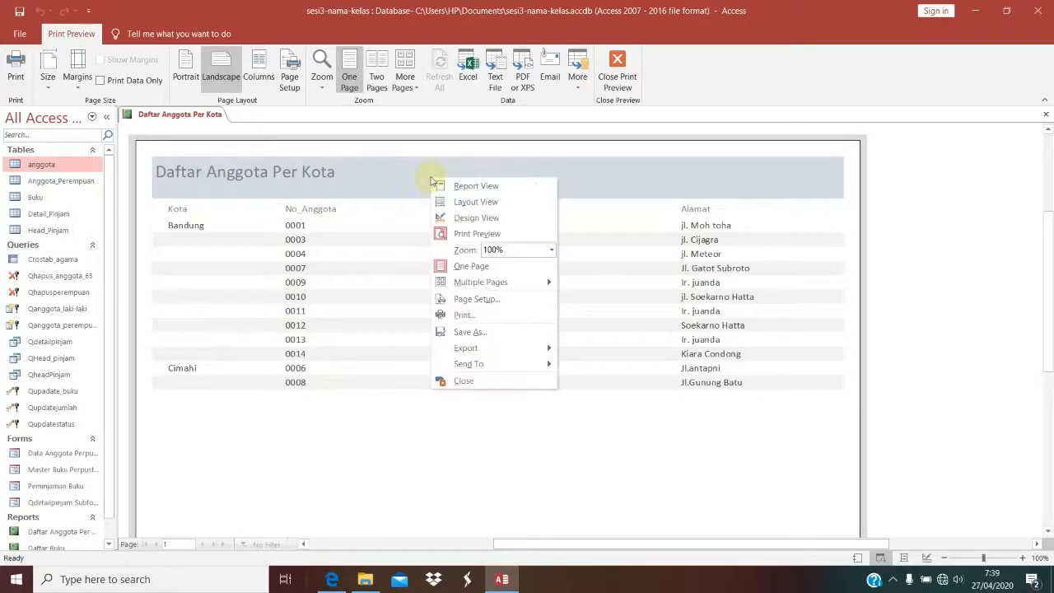
{"action": "left_click", "coordinate": [449, 219]}
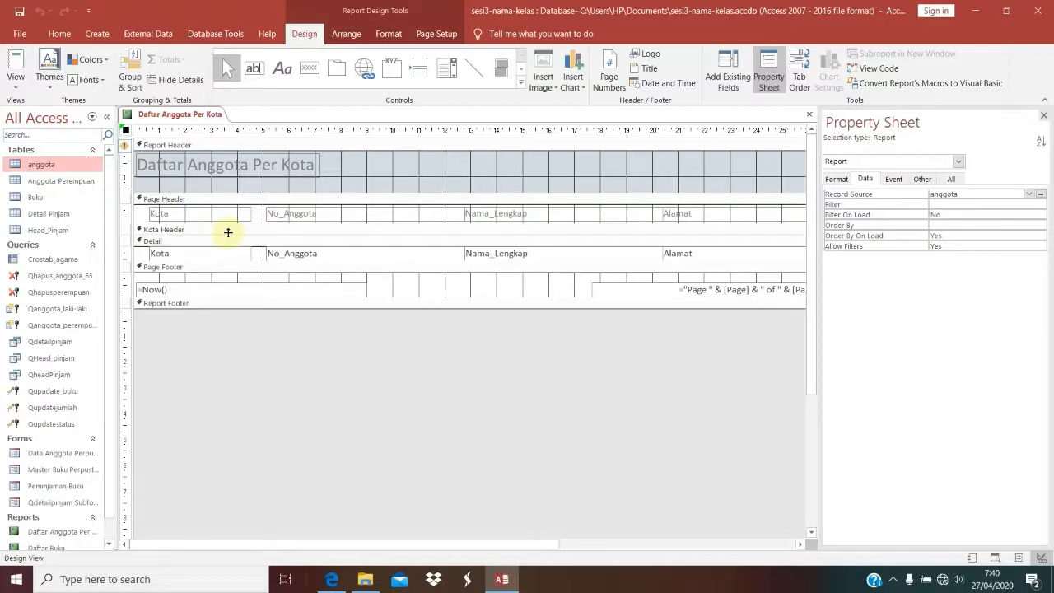
{"action": "left_click", "coordinate": [164, 144]}
{"action": "right_click", "coordinate": [164, 141]}
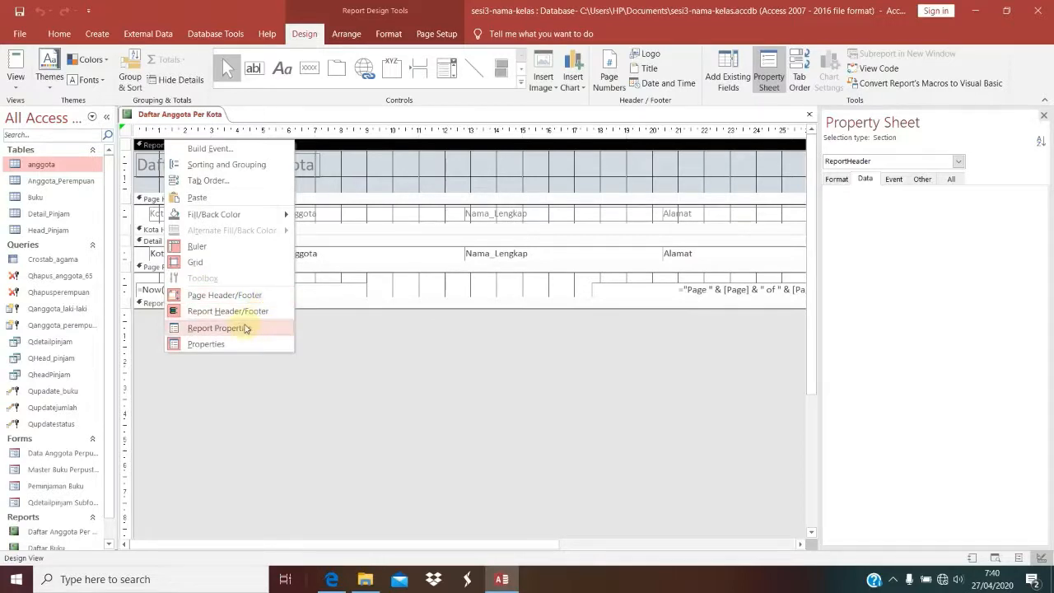
{"action": "left_click", "coordinate": [232, 164]}
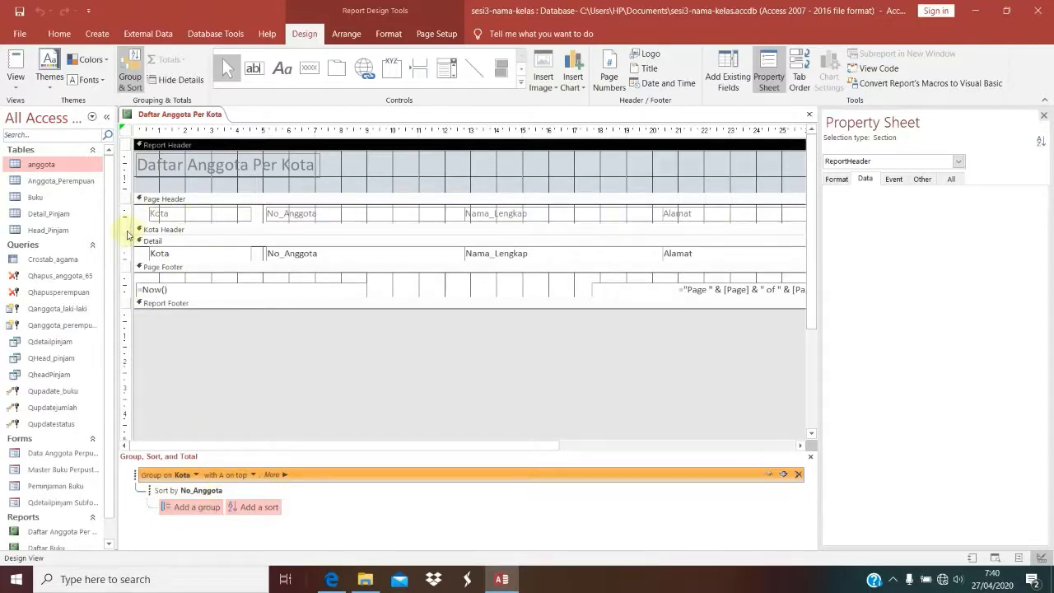
Duplicate the Kota label in the Page Header and the Kota text box in the Detail section.
{"action": "left_click", "coordinate": [195, 213]}
{"action": "left_click", "coordinate": [195, 251], "text": "shift"}
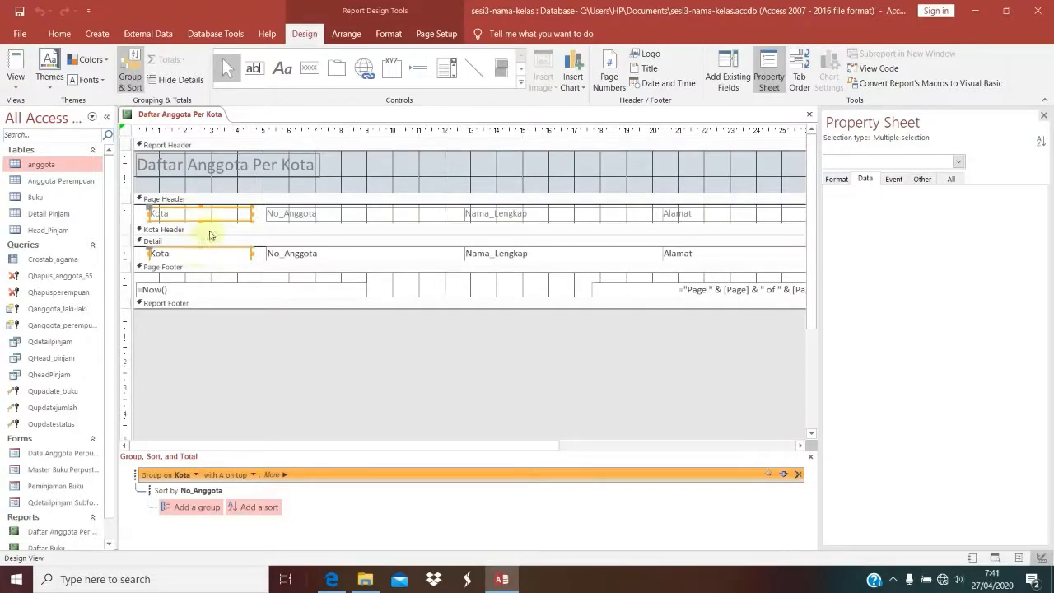
{"action": "left_click_drag", "start_coordinate": [209, 235], "coordinate": [210, 232]}
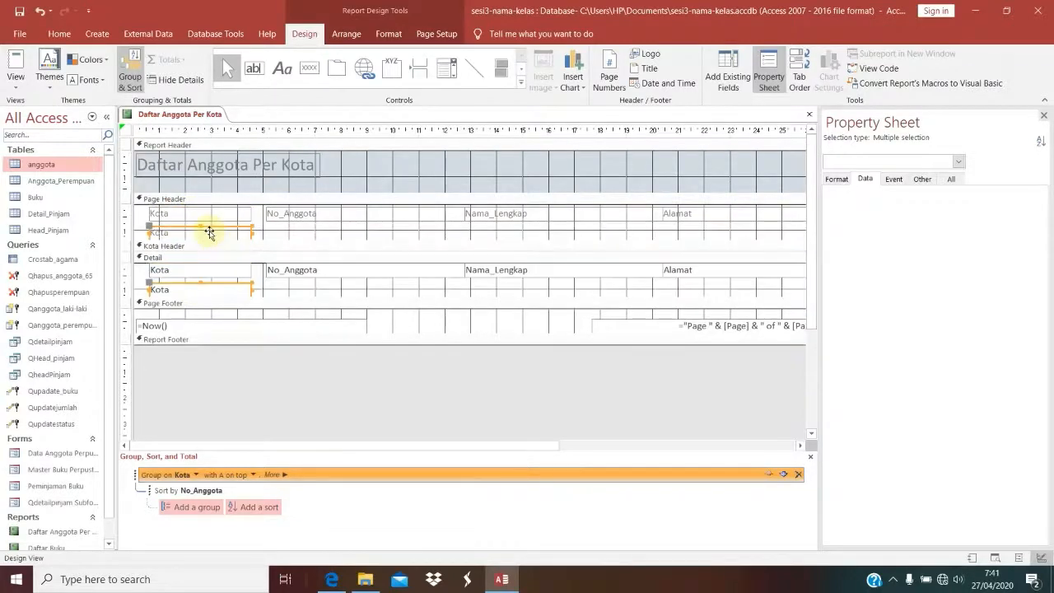
Move the copied Kota label and text box to the report's left edge and narrow both to about 0.6 cm.
{"action": "key", "text": "Left"}
{"action": "key", "text": "Left"}
{"action": "key", "text": "Left"}
{"action": "key", "text": "Left"}
{"action": "key", "text": "Left"}
{"action": "key", "text": "Left"}
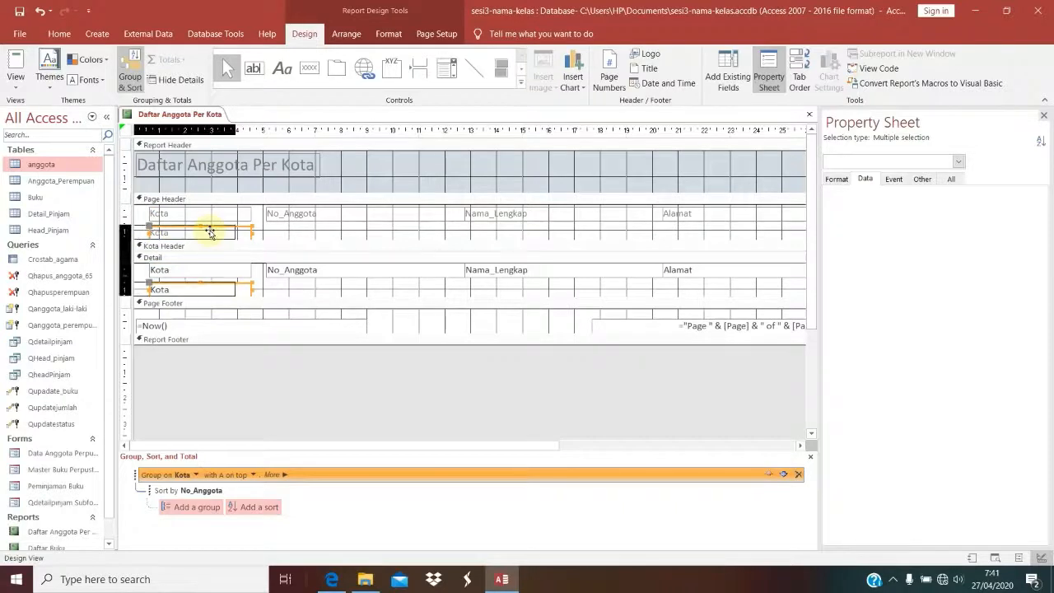
{"action": "key", "text": "shift+Left"}
{"action": "key", "text": "shift+Left"}
{"action": "key", "text": "shift+Left"}
{"action": "key", "text": "shift+Left"}
{"action": "key", "text": "shift+Left"}
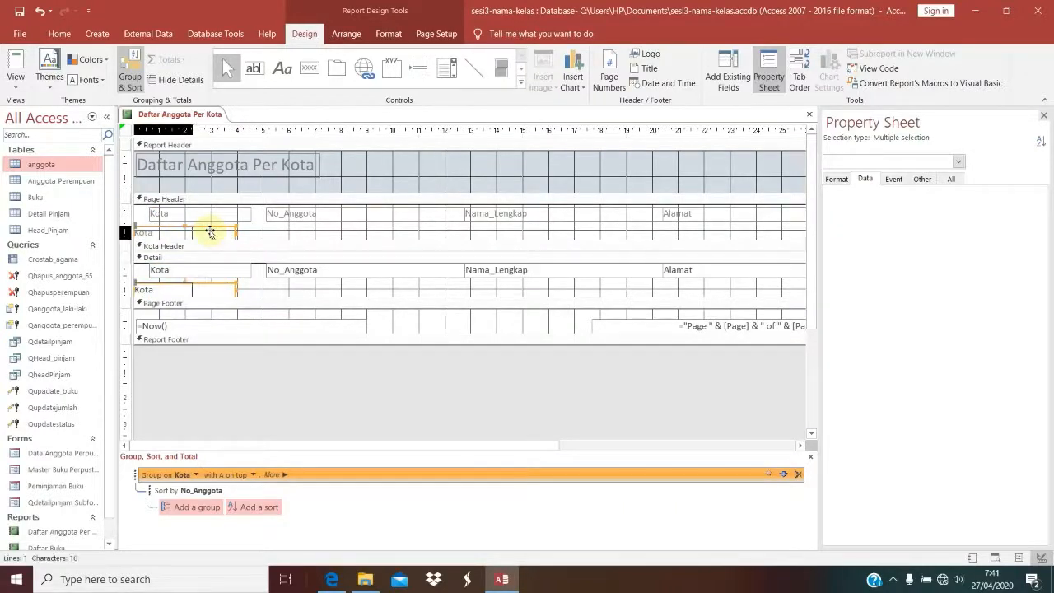
{"action": "key", "text": "shift+Left"}
{"action": "key", "text": "shift+Left"}
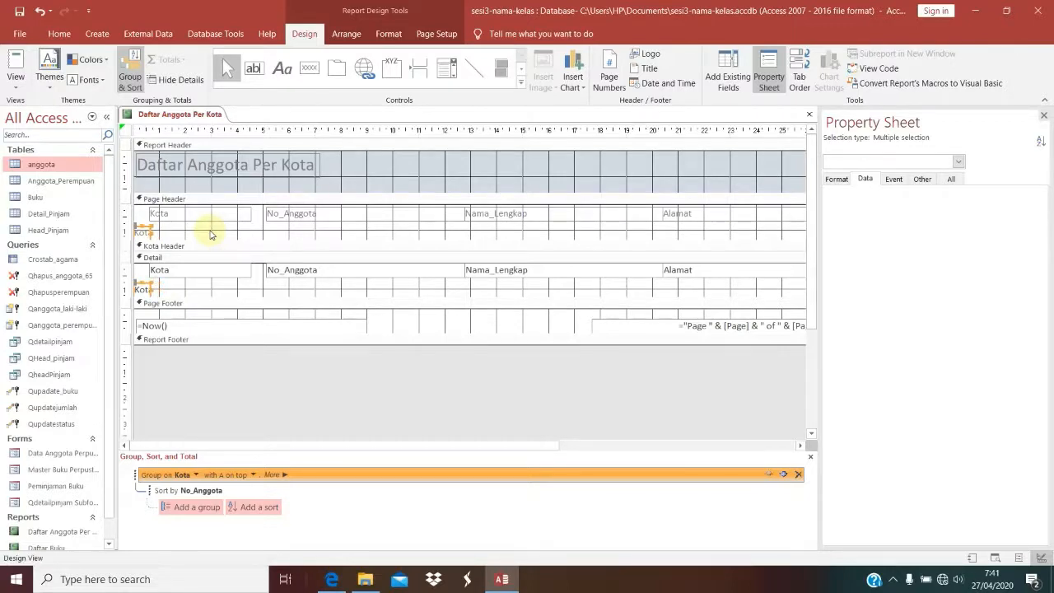
Rename the copied label in the Page Header to No and set the copied Detail text box's control source to =1.
{"action": "left_click", "coordinate": [200, 234]}
{"action": "left_click", "coordinate": [141, 232]}
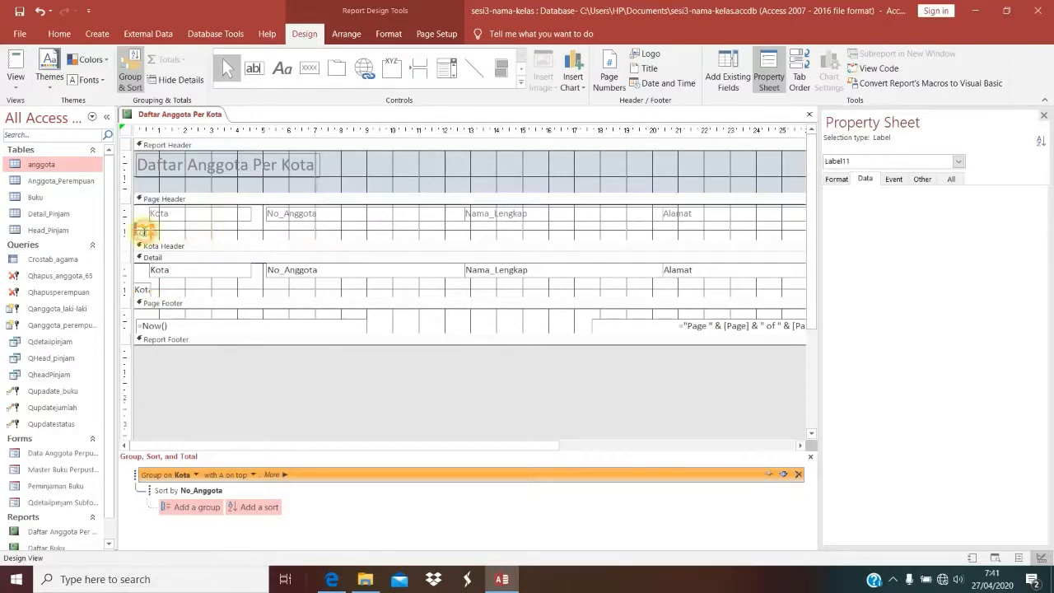
{"action": "key", "text": "ctrl+a"}
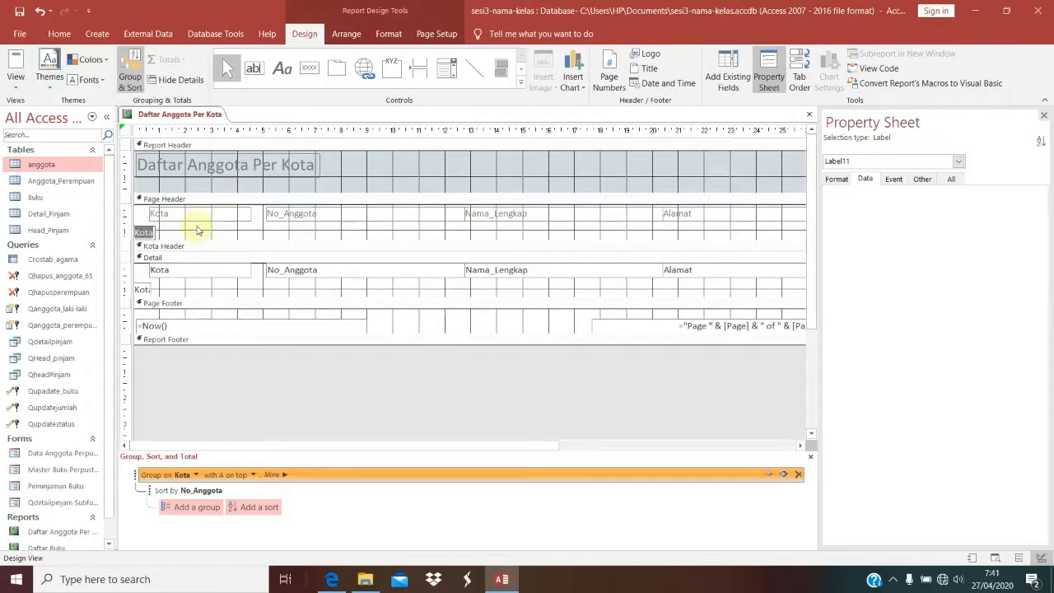
{"action": "type", "text": "No"}
{"action": "left_click", "coordinate": [142, 289]}
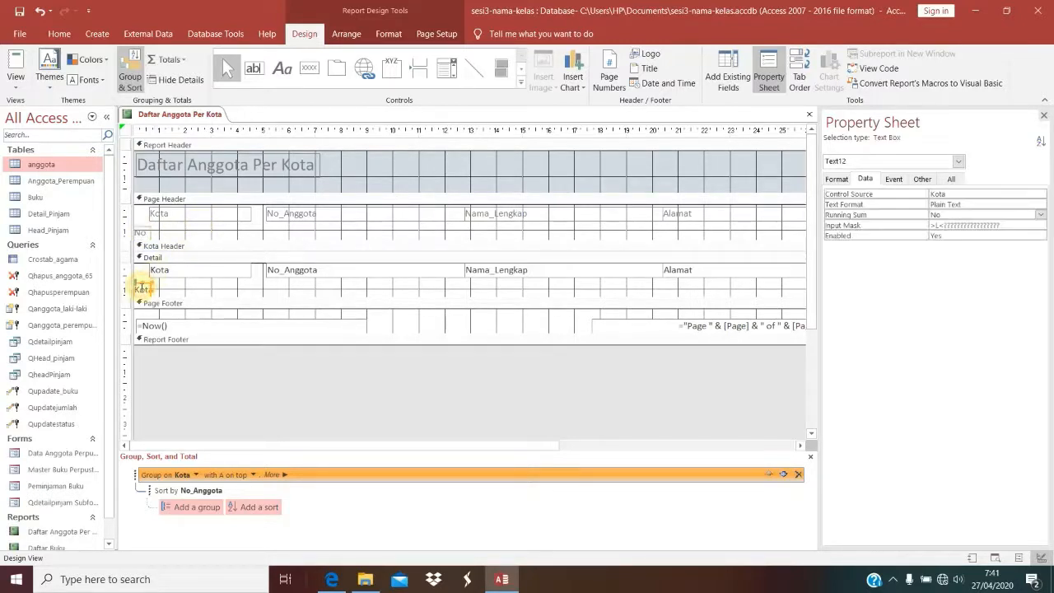
{"action": "key", "text": "ctrl+a"}
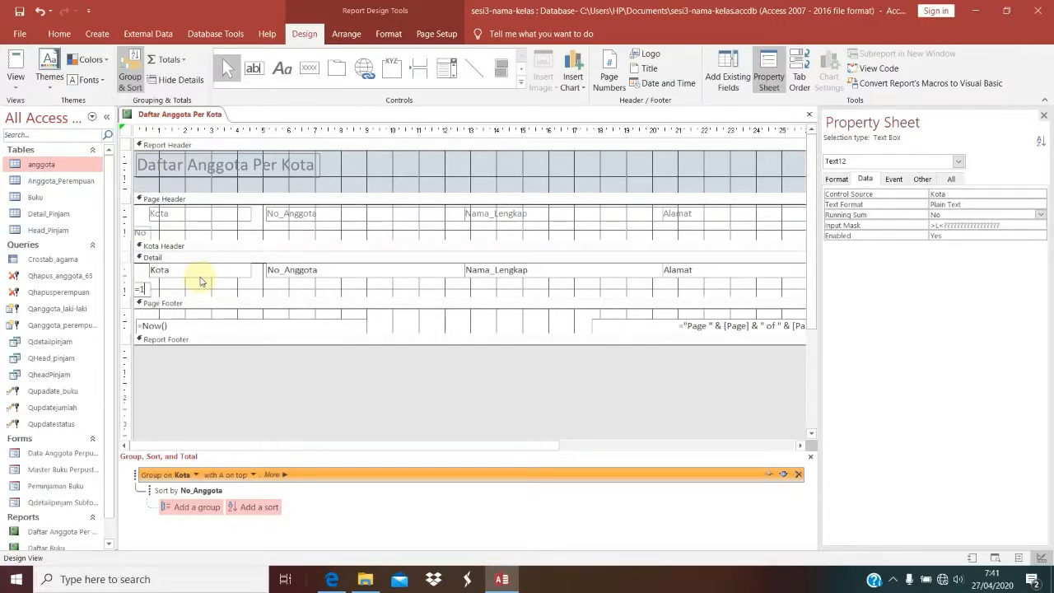
{"action": "key", "text": "Return"}
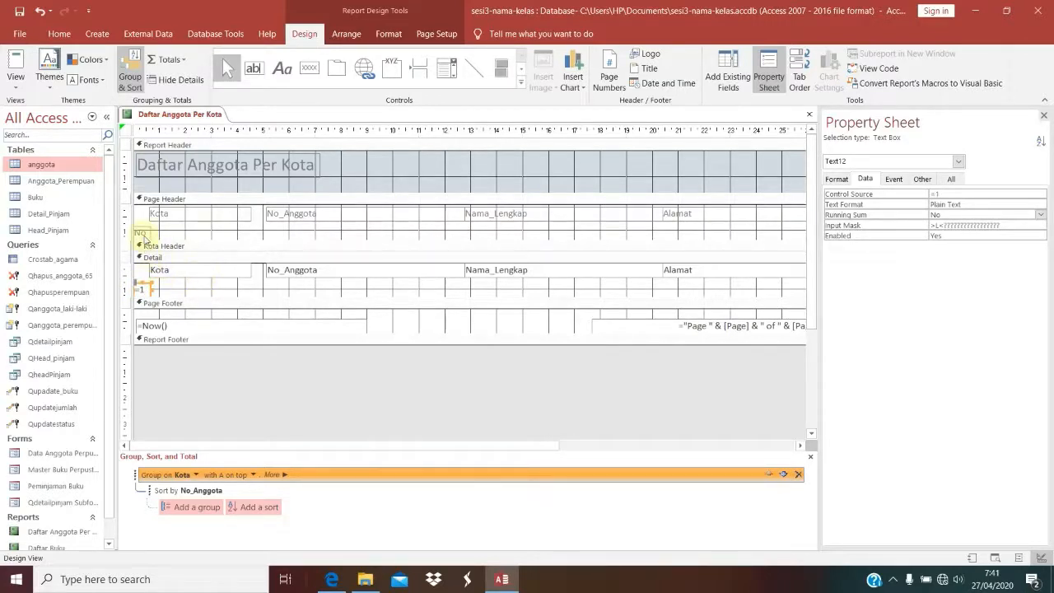
{"action": "left_click", "coordinate": [141, 234]}
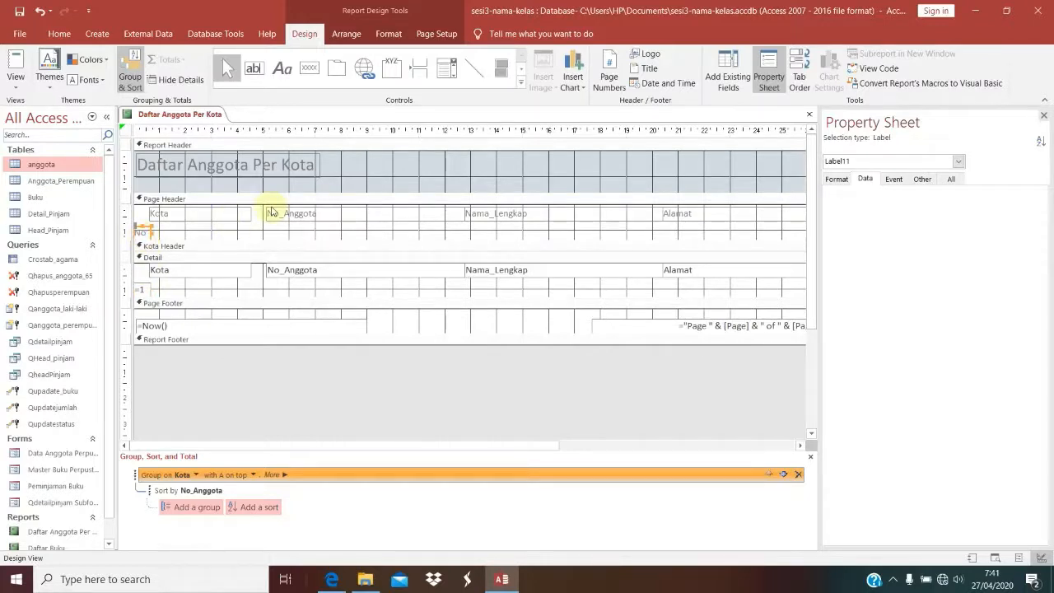
{"action": "key", "text": "Down"}
{"action": "key", "text": "Down"}
{"action": "key", "text": "Down"}
{"action": "key", "text": "Down"}
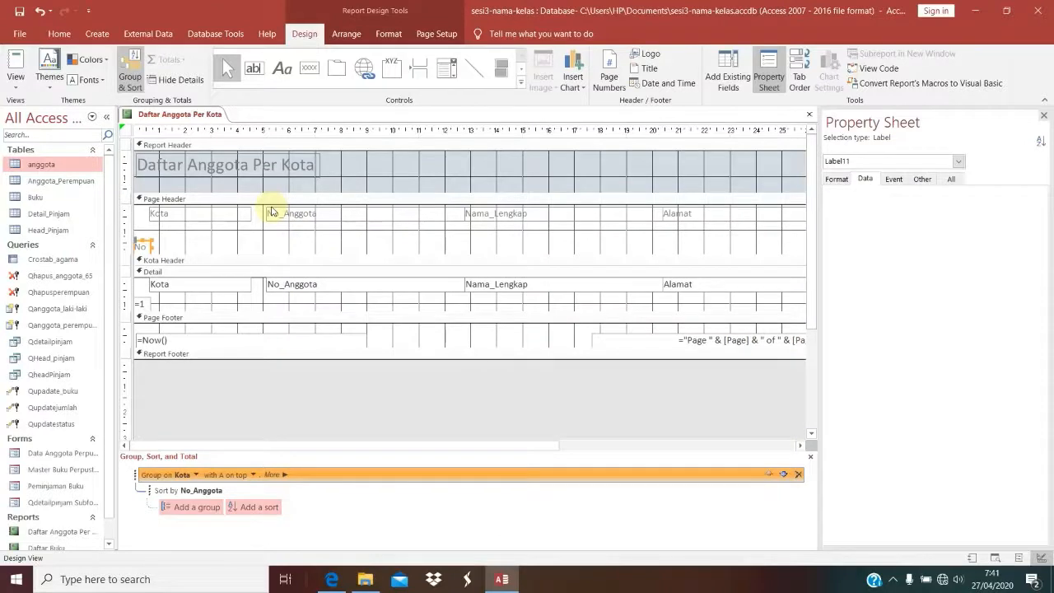
{"action": "key", "text": "ctrl+z"}
Try to align the tops of the No and Kota labels in the Page Header.
{"action": "left_click_drag", "start_coordinate": [165, 240], "coordinate": [136, 216]}
{"action": "right_click", "coordinate": [169, 216]}
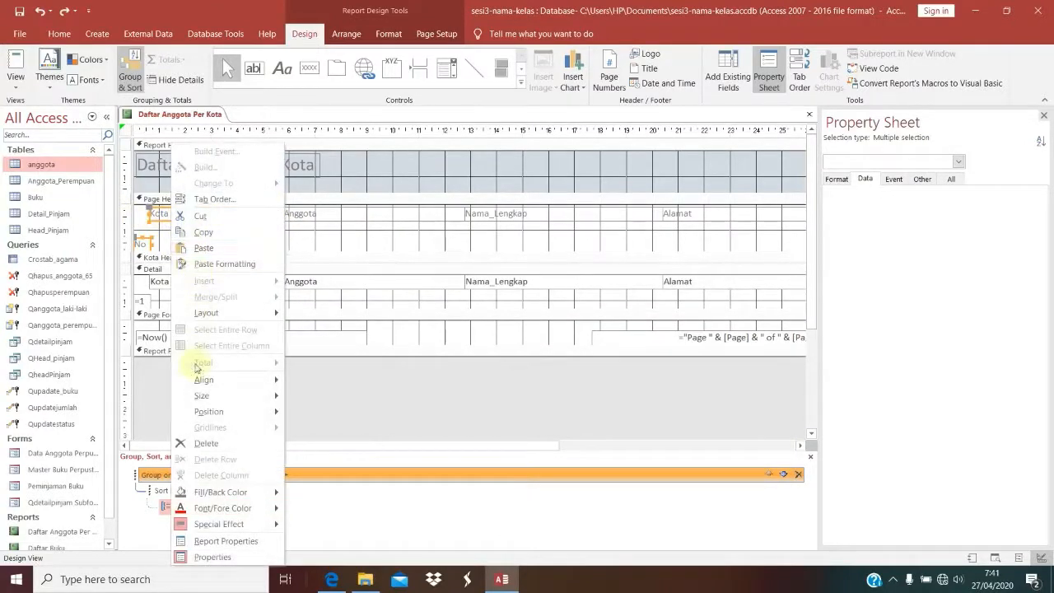
{"action": "mouse_move", "coordinate": [203, 379]}
{"action": "left_click", "coordinate": [309, 412]}
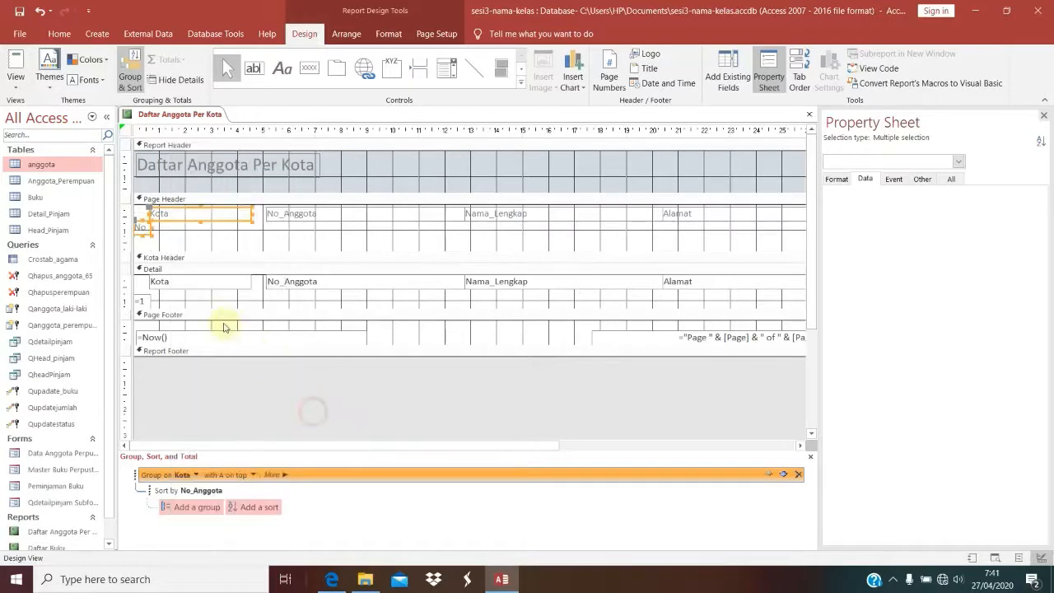
{"action": "left_click", "coordinate": [185, 246]}
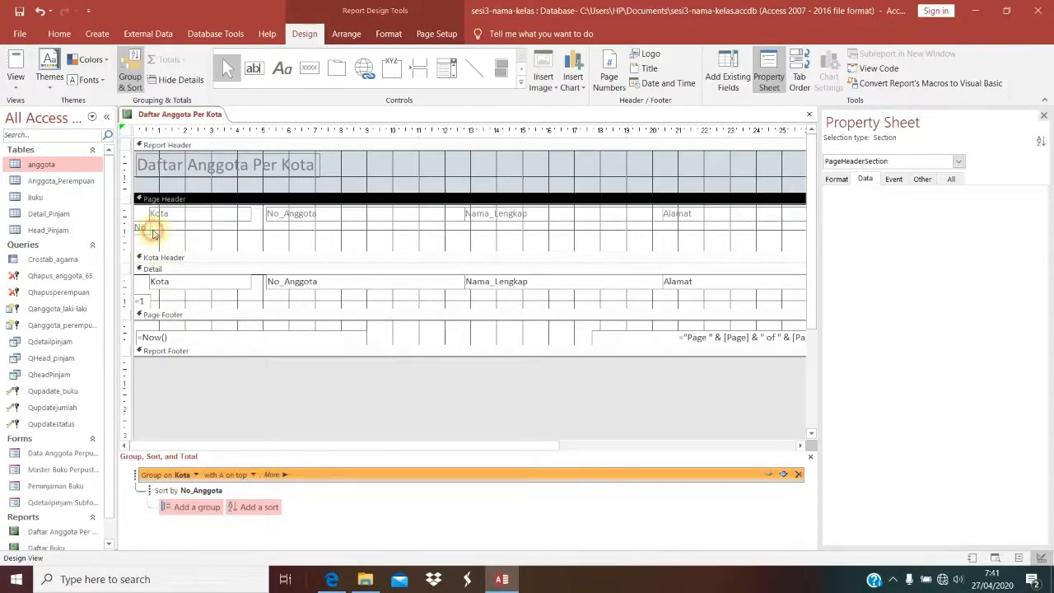
Move the Kota, No_Anggota, Nama_Lengkap and Alamat labels and their Detail text boxes about 0.5 cm to the right.
{"action": "left_click", "coordinate": [143, 229]}
{"action": "left_click_drag", "start_coordinate": [187, 233], "coordinate": [713, 210]}
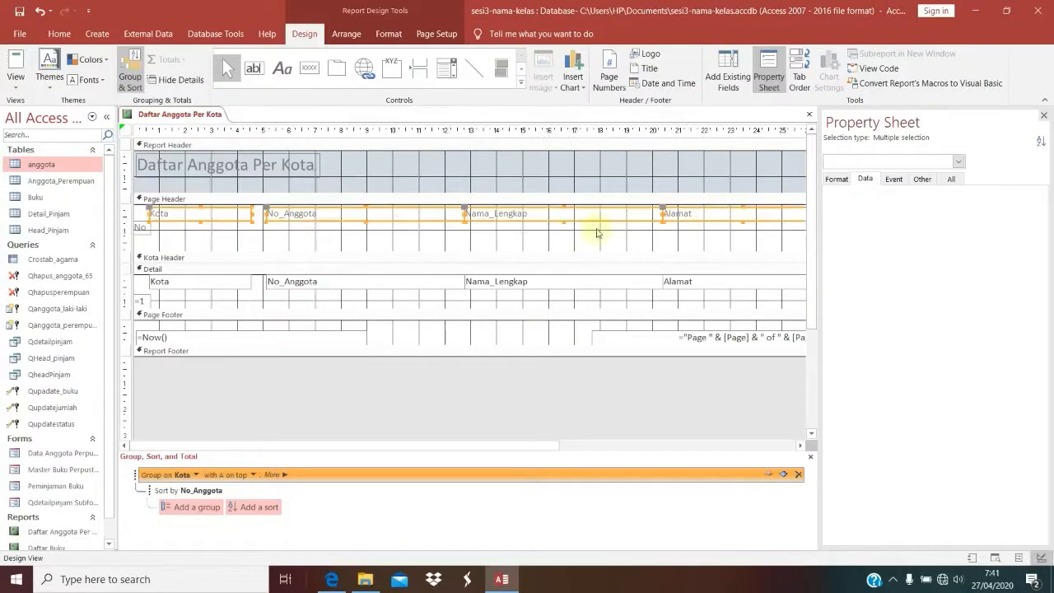
{"action": "left_click", "coordinate": [206, 284], "text": "shift"}
{"action": "left_click", "coordinate": [283, 287], "text": "shift"}
{"action": "left_click", "coordinate": [486, 281], "text": "shift"}
{"action": "left_click", "coordinate": [696, 281], "text": "shift"}
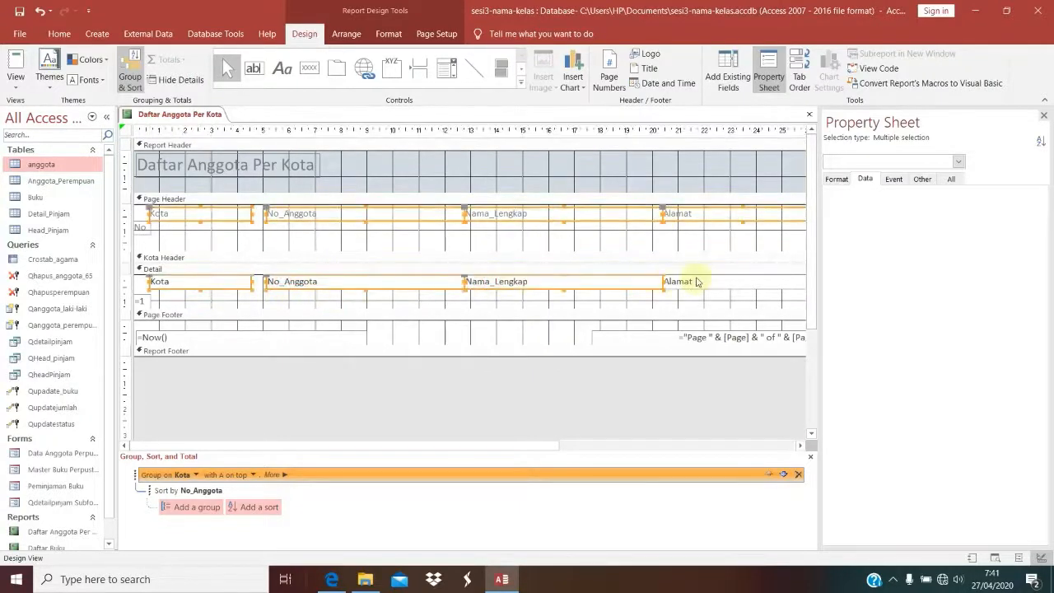
{"action": "left_click", "coordinate": [696, 282], "text": "shift"}
{"action": "key", "text": "Right"}
{"action": "key", "text": "Right"}
{"action": "key", "text": "Right"}
{"action": "key", "text": "Right"}
{"action": "key", "text": "Right"}
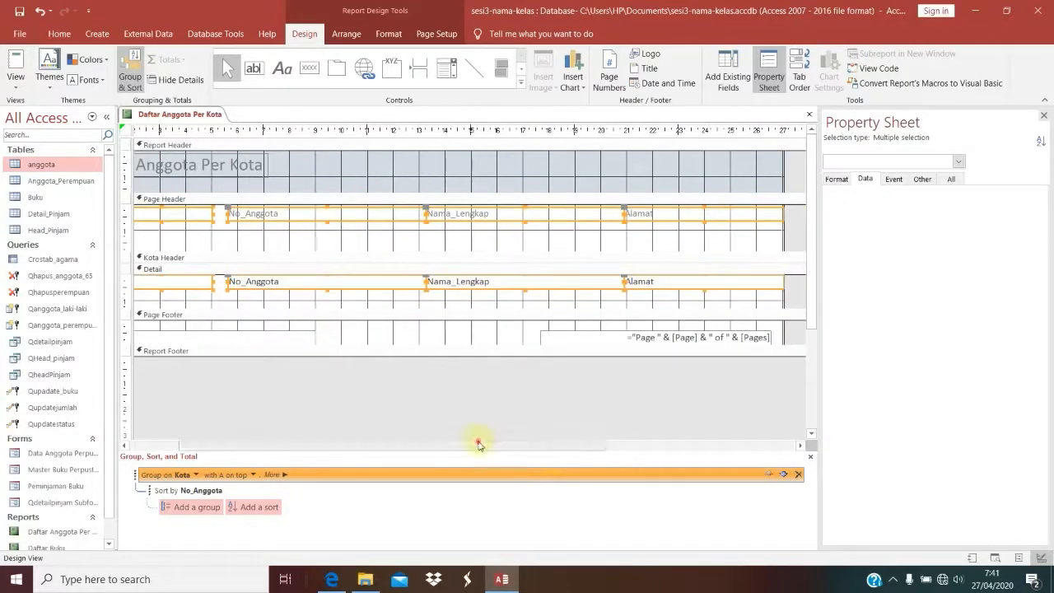
{"action": "left_click_drag", "start_coordinate": [478, 445], "coordinate": [346, 445]}
{"action": "left_click", "coordinate": [188, 236]}
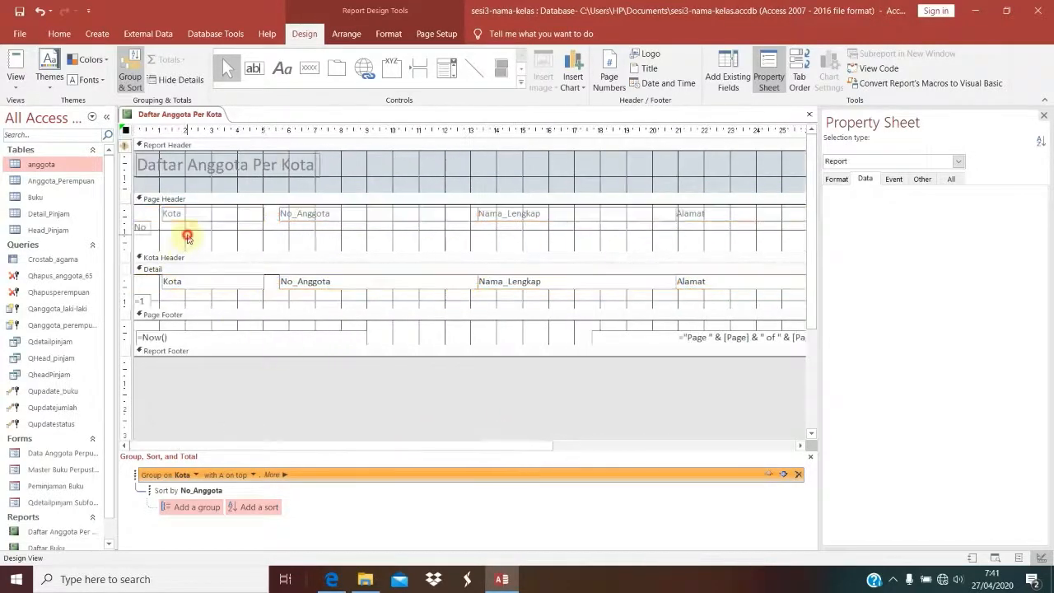
Top-align the No label with the Kota label in the Page Header.
{"action": "left_click", "coordinate": [144, 230]}
{"action": "left_click_drag", "start_coordinate": [168, 230], "coordinate": [144, 217]}
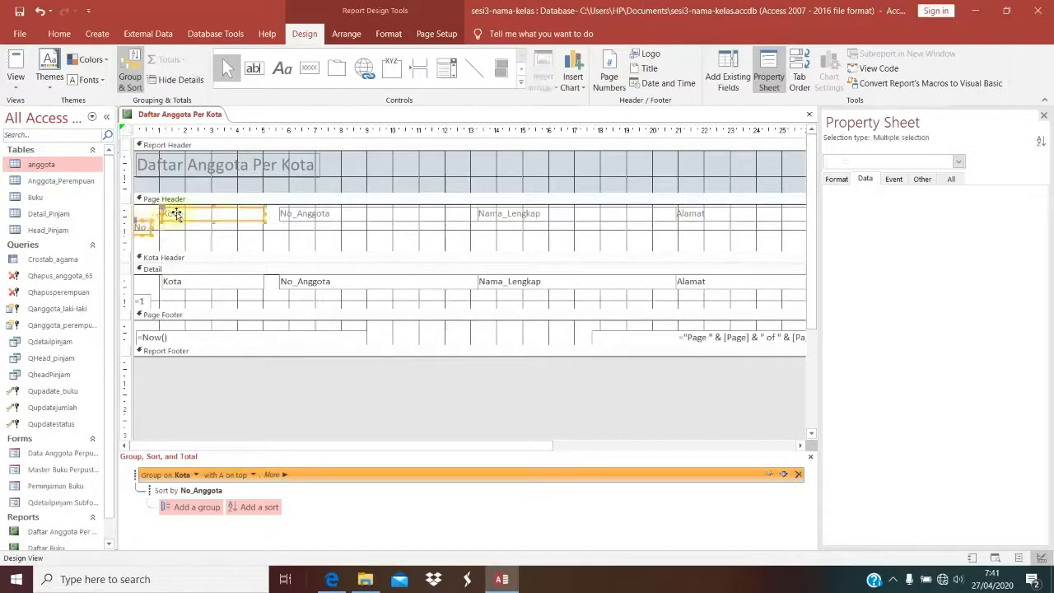
{"action": "right_click", "coordinate": [177, 214]}
{"action": "mouse_move", "coordinate": [216, 378]}
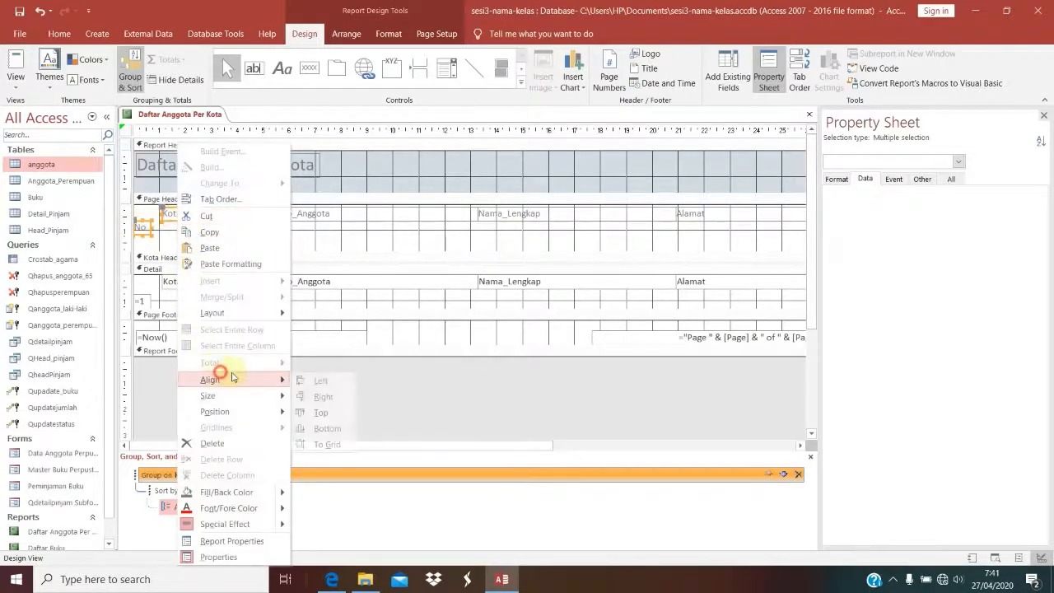
{"action": "left_click", "coordinate": [334, 413]}
Top-align the =1 text box with the Kota text box and shrink the Page Header and Detail sections to fit their controls.
{"action": "left_click_drag", "start_coordinate": [172, 304], "coordinate": [136, 284]}
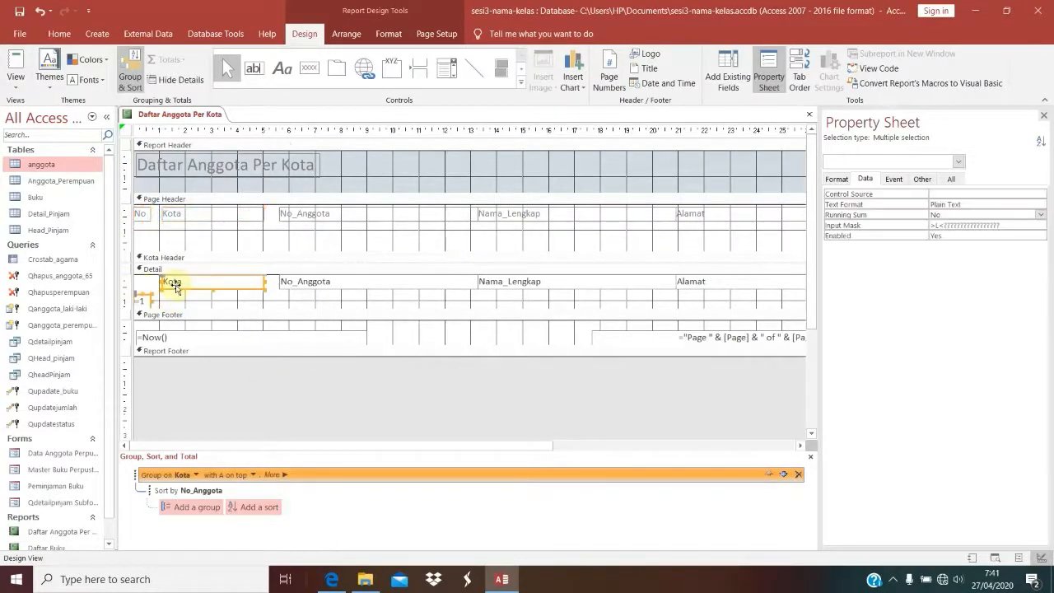
{"action": "right_click", "coordinate": [169, 284]}
{"action": "mouse_move", "coordinate": [229, 384]}
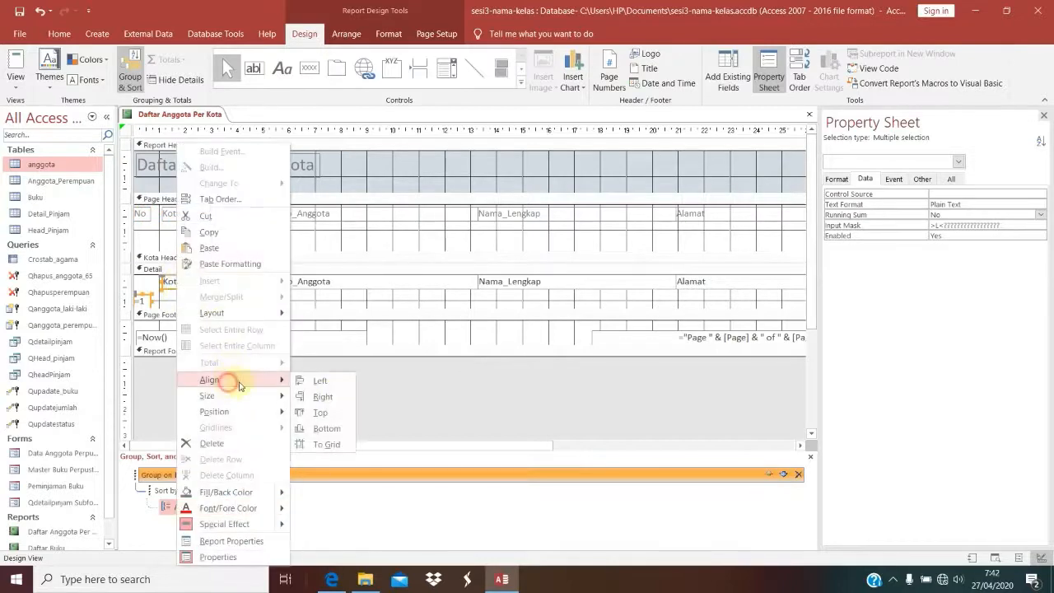
{"action": "left_click", "coordinate": [326, 412]}
{"action": "left_click_drag", "start_coordinate": [255, 249], "coordinate": [262, 206]}
{"action": "left_click_drag", "start_coordinate": [201, 276], "coordinate": [200, 237]}
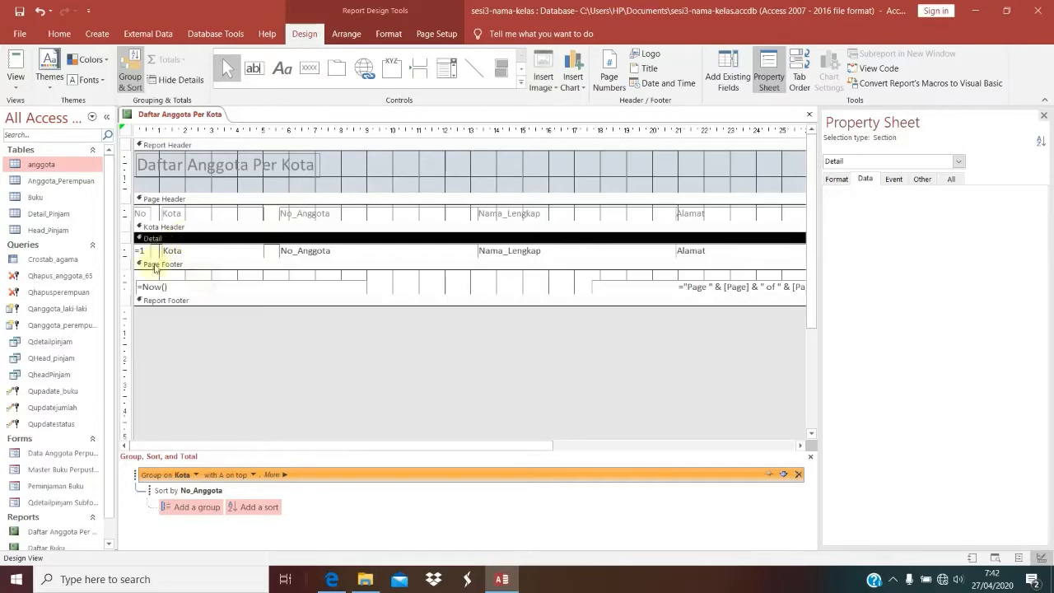
Set the =1 text box's Running Sum to Over Group and show the report in Report View.
{"action": "left_click", "coordinate": [145, 250]}
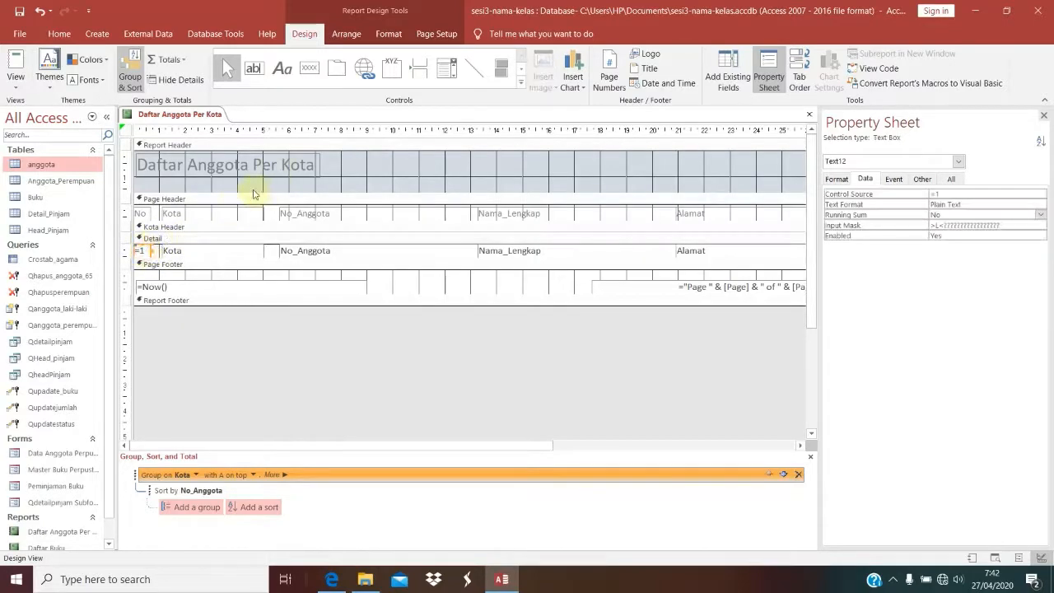
{"action": "left_click", "coordinate": [953, 215]}
{"action": "left_click", "coordinate": [1041, 215]}
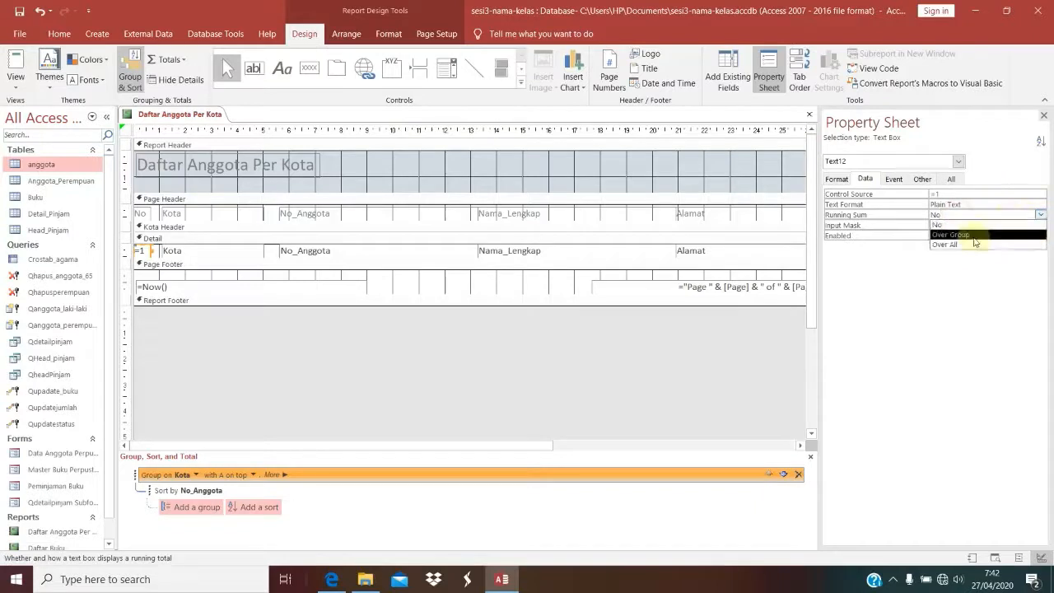
{"action": "left_click", "coordinate": [972, 236]}
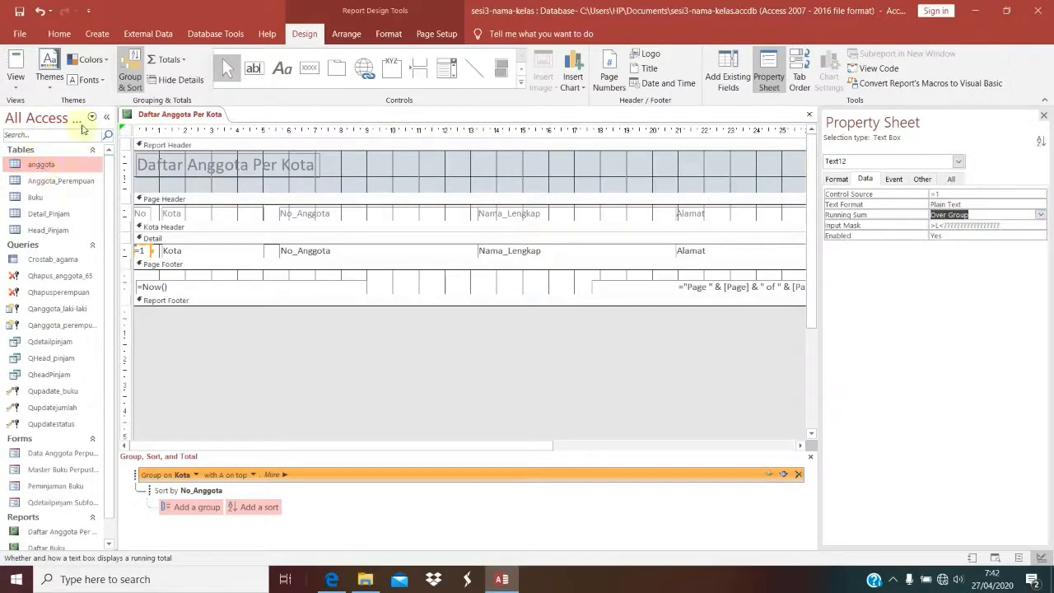
{"action": "left_click", "coordinate": [15, 61]}
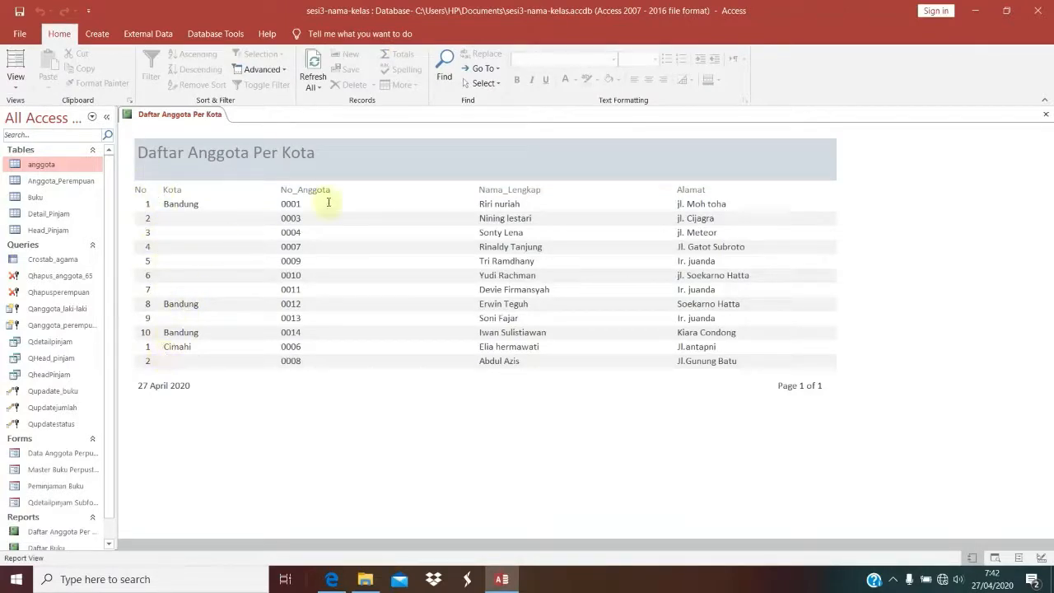
Return to Design View and relocate the No label from the Page Header to the Kota Header section.
{"action": "right_click", "coordinate": [327, 170]}
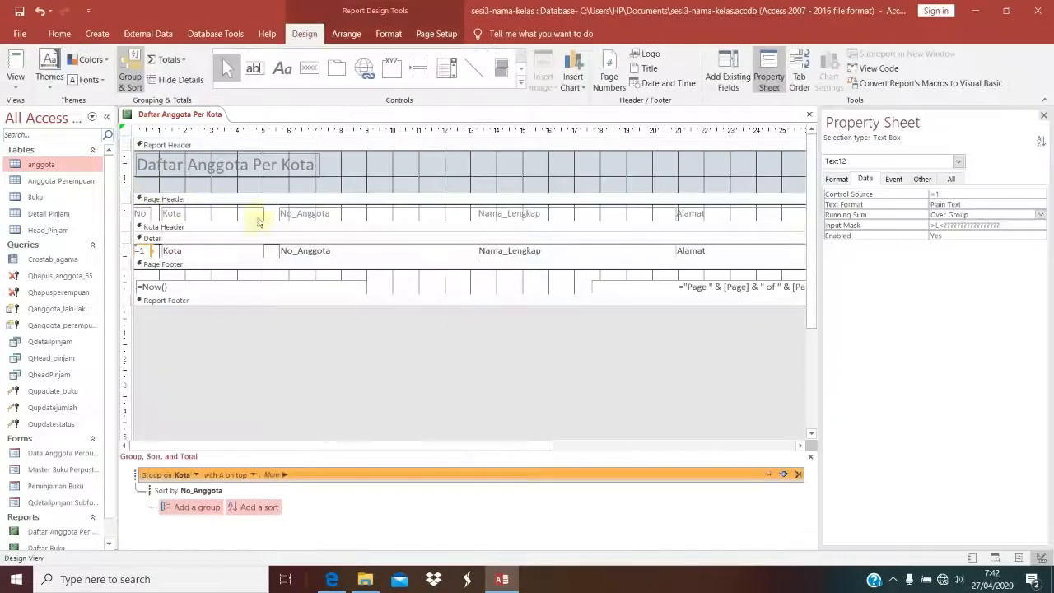
{"action": "left_click", "coordinate": [142, 213]}
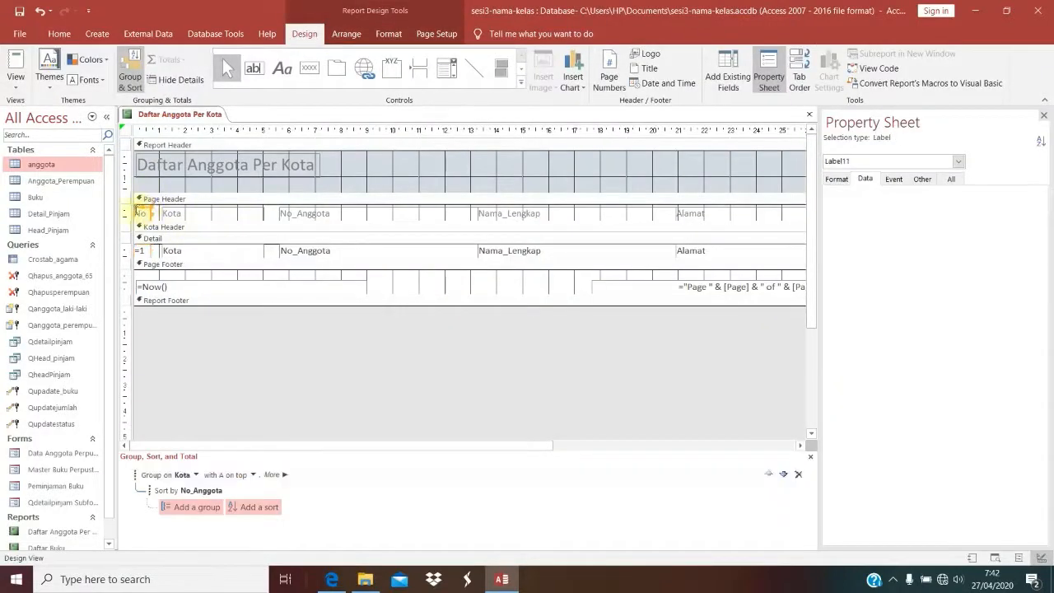
{"action": "left_click_drag", "start_coordinate": [137, 210], "coordinate": [147, 231]}
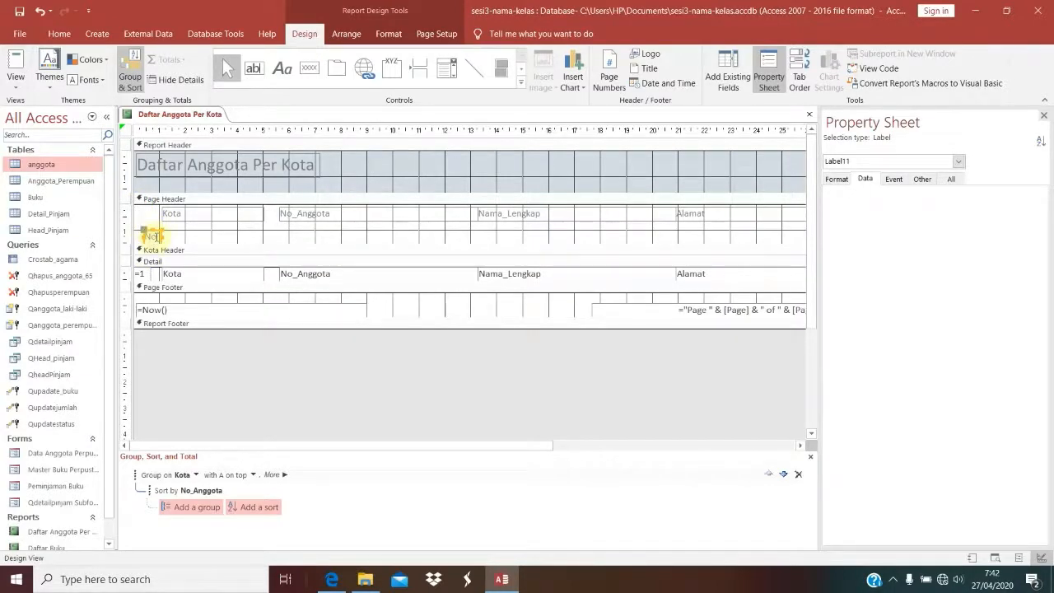
{"action": "key", "text": "ctrl+z"}
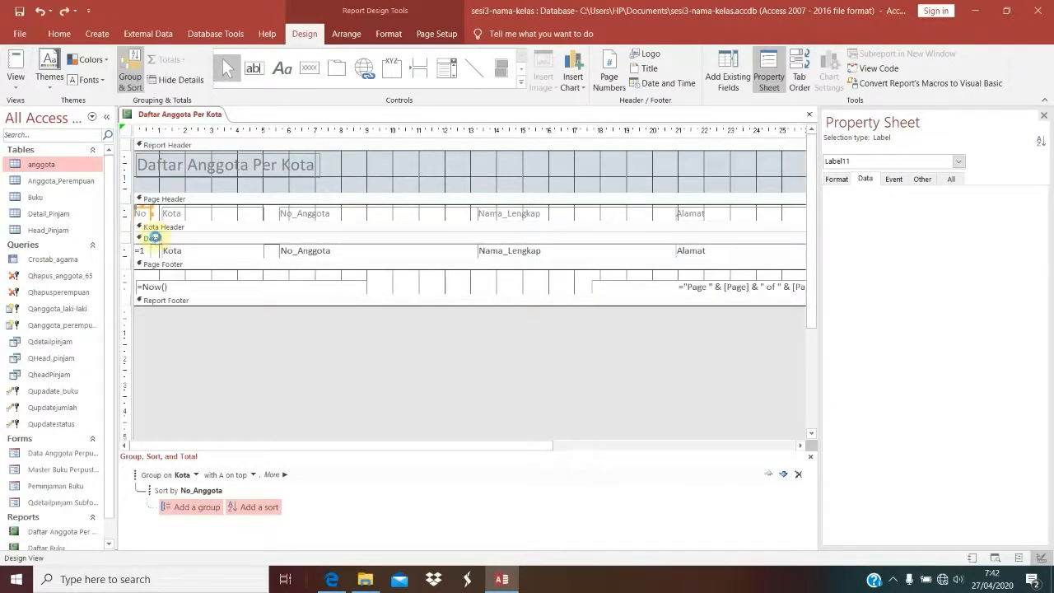
{"action": "key", "text": "Delete"}
{"action": "left_click", "coordinate": [164, 228]}
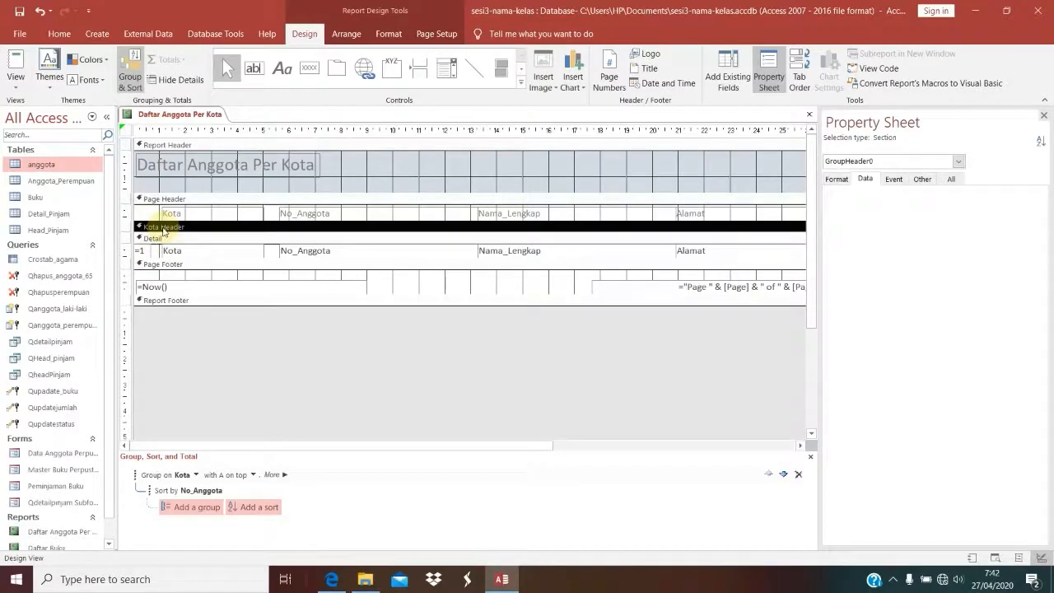
{"action": "key", "text": "ctrl+v"}
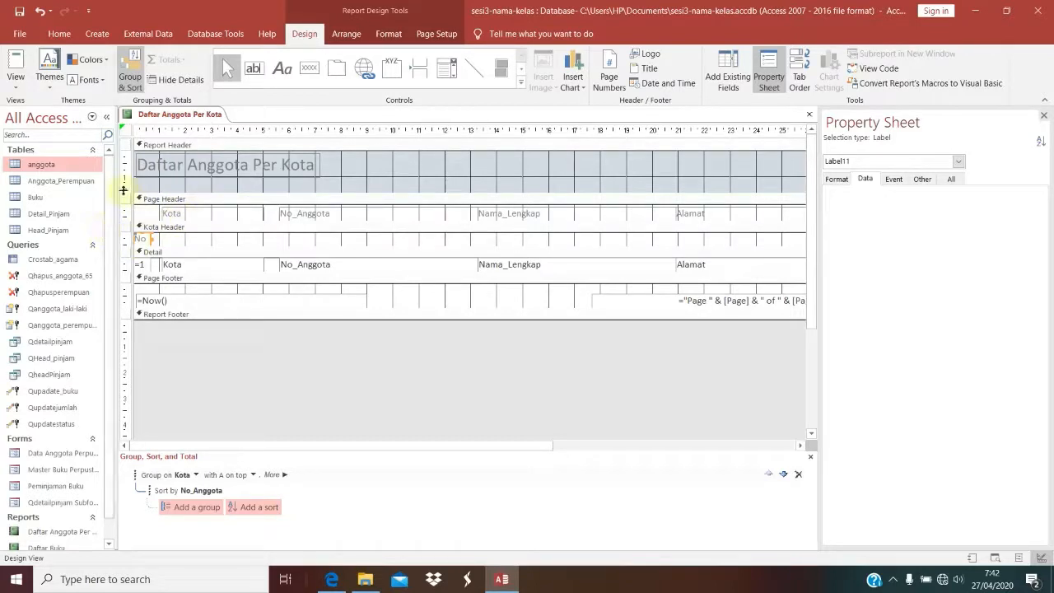
Check the No label in Report View against the Page Header and Kota Header sections in Design View.
{"action": "left_click", "coordinate": [31, 82]}
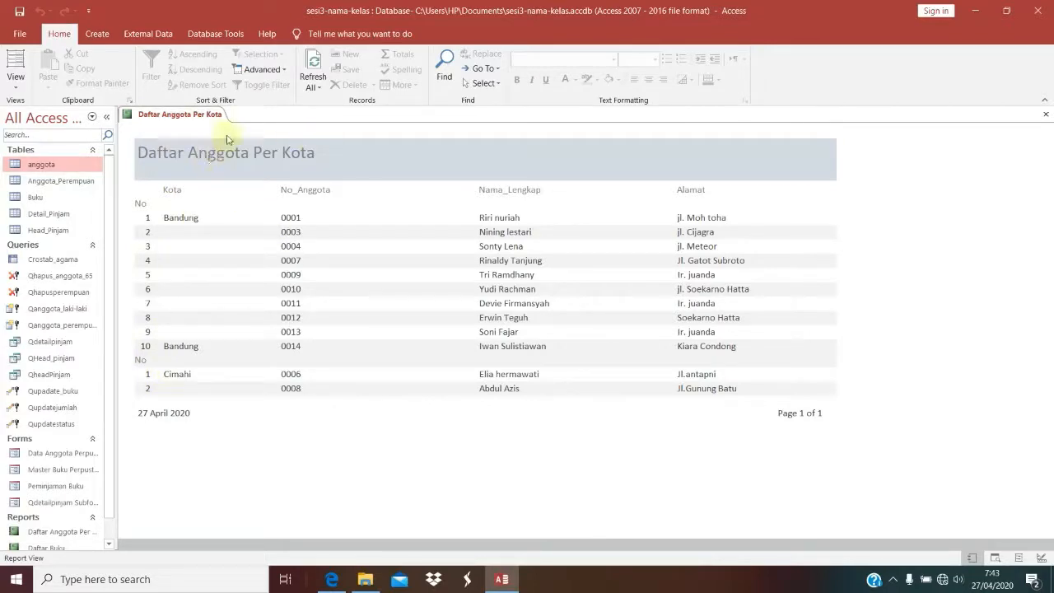
{"action": "right_click", "coordinate": [206, 116]}
{"action": "left_click", "coordinate": [223, 217]}
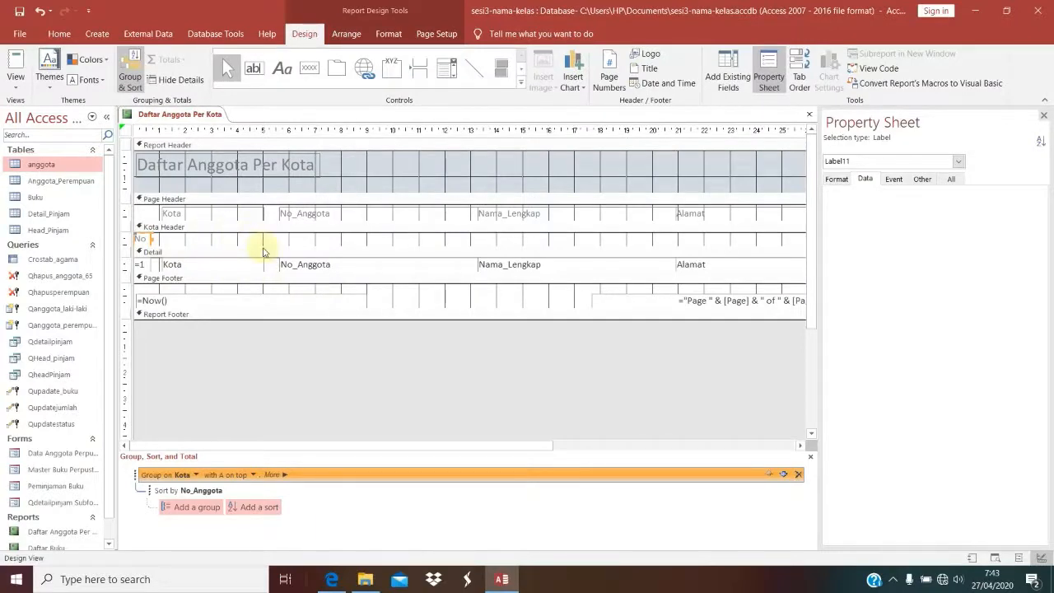
{"action": "left_click", "coordinate": [176, 200]}
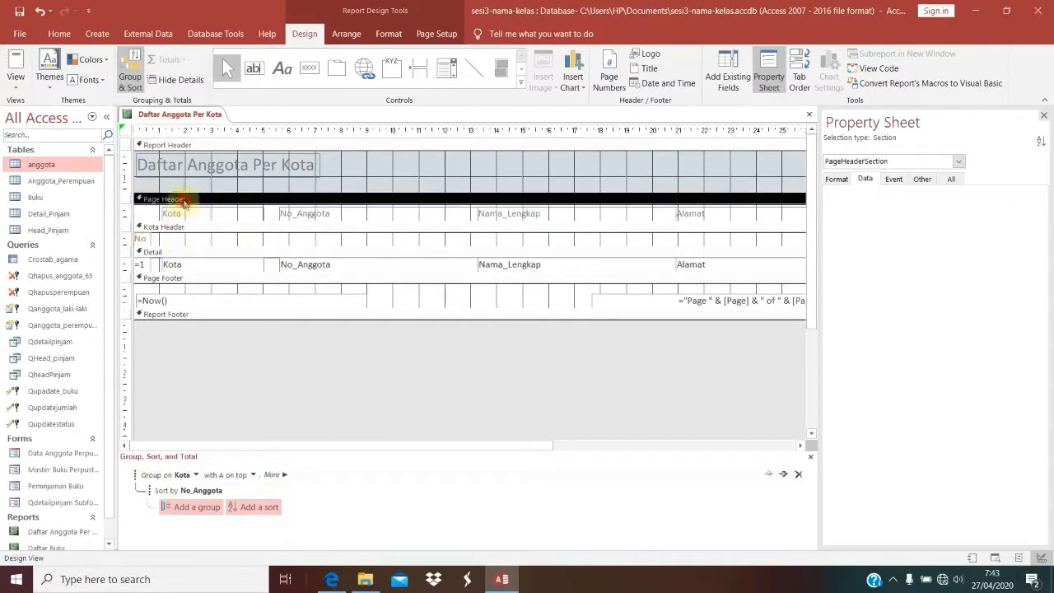
{"action": "left_click", "coordinate": [230, 238]}
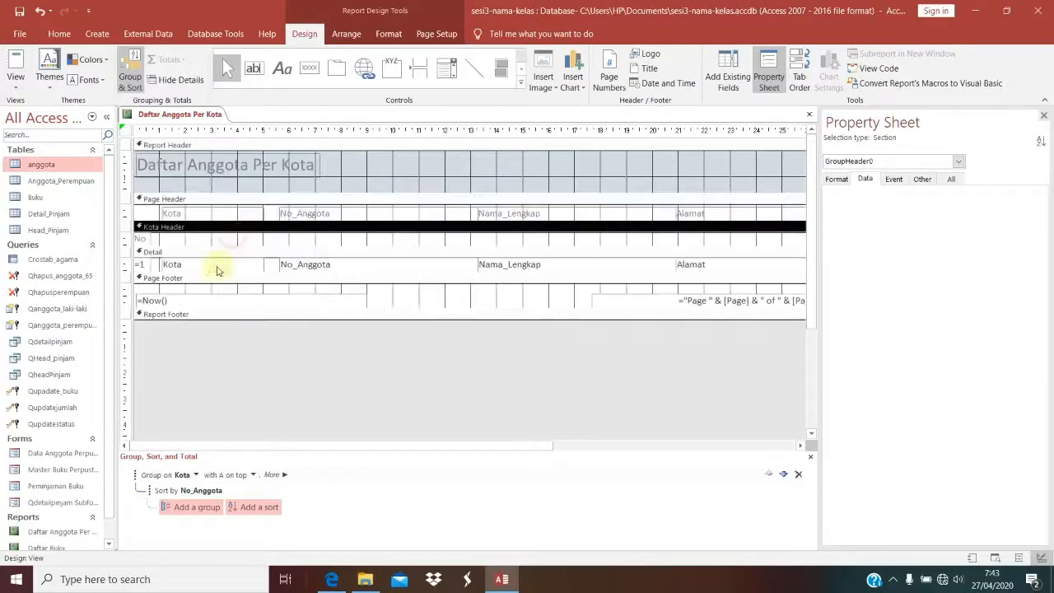
{"action": "left_click", "coordinate": [23, 66]}
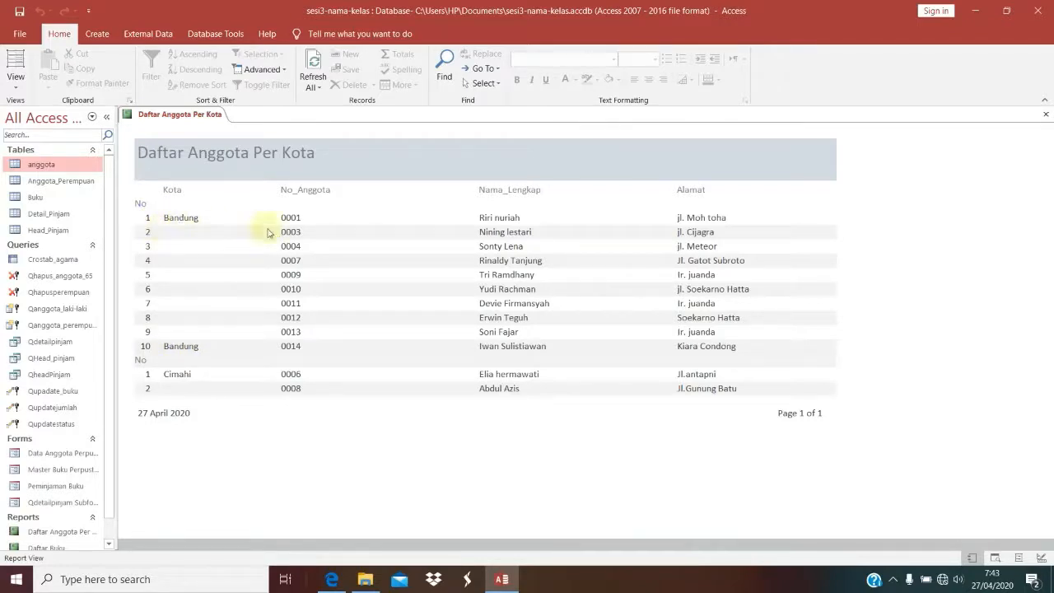
Delete the No label from the Kota Header in Design View and collapse that section to zero height.
{"action": "right_click", "coordinate": [442, 276]}
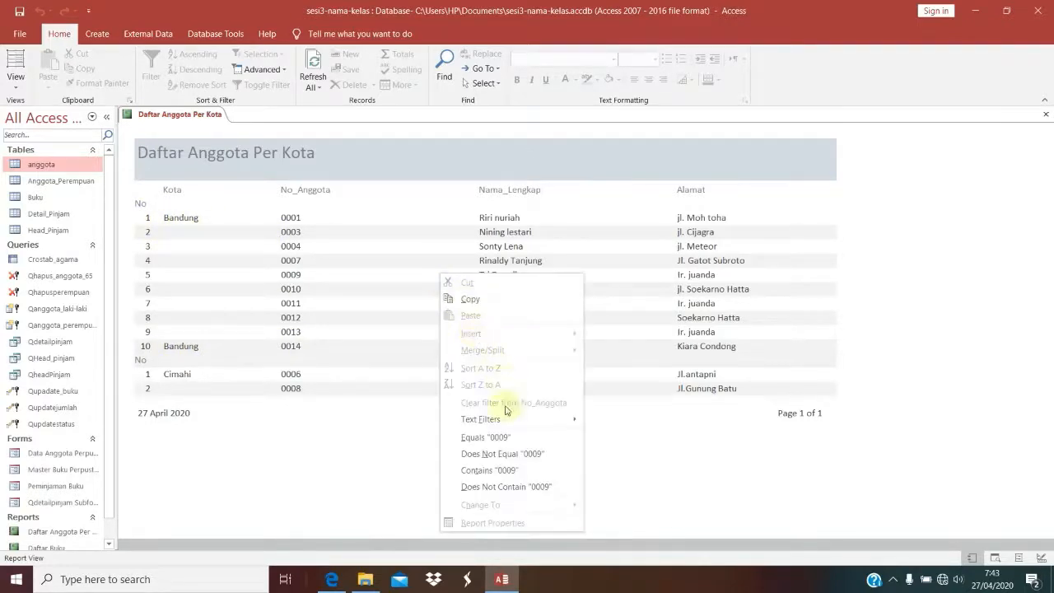
{"action": "right_click", "coordinate": [206, 115]}
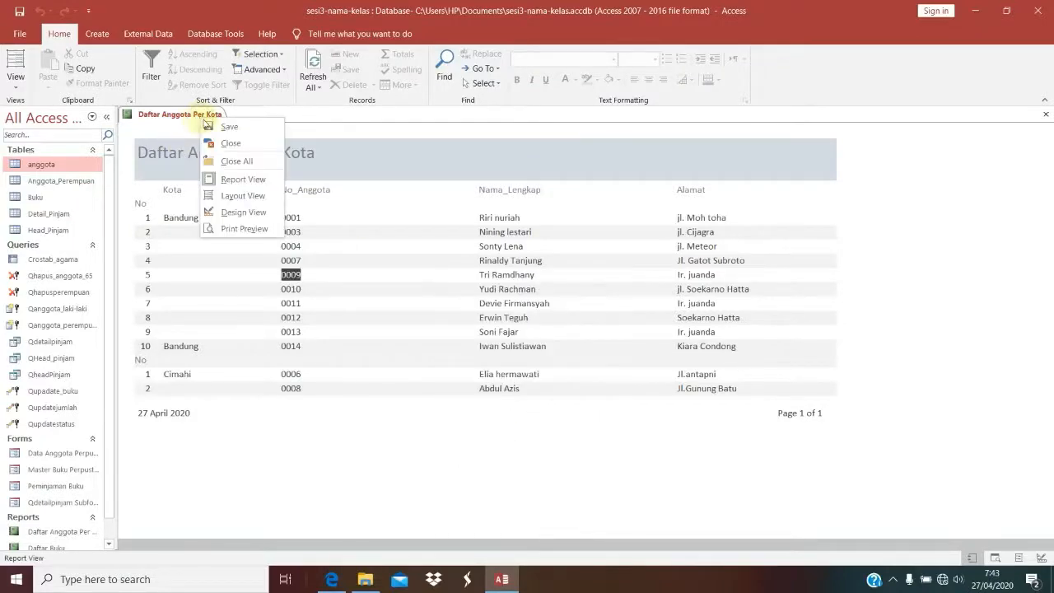
{"action": "left_click", "coordinate": [237, 213]}
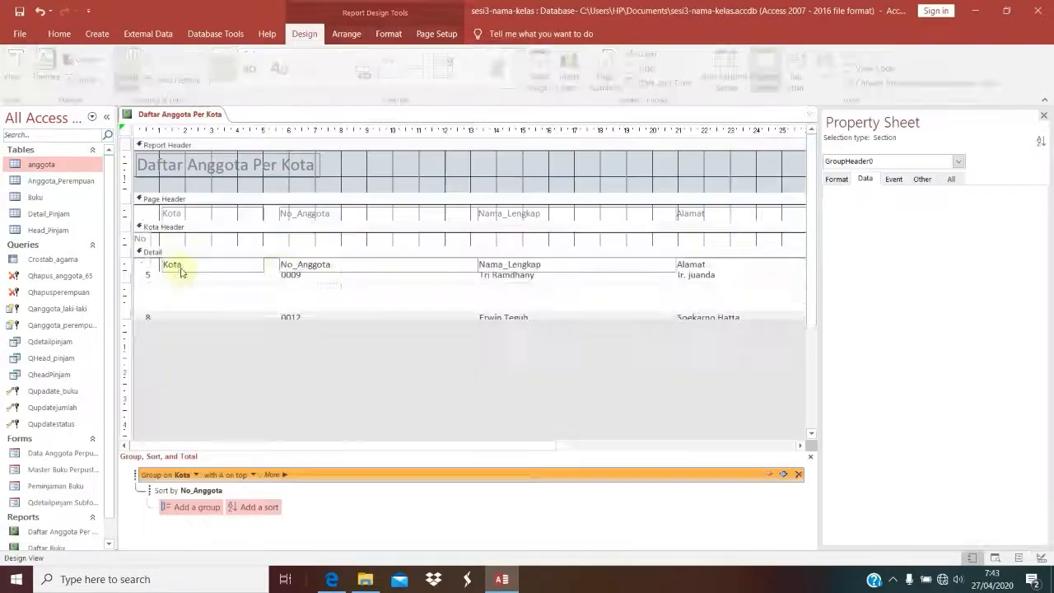
{"action": "left_click", "coordinate": [142, 241]}
{"action": "key", "text": "Delete"}
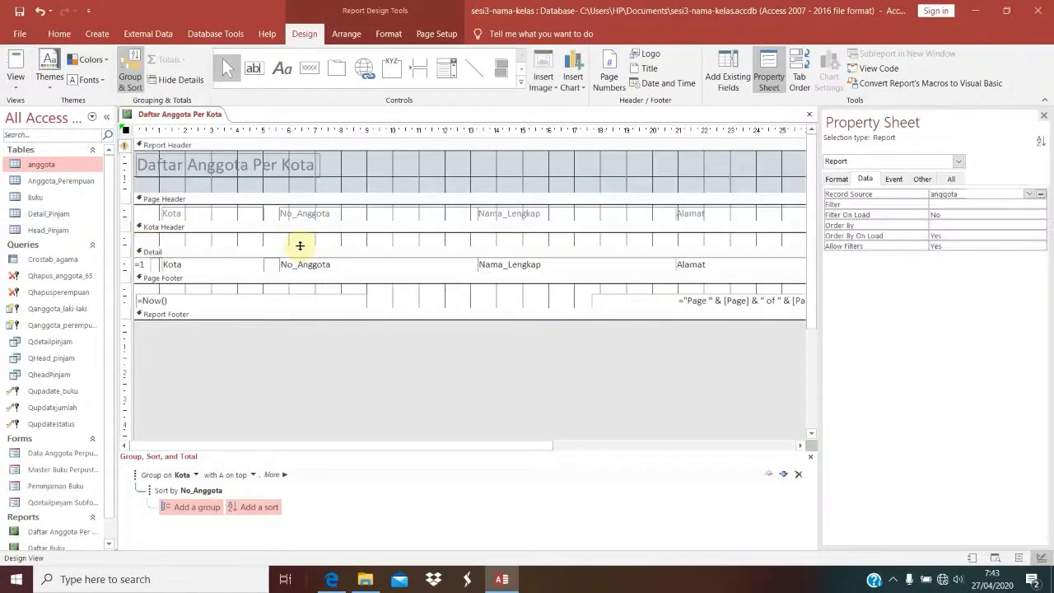
{"action": "left_click_drag", "start_coordinate": [304, 246], "coordinate": [305, 234]}
{"action": "left_click", "coordinate": [152, 254]}
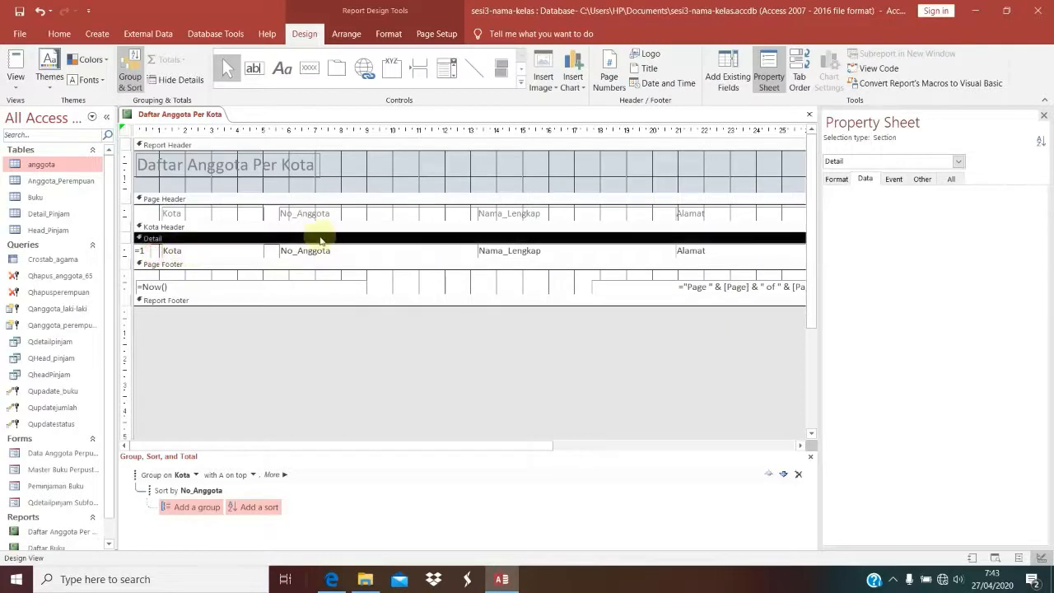
Move the =1 text box in the Detail section to between Kota and No_Anggota, and show the report in Report View.
{"action": "left_click", "coordinate": [141, 249]}
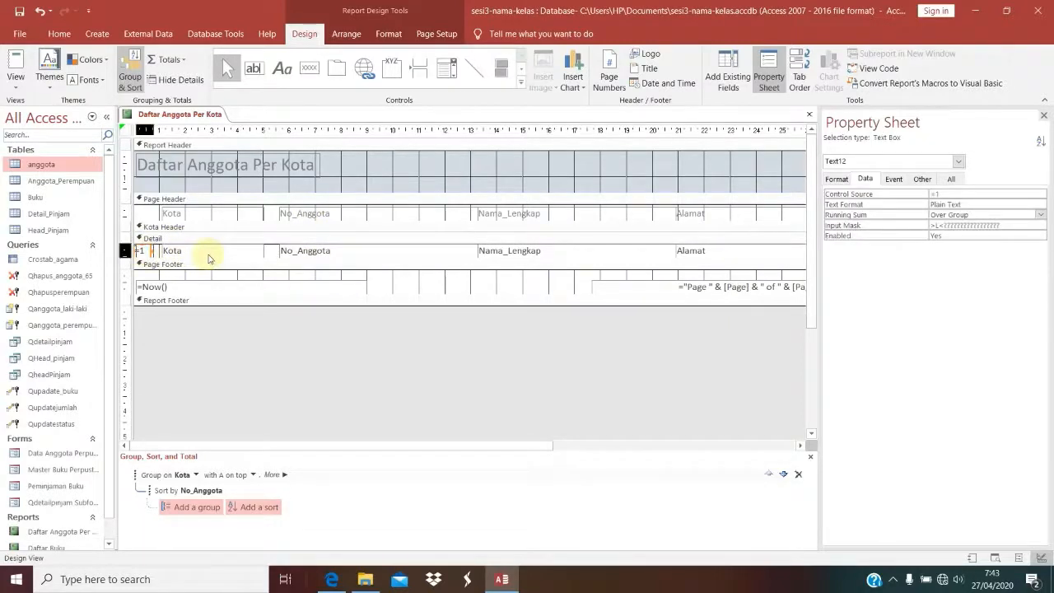
{"action": "key", "text": "Right"}
{"action": "key", "text": "Right"}
{"action": "key", "text": "Right"}
{"action": "key", "text": "Right"}
{"action": "key", "text": "Right"}
{"action": "key", "text": "Right"}
{"action": "key", "text": "Right"}
{"action": "key", "text": "Right"}
{"action": "key", "text": "Right"}
{"action": "key", "text": "Right"}
{"action": "key", "text": "Right"}
{"action": "key", "text": "Right"}
{"action": "key", "text": "Right"}
{"action": "key", "text": "Right"}
{"action": "key", "text": "Right"}
{"action": "key", "text": "Right"}
{"action": "key", "text": "Right"}
{"action": "key", "text": "Right"}
{"action": "key", "text": "Right"}
{"action": "key", "text": "Right"}
{"action": "key", "text": "Left"}
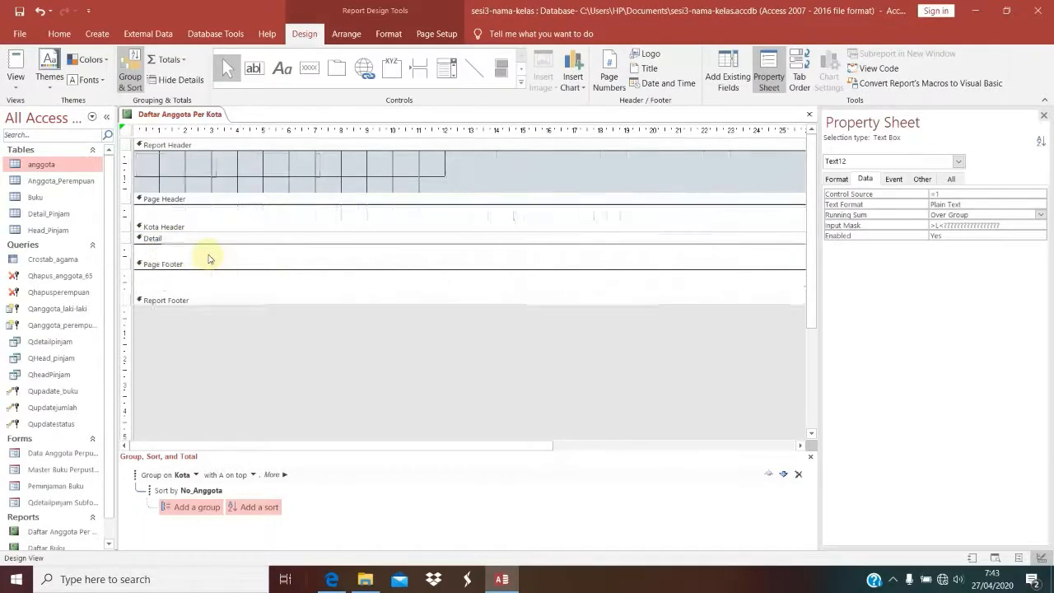
{"action": "left_click", "coordinate": [207, 255]}
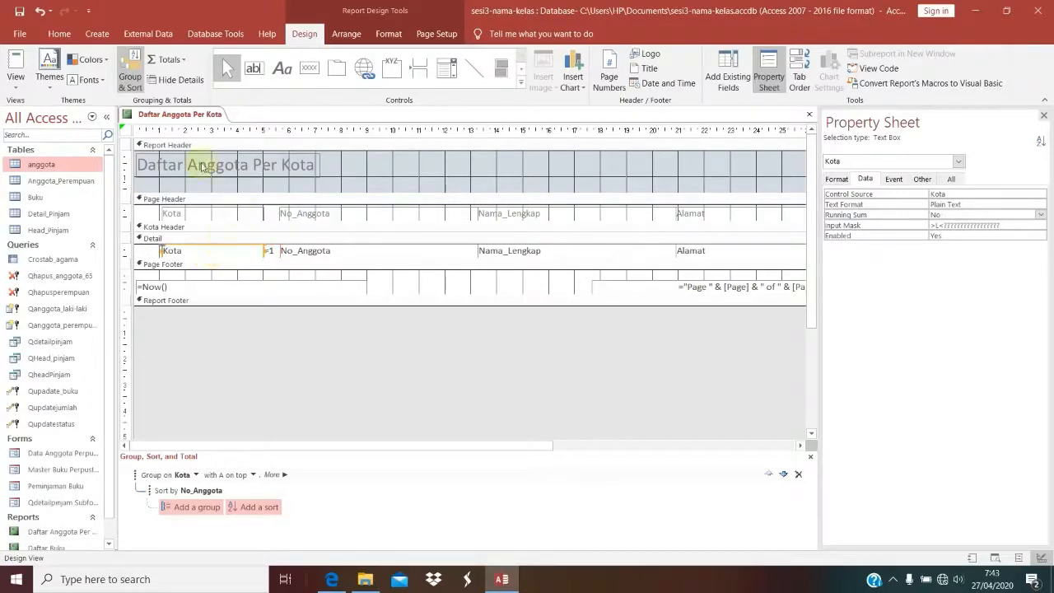
{"action": "left_click", "coordinate": [13, 71]}
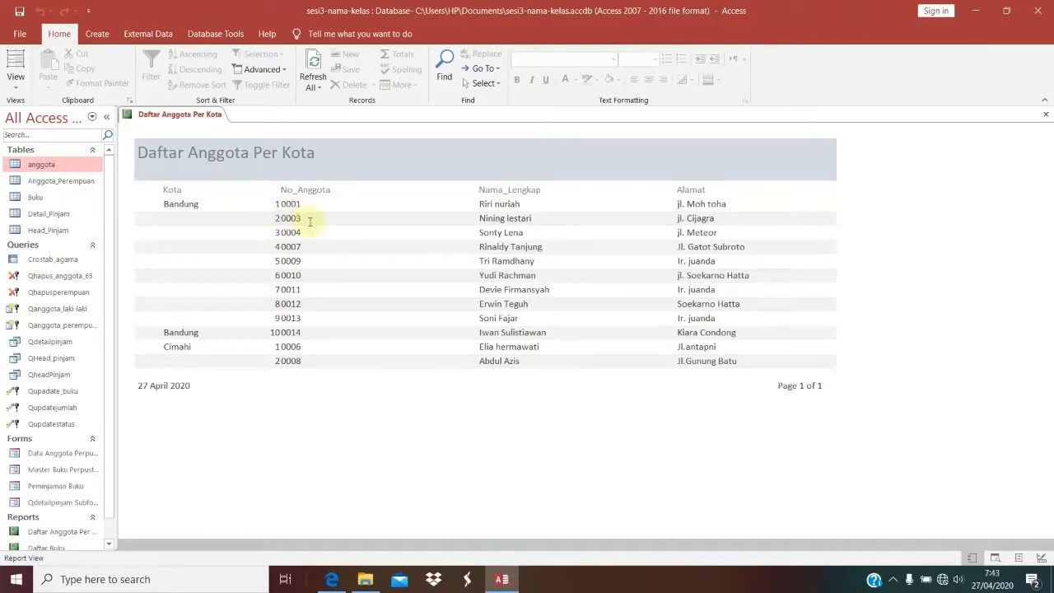
Shift the =1 text box in Design View slightly away from No_Anggota, and show the spacing in Report View.
{"action": "right_click", "coordinate": [386, 250]}
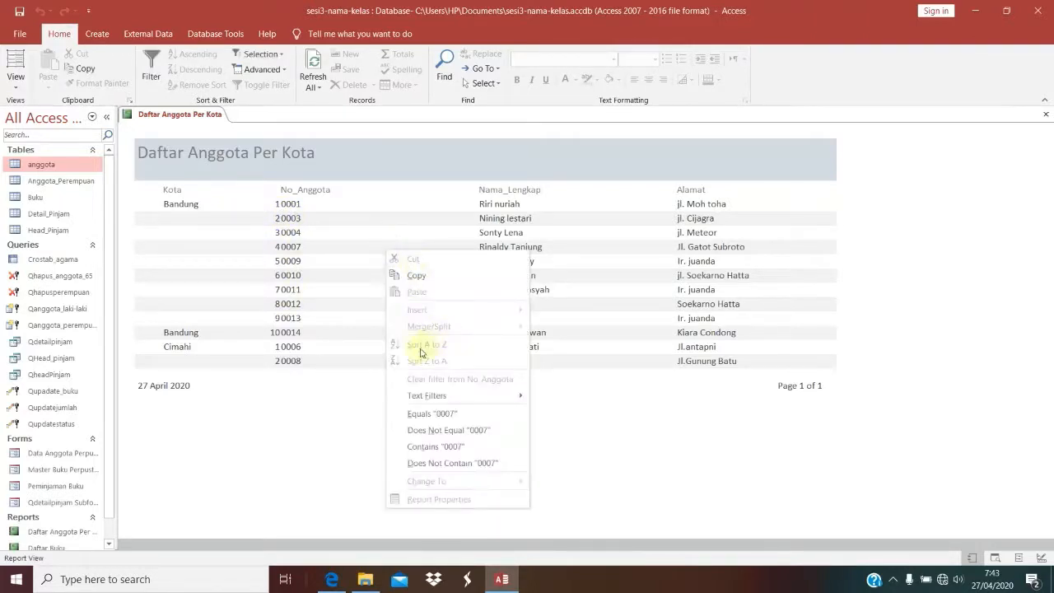
{"action": "right_click", "coordinate": [379, 196]}
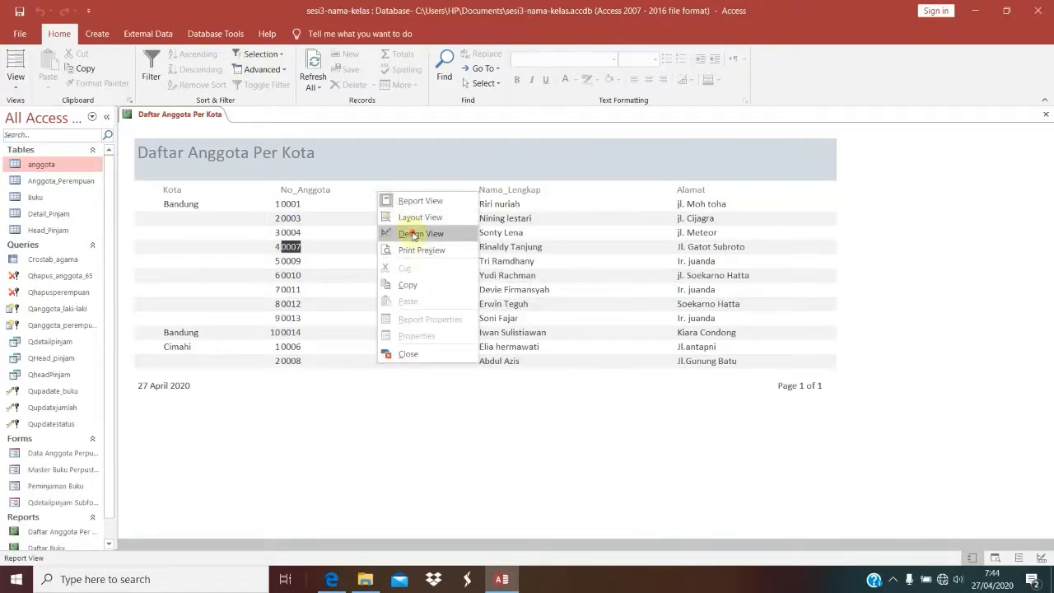
{"action": "left_click", "coordinate": [416, 233]}
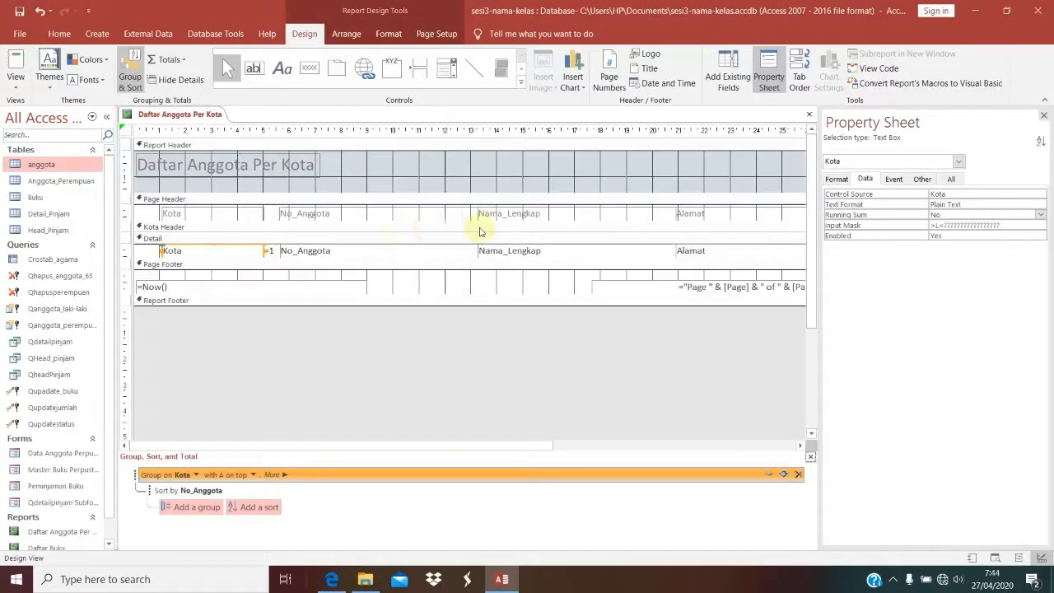
{"action": "left_click", "coordinate": [270, 250]}
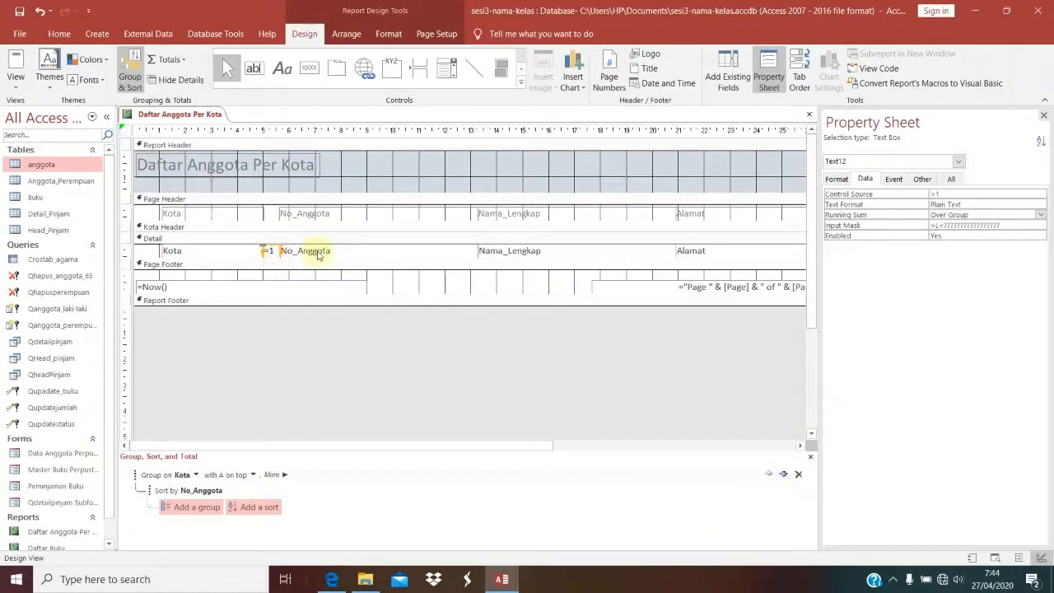
{"action": "key", "text": "Left"}
{"action": "key", "text": "Left"}
{"action": "key", "text": "Left"}
{"action": "key", "text": "Left"}
{"action": "key", "text": "Left"}
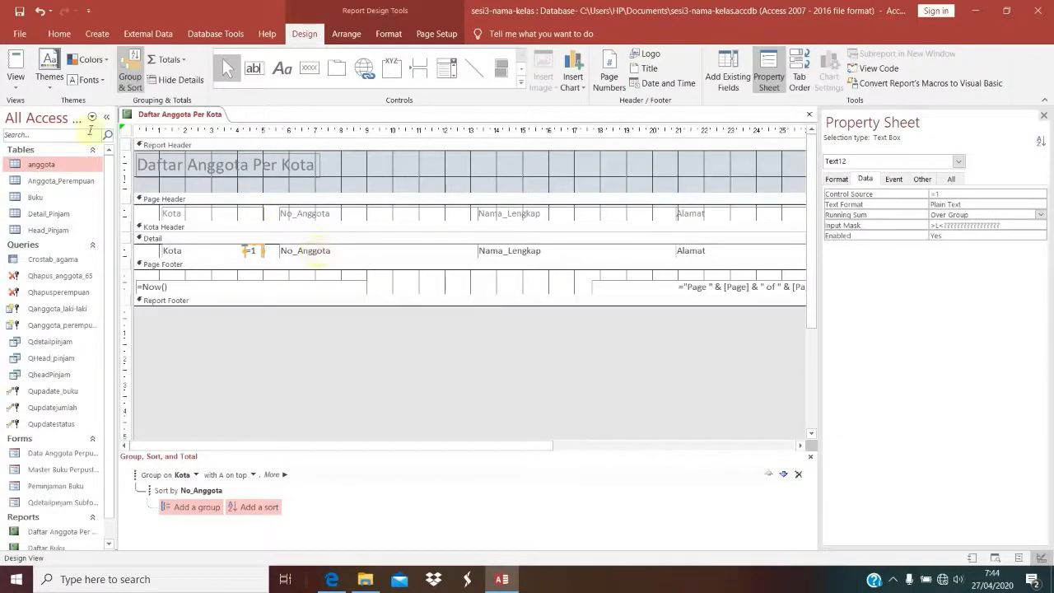
{"action": "left_click", "coordinate": [15, 66]}
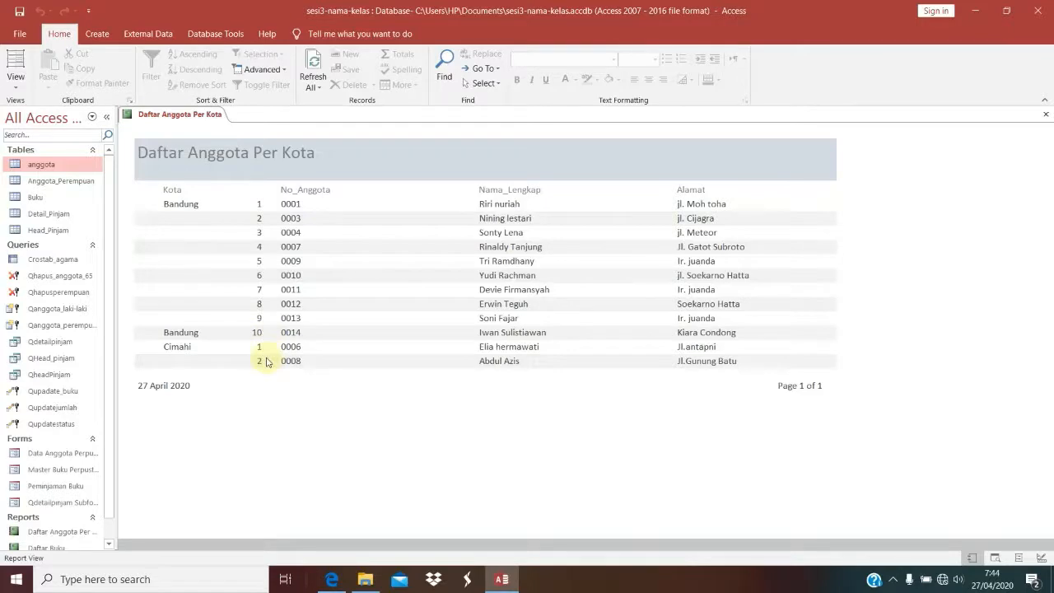
Return to Design View and add a group level on Jenis_Kelamin below the No_Anggota sort.
{"action": "right_click", "coordinate": [380, 287]}
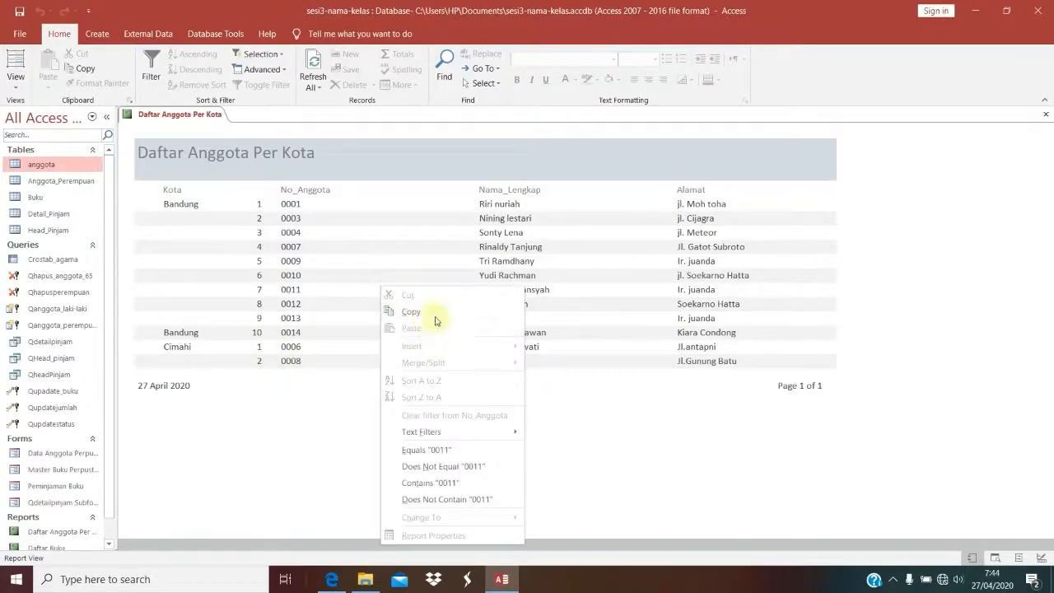
{"action": "right_click", "coordinate": [347, 202]}
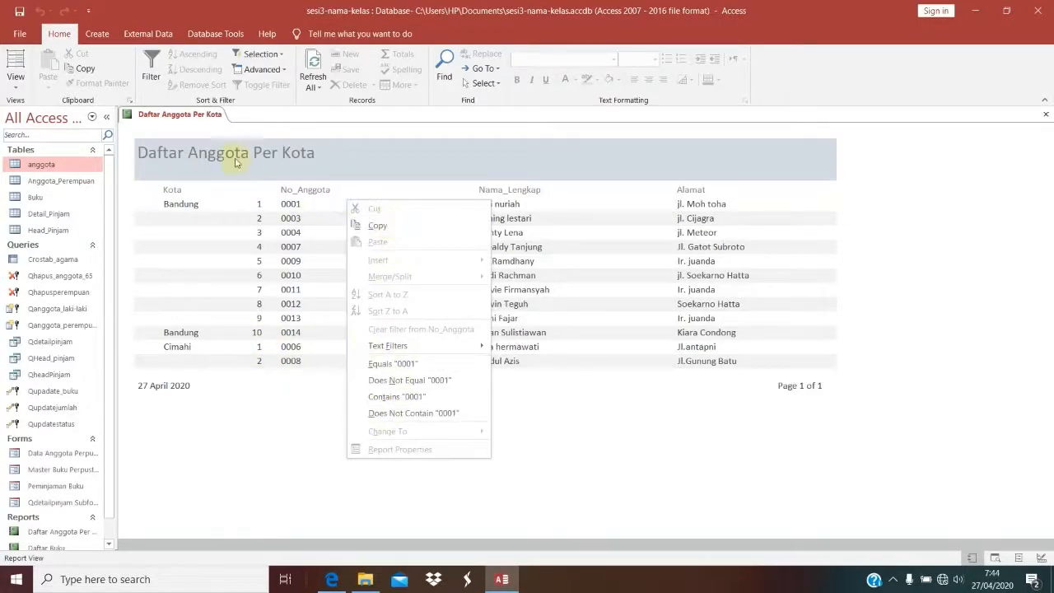
{"action": "right_click", "coordinate": [193, 120]}
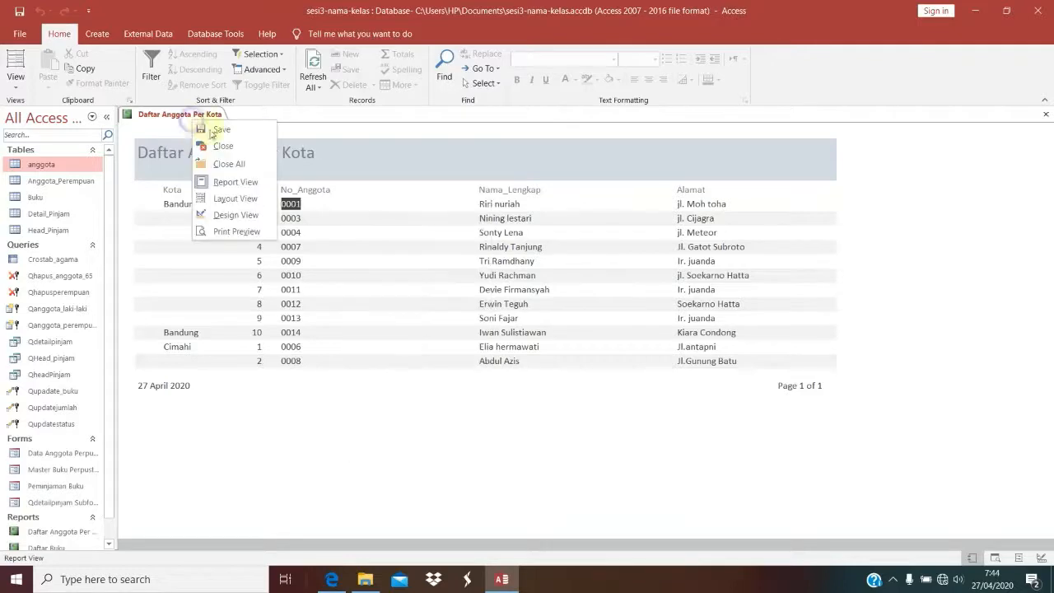
{"action": "left_click", "coordinate": [221, 216]}
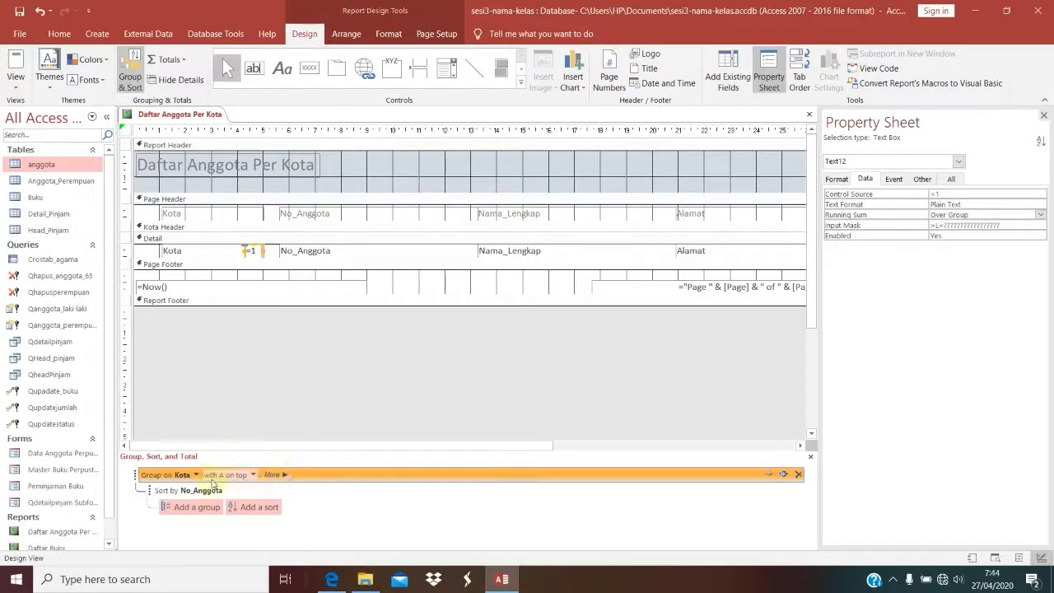
{"action": "left_click", "coordinate": [200, 507]}
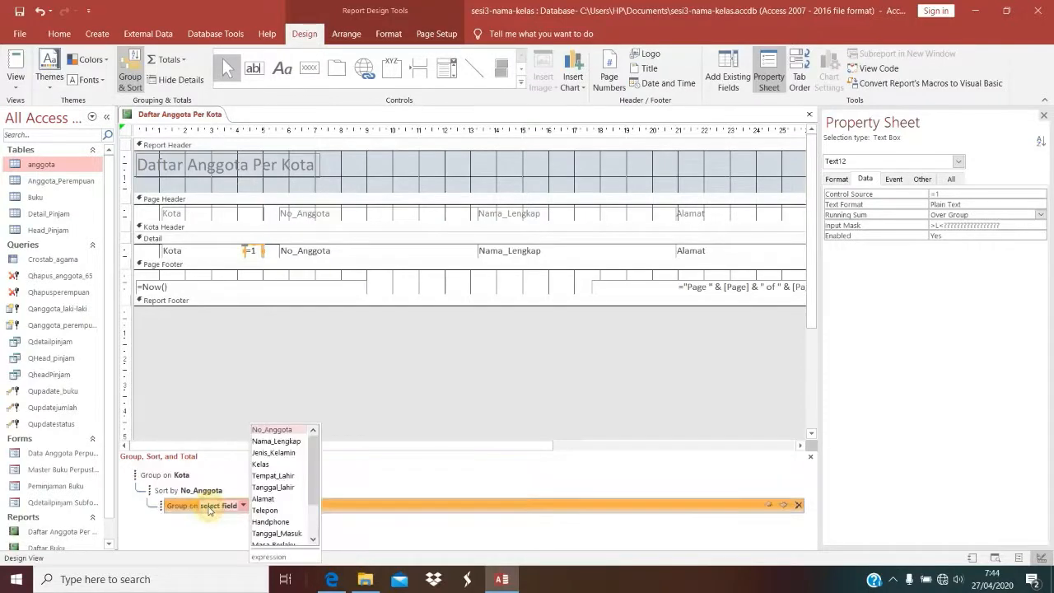
{"action": "left_click", "coordinate": [281, 454]}
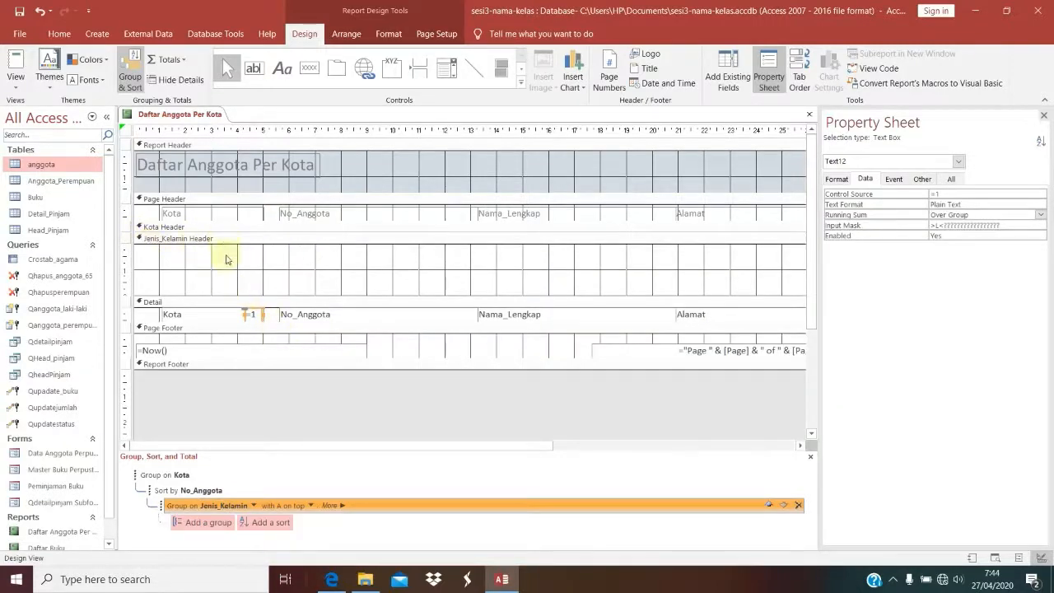
{"action": "left_click", "coordinate": [230, 302]}
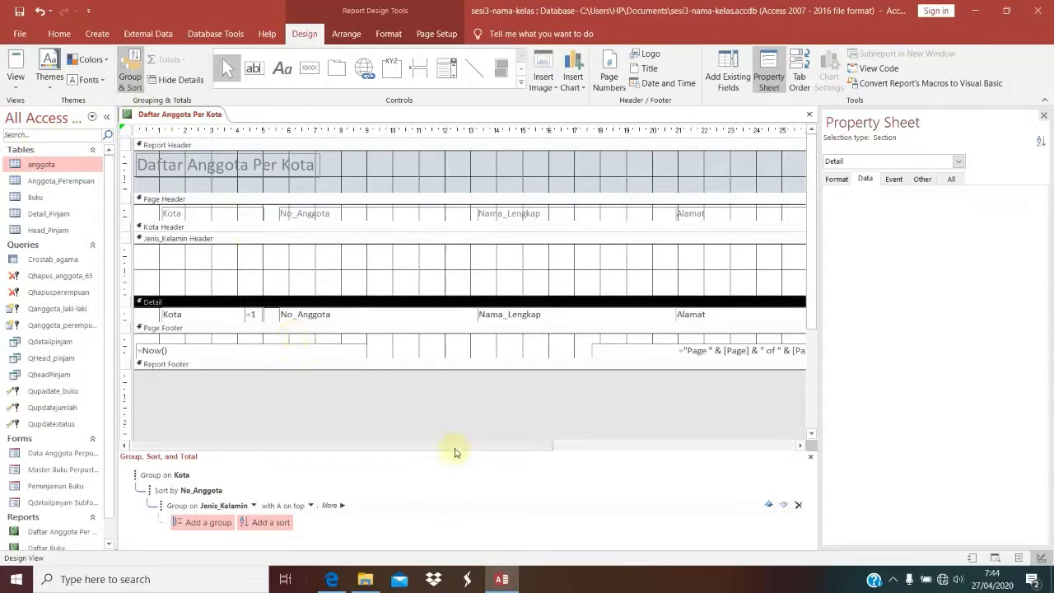
Switch to the practice PDF in Edge and examine the Latihan 3 report, Laporan Peminjaman Buku, and its creation steps.
{"action": "left_click", "coordinate": [331, 579]}
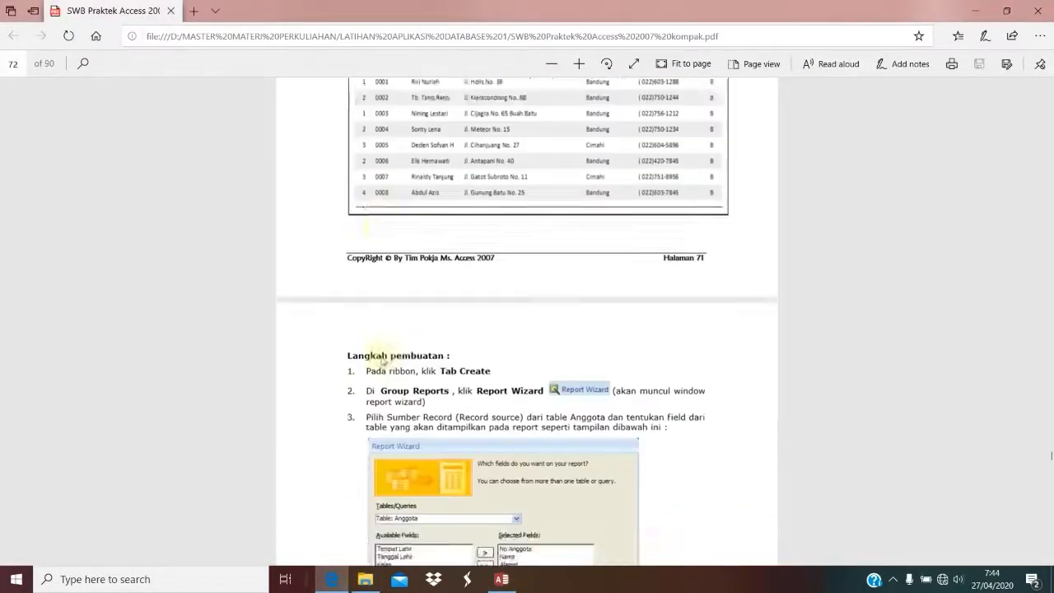
{"action": "scroll", "coordinate": [382, 360], "scroll_direction": "down", "scroll_amount": 10}
{"action": "scroll", "coordinate": [383, 356], "scroll_direction": "up", "scroll_amount": 3}
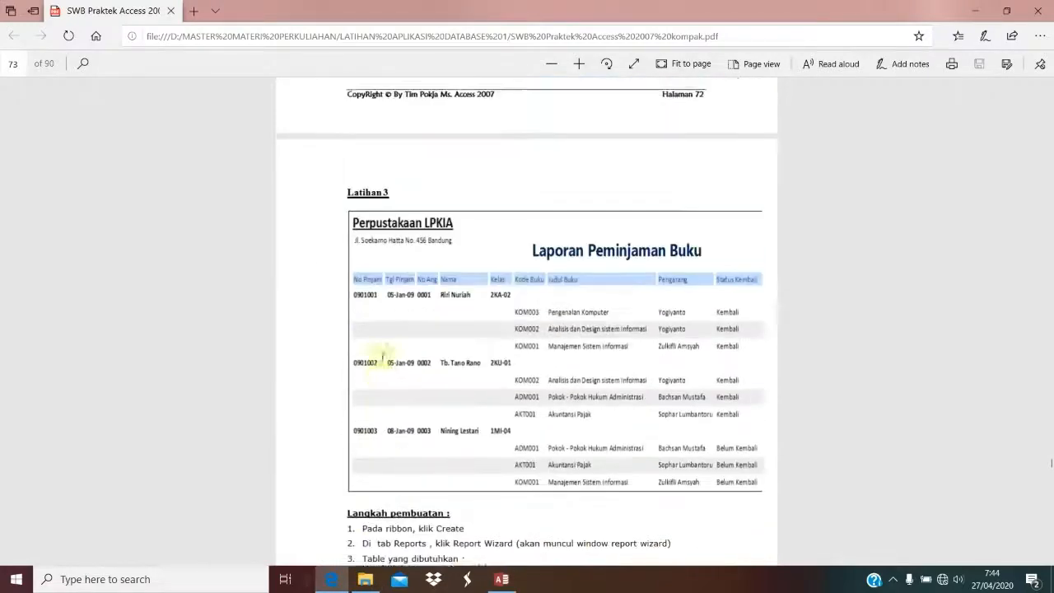
{"action": "scroll", "coordinate": [382, 356], "scroll_direction": "up", "scroll_amount": 1}
{"action": "scroll", "coordinate": [382, 356], "scroll_direction": "down", "scroll_amount": 3}
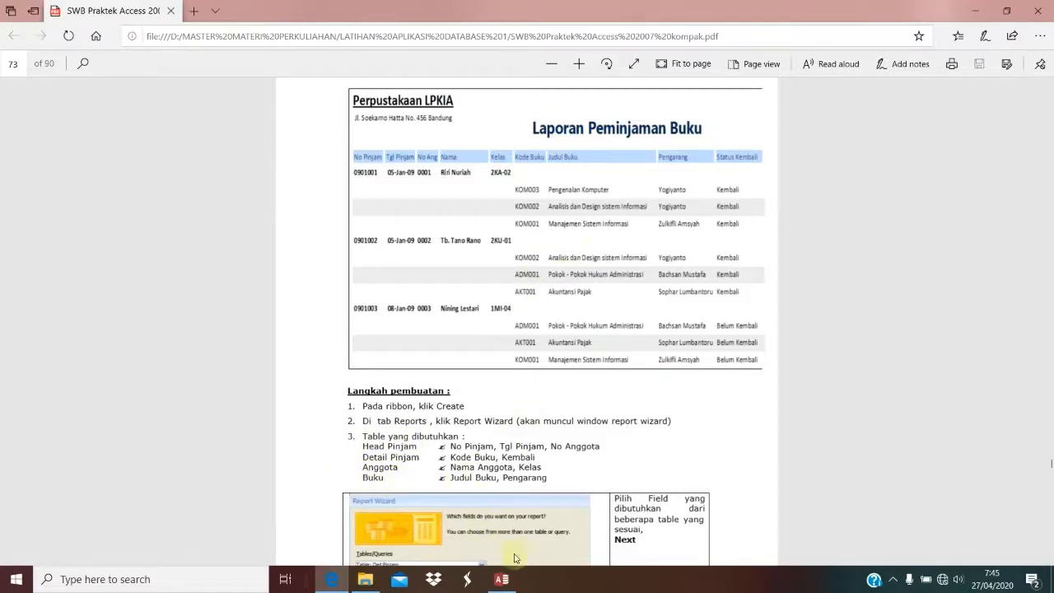
Switch back to Access and close the Daftar Anggota Per Kota report, saving its design changes.
{"action": "left_click", "coordinate": [502, 581]}
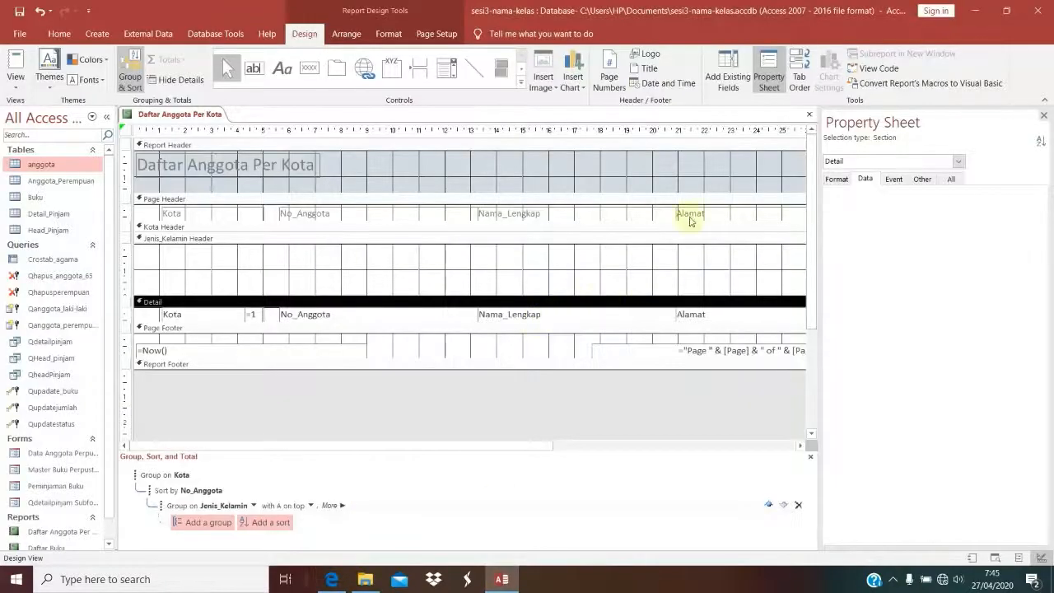
{"action": "left_click", "coordinate": [810, 115]}
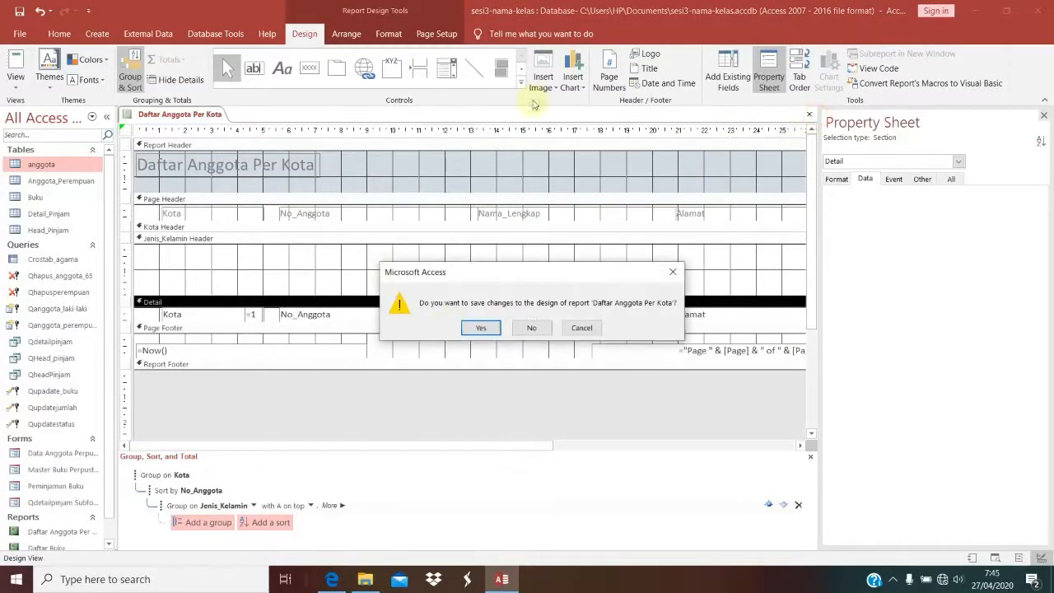
{"action": "left_click", "coordinate": [481, 328]}
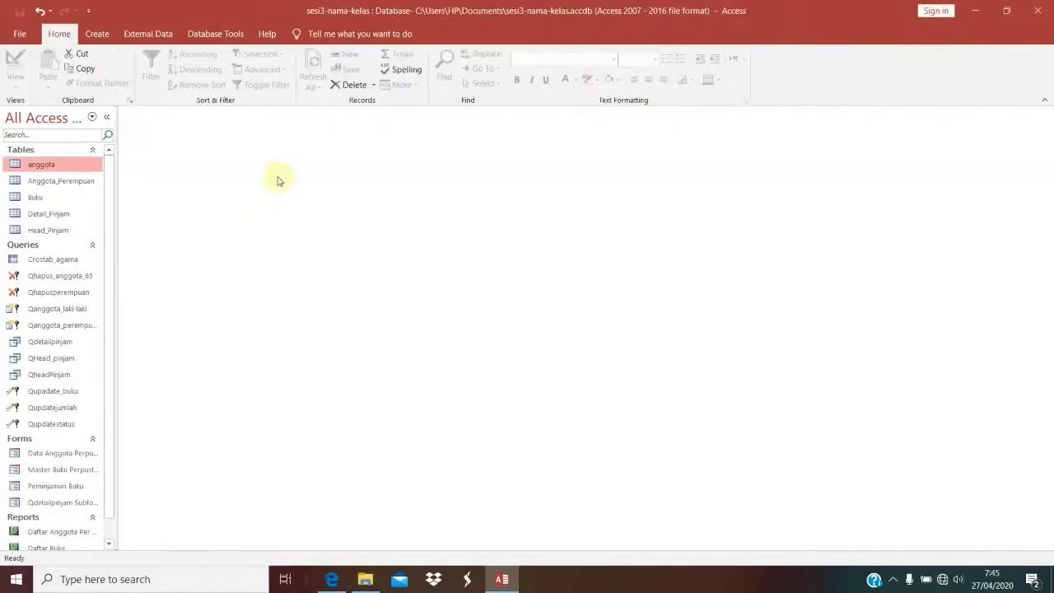
Start the Report Wizard, check the practice PDF's field list in Edge, and add No_Pinjam, No_Anggota and Tanggal_Pinjam from the Head_Pinjam table.
{"action": "left_click", "coordinate": [98, 34]}
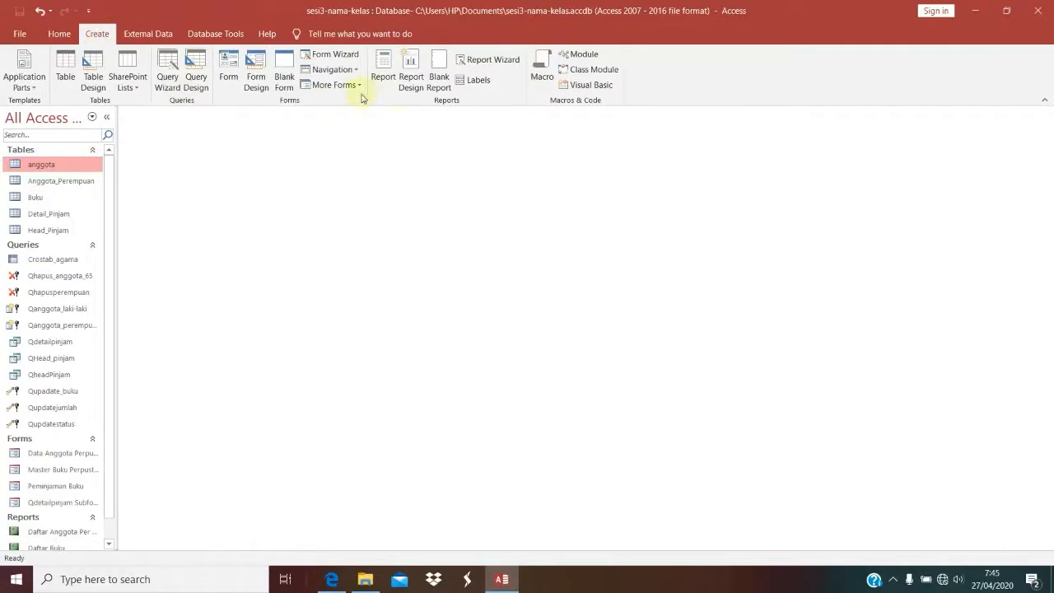
{"action": "left_click", "coordinate": [489, 59]}
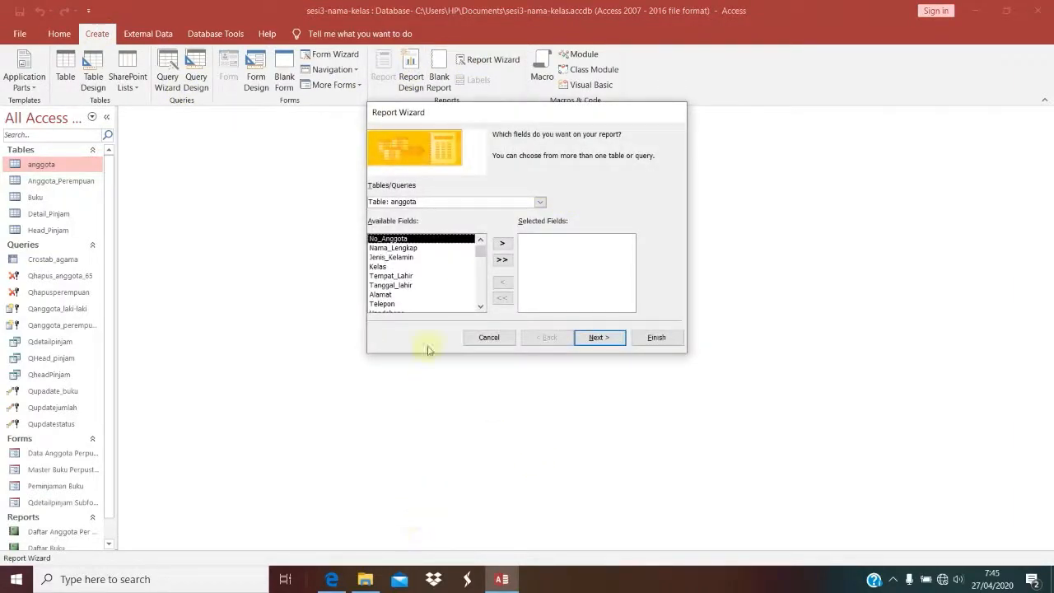
{"action": "left_click", "coordinate": [331, 580]}
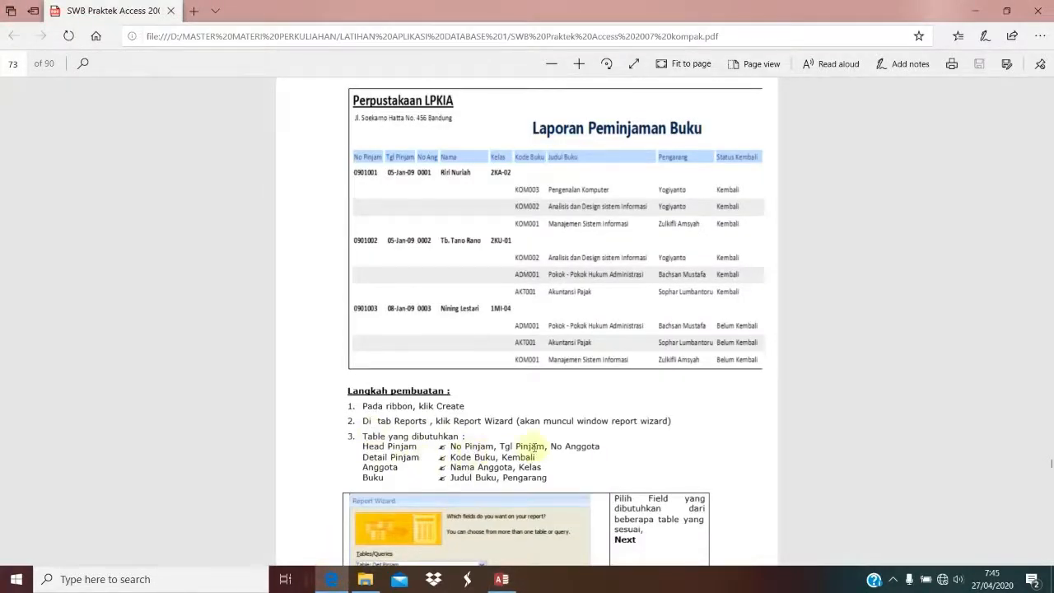
{"action": "left_click", "coordinate": [501, 579]}
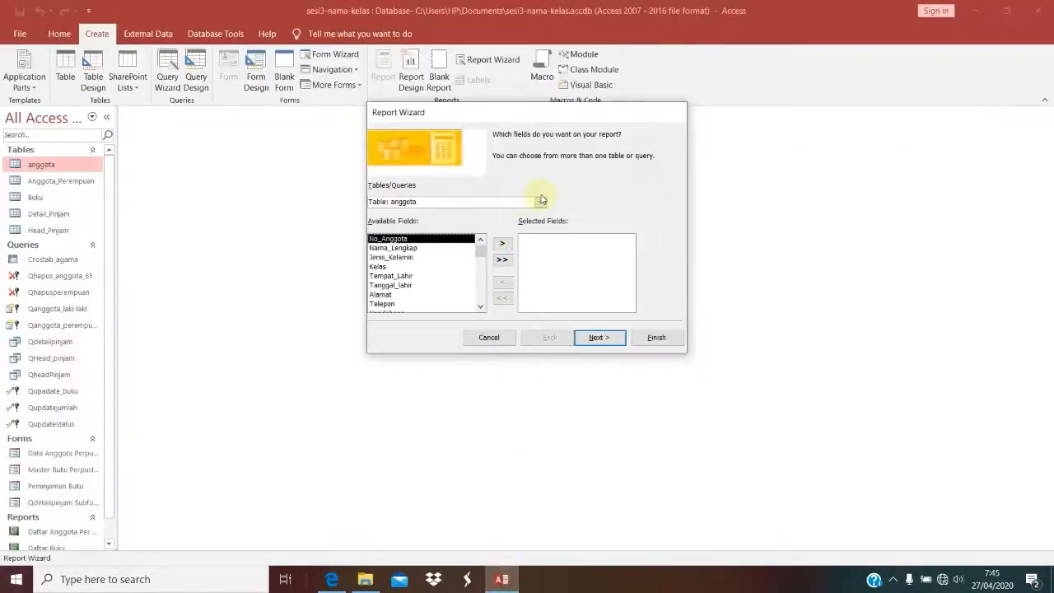
{"action": "left_click", "coordinate": [540, 201]}
{"action": "left_click", "coordinate": [458, 257]}
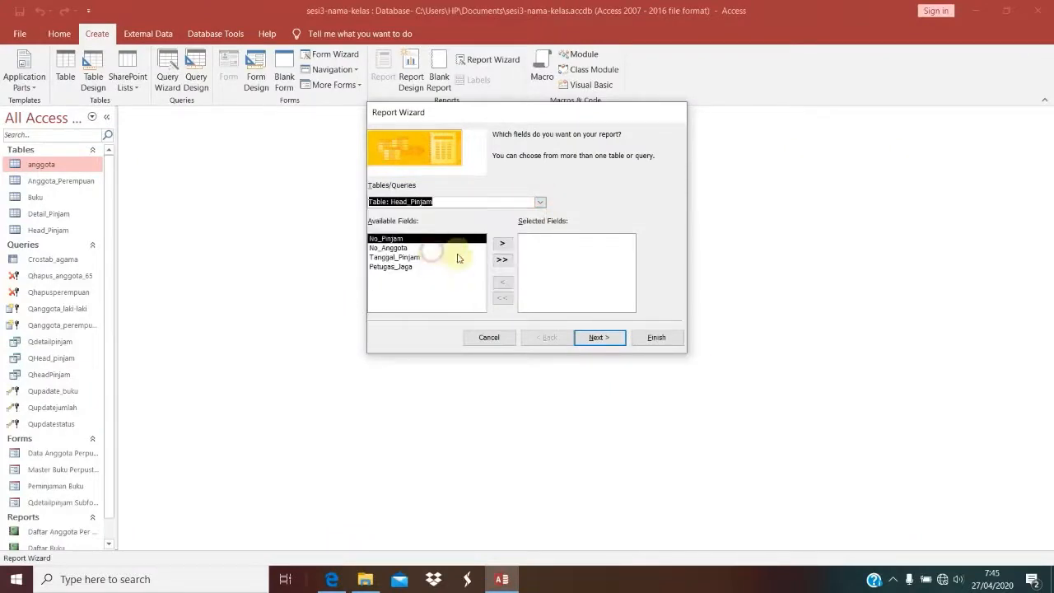
{"action": "left_click", "coordinate": [504, 245]}
{"action": "left_click", "coordinate": [502, 245]}
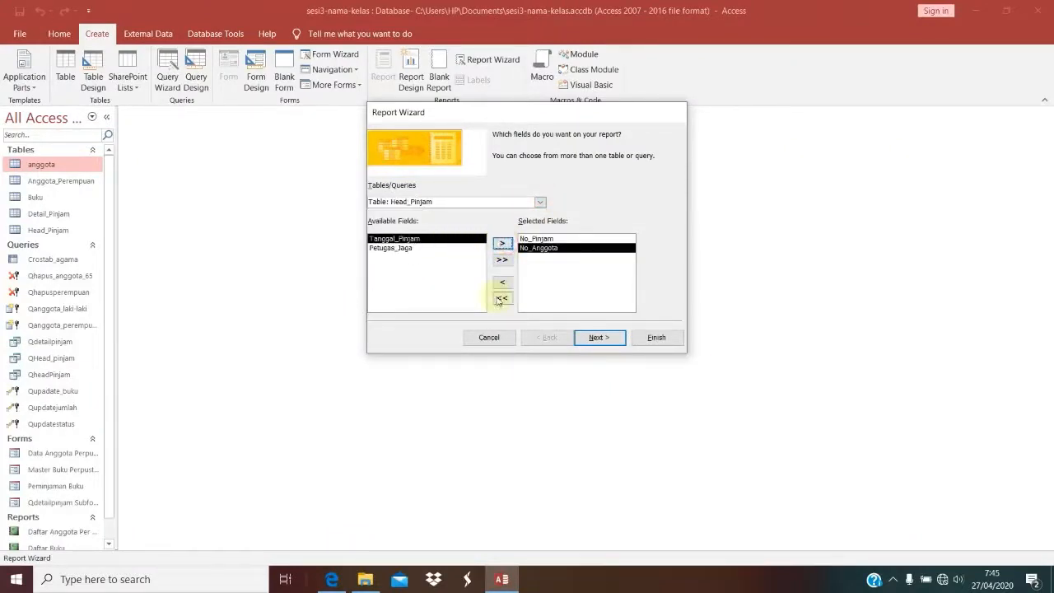
{"action": "left_click", "coordinate": [503, 244]}
Check the field order in the PDF in Edge, and back in Access move No_Anggota after Tanggal_Pinjam in the selected fields.
{"action": "left_click", "coordinate": [331, 579]}
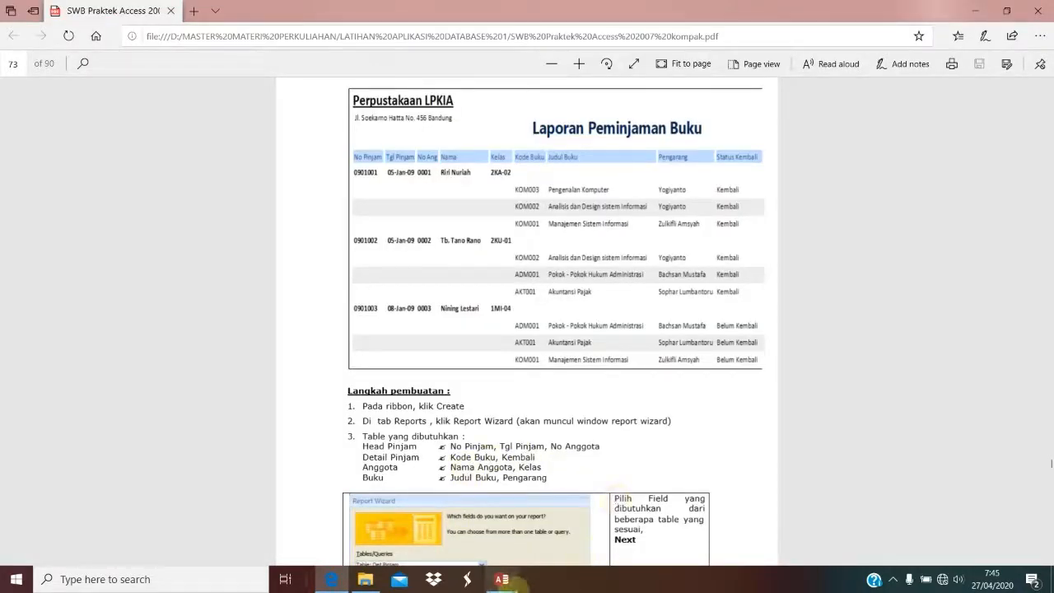
{"action": "left_click", "coordinate": [501, 579]}
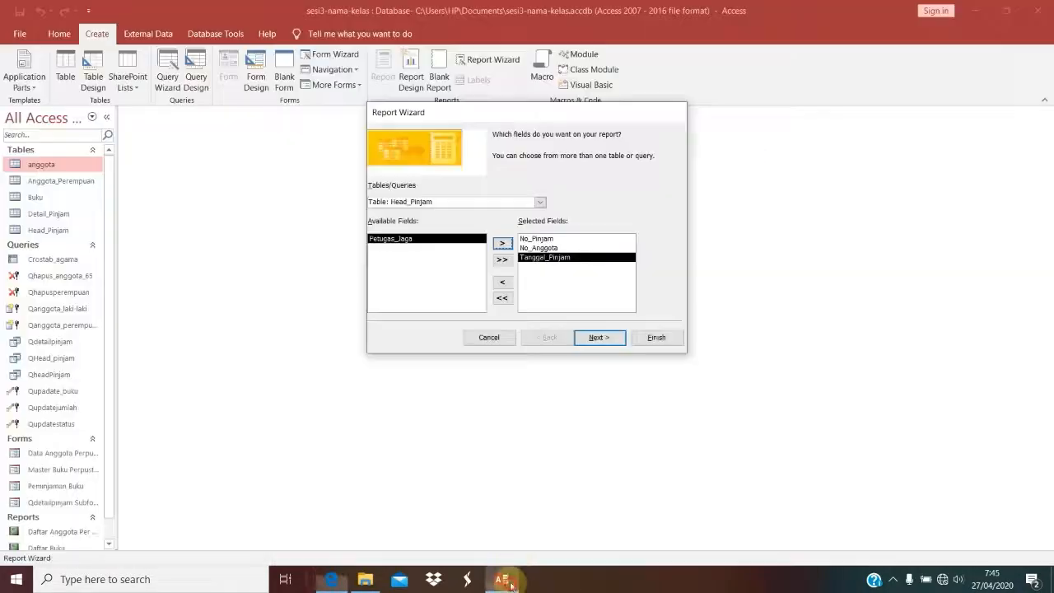
{"action": "left_click", "coordinate": [558, 248]}
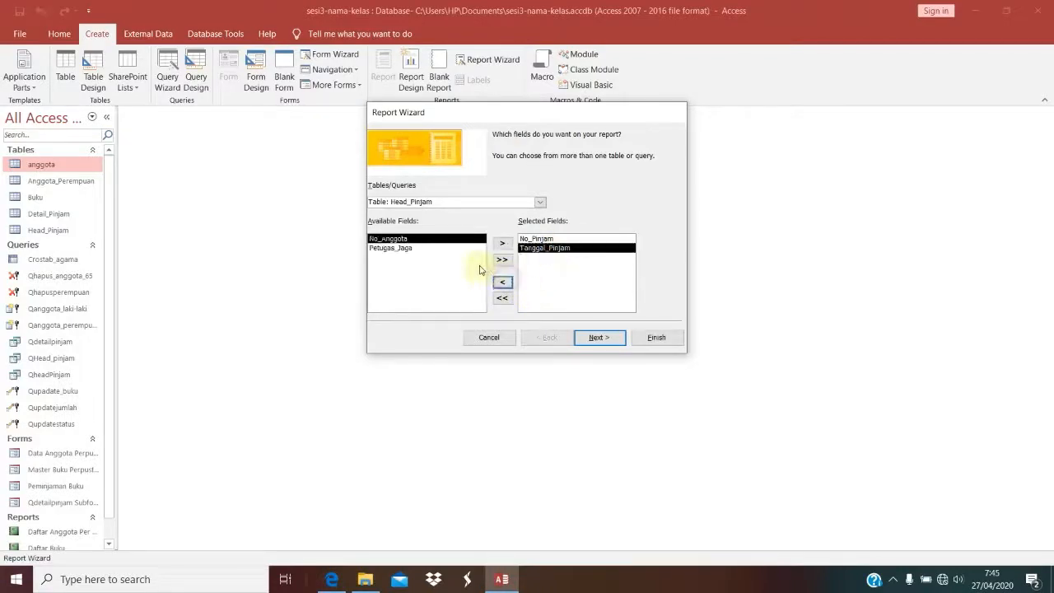
{"action": "double_click", "coordinate": [399, 239]}
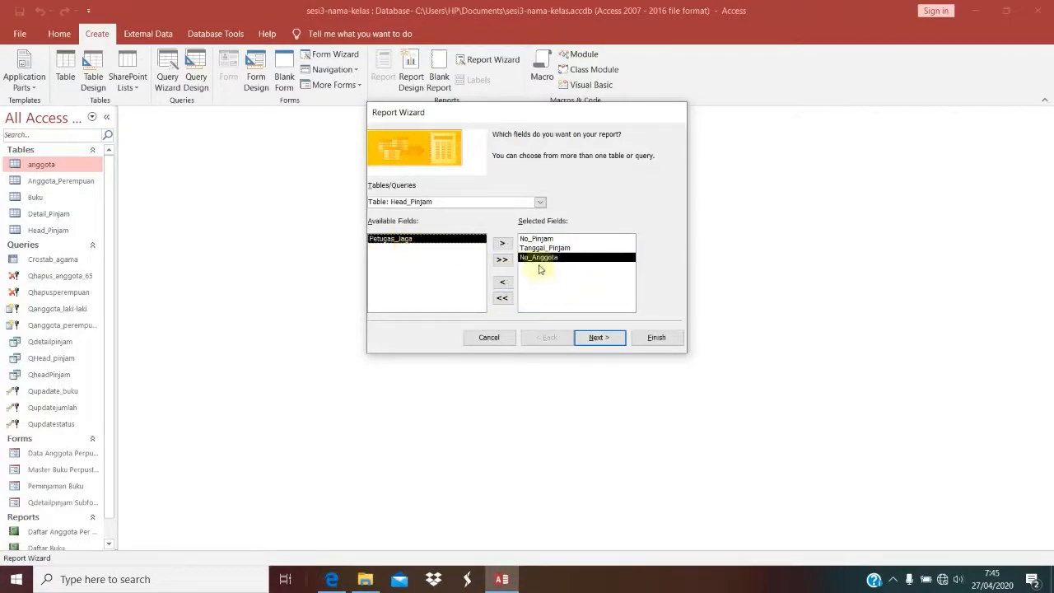
Consult the field list in the Edge PDF, and back in Access add Kode_buku and Status_Kembali from the Detail_Pinjam table.
{"action": "left_click", "coordinate": [331, 579]}
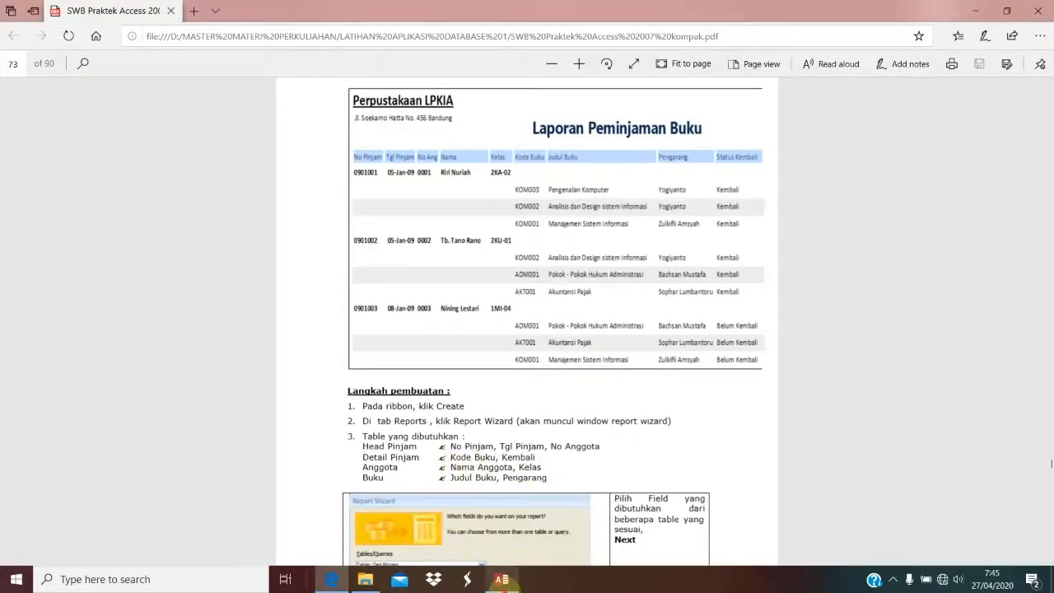
{"action": "left_click", "coordinate": [501, 579]}
{"action": "left_click", "coordinate": [539, 202]}
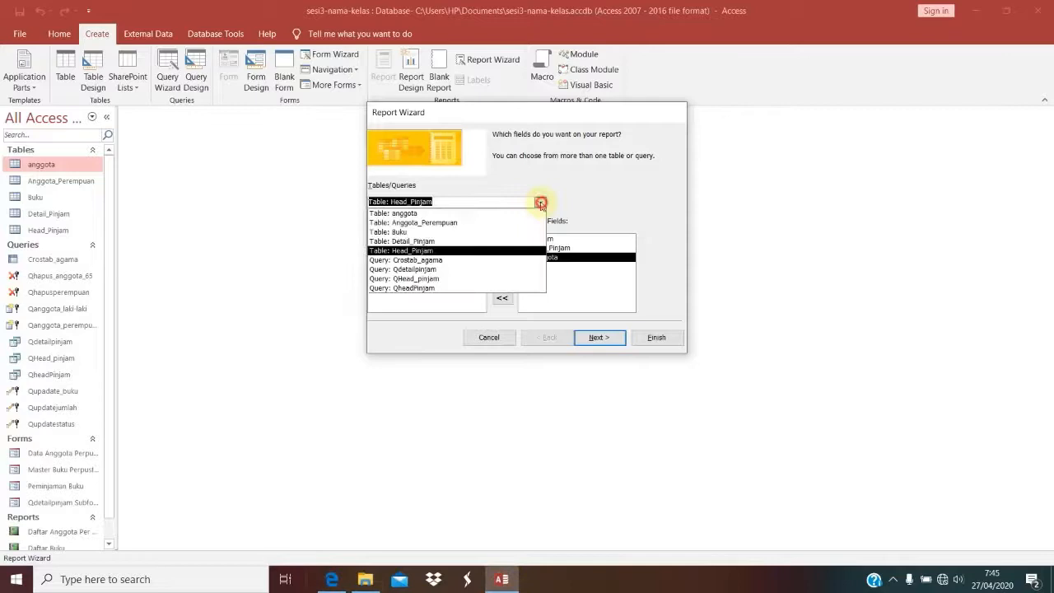
{"action": "left_click", "coordinate": [437, 239]}
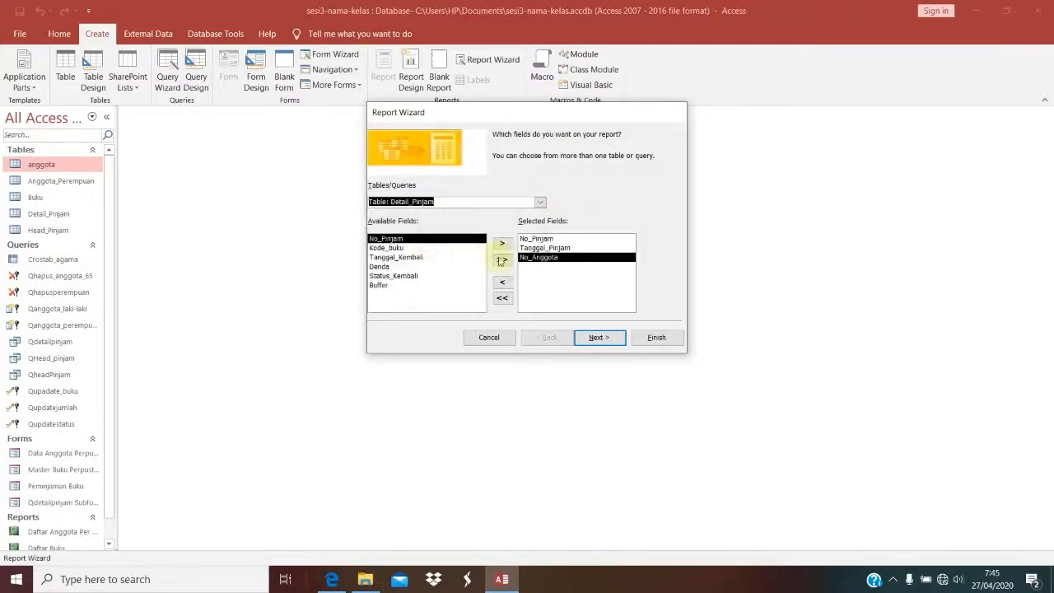
{"action": "double_click", "coordinate": [395, 248]}
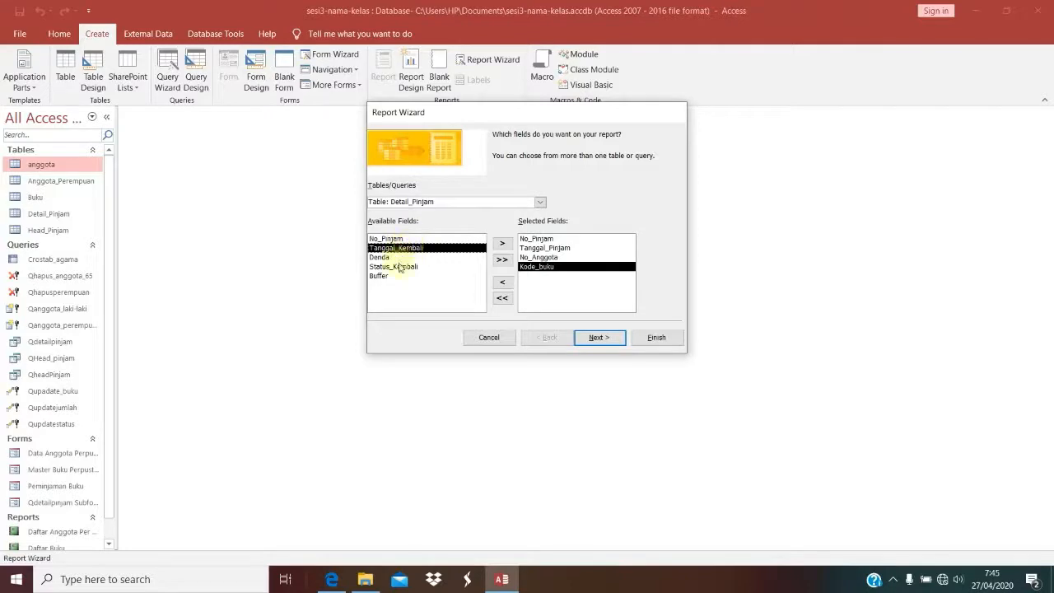
{"action": "double_click", "coordinate": [396, 267]}
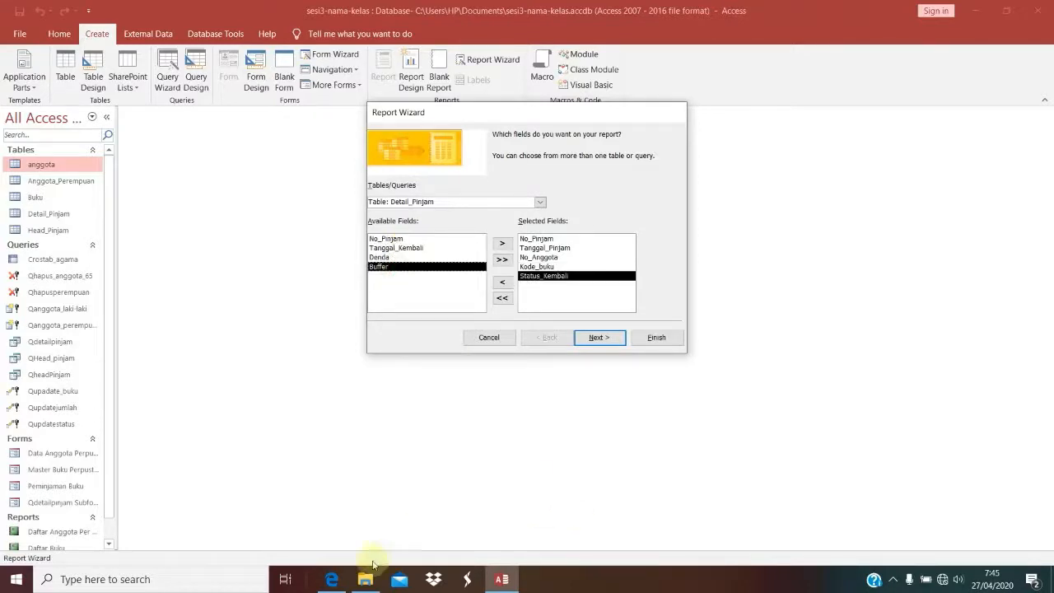
Look up the member fields in the Edge PDF, and back in Access add Nama_Lengkap and Kelas from the anggota table.
{"action": "left_click", "coordinate": [333, 579]}
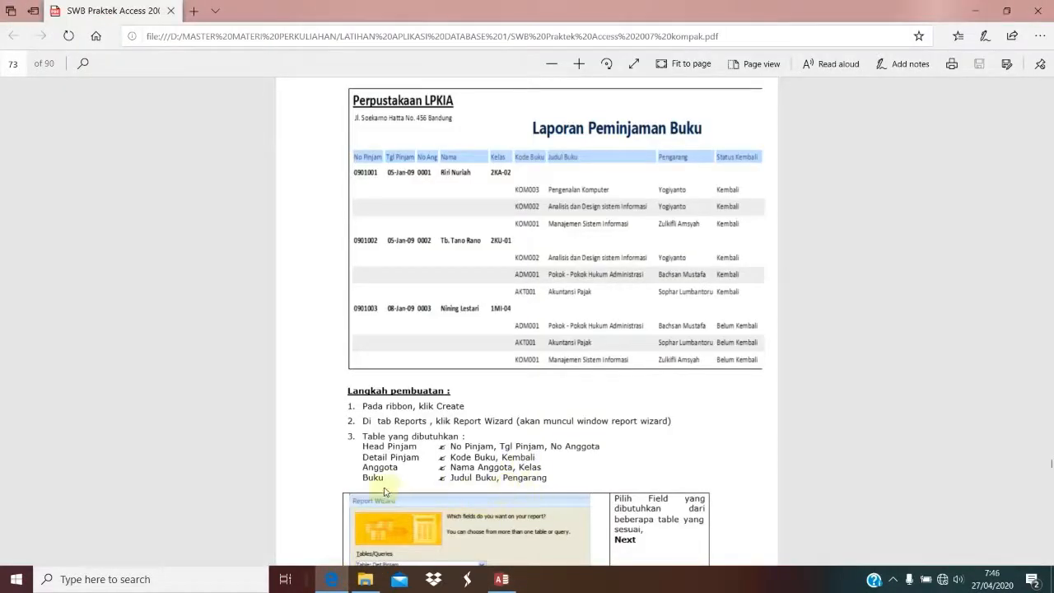
{"action": "left_click", "coordinate": [502, 579]}
{"action": "left_click", "coordinate": [540, 201]}
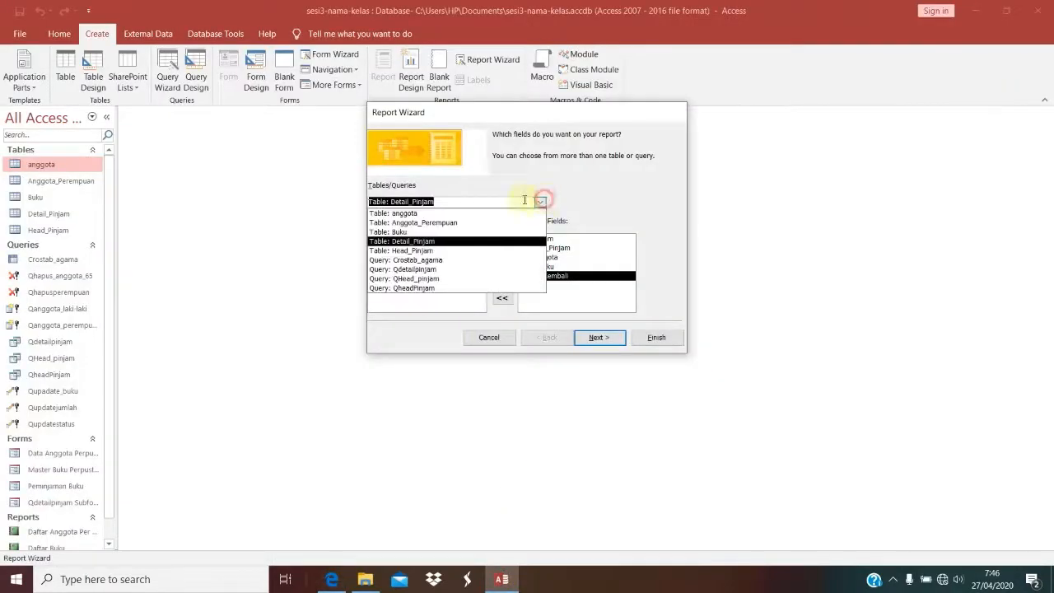
{"action": "left_click", "coordinate": [426, 215]}
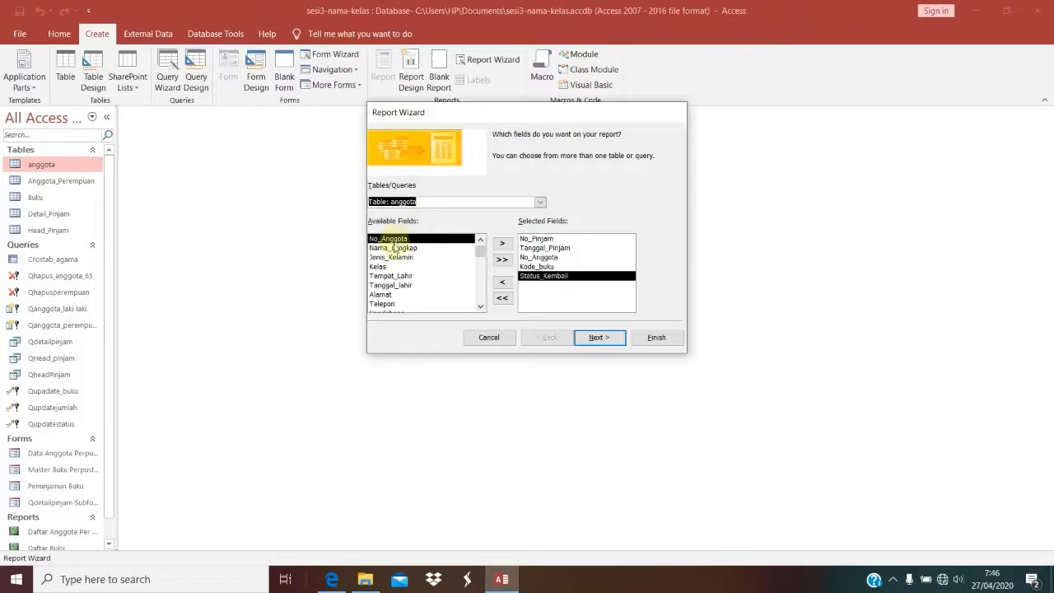
{"action": "double_click", "coordinate": [393, 247]}
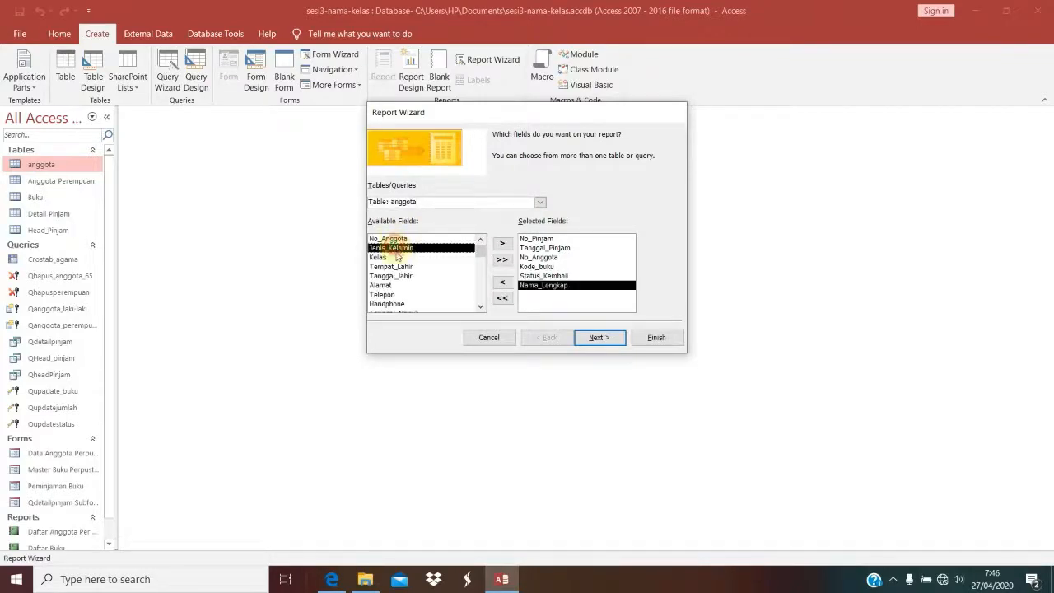
{"action": "double_click", "coordinate": [380, 257]}
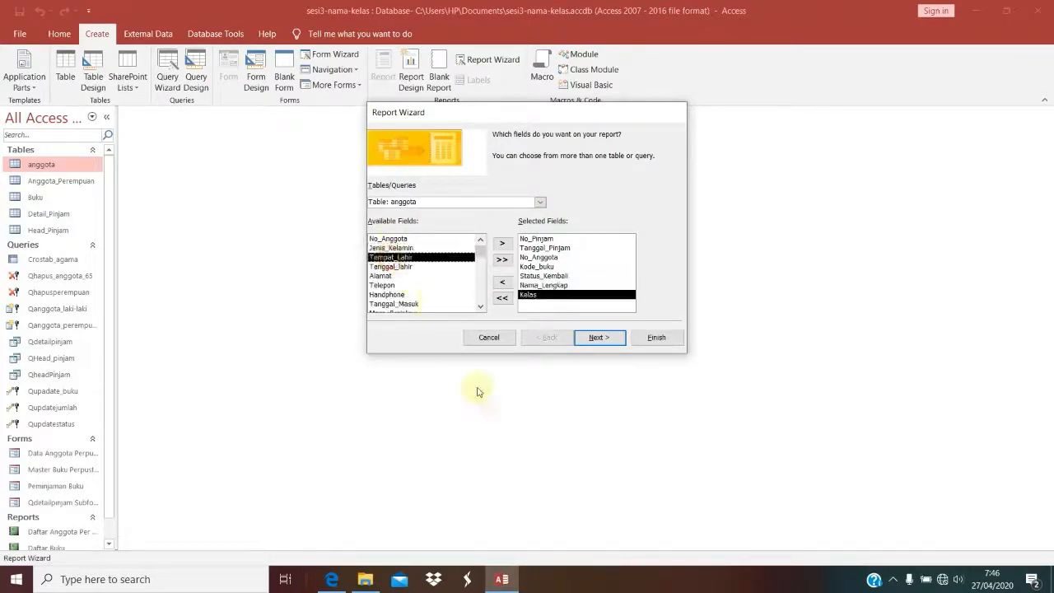
Look up the book fields in the Edge PDF, and back in Access add Judul_Buku and Pengarang from the Buku table.
{"action": "left_click", "coordinate": [331, 580]}
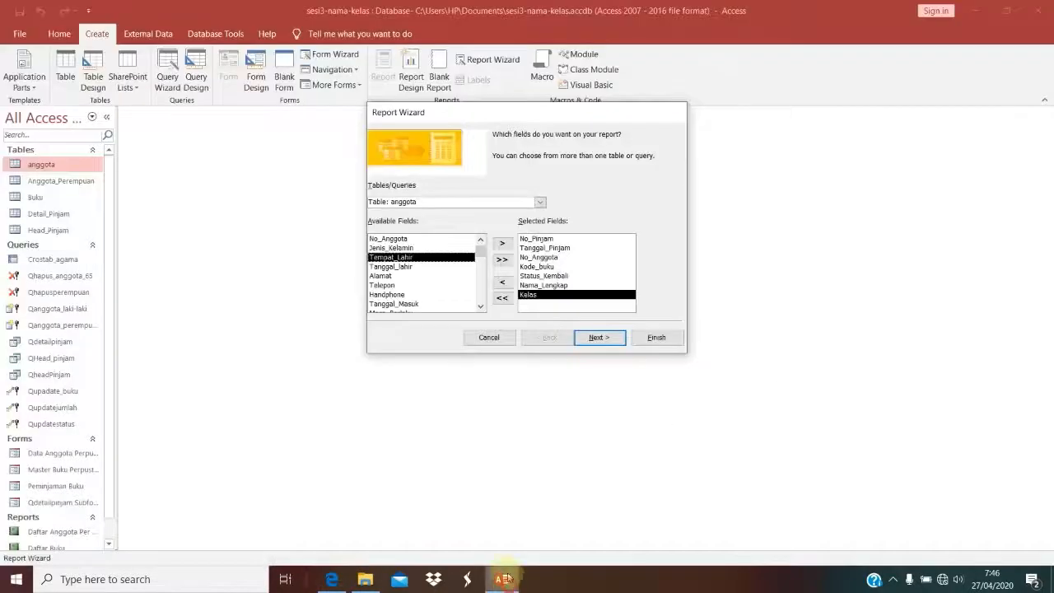
{"action": "left_click", "coordinate": [501, 579]}
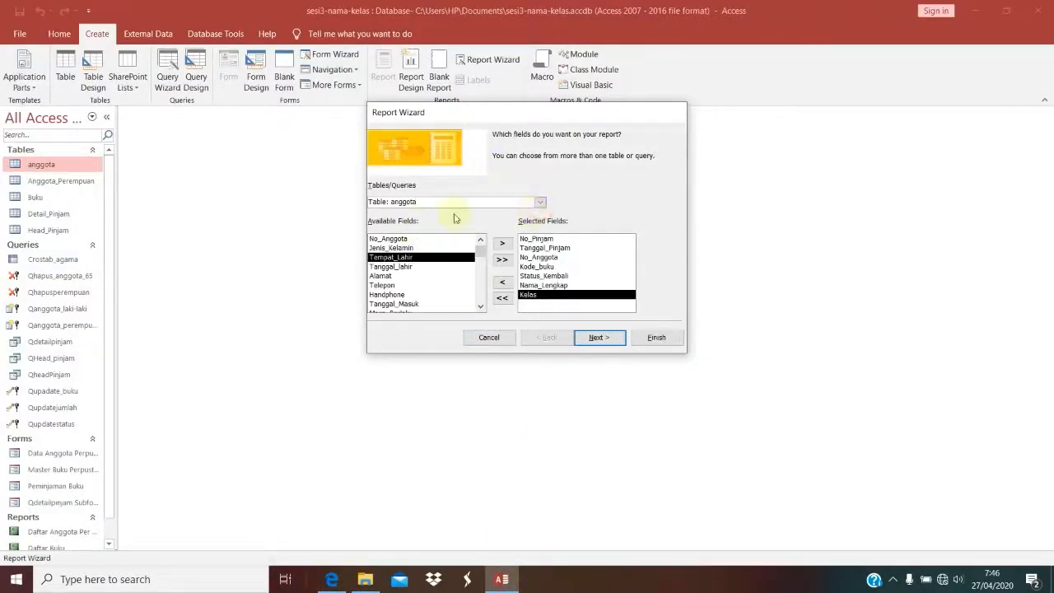
{"action": "left_click", "coordinate": [539, 202]}
{"action": "left_click", "coordinate": [403, 230]}
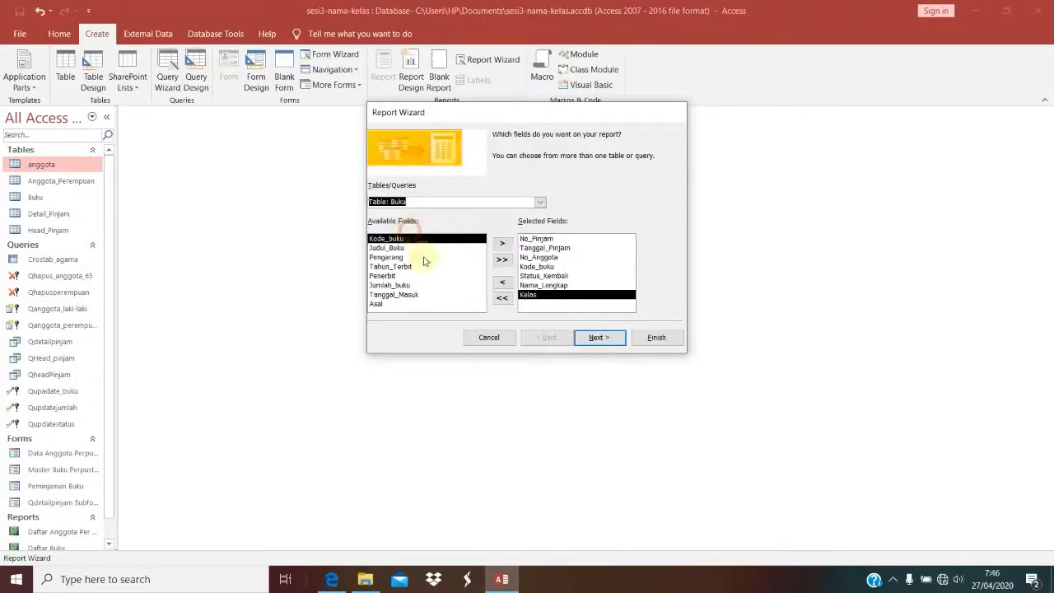
{"action": "double_click", "coordinate": [391, 247]}
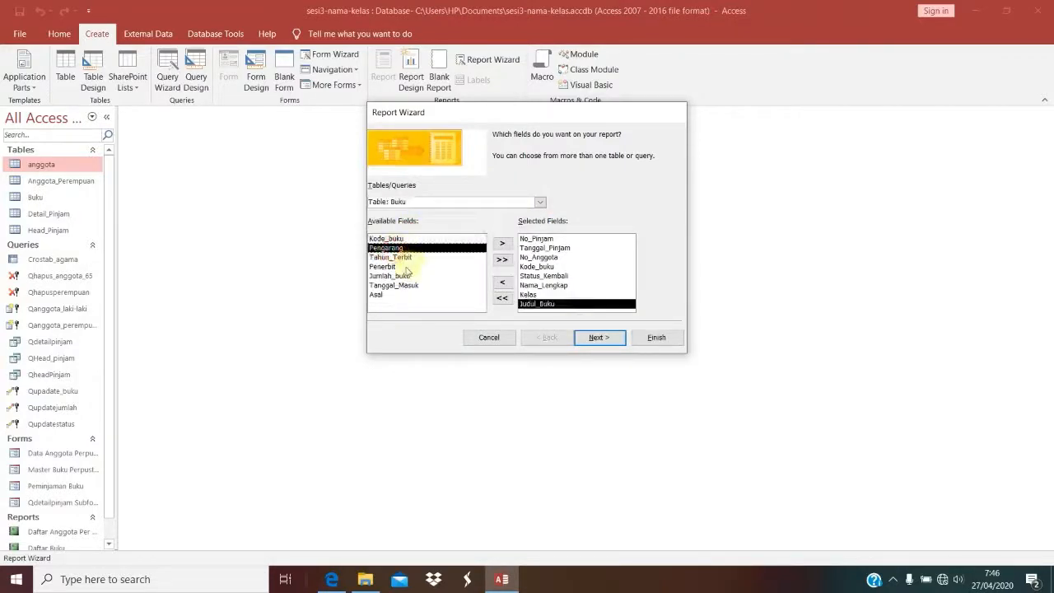
{"action": "double_click", "coordinate": [394, 247]}
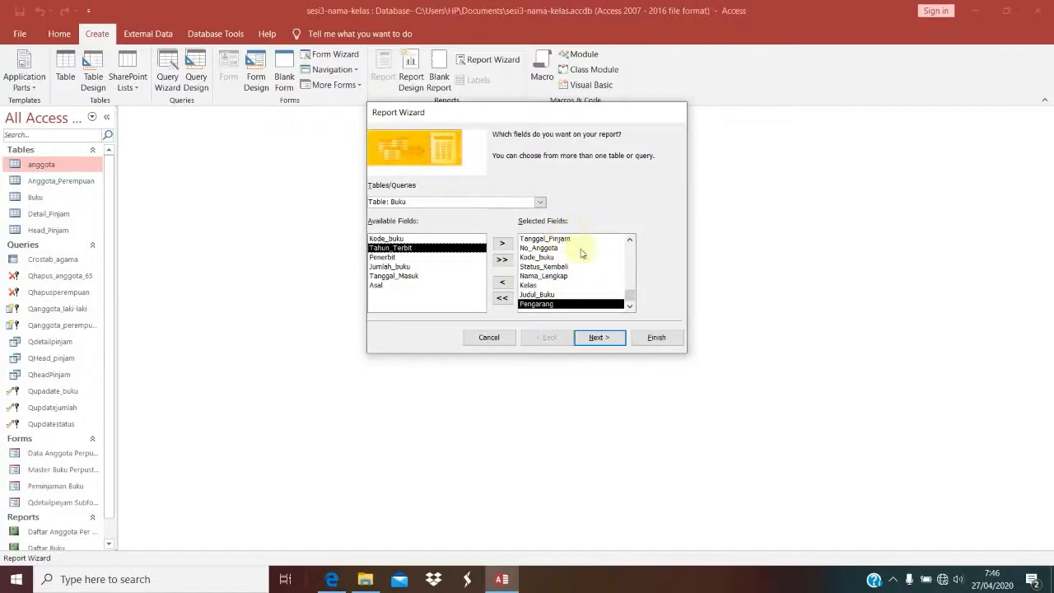
Compare the wizard's data view with the sample report in the Edge PDF, and back in Access keep viewing the data by Head_Pinjam.
{"action": "left_click", "coordinate": [594, 336]}
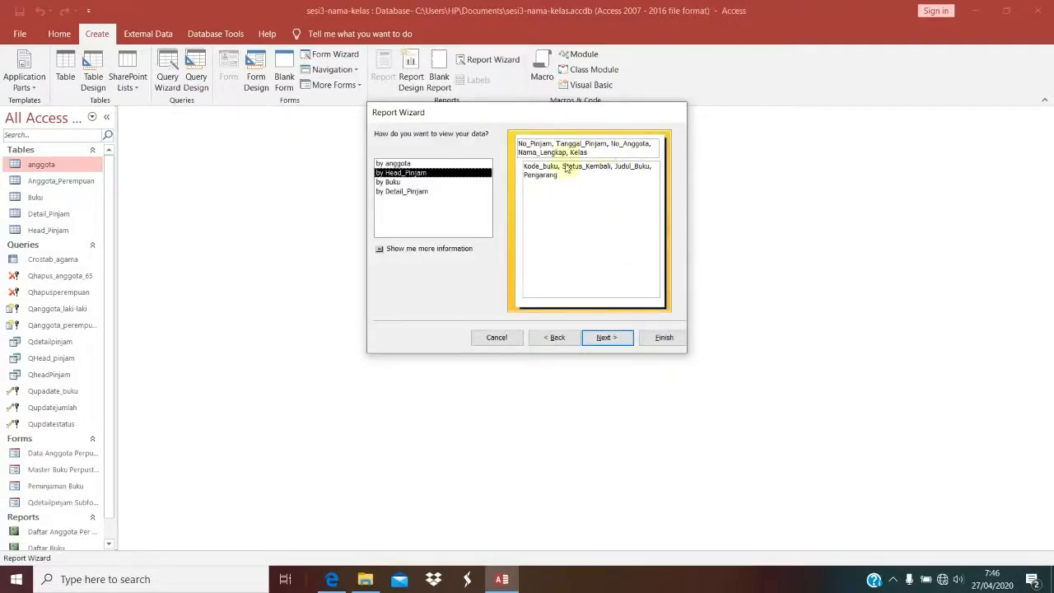
{"action": "left_click", "coordinate": [333, 578]}
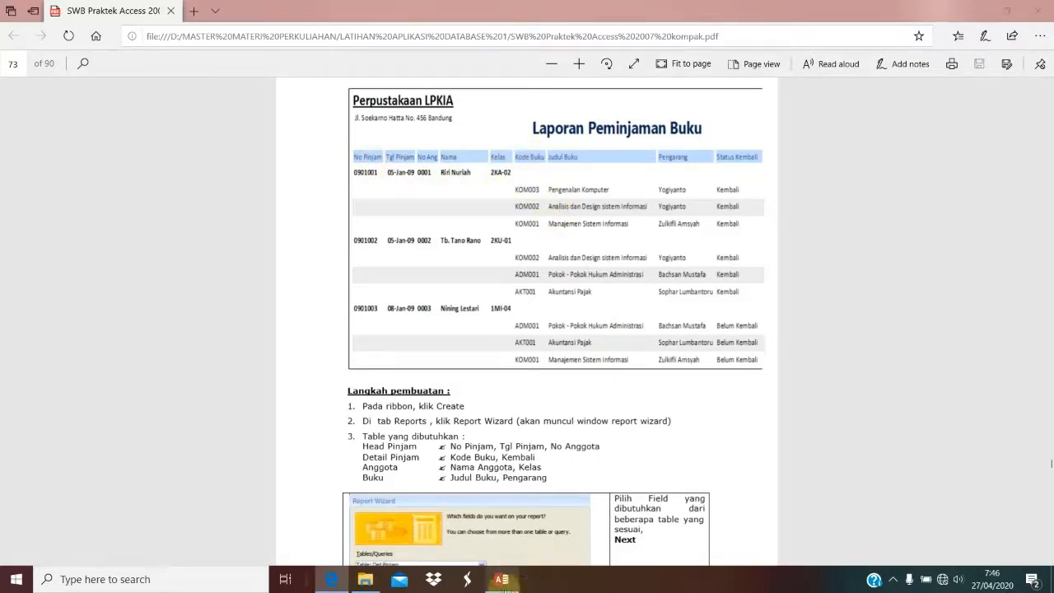
{"action": "left_click", "coordinate": [502, 579]}
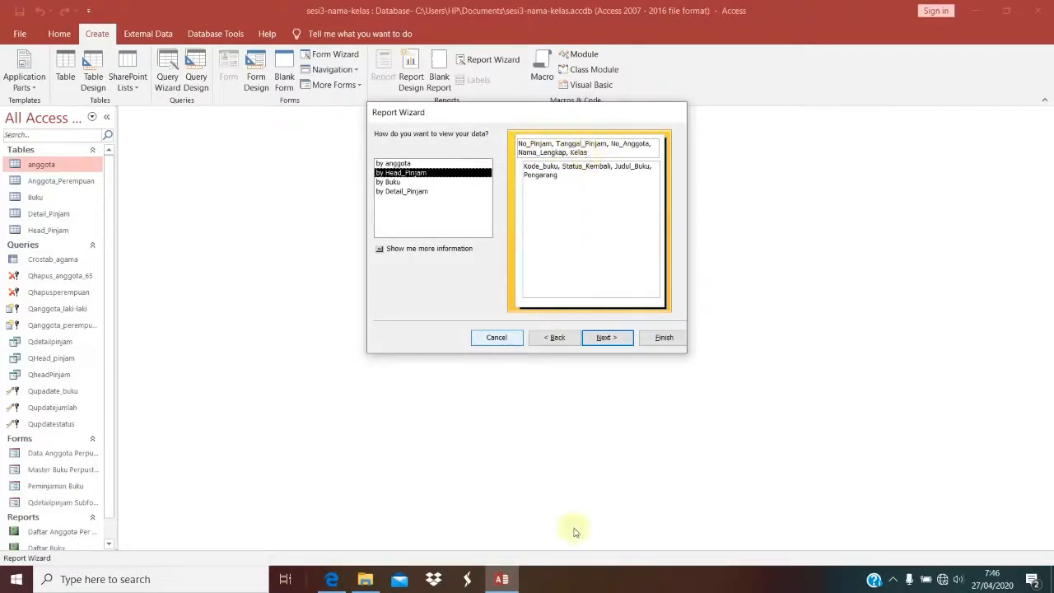
{"action": "left_click", "coordinate": [514, 582]}
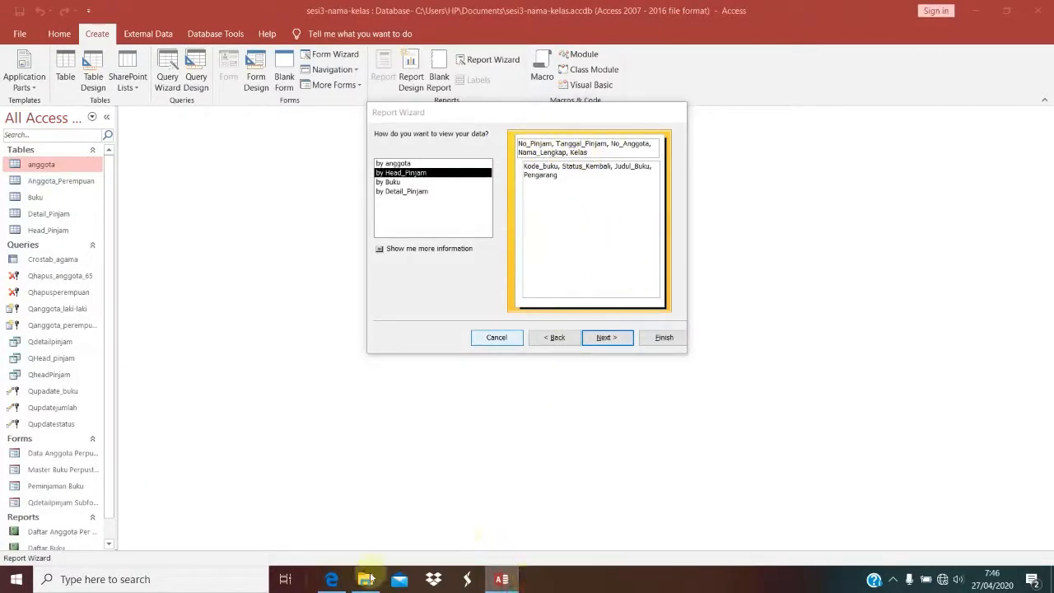
{"action": "left_click", "coordinate": [331, 579]}
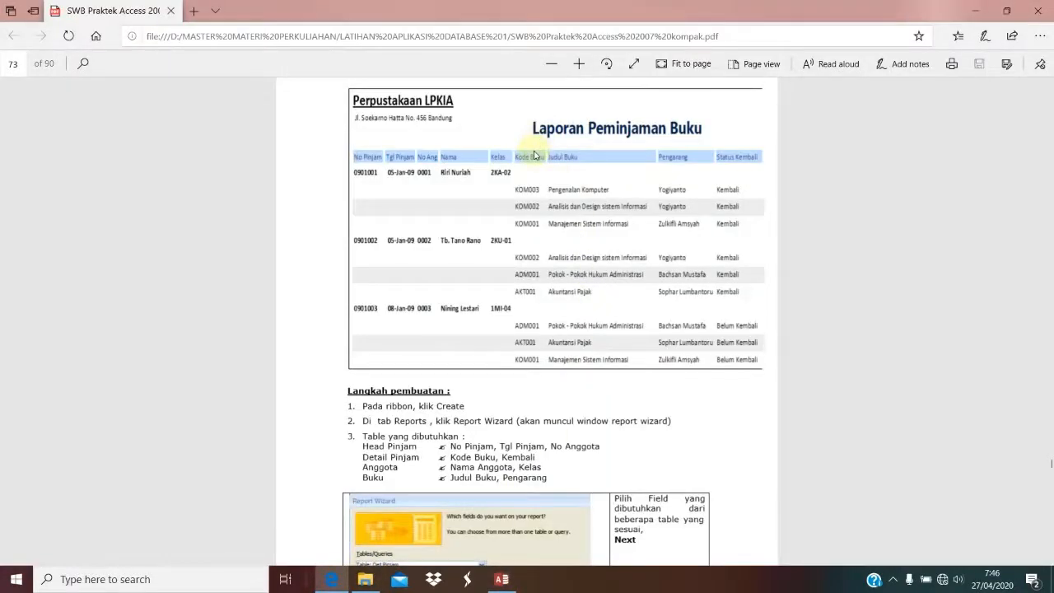
{"action": "left_click", "coordinate": [502, 579]}
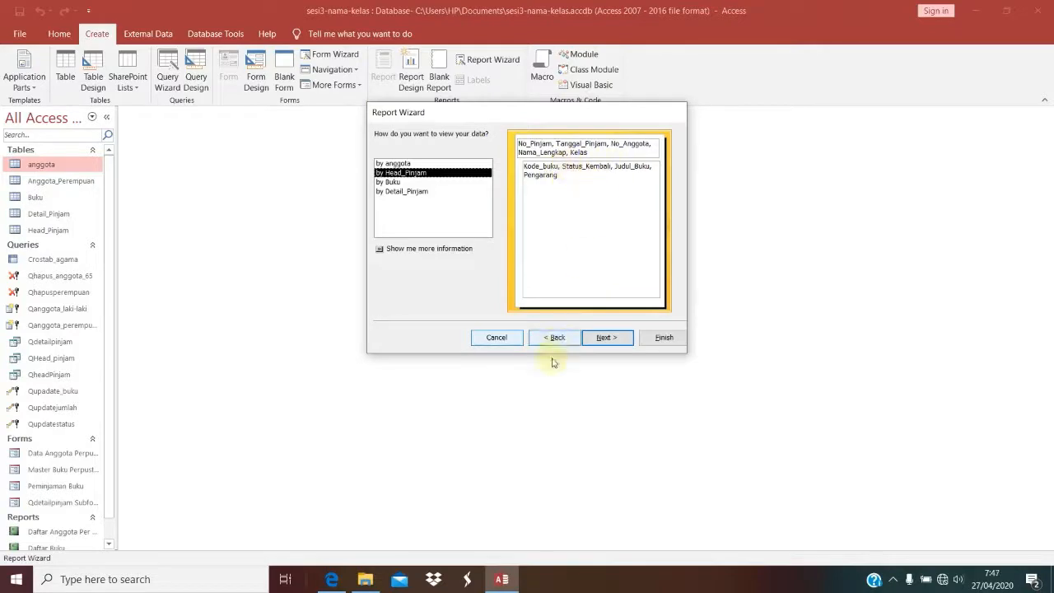
{"action": "left_click", "coordinate": [601, 338]}
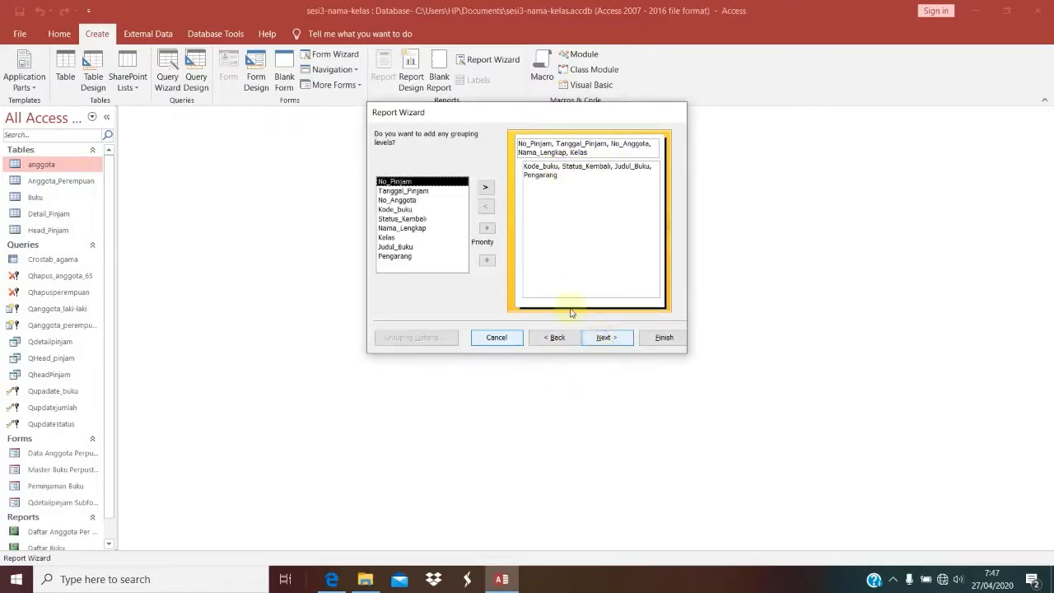
Continue without extra grouping levels, sort the detail records by Kode_buku in ascending order, and proceed to the layout options.
{"action": "left_click", "coordinate": [603, 336]}
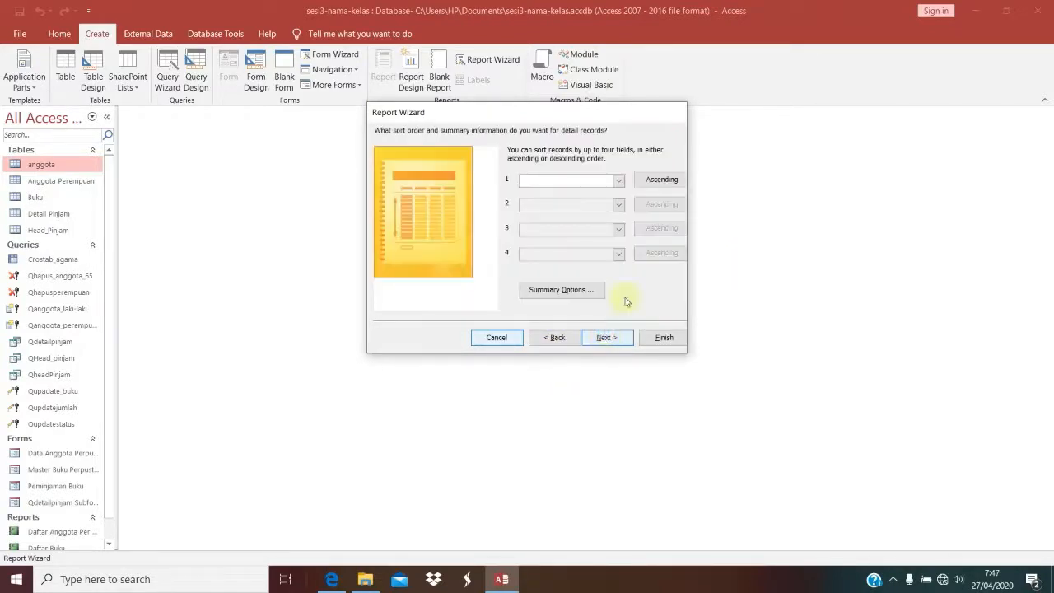
{"action": "left_click", "coordinate": [619, 179]}
{"action": "left_click", "coordinate": [539, 199]}
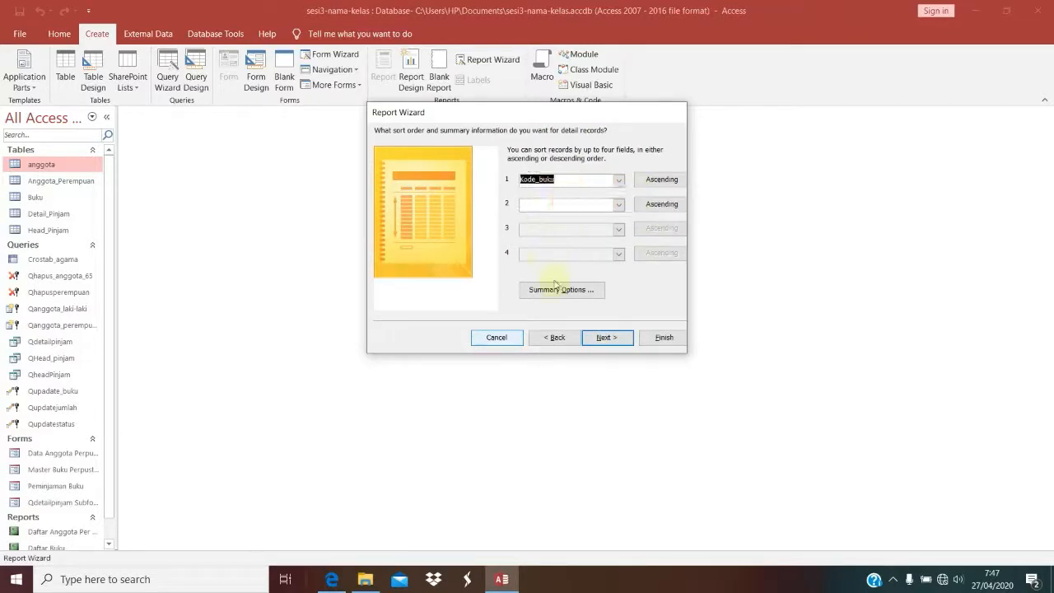
{"action": "left_click", "coordinate": [606, 337]}
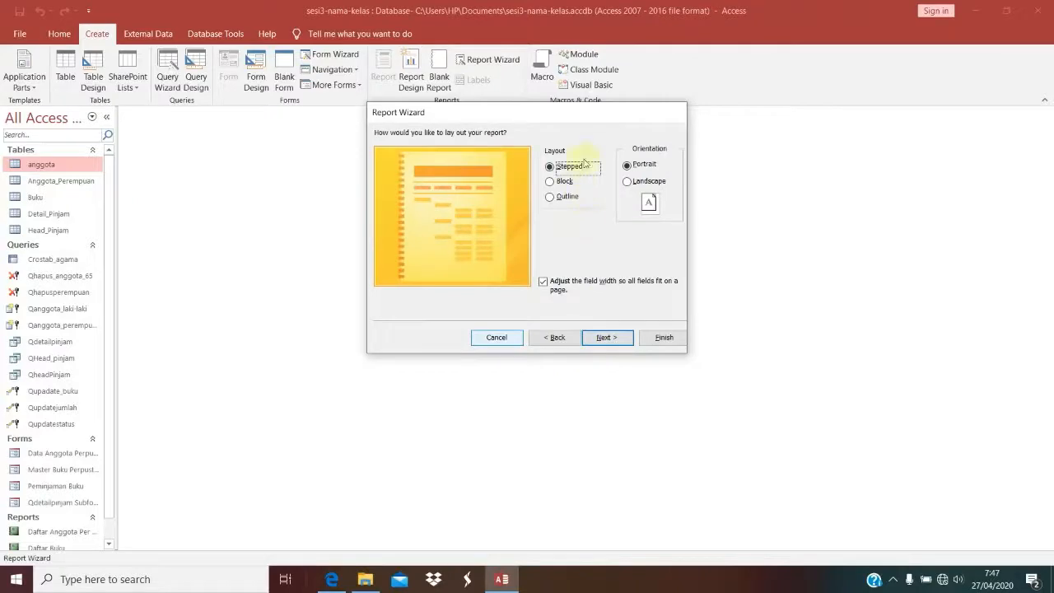
Check the sample report's layout in the Edge PDF, and back in Access keep the Stepped layout in Portrait orientation.
{"action": "left_click", "coordinate": [347, 586]}
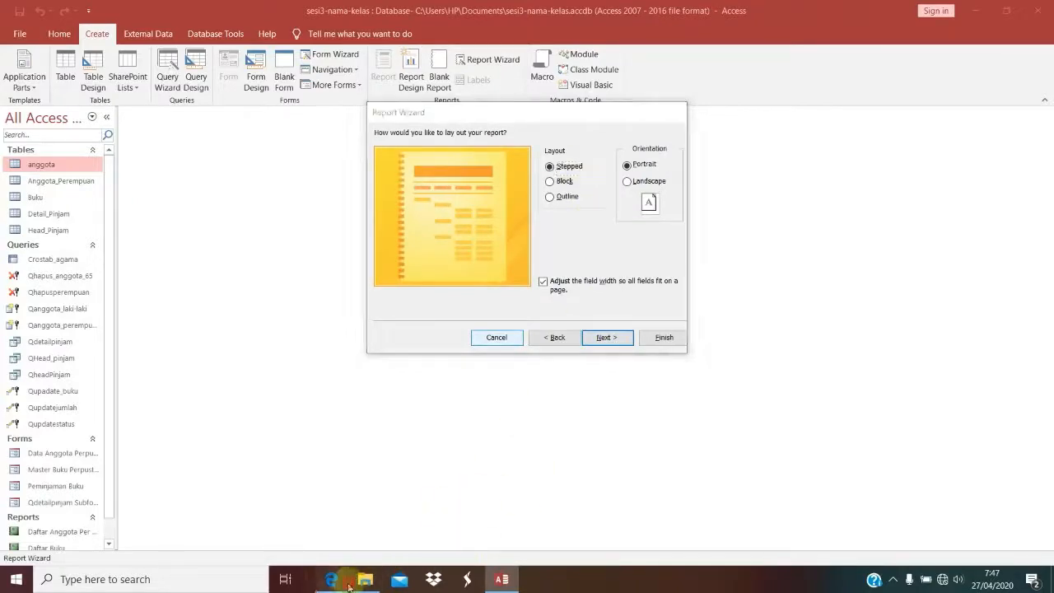
{"action": "left_click", "coordinate": [339, 583]}
{"action": "left_click", "coordinate": [339, 584]}
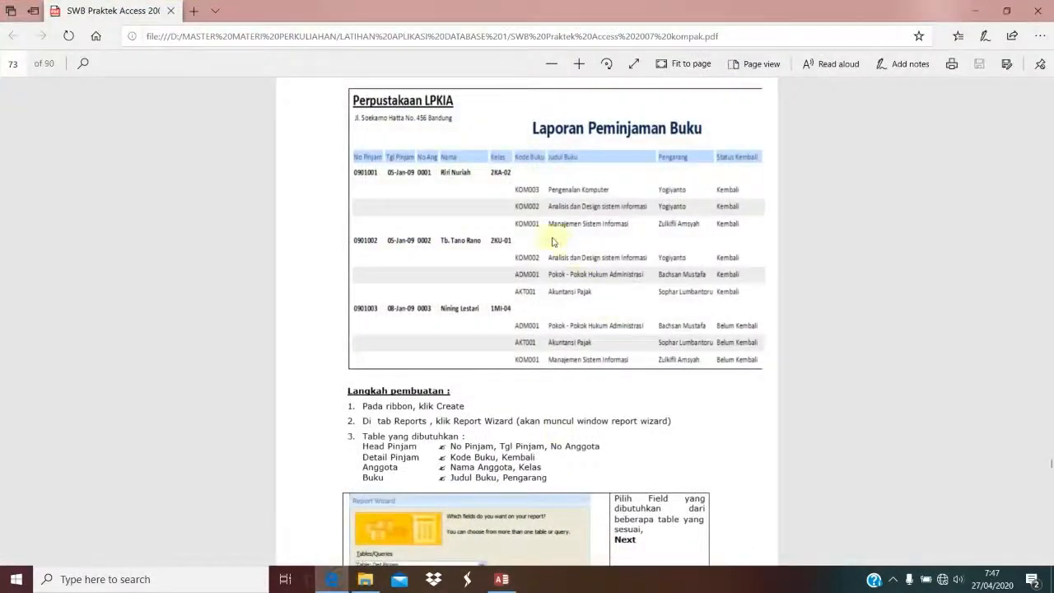
{"action": "left_click", "coordinate": [501, 579]}
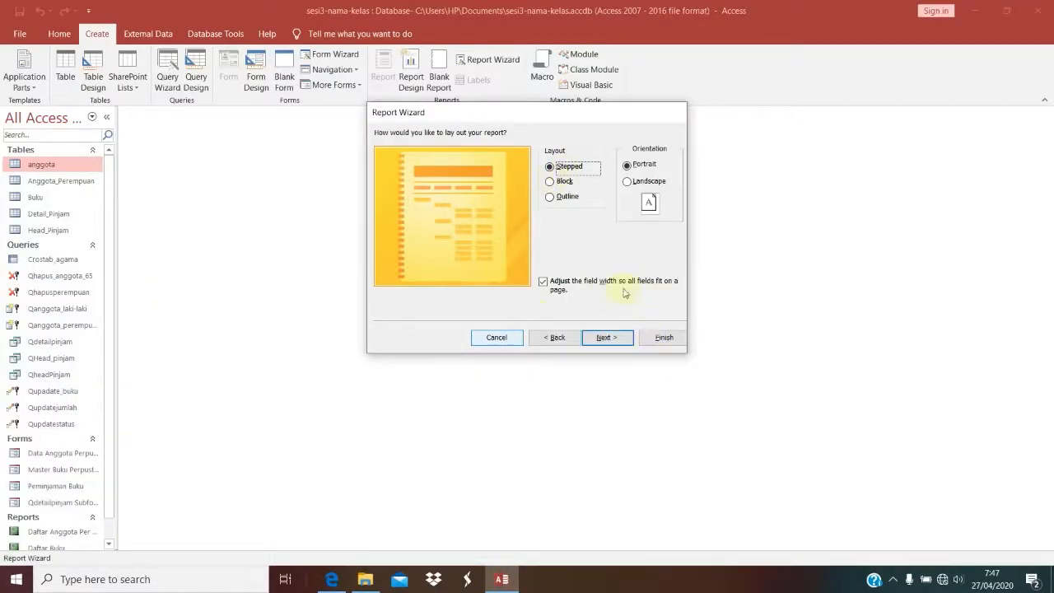
{"action": "left_click", "coordinate": [607, 338]}
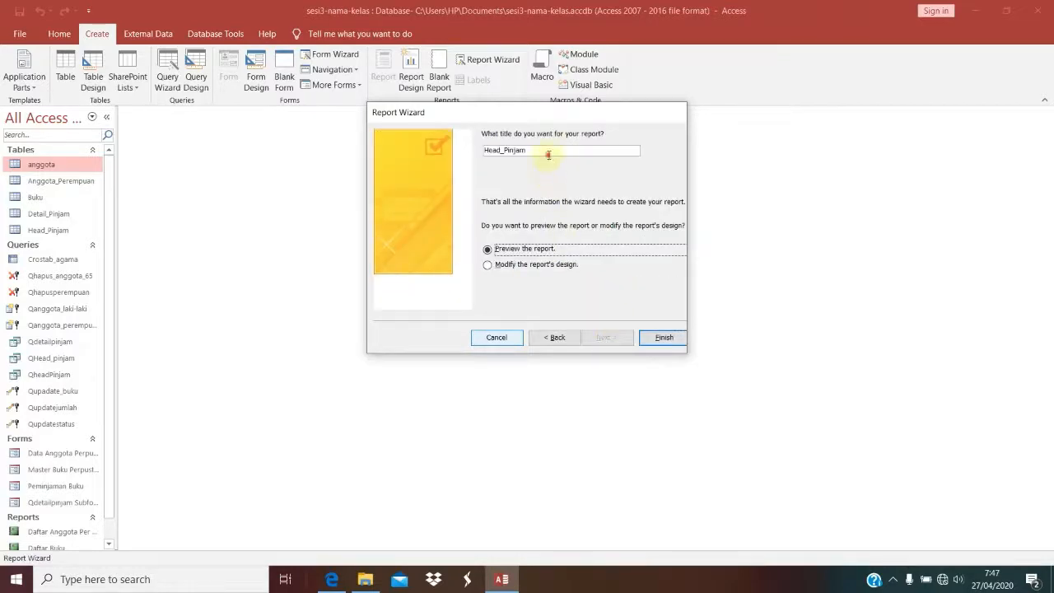
Title the report Laporan Peminjaman Buku and finish the wizard with the report preview.
{"action": "left_click_drag", "start_coordinate": [548, 154], "coordinate": [403, 138]}
{"action": "key", "text": "BackSpace"}
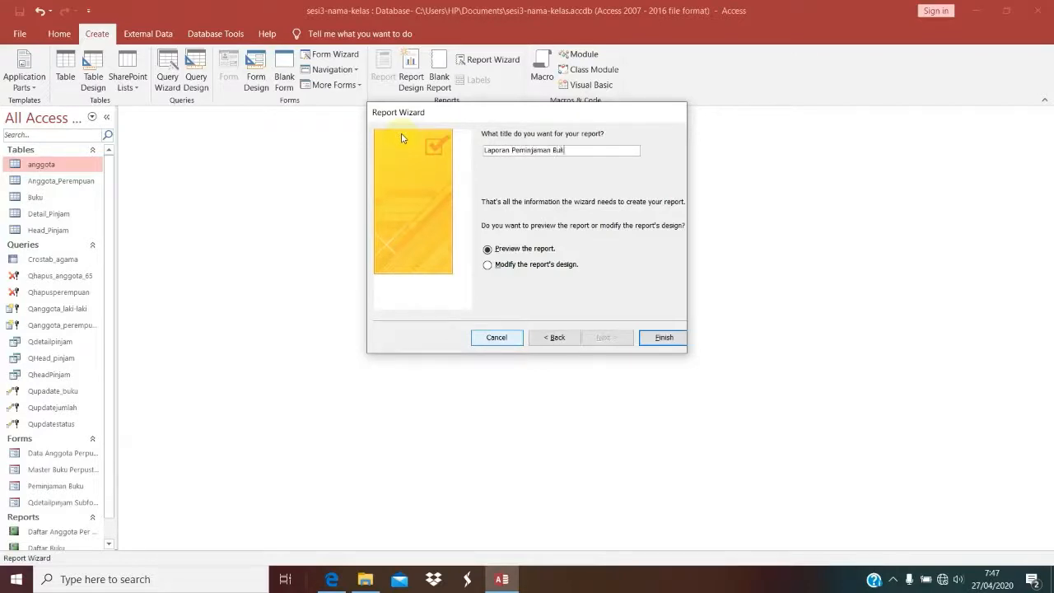
{"action": "key", "text": "Return"}
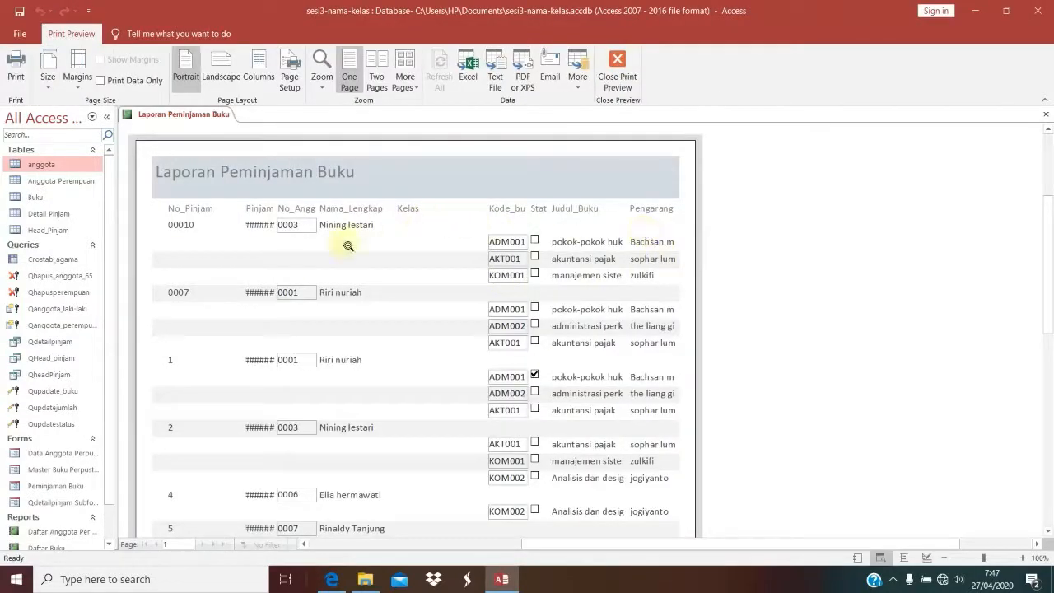
Set the report page to landscape, and in Design View widen the report area to about 24 cm.
{"action": "right_click", "coordinate": [457, 165]}
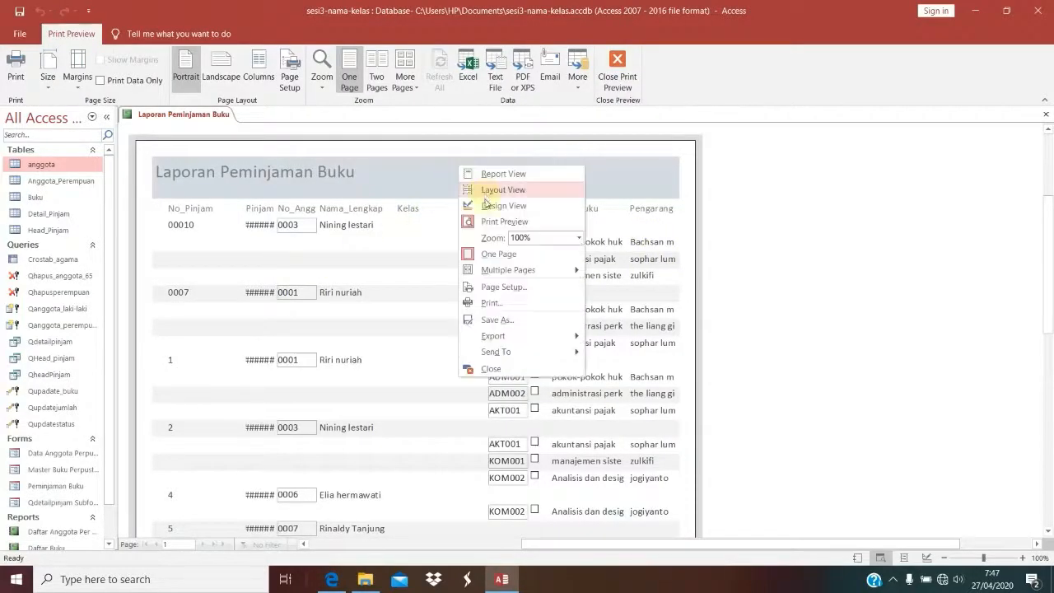
{"action": "left_click", "coordinate": [221, 70]}
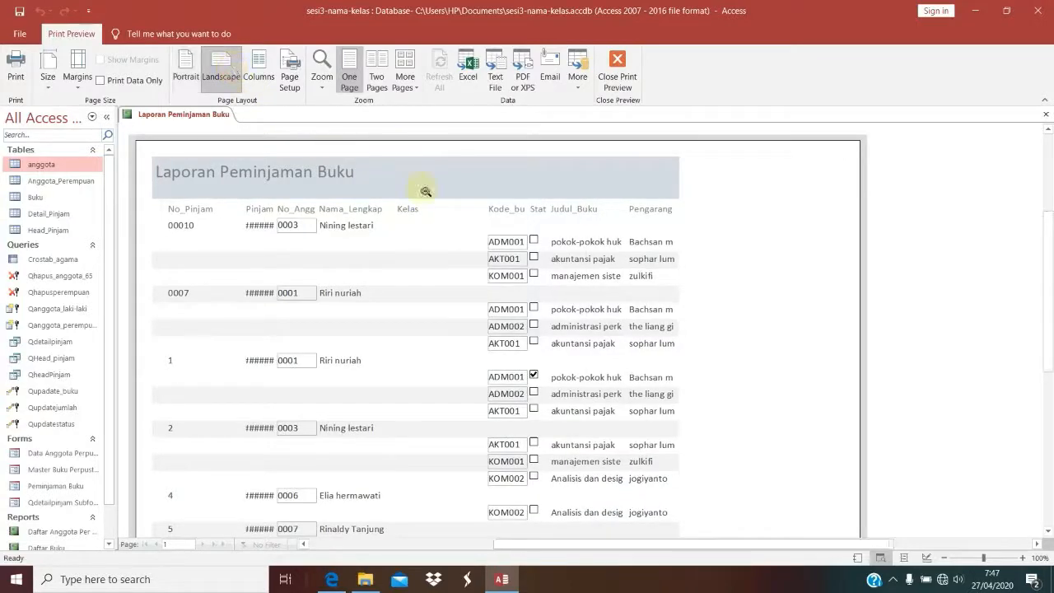
{"action": "right_click", "coordinate": [530, 160]}
{"action": "left_click", "coordinate": [553, 200]}
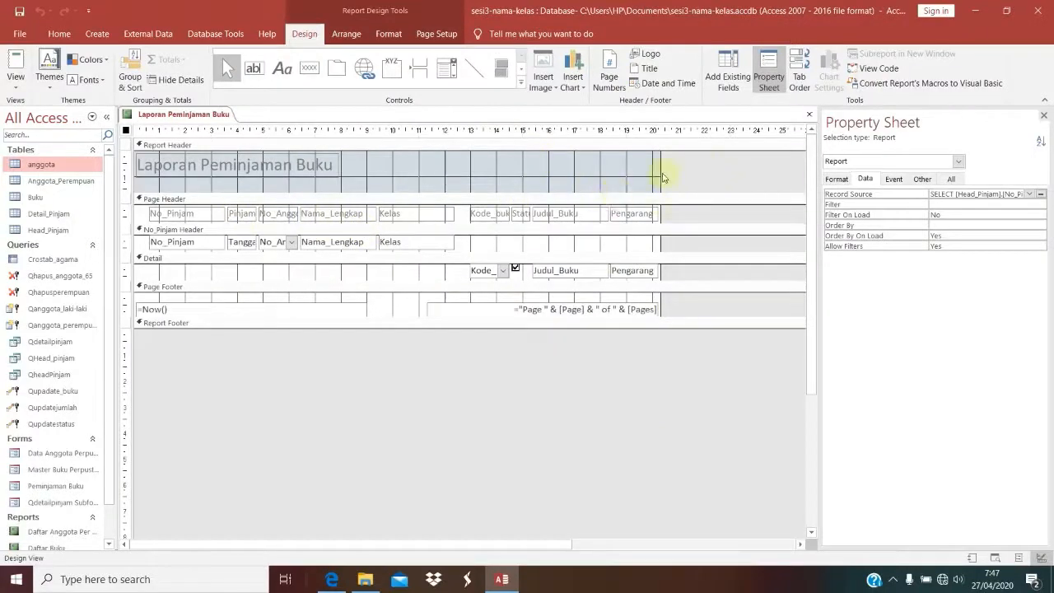
{"action": "left_click_drag", "start_coordinate": [659, 172], "coordinate": [756, 187]}
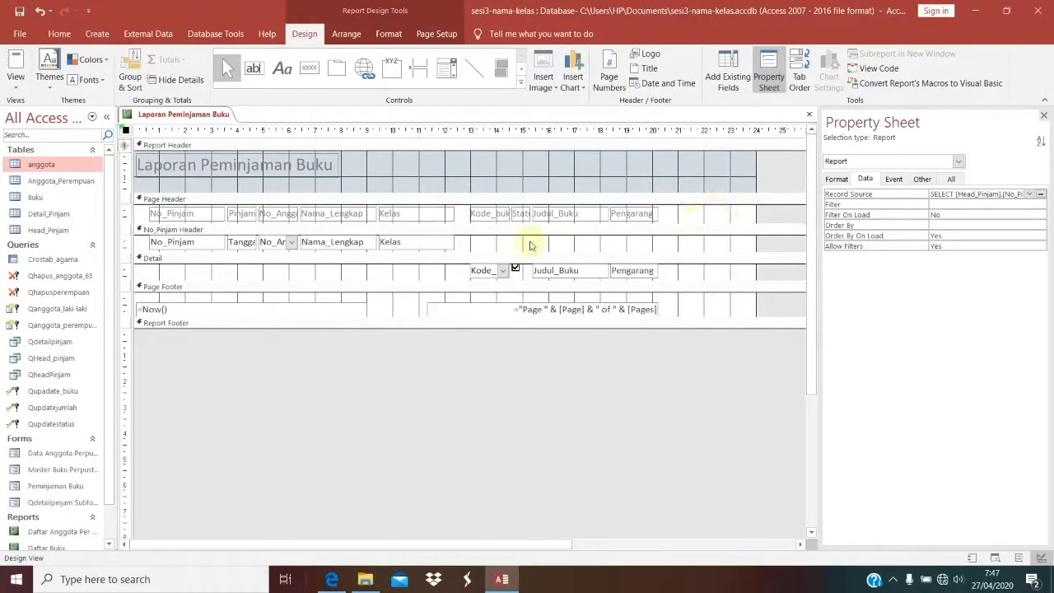
Examine the column widths and cut-off headings in Report View, and return to Design View.
{"action": "left_click", "coordinate": [15, 61]}
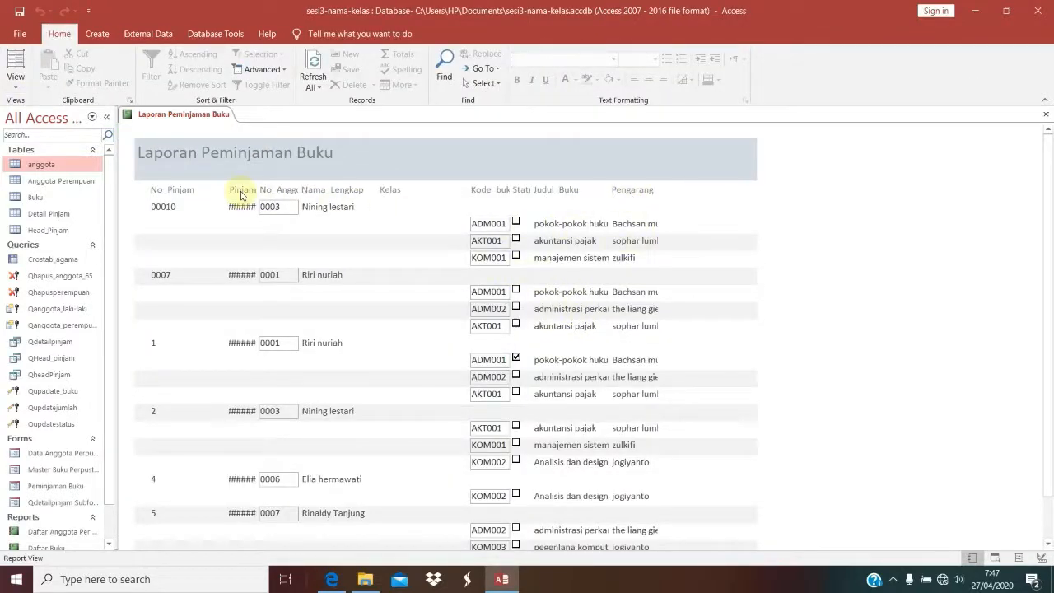
{"action": "scroll", "coordinate": [482, 382], "scroll_direction": "down", "scroll_amount": 3}
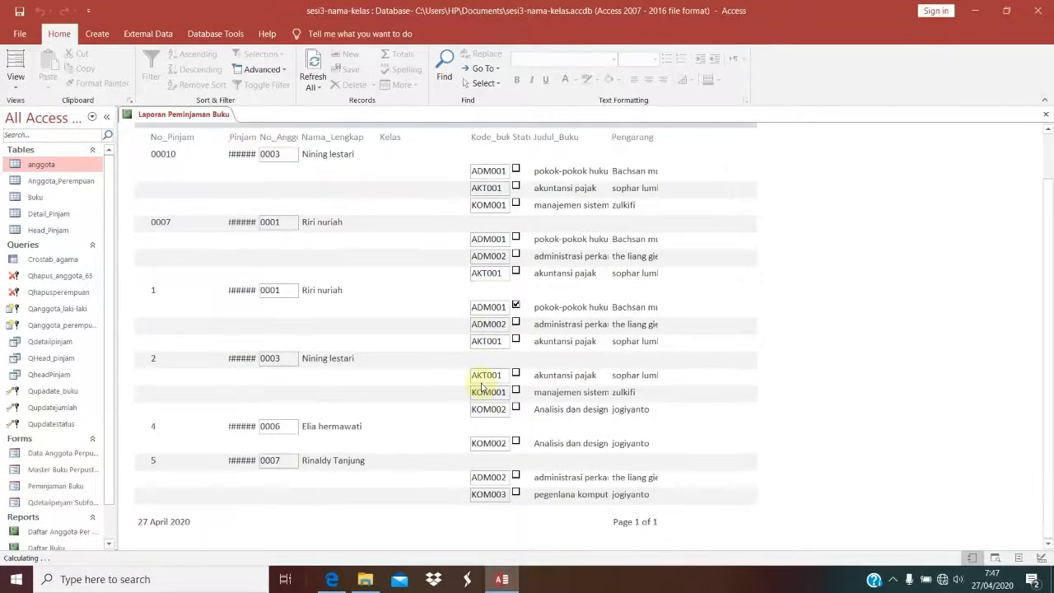
{"action": "scroll", "coordinate": [482, 381], "scroll_direction": "up", "scroll_amount": 3}
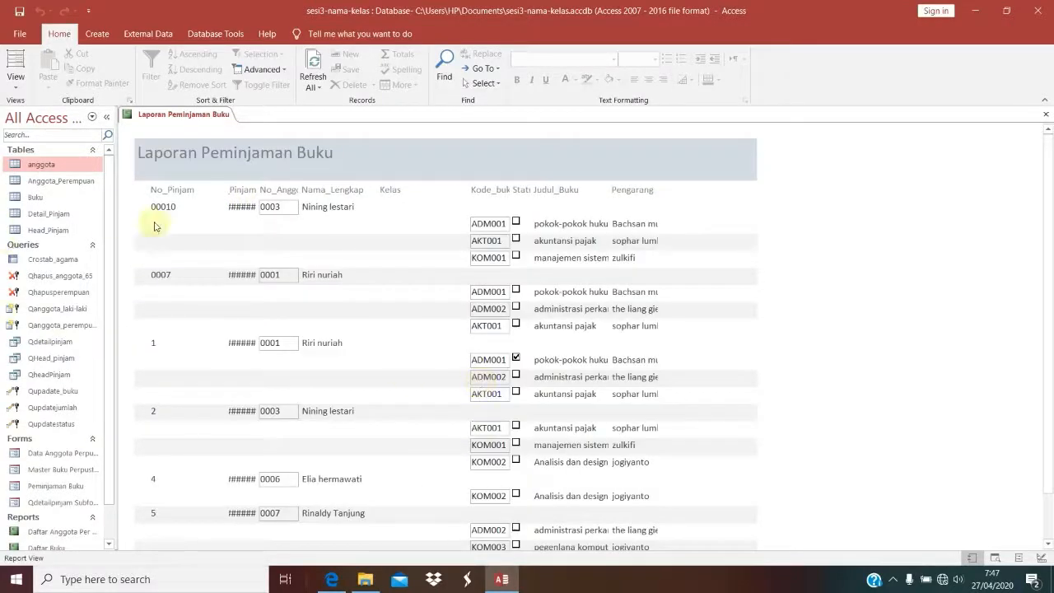
{"action": "left_click", "coordinate": [249, 191]}
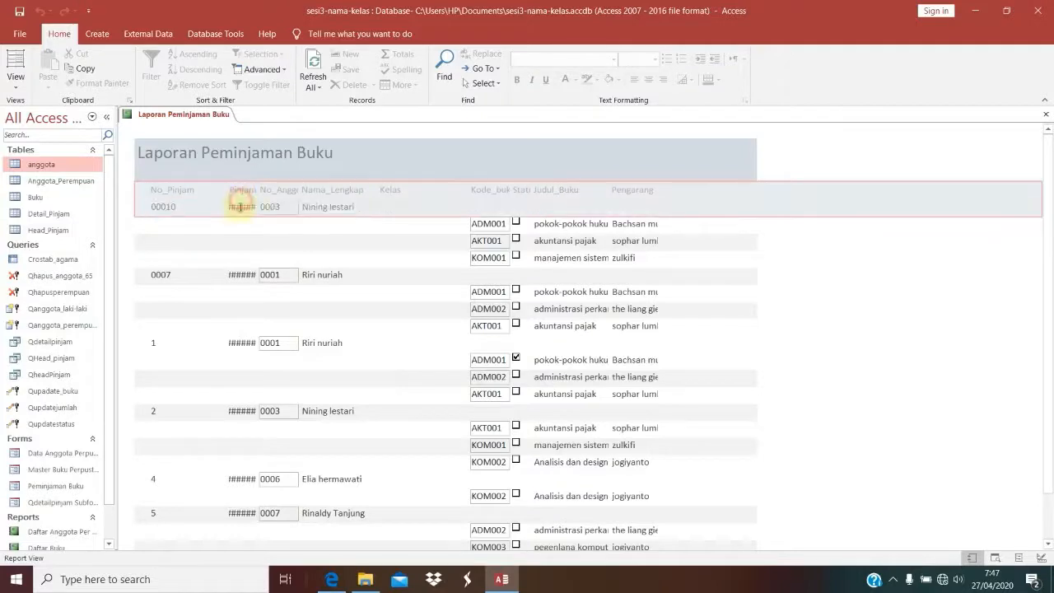
{"action": "right_click", "coordinate": [816, 271]}
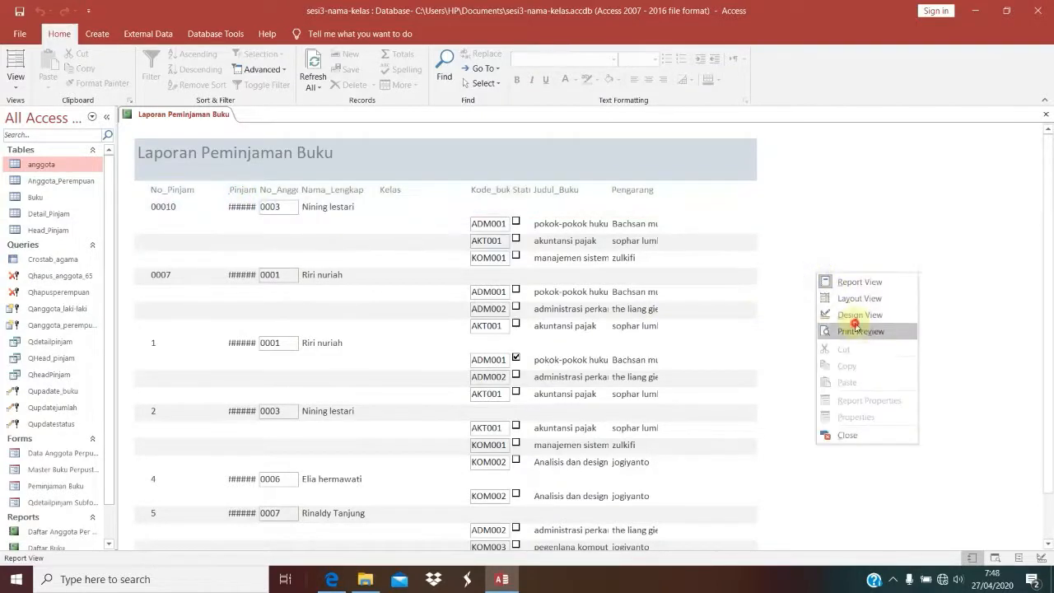
{"action": "left_click", "coordinate": [855, 315]}
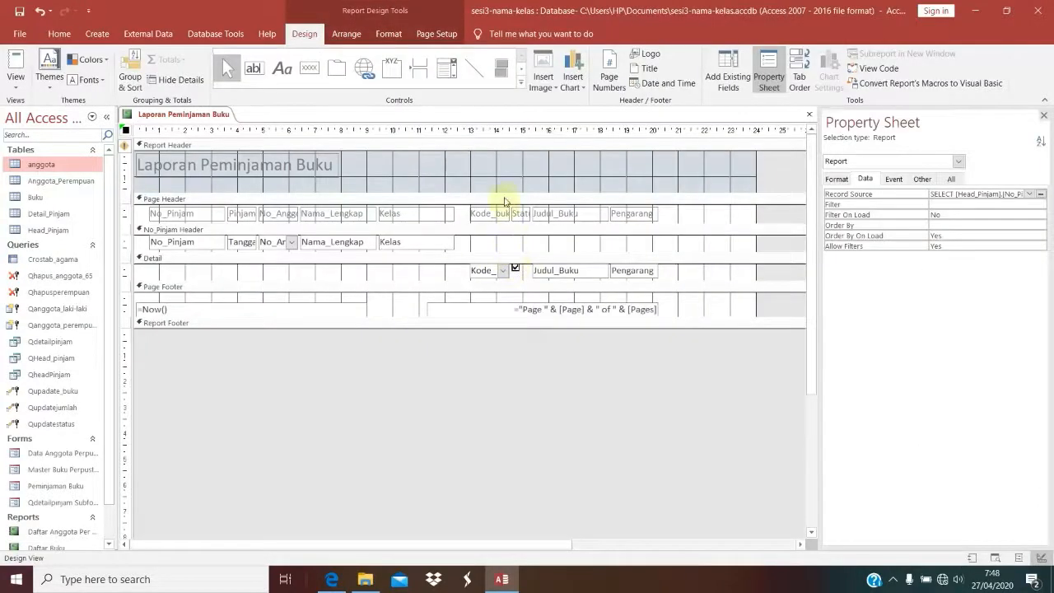
Move the Kode_buku, Status, Judul_Buku and Pengarang headings and detail fields together rightward, starting at about 16.5 cm on the ruler.
{"action": "left_click_drag", "start_coordinate": [498, 190], "coordinate": [643, 297]}
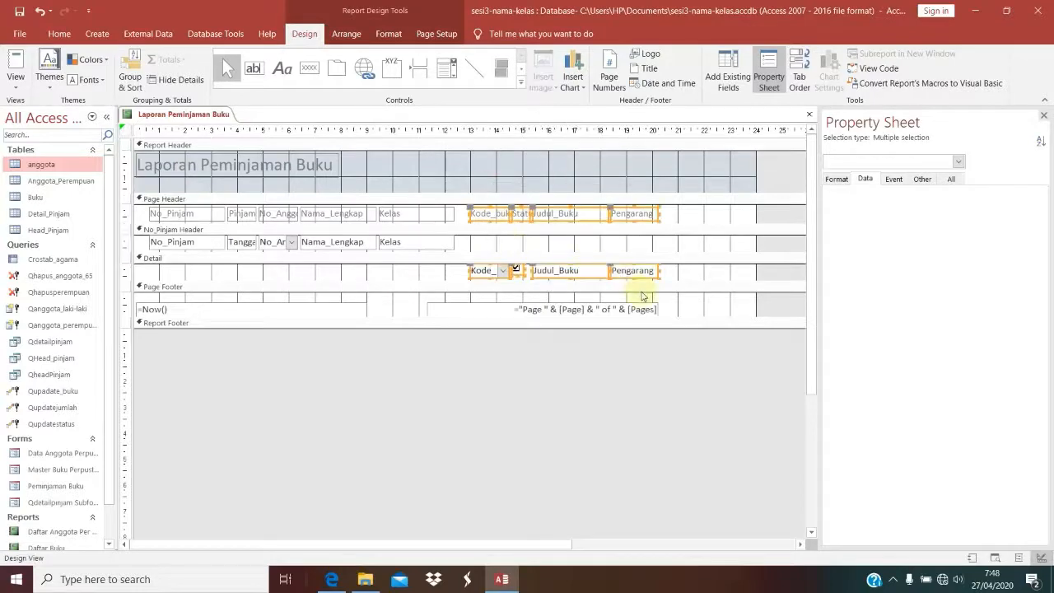
{"action": "key", "text": "Right"}
{"action": "key", "text": "Right"}
{"action": "key", "text": "Right"}
{"action": "key", "text": "Right"}
{"action": "key", "text": "Right"}
{"action": "key", "text": "Right"}
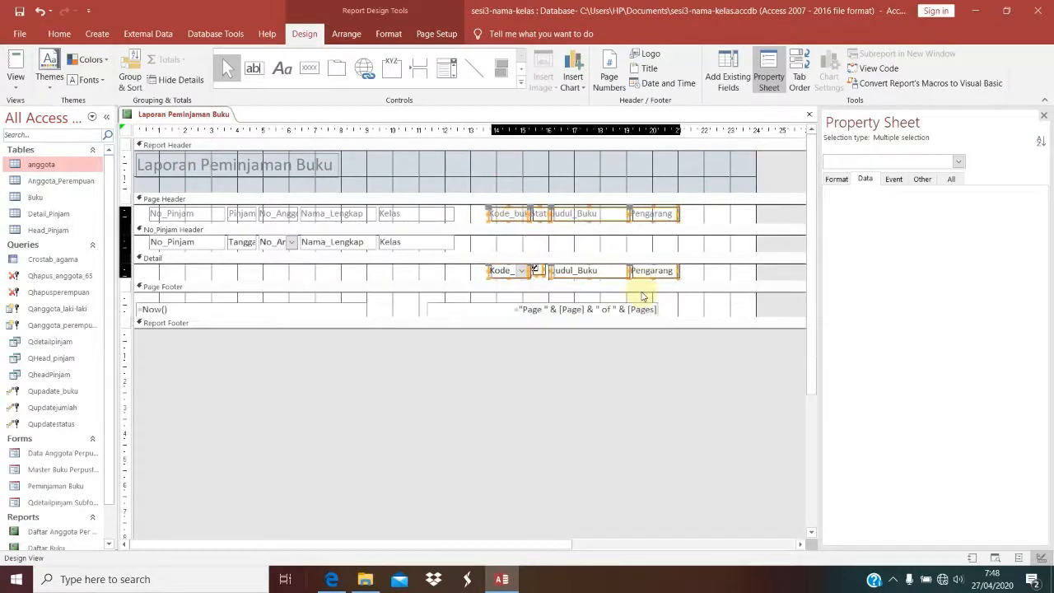
{"action": "key", "text": "Right"}
{"action": "key", "text": "Right"}
{"action": "key", "text": "Right"}
{"action": "key", "text": "Right"}
{"action": "key", "text": "Right"}
{"action": "key", "text": "Right"}
{"action": "key", "text": "Right"}
{"action": "key", "text": "Right"}
{"action": "key", "text": "Right"}
{"action": "key", "text": "Right"}
{"action": "key", "text": "Right"}
{"action": "key", "text": "Right"}
{"action": "key", "text": "Right"}
{"action": "key", "text": "Right"}
{"action": "key", "text": "Right"}
{"action": "key", "text": "Right"}
{"action": "key", "text": "Right"}
{"action": "key", "text": "Right"}
{"action": "key", "text": "Right"}
{"action": "key", "text": "Right"}
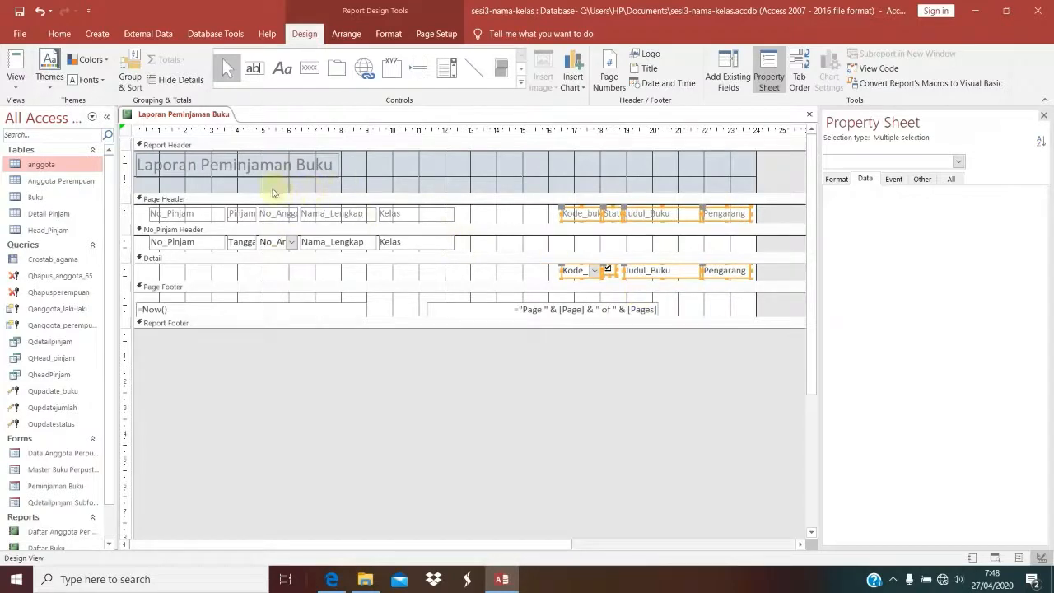
Move the No_Anggota, Nama_Lengkap and Kelas headings and fields together rightward, starting at about 7 cm on the ruler.
{"action": "left_click_drag", "start_coordinate": [273, 192], "coordinate": [411, 263]}
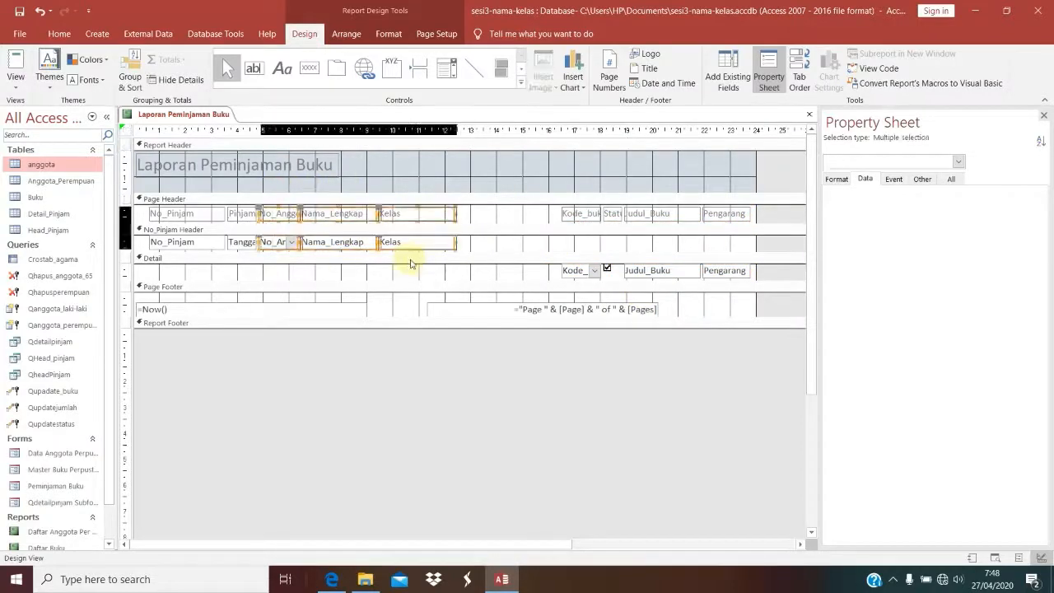
{"action": "key", "text": "Right"}
{"action": "key", "text": "Right"}
{"action": "key", "text": "Right"}
{"action": "key", "text": "Right"}
{"action": "key", "text": "Right"}
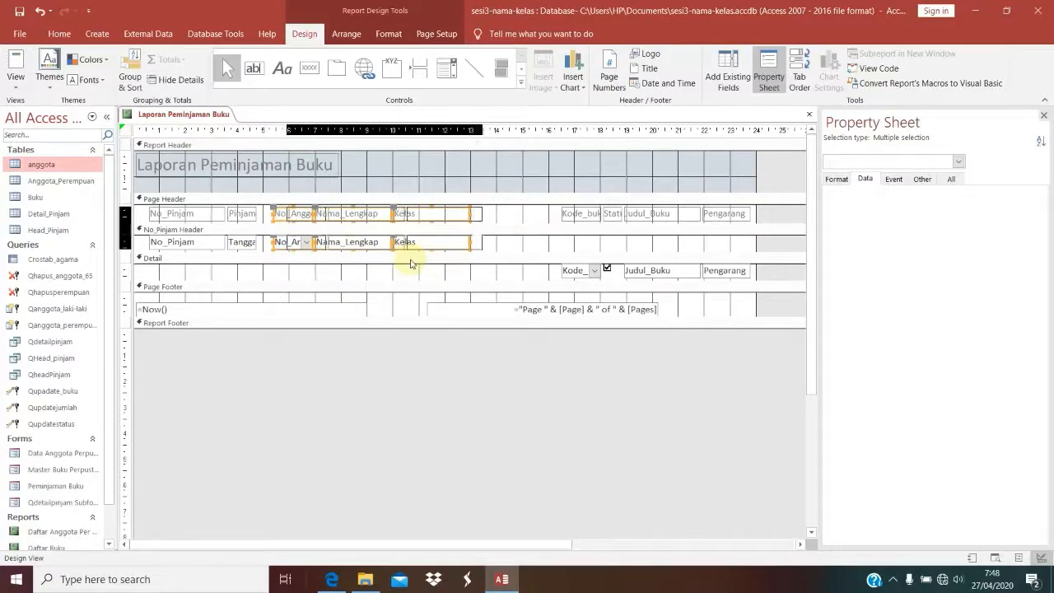
{"action": "key", "text": "Right"}
{"action": "key", "text": "Right"}
{"action": "key", "text": "Right"}
{"action": "key", "text": "Right"}
{"action": "key", "text": "Right"}
{"action": "key", "text": "Right"}
{"action": "key", "text": "Right"}
{"action": "key", "text": "Right"}
{"action": "key", "text": "Right"}
{"action": "key", "text": "Right"}
{"action": "key", "text": "Right"}
{"action": "key", "text": "Right"}
{"action": "key", "text": "Right"}
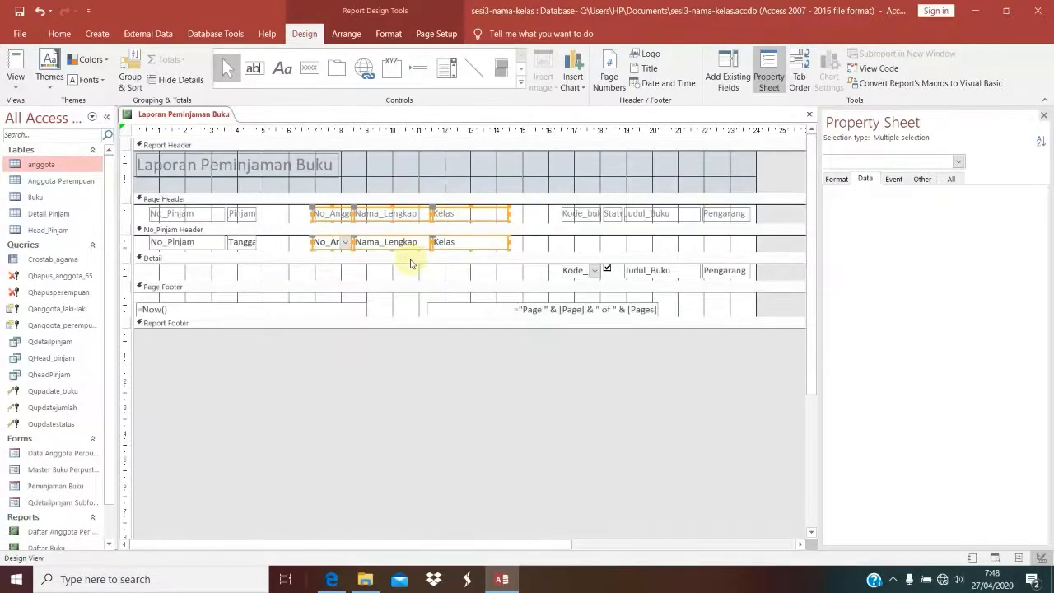
{"action": "key", "text": "Right"}
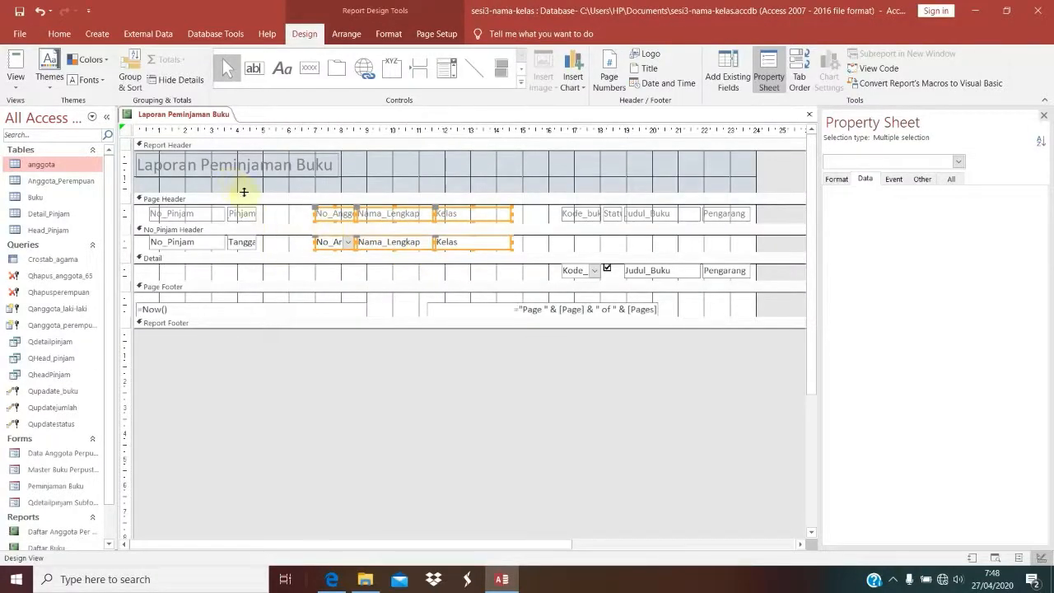
Widen the Tanggal_Pinjam heading and its field together to about 3.2 cm, filling the gap before No_Anggota.
{"action": "left_click_drag", "start_coordinate": [244, 192], "coordinate": [252, 196]}
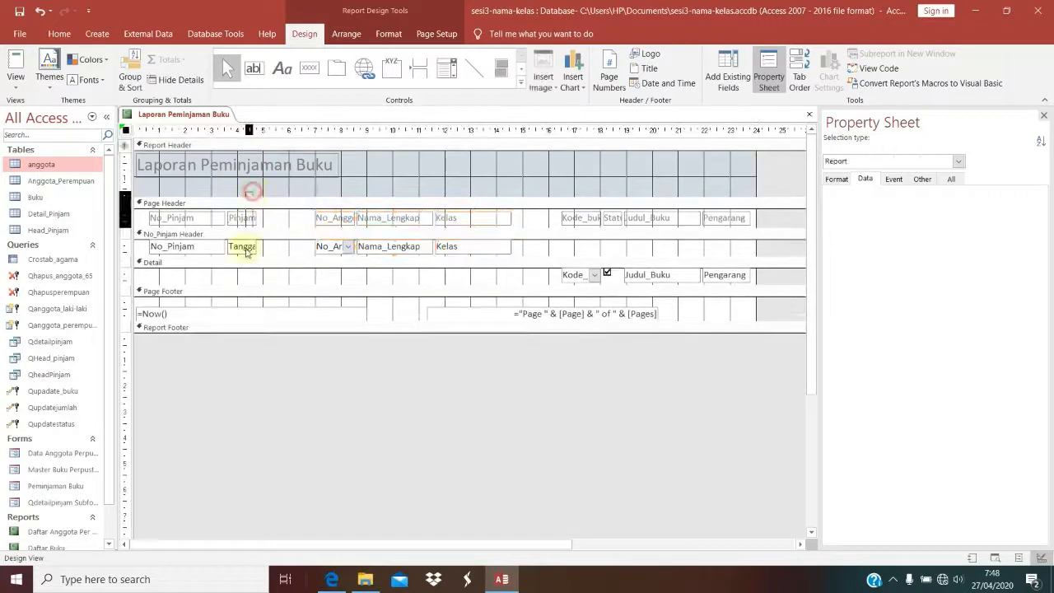
{"action": "left_click_drag", "start_coordinate": [245, 252], "coordinate": [248, 265]}
{"action": "key", "text": "shift+Right"}
{"action": "key", "text": "shift+Right"}
{"action": "key", "text": "shift+Right"}
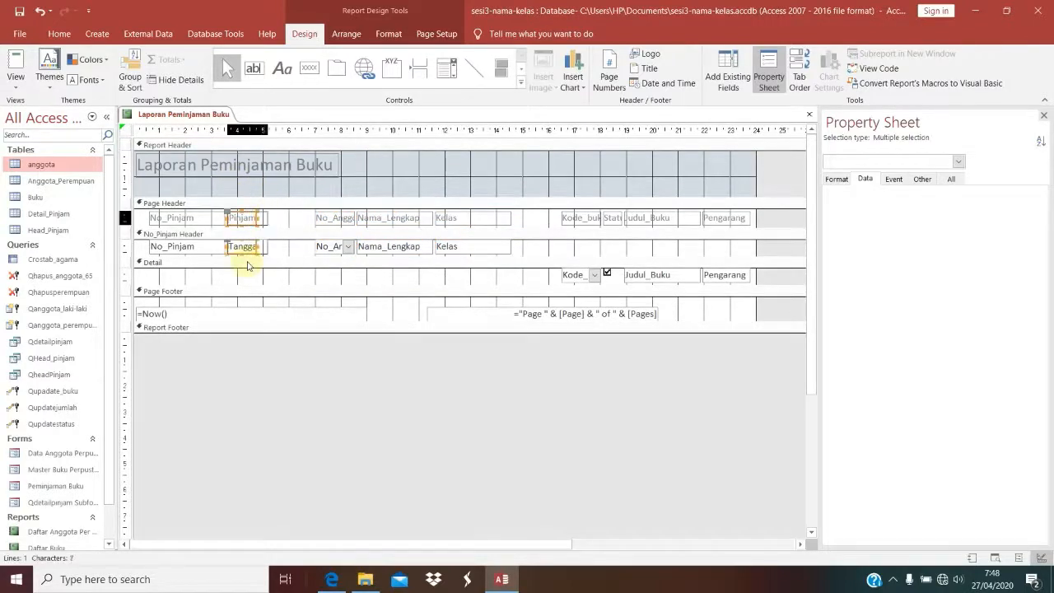
{"action": "key", "text": "shift+Right"}
{"action": "key", "text": "shift+Right"}
{"action": "key", "text": "shift+Right"}
{"action": "key", "text": "shift+Right"}
{"action": "key", "text": "shift+Right"}
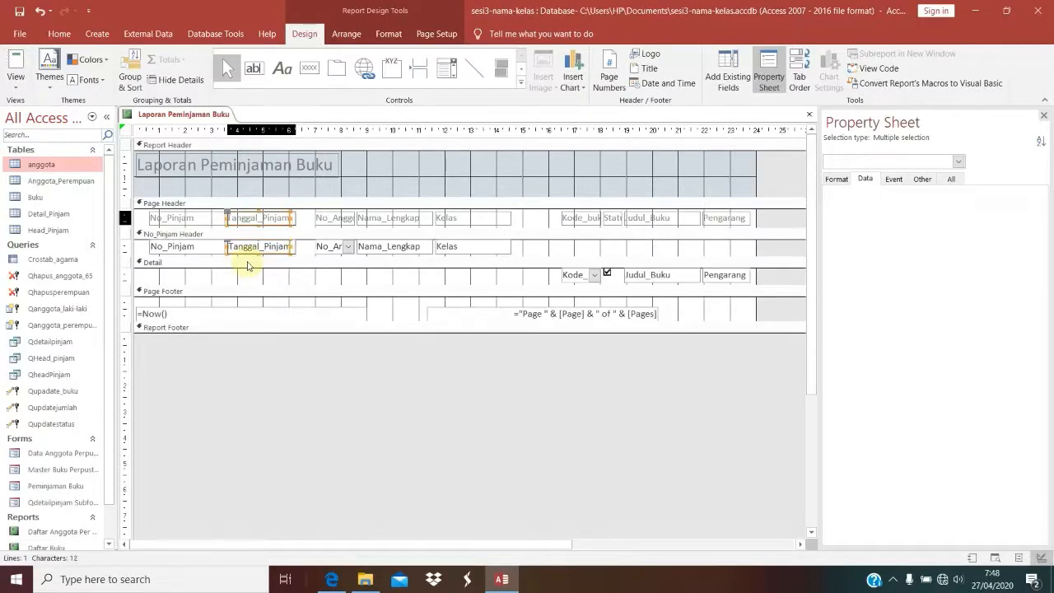
{"action": "key", "text": "shift+Right"}
{"action": "key", "text": "shift+Right"}
{"action": "key", "text": "shift+Right"}
{"action": "key", "text": "shift+Right"}
{"action": "key", "text": "shift+Right"}
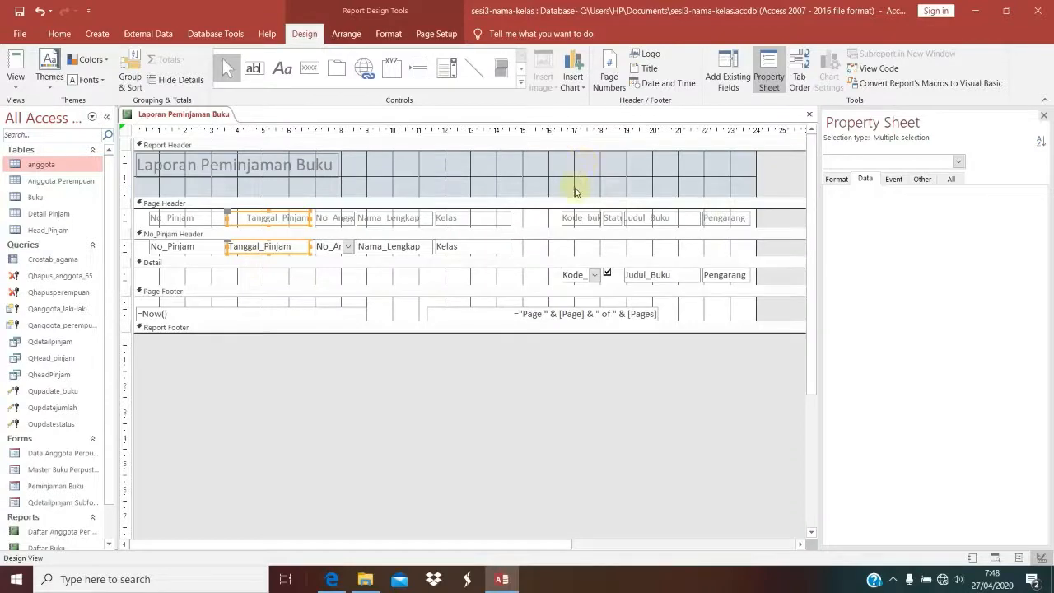
Move the Kode_buku heading and its detail field leftward to just after the Kelas column, at about 14.5 cm.
{"action": "left_click_drag", "start_coordinate": [575, 192], "coordinate": [588, 288]}
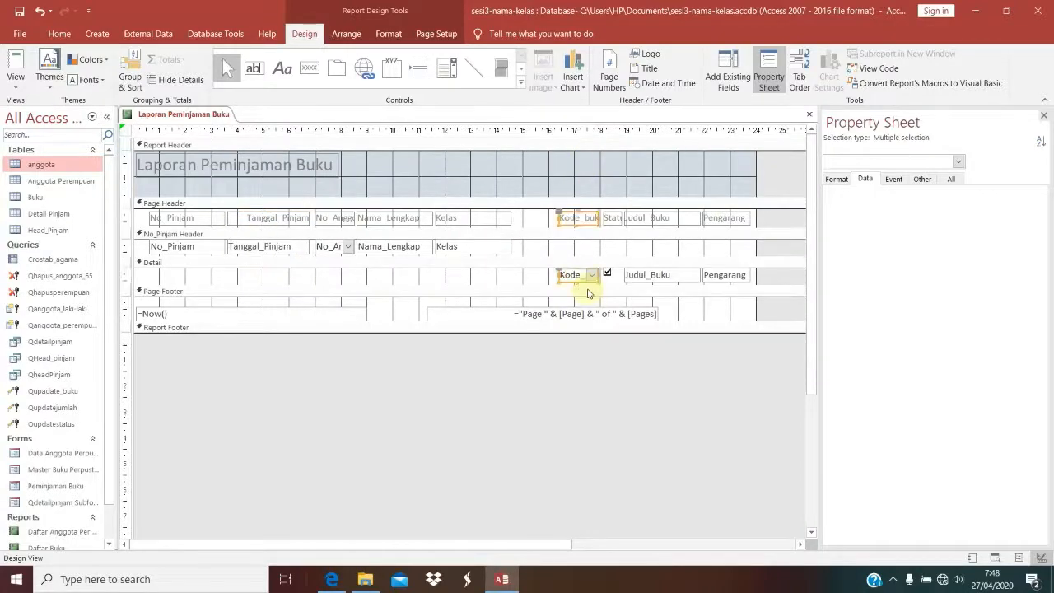
{"action": "key", "text": "Left"}
{"action": "key", "text": "Left"}
{"action": "key", "text": "Left"}
{"action": "key", "text": "Left"}
{"action": "key", "text": "Left"}
{"action": "key", "text": "Left"}
{"action": "key", "text": "Left"}
{"action": "key", "text": "Left"}
{"action": "key", "text": "Left"}
{"action": "key", "text": "Left"}
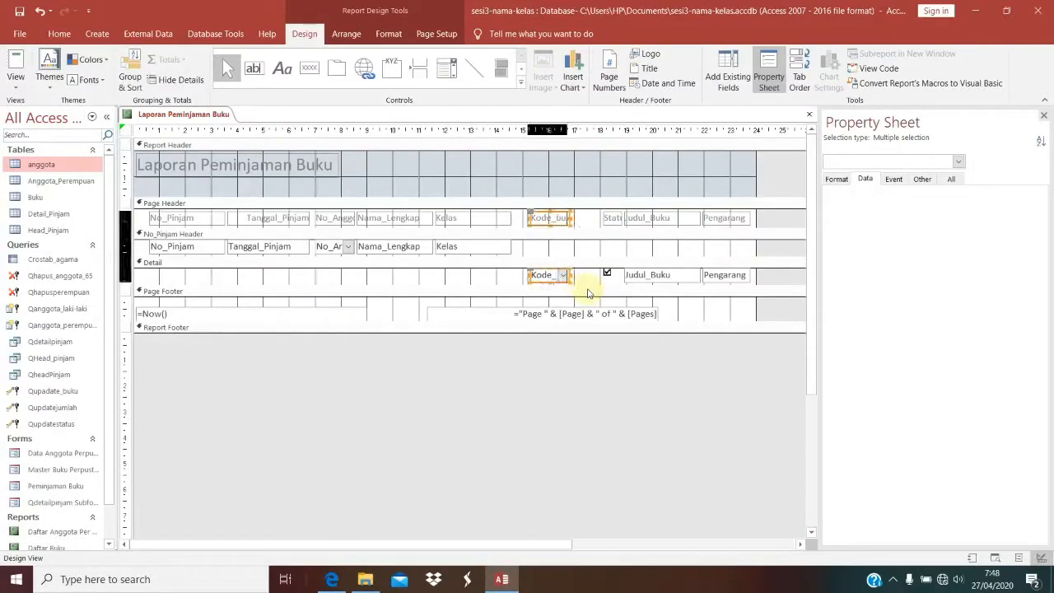
{"action": "key", "text": "Left"}
{"action": "key", "text": "Left"}
{"action": "key", "text": "Left"}
{"action": "key", "text": "Left"}
{"action": "key", "text": "Left"}
{"action": "key", "text": "Left"}
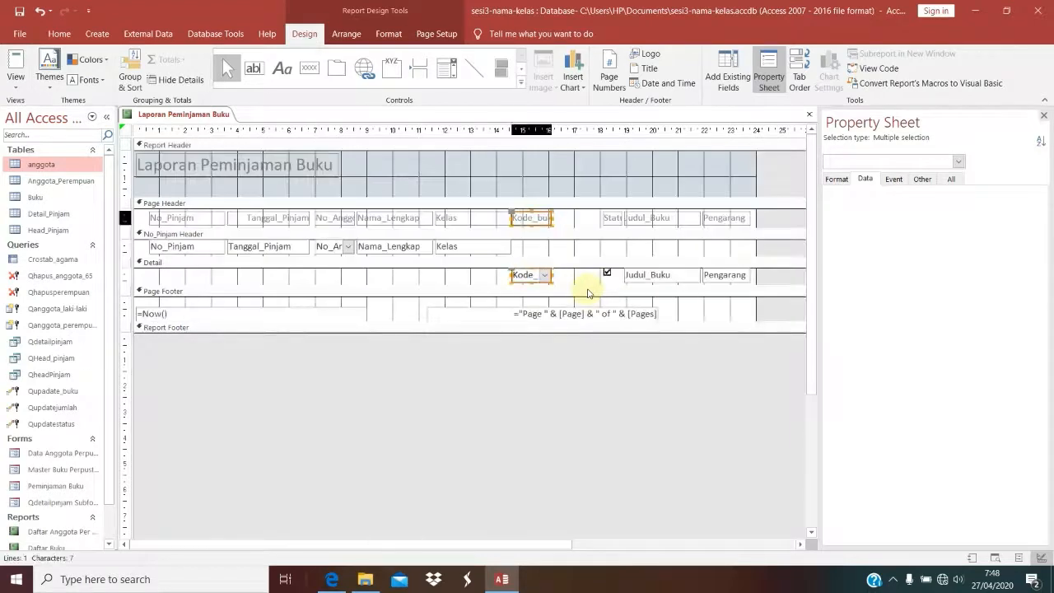
Widen the Kode_buku heading and its detail field together to about 2.7 cm.
{"action": "key", "text": "shift+Right"}
{"action": "key", "text": "shift+Right"}
{"action": "key", "text": "shift+Right"}
{"action": "key", "text": "shift+Right"}
{"action": "key", "text": "shift+Right"}
{"action": "key", "text": "shift+Right"}
{"action": "key", "text": "shift+Right"}
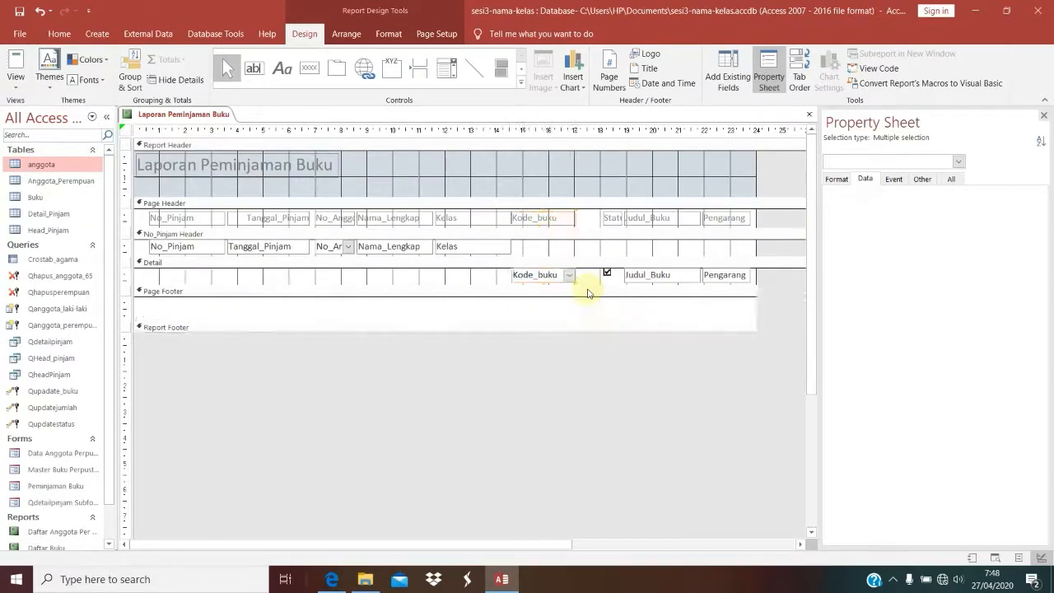
{"action": "key", "text": "shift+Right"}
{"action": "key", "text": "shift+Right"}
{"action": "key", "text": "shift+Right"}
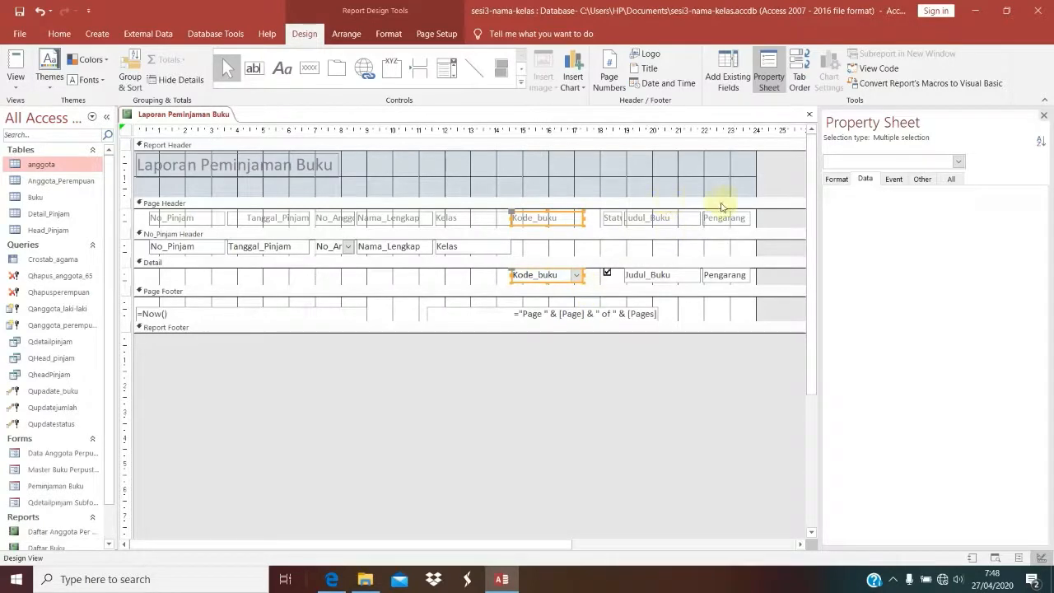
Move the Pengarang heading and its detail field rightward to about 24 cm on the ruler.
{"action": "left_click_drag", "start_coordinate": [726, 196], "coordinate": [737, 306]}
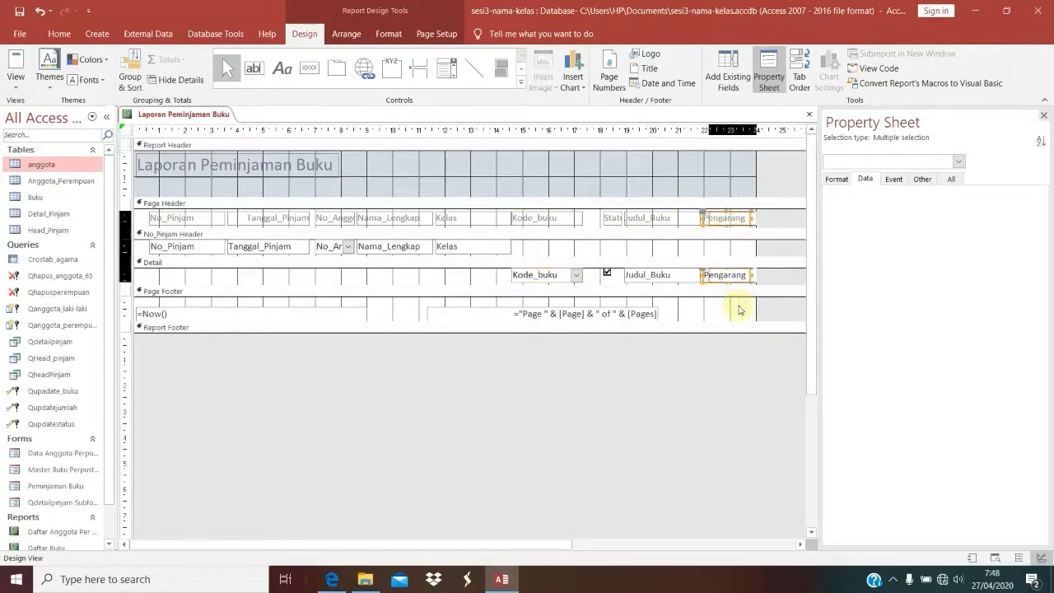
{"action": "key", "text": "Right"}
{"action": "key", "text": "Right"}
{"action": "key", "text": "Right"}
{"action": "key", "text": "Right"}
{"action": "key", "text": "Right"}
{"action": "key", "text": "Right"}
{"action": "key", "text": "Right"}
{"action": "key", "text": "Right"}
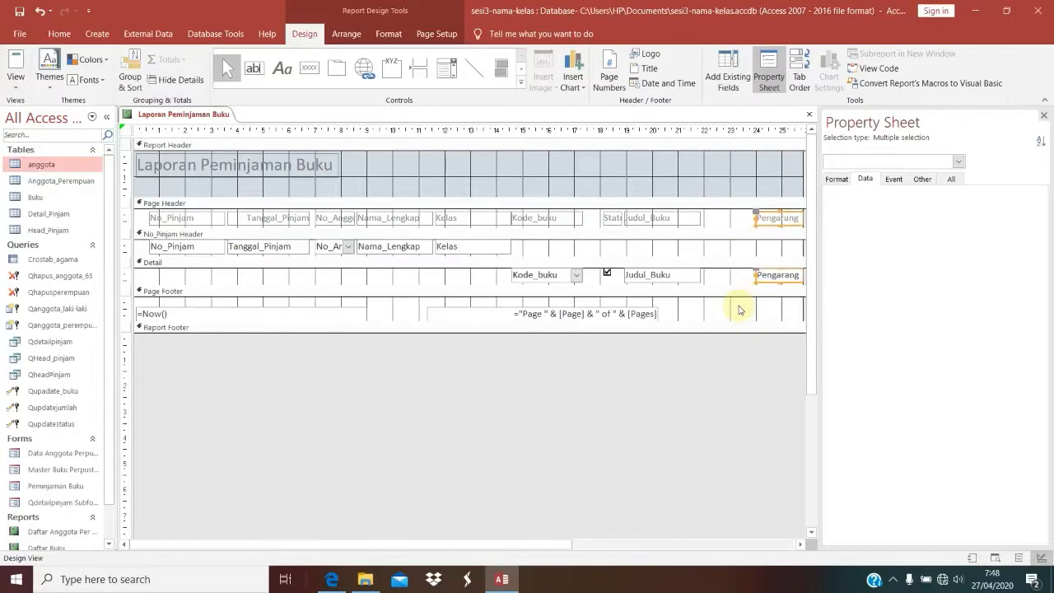
Widen the Judul_Buku heading and its detail field together to about 4.9 cm, filling the gap before Pengarang.
{"action": "left_click_drag", "start_coordinate": [690, 176], "coordinate": [700, 291]}
{"action": "key", "text": "shift+Right"}
{"action": "key", "text": "shift+Right"}
{"action": "key", "text": "shift+Right"}
{"action": "key", "text": "shift+Right"}
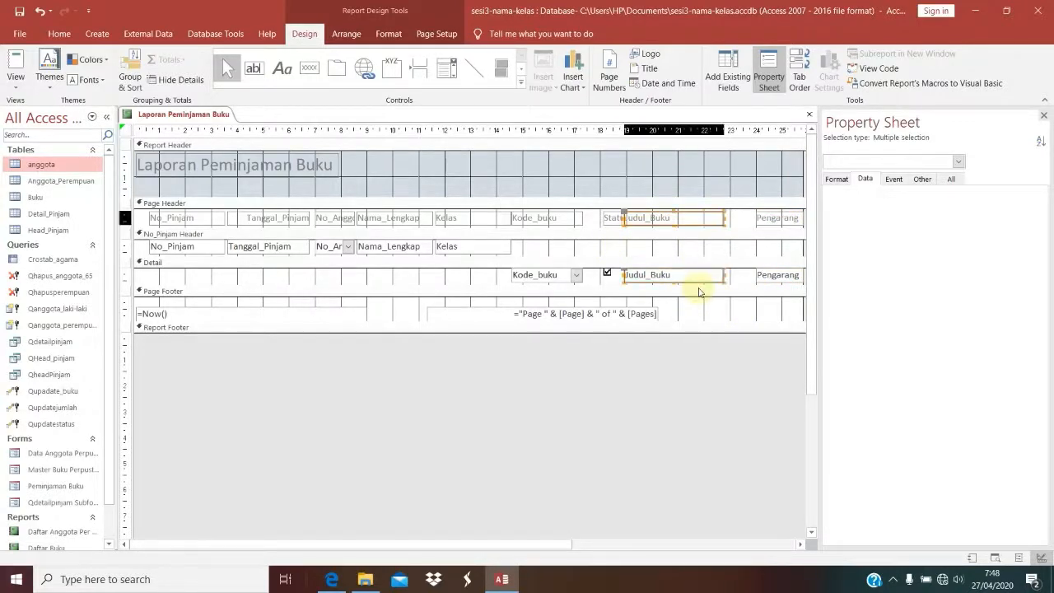
{"action": "key", "text": "shift+Right"}
{"action": "key", "text": "shift+Right"}
{"action": "key", "text": "shift+Right"}
{"action": "key", "text": "shift+Right"}
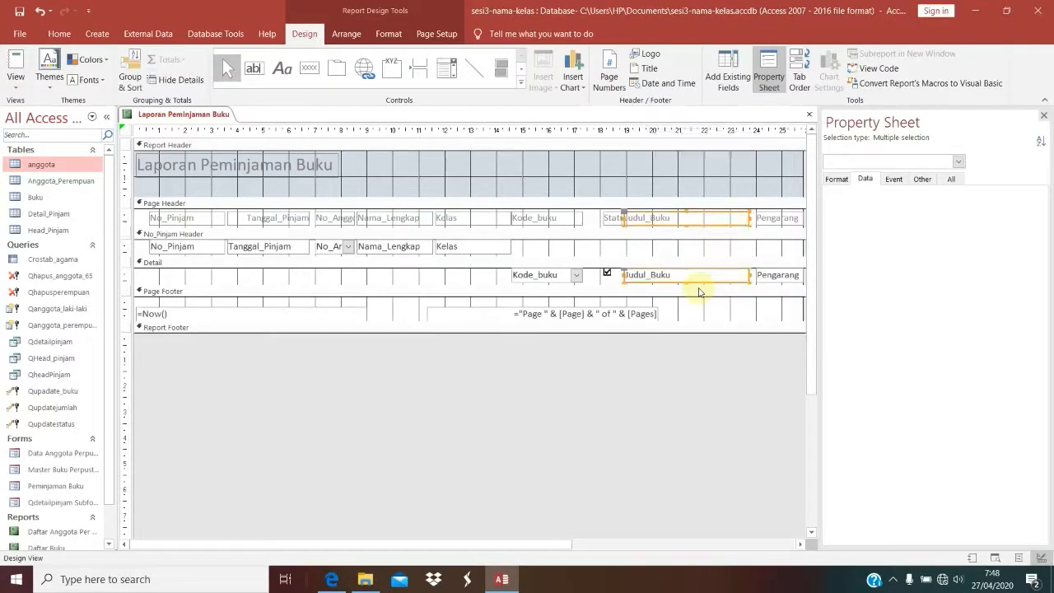
Widen the Pengarang heading and its detail field together to about 2.7 cm.
{"action": "left_click_drag", "start_coordinate": [551, 544], "coordinate": [680, 455]}
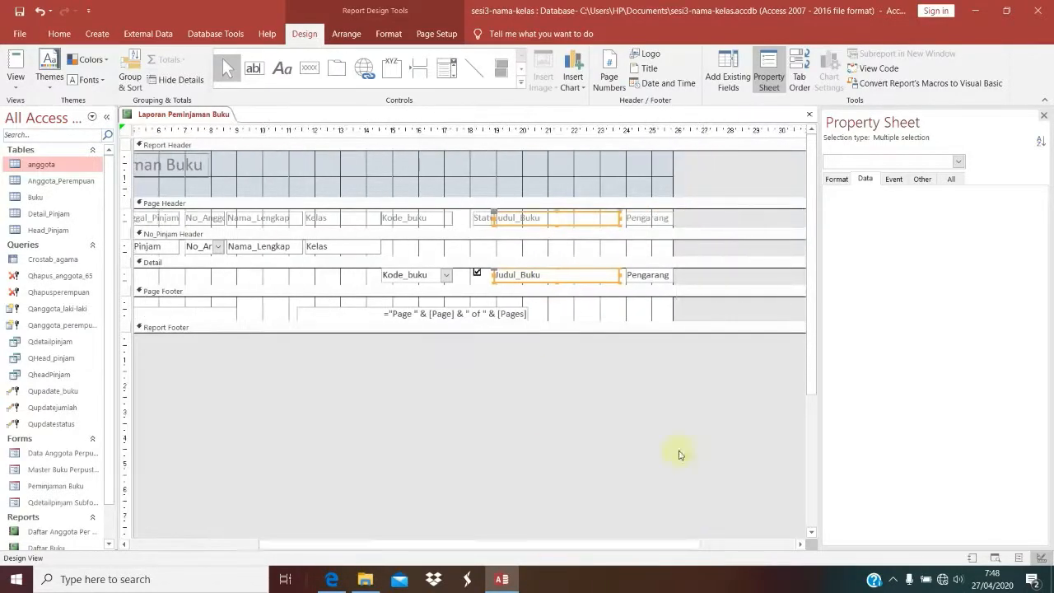
{"action": "left_click", "coordinate": [653, 219]}
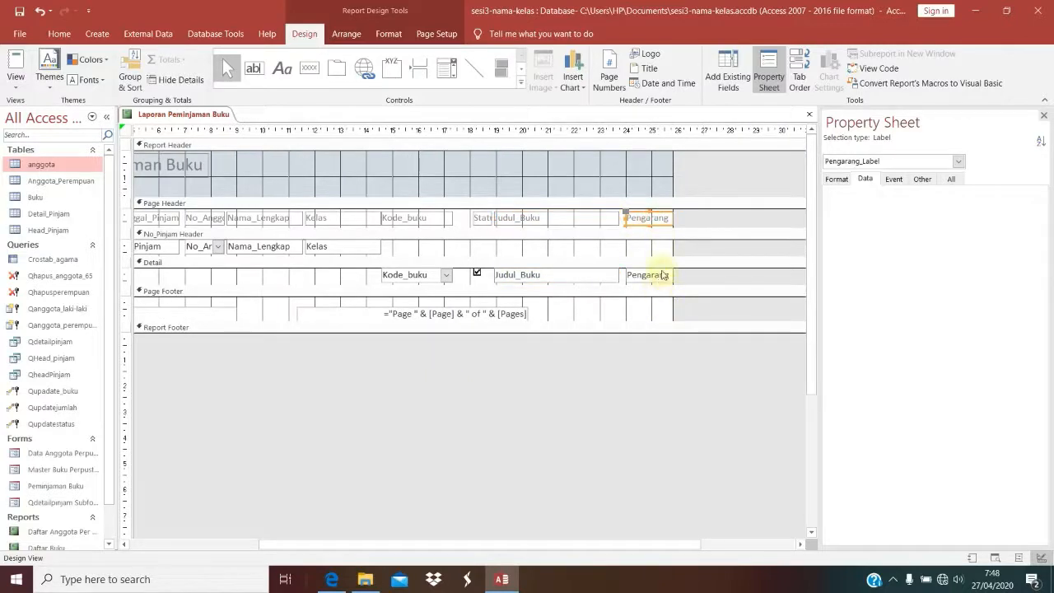
{"action": "left_click", "coordinate": [663, 275], "text": "shift"}
{"action": "key", "text": "shift+Right"}
{"action": "key", "text": "shift+Right"}
{"action": "key", "text": "shift+Right"}
{"action": "key", "text": "shift+Right"}
{"action": "key", "text": "shift+Right"}
{"action": "key", "text": "shift+Right"}
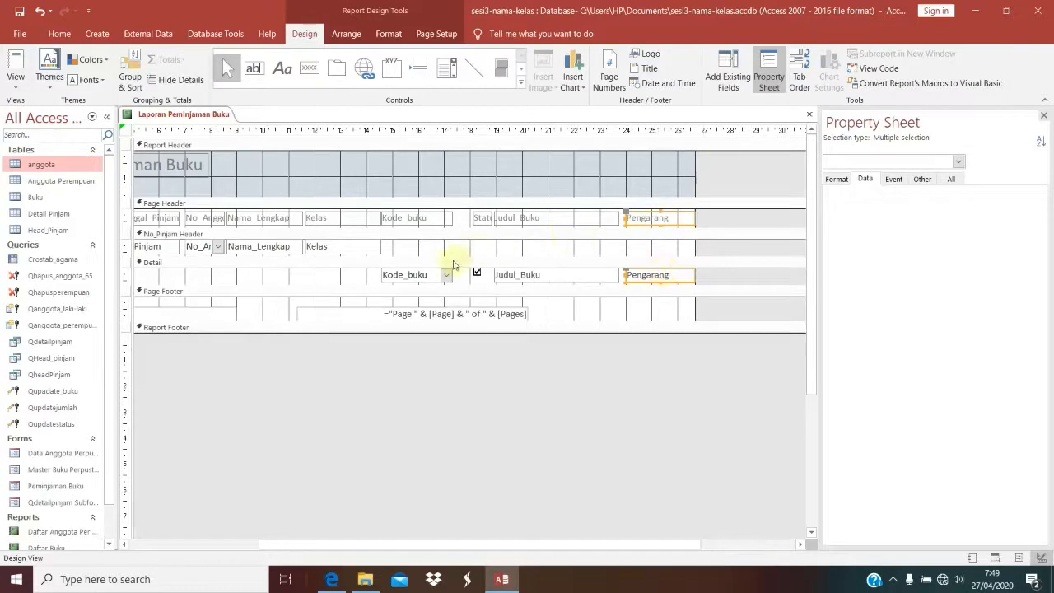
Tighten the height of the Page Header section to fit its headings and display the report in Report View.
{"action": "left_click_drag", "start_coordinate": [428, 257], "coordinate": [435, 206]}
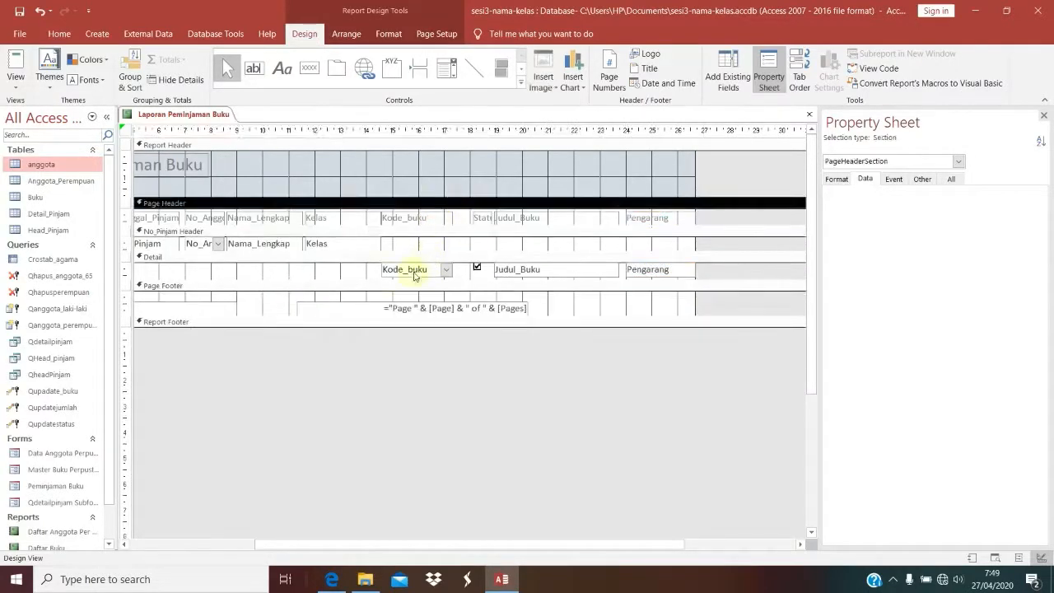
{"action": "left_click_drag", "start_coordinate": [394, 280], "coordinate": [393, 278]}
{"action": "left_click", "coordinate": [15, 64]}
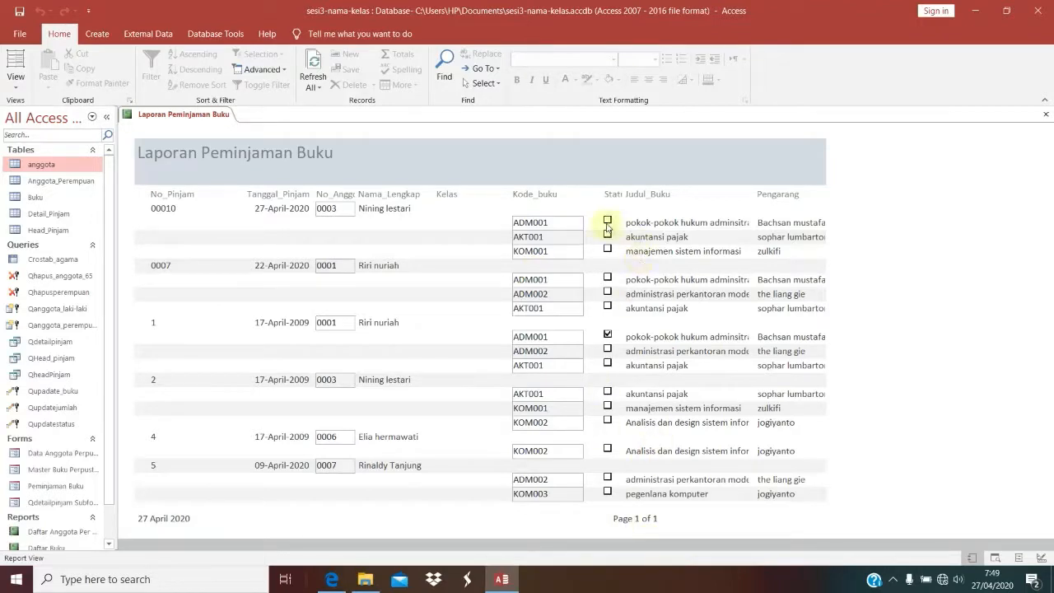
Switch to the practice PDF in Edge, compare the report with the sample Laporan Peminjaman Buku, and return to Access.
{"action": "left_click", "coordinate": [330, 579]}
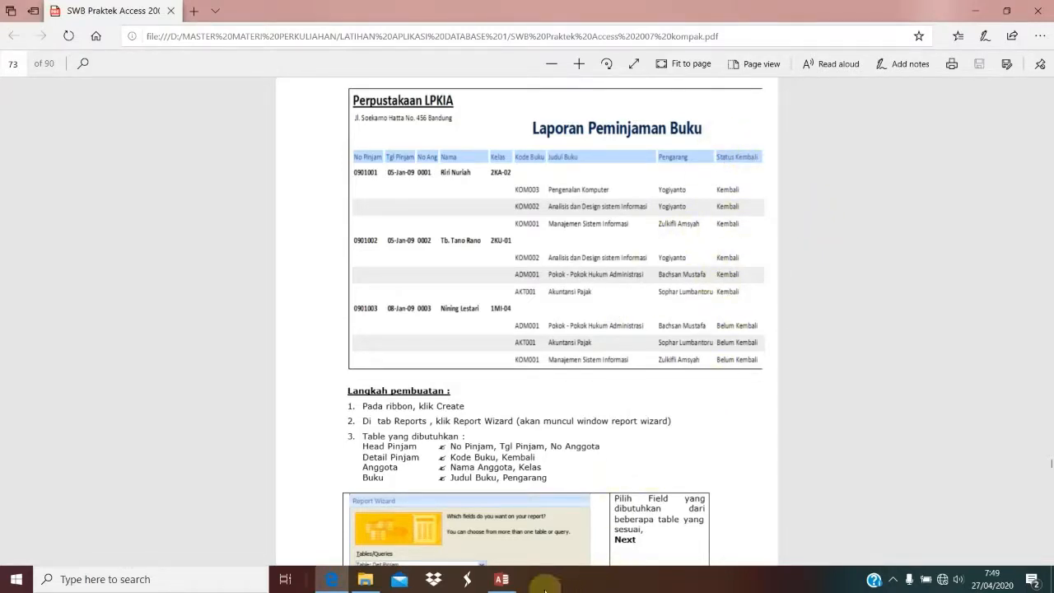
{"action": "left_click", "coordinate": [502, 579]}
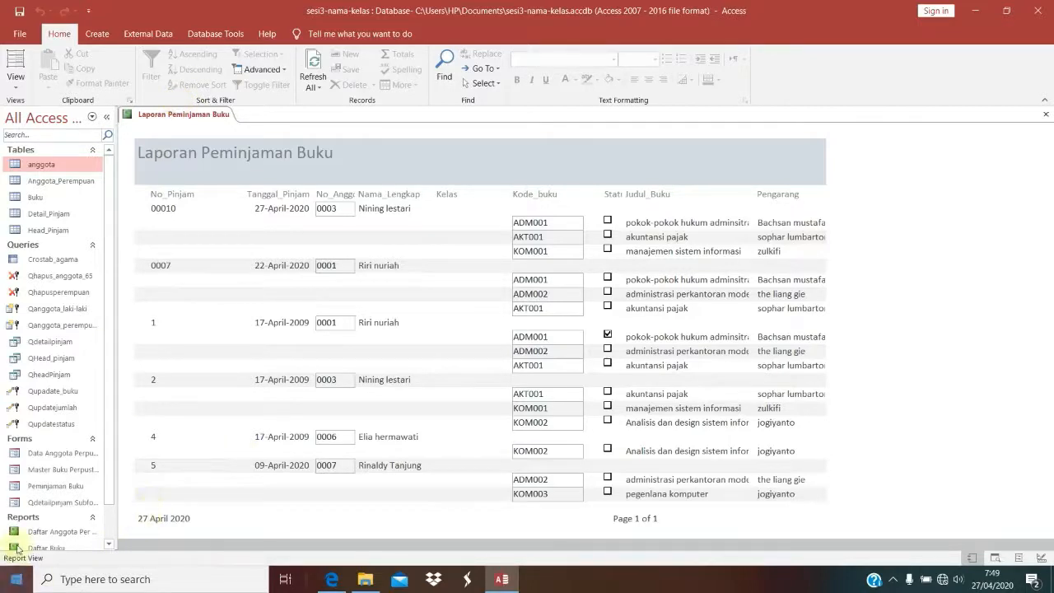
Open the Daftar Anggota Per Kota report and switch it to Design View.
{"action": "scroll", "coordinate": [52, 498], "scroll_direction": "down", "scroll_amount": 2}
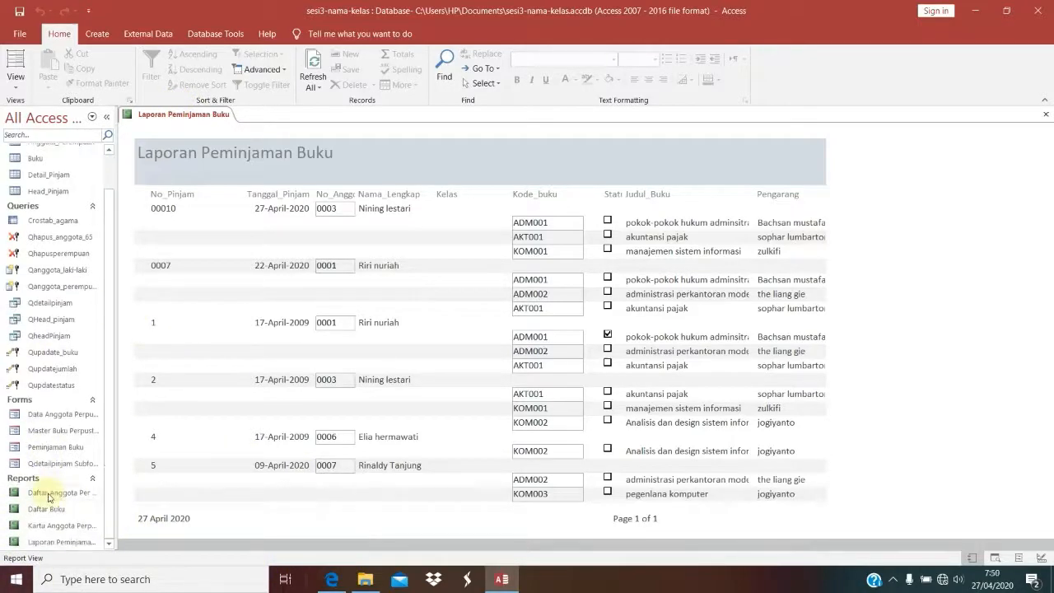
{"action": "left_click", "coordinate": [48, 542]}
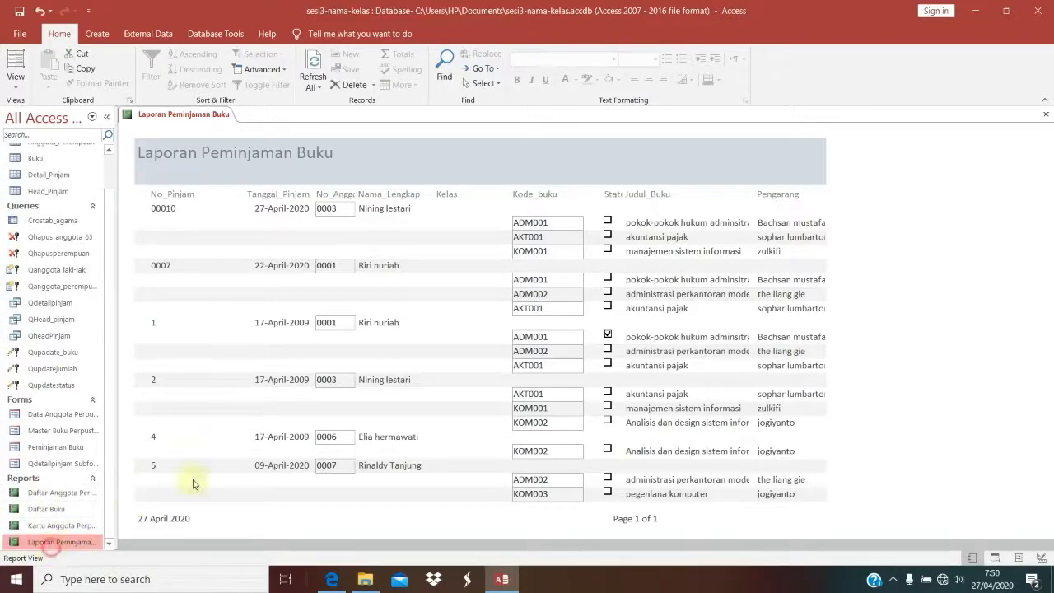
{"action": "double_click", "coordinate": [91, 494]}
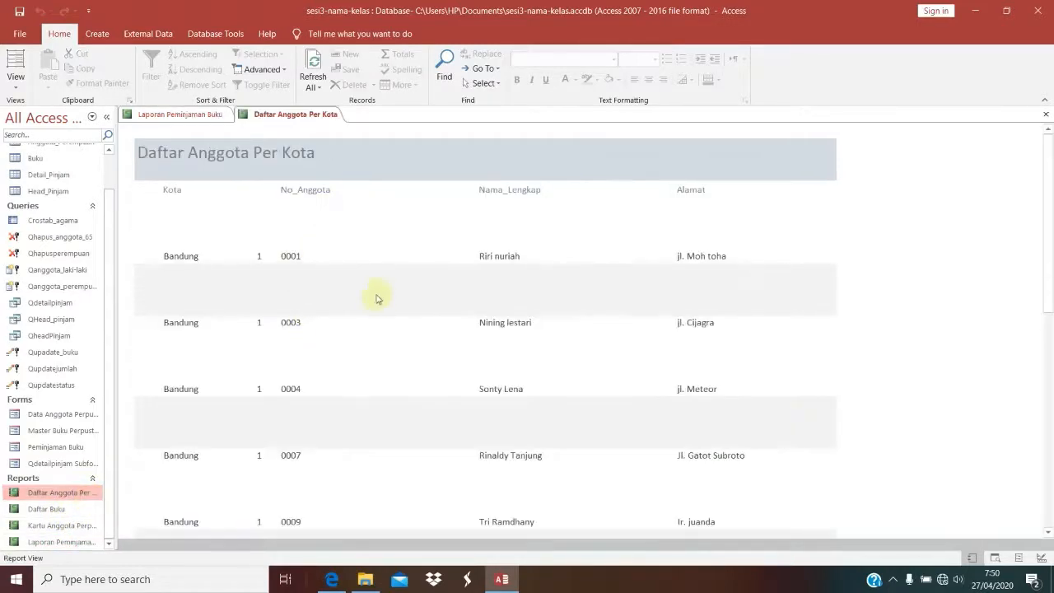
{"action": "scroll", "coordinate": [683, 243], "scroll_direction": "down", "scroll_amount": 1}
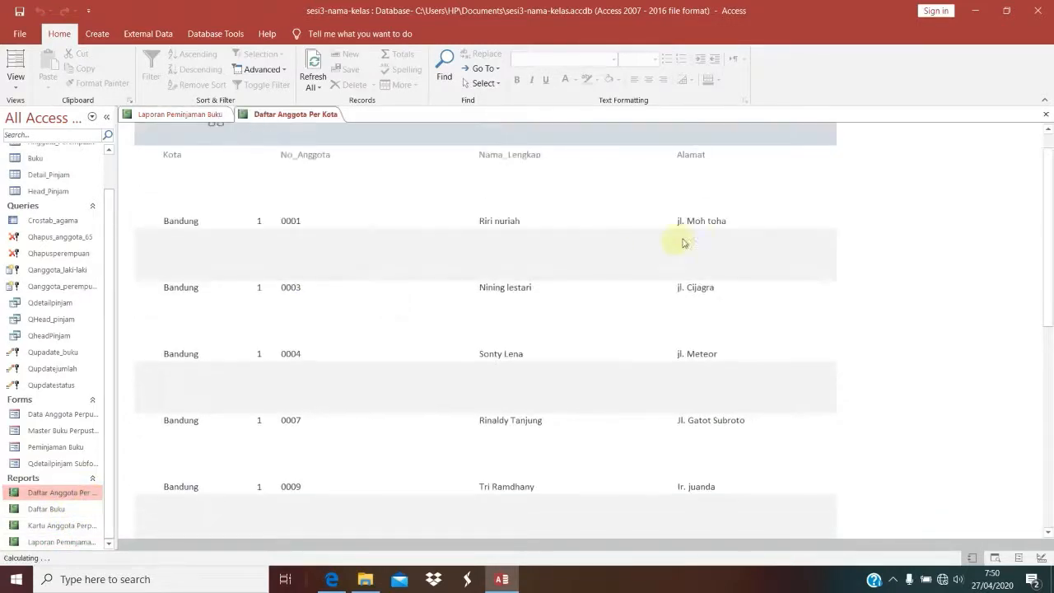
{"action": "right_click", "coordinate": [906, 194]}
{"action": "left_click", "coordinate": [947, 236]}
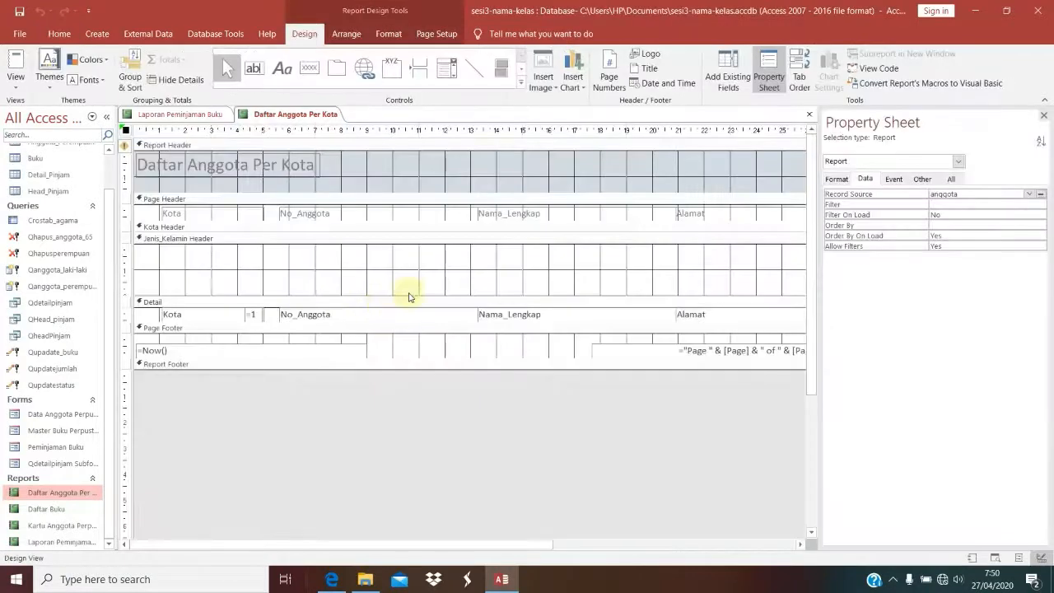
Collapse the empty Jenis_Kelamin Header section to zero height and show the report's sorting and grouping settings.
{"action": "left_click_drag", "start_coordinate": [404, 293], "coordinate": [401, 241]}
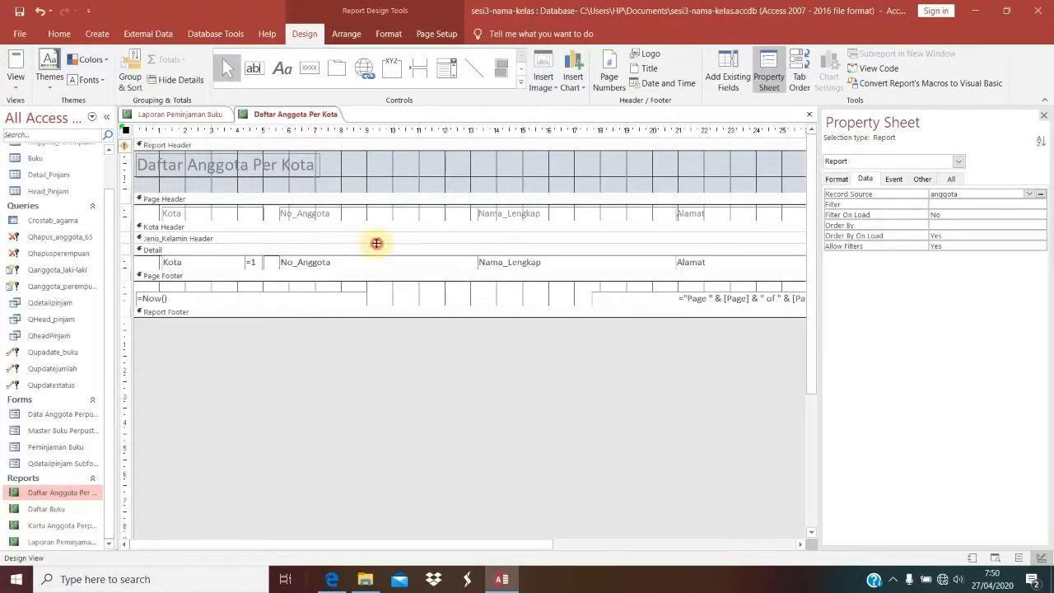
{"action": "left_click", "coordinate": [375, 239]}
{"action": "right_click", "coordinate": [376, 239]}
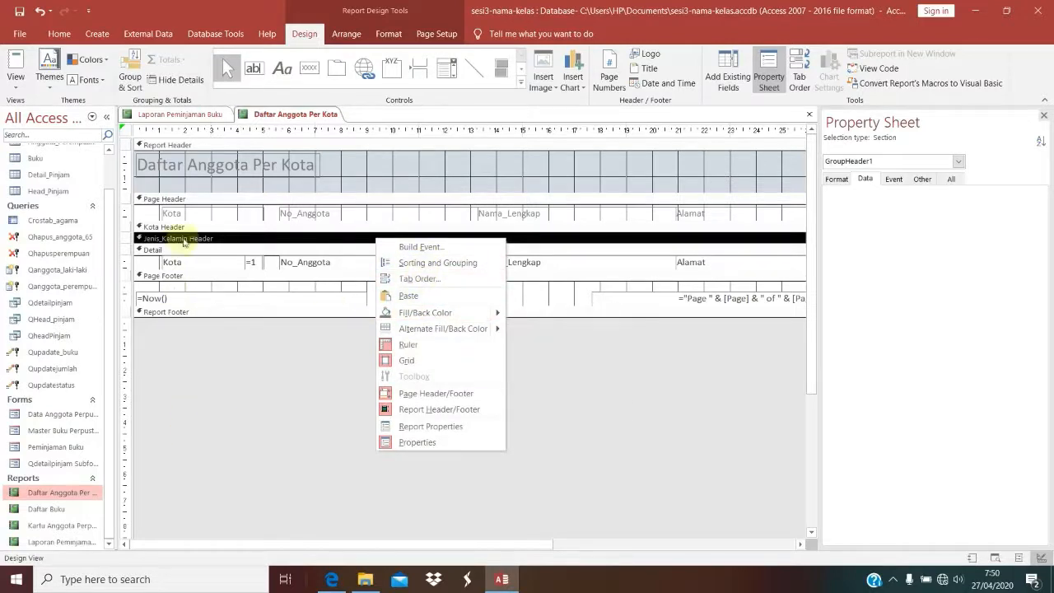
{"action": "left_click", "coordinate": [153, 199]}
{"action": "right_click", "coordinate": [157, 198]}
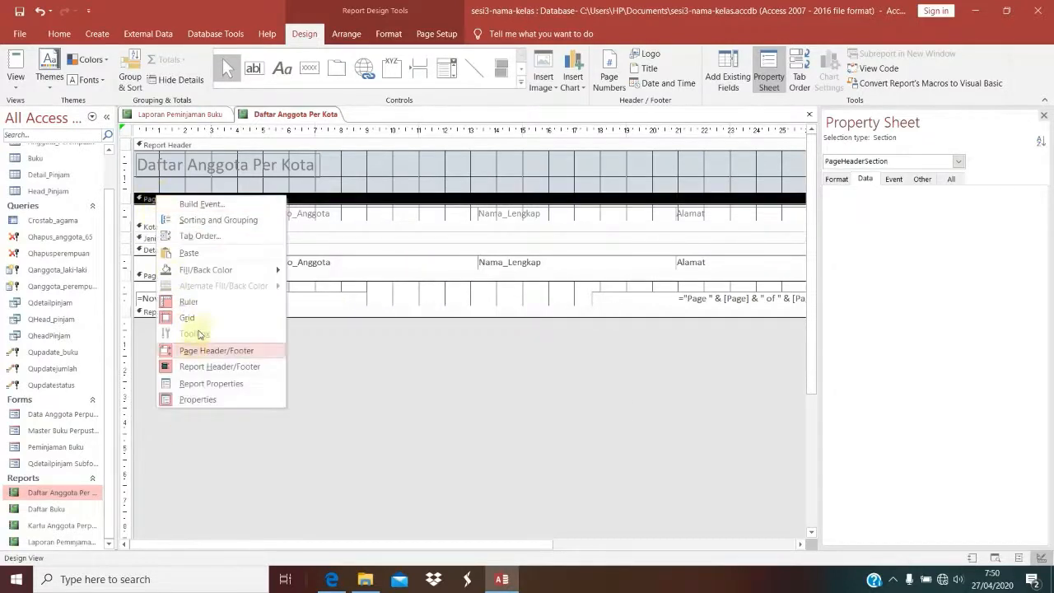
{"action": "left_click", "coordinate": [219, 224]}
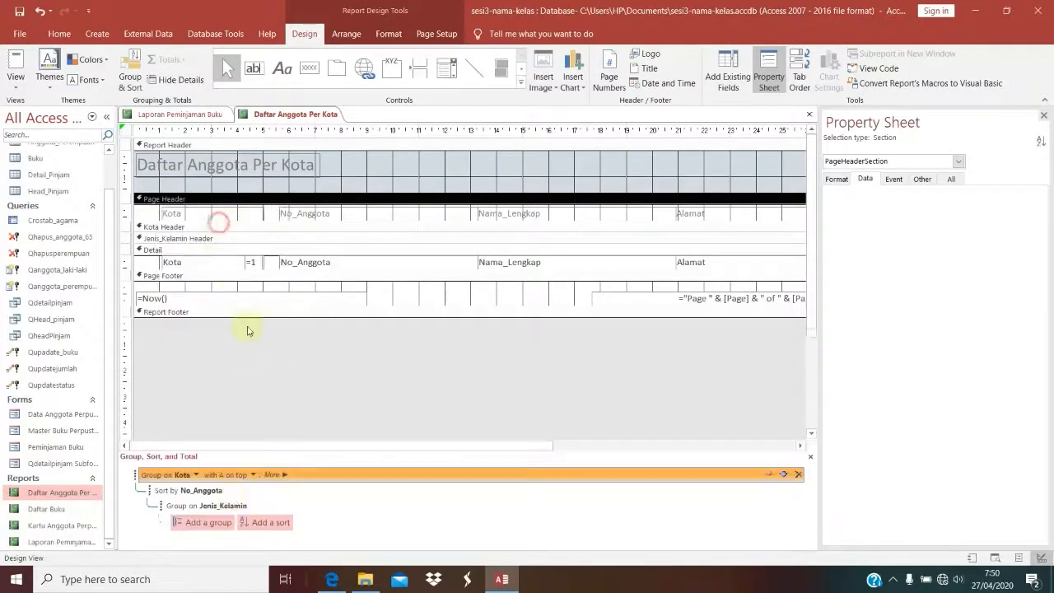
{"action": "left_click", "coordinate": [204, 522]}
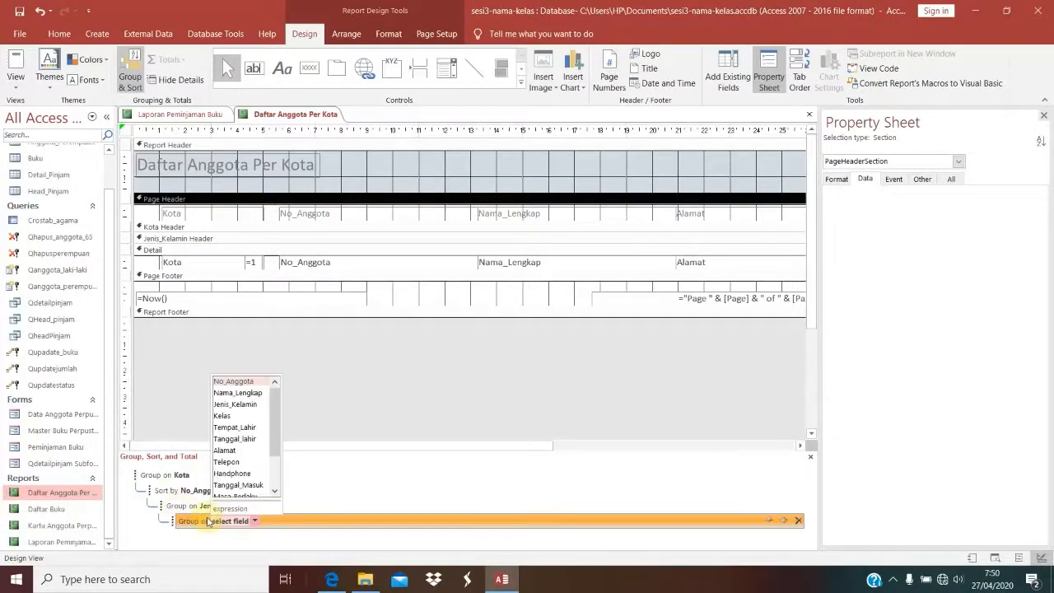
{"action": "left_click", "coordinate": [360, 495]}
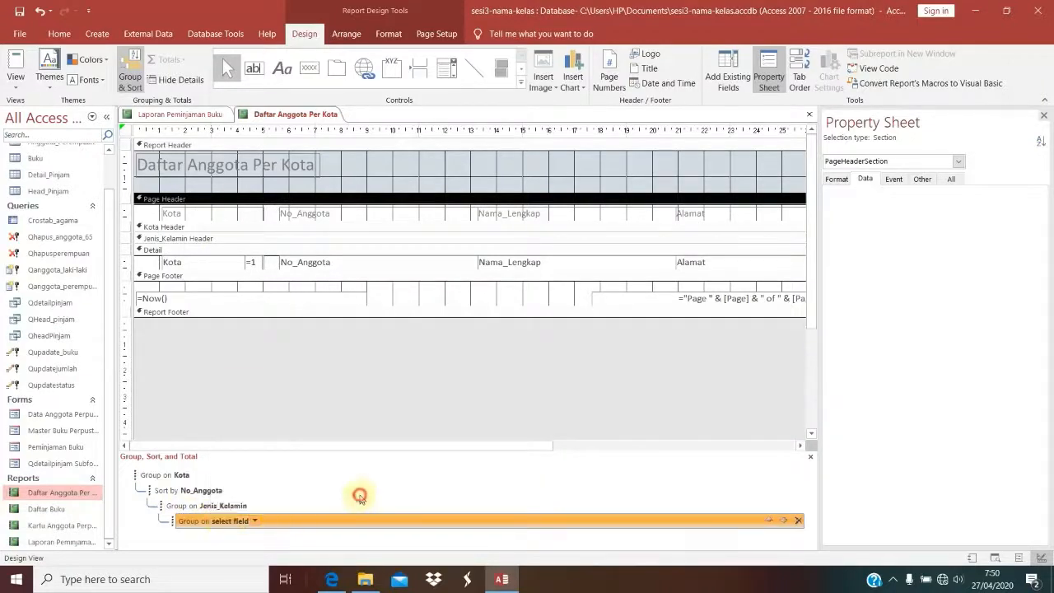
{"action": "left_click", "coordinate": [256, 522]}
{"action": "left_click", "coordinate": [337, 498]}
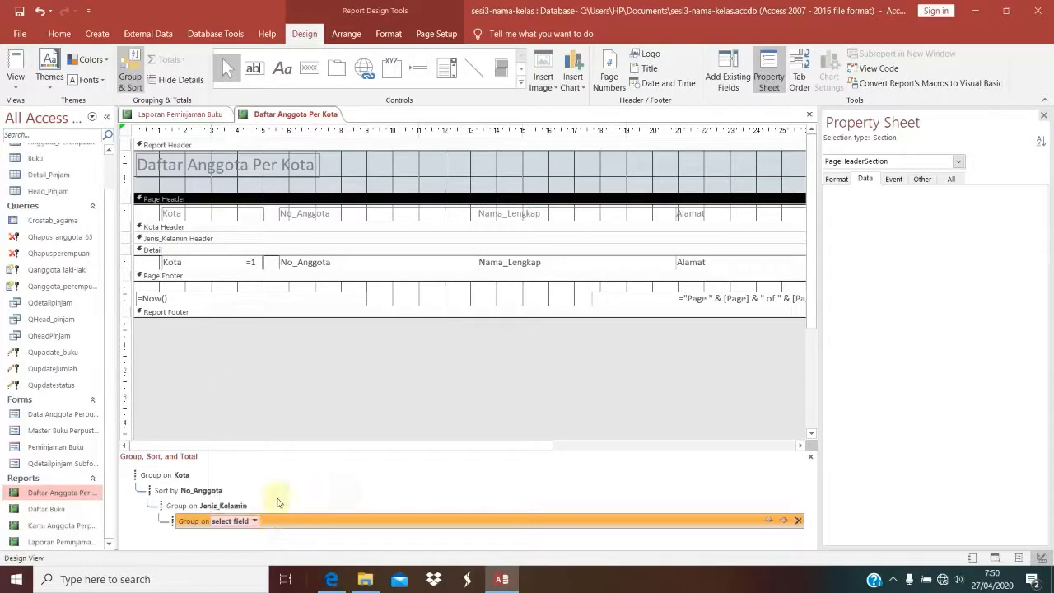
Delete the Jenis_Kelamin grouping level and display the Daftar Anggota Per Kota report in Report View.
{"action": "left_click", "coordinate": [223, 506]}
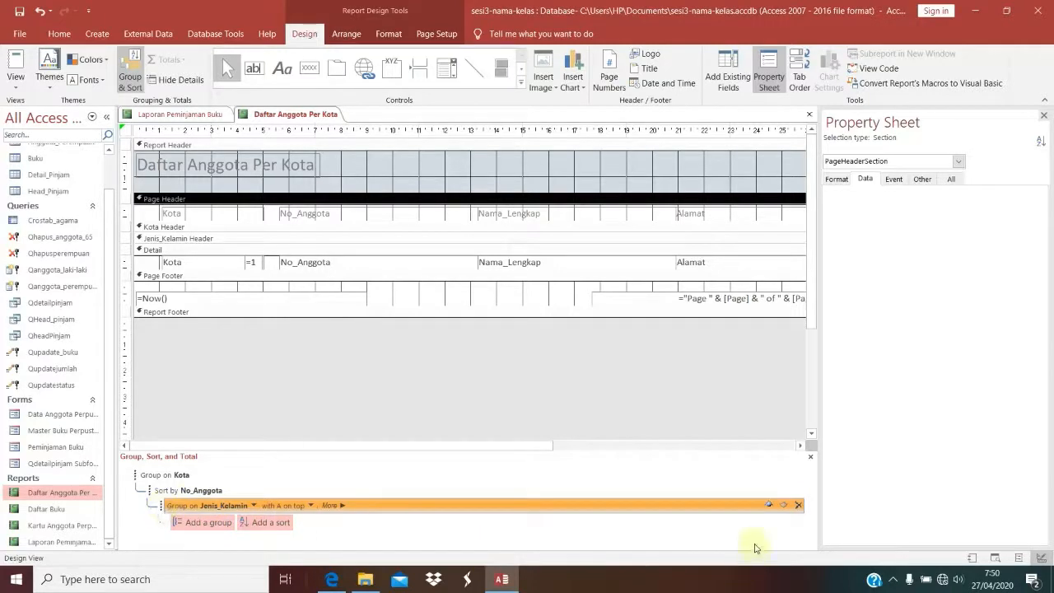
{"action": "left_click", "coordinate": [800, 505]}
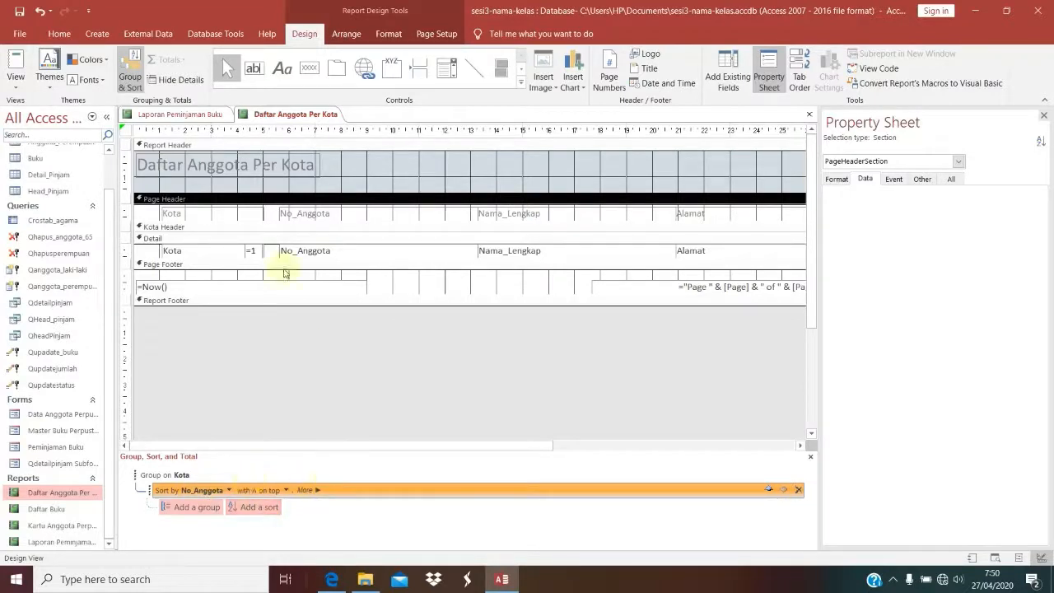
{"action": "left_click", "coordinate": [16, 62]}
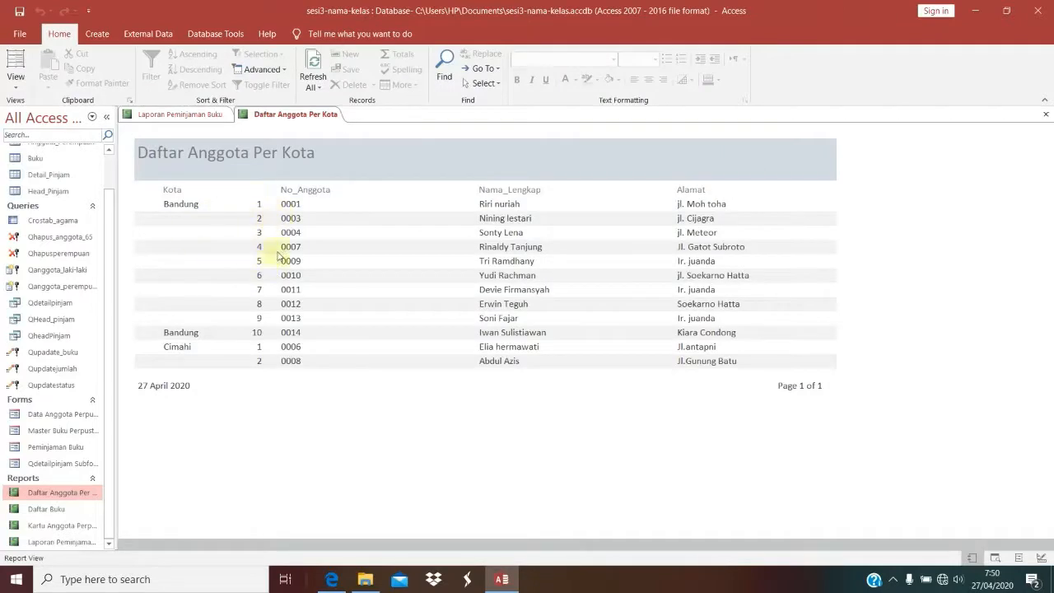
Return to the Laporan Peminjaman Buku report, then switch to the practice PDF and examine the sample report layouts on pages 76 and 77, including Tugas 3.
{"action": "left_click", "coordinate": [196, 114]}
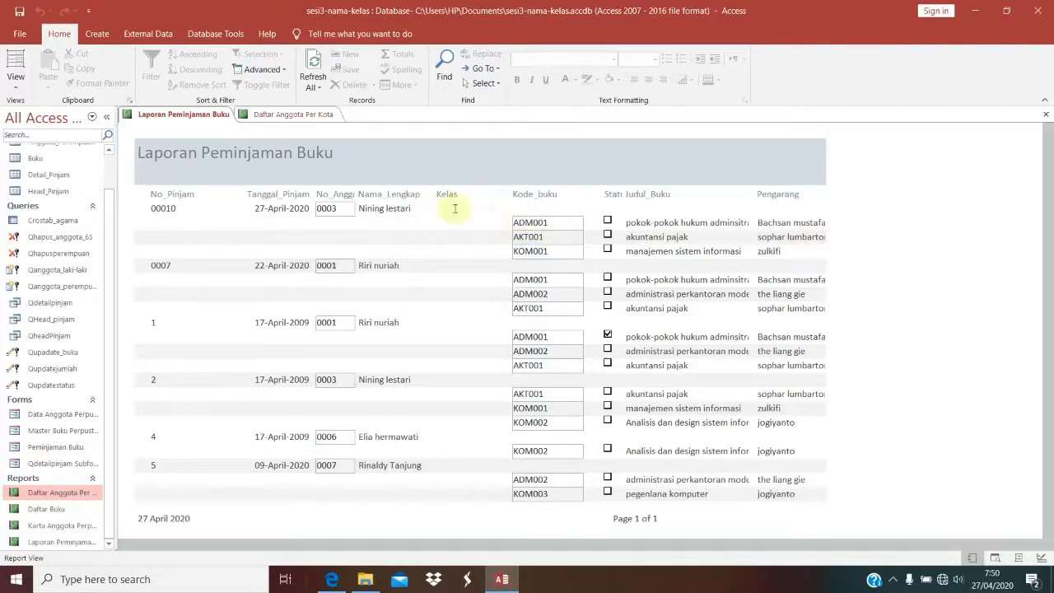
{"action": "left_click", "coordinate": [332, 579]}
{"action": "scroll", "coordinate": [400, 404], "scroll_direction": "down", "scroll_amount": 10}
{"action": "scroll", "coordinate": [384, 412], "scroll_direction": "down", "scroll_amount": 15}
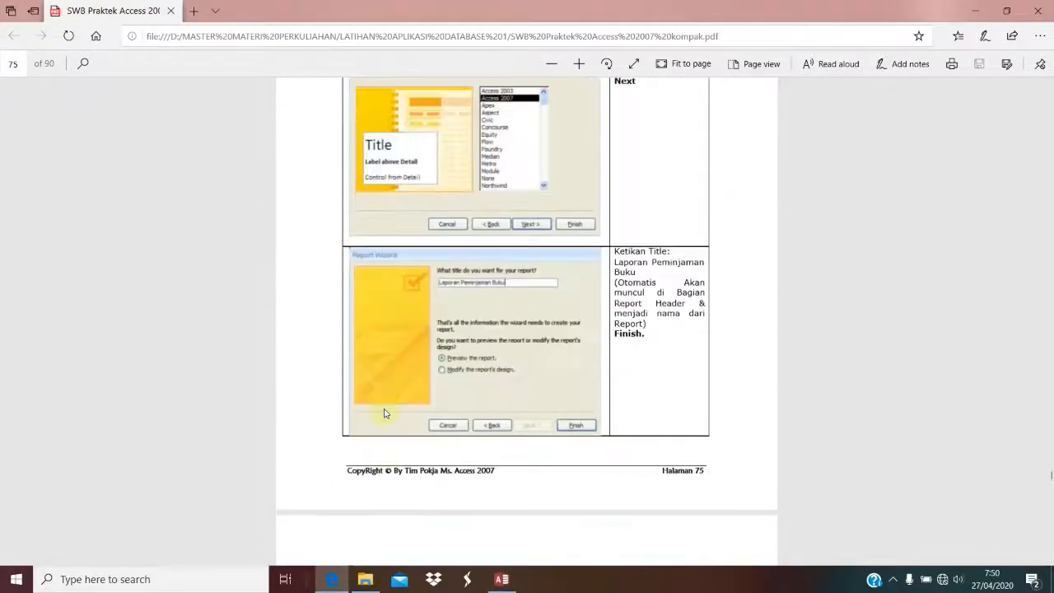
{"action": "scroll", "coordinate": [444, 379], "scroll_direction": "up", "scroll_amount": 1}
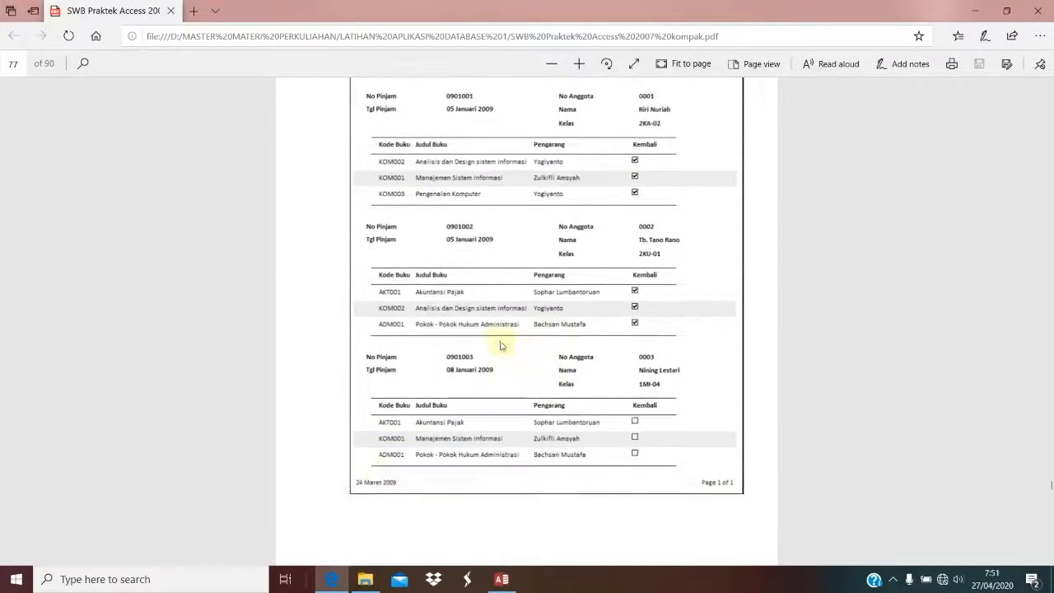
{"action": "scroll", "coordinate": [535, 329], "scroll_direction": "up", "scroll_amount": 2}
{"action": "scroll", "coordinate": [449, 304], "scroll_direction": "up", "scroll_amount": 3}
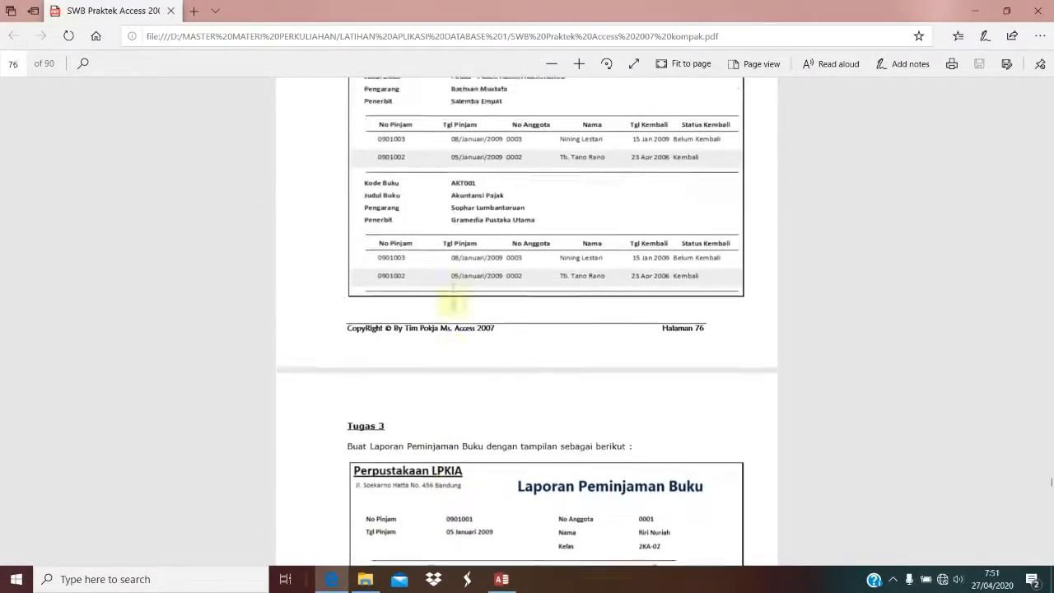
{"action": "scroll", "coordinate": [447, 302], "scroll_direction": "down", "scroll_amount": 2}
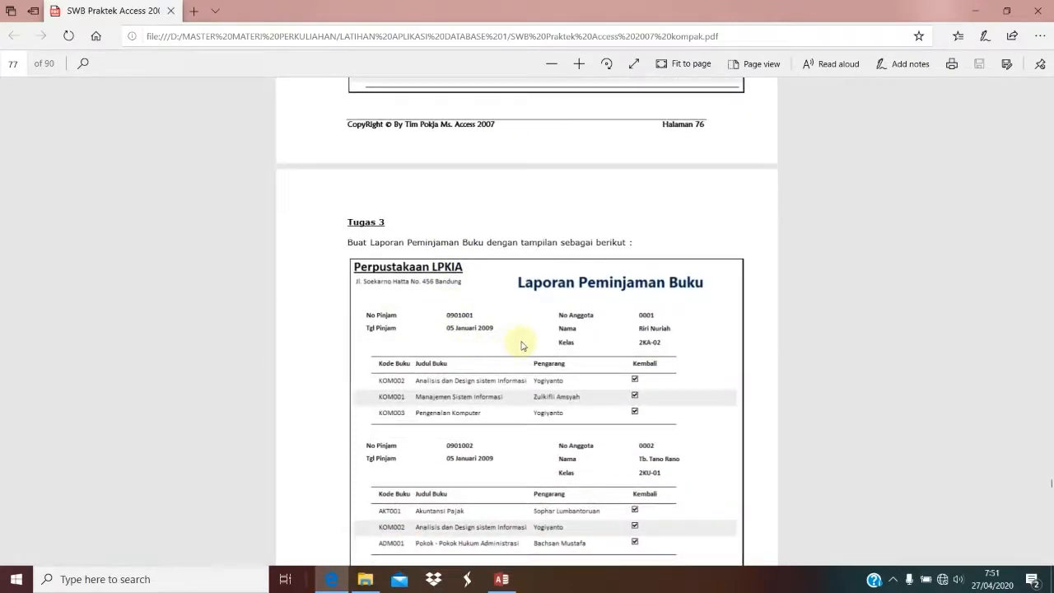
{"action": "scroll", "coordinate": [522, 346], "scroll_direction": "down", "scroll_amount": 3}
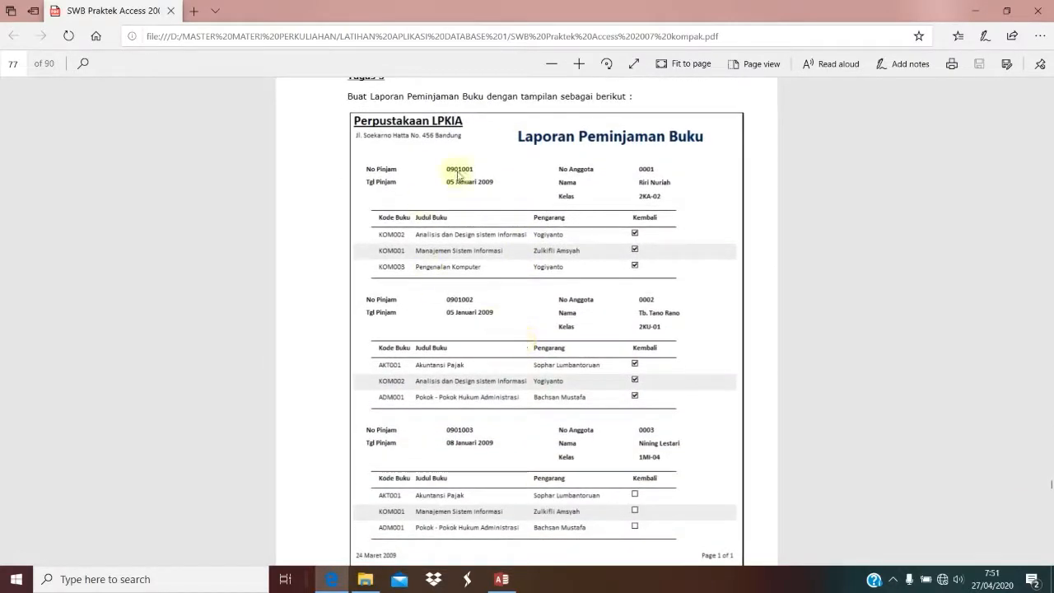
{"action": "scroll", "coordinate": [587, 382], "scroll_direction": "down", "scroll_amount": 4}
{"action": "scroll", "coordinate": [588, 381], "scroll_direction": "up", "scroll_amount": 3}
{"action": "scroll", "coordinate": [528, 379], "scroll_direction": "up", "scroll_amount": 6}
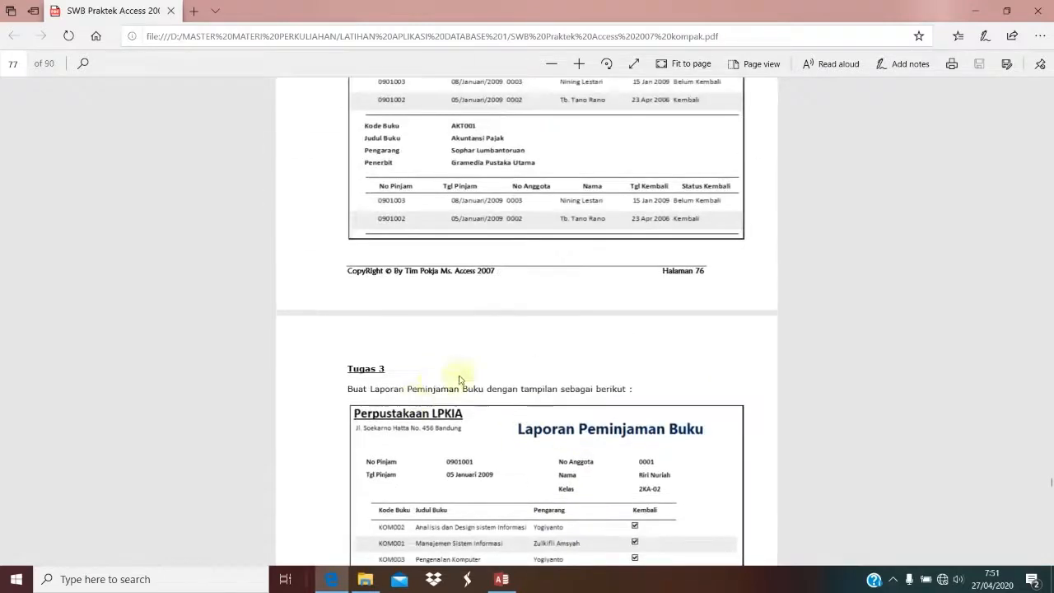
Switch back to Access and display the Laporan Peminjaman Buku report in Layout View.
{"action": "left_click", "coordinate": [500, 579]}
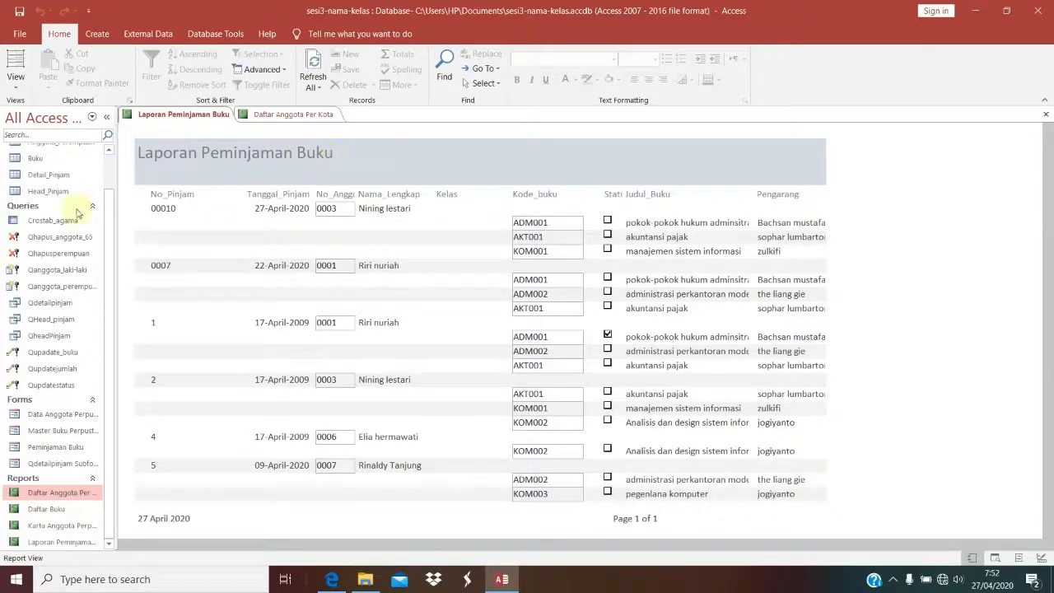
{"action": "left_click", "coordinate": [97, 34]}
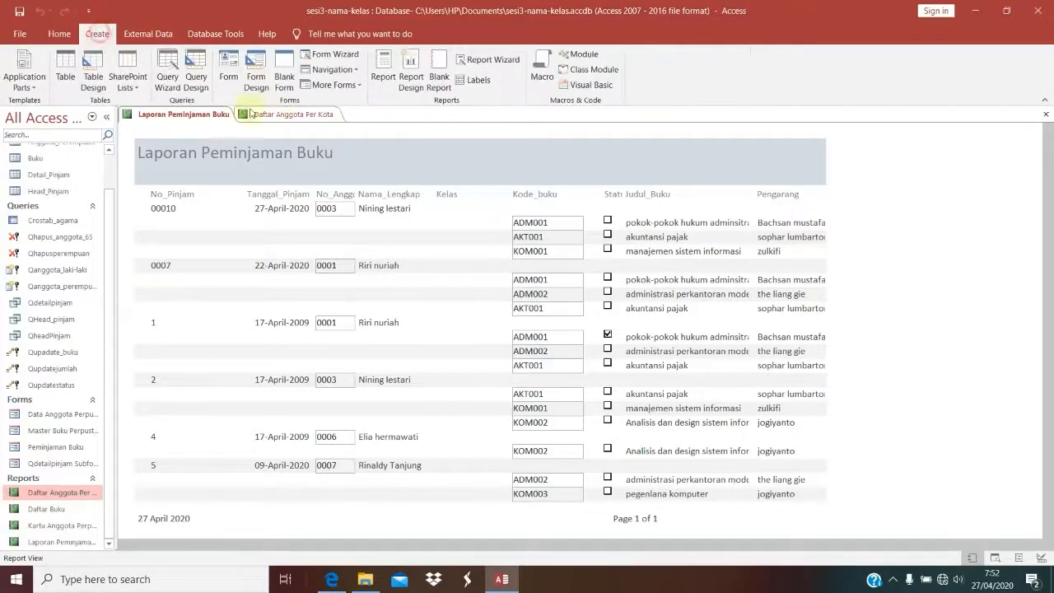
{"action": "right_click", "coordinate": [213, 114]}
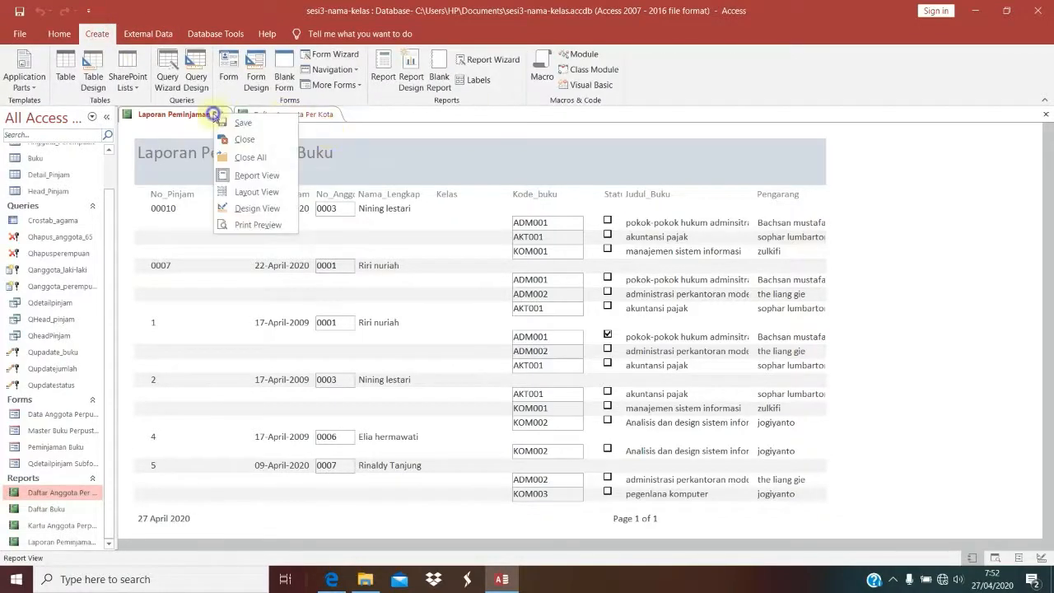
{"action": "left_click", "coordinate": [247, 192]}
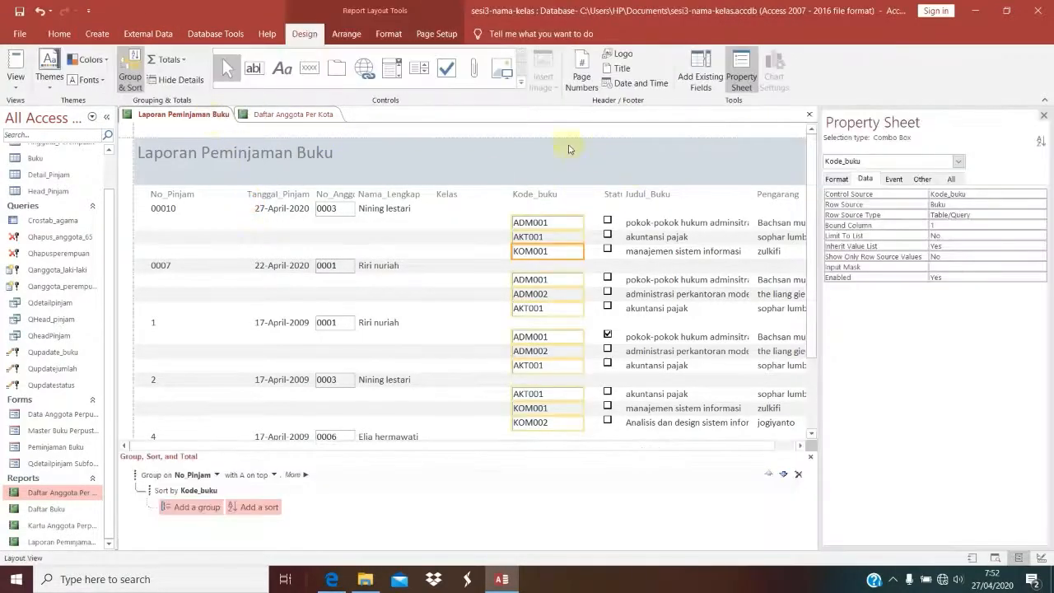
Close the Laporan Peminjaman Buku report and save its design changes.
{"action": "left_click", "coordinate": [810, 116]}
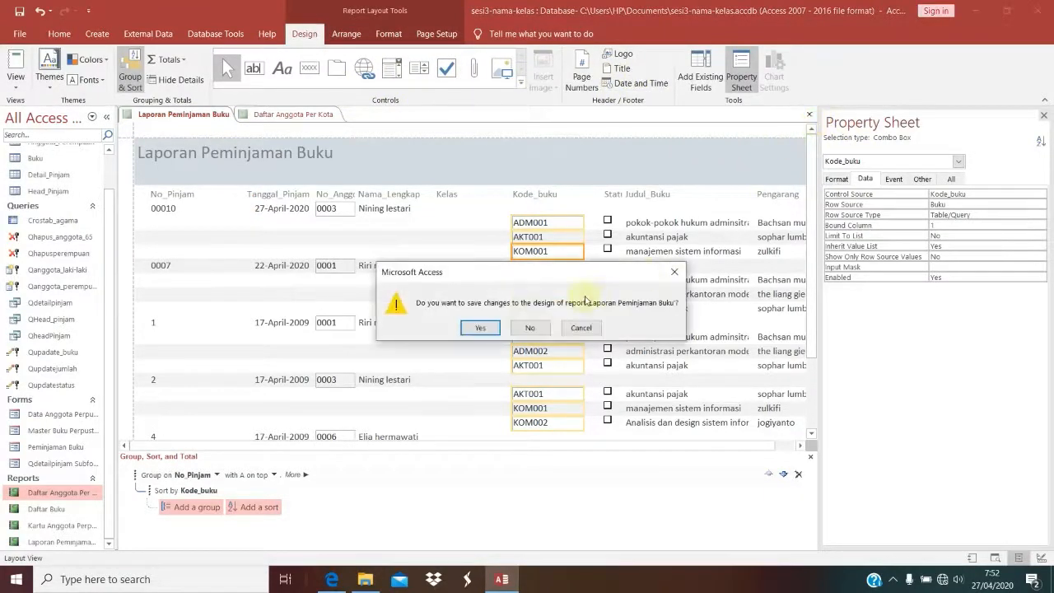
{"action": "left_click", "coordinate": [481, 327]}
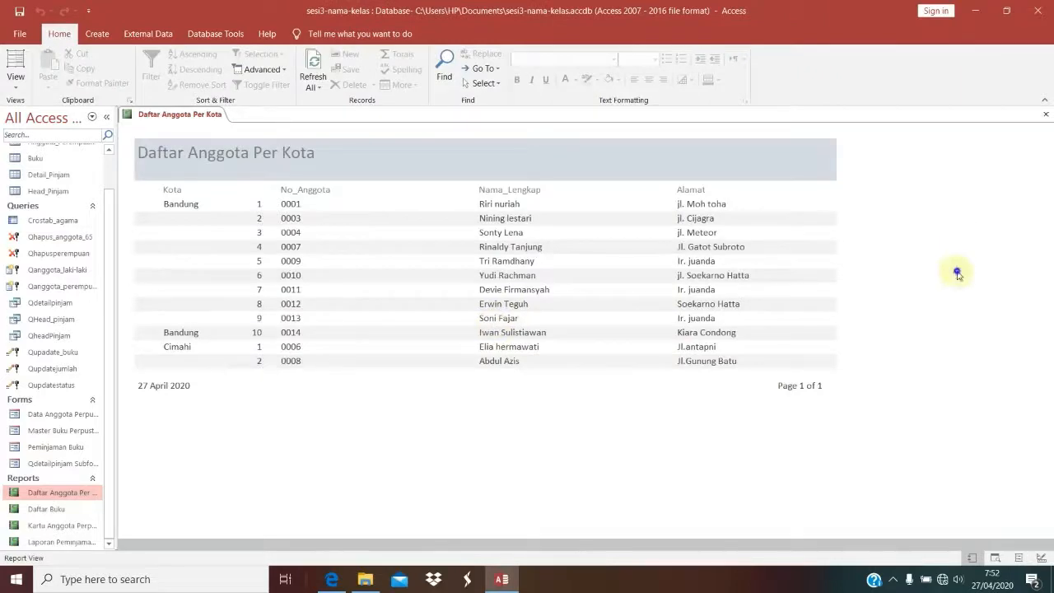
Try adding a clustered column chart to the Page Footer section of the Daftar Anggota Per Kota report in Design View.
{"action": "right_click", "coordinate": [957, 262]}
{"action": "left_click", "coordinate": [894, 320]}
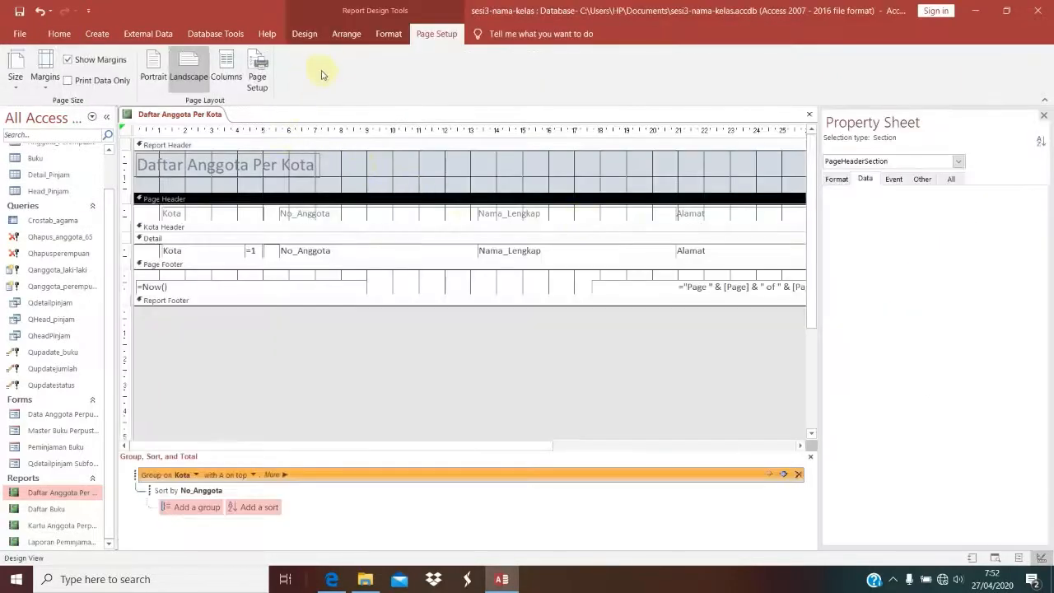
{"action": "left_click", "coordinate": [306, 34]}
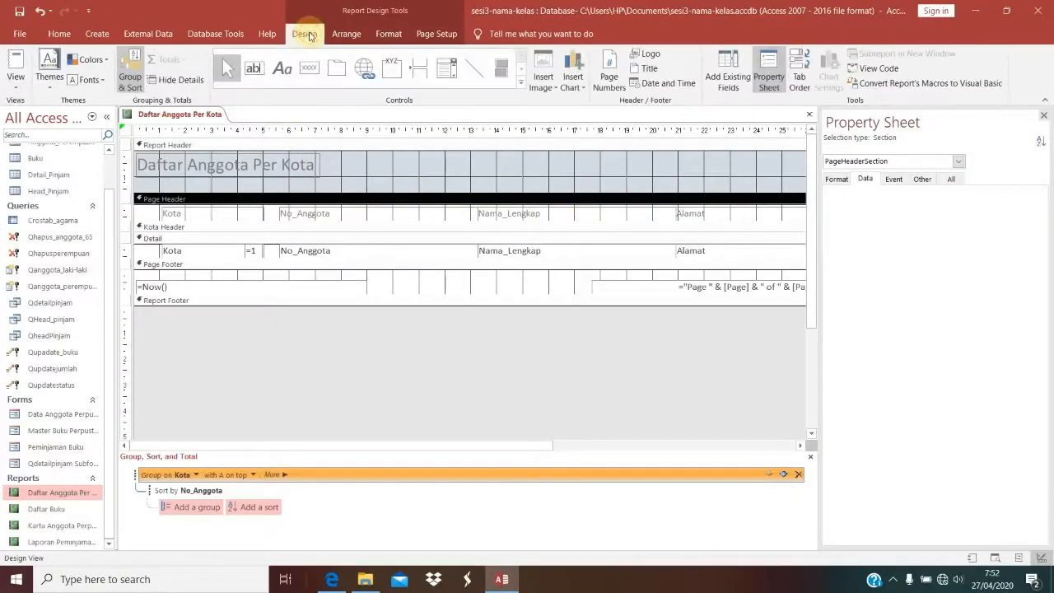
{"action": "left_click", "coordinate": [574, 81]}
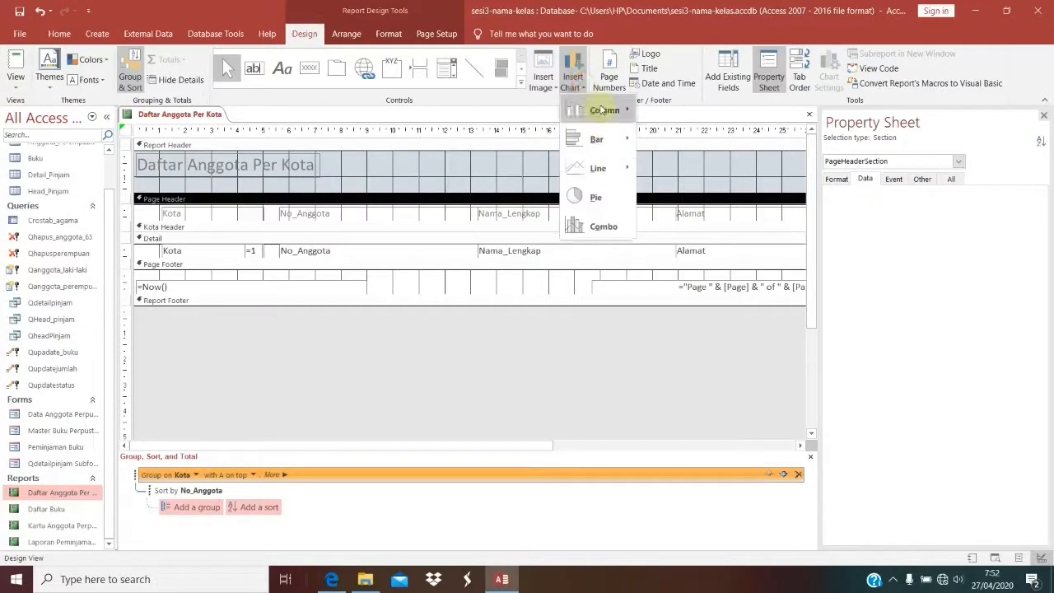
{"action": "mouse_move", "coordinate": [596, 141]}
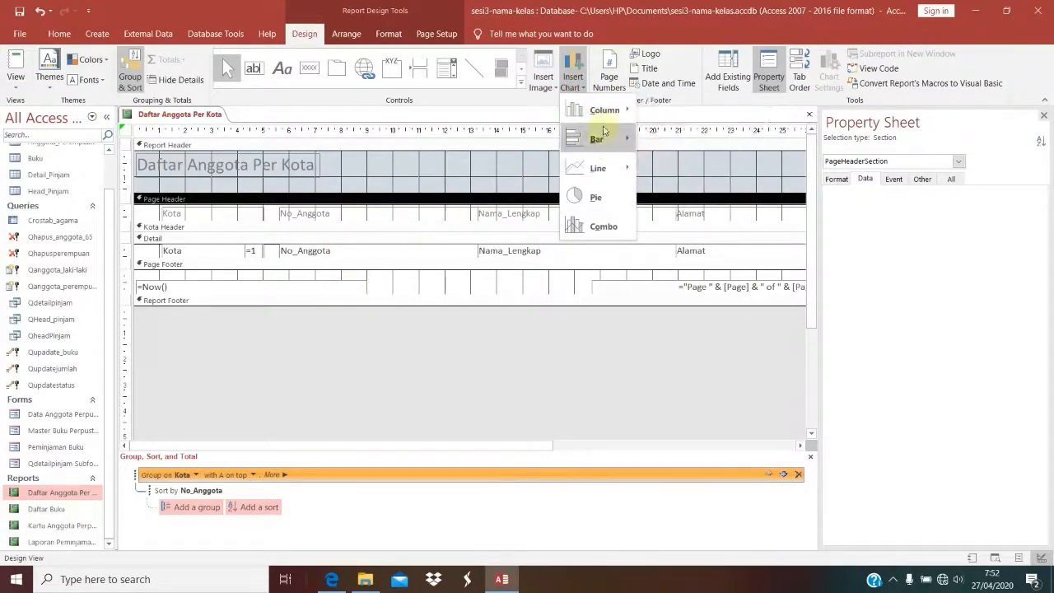
{"action": "mouse_move", "coordinate": [605, 110]}
{"action": "left_click", "coordinate": [665, 111]}
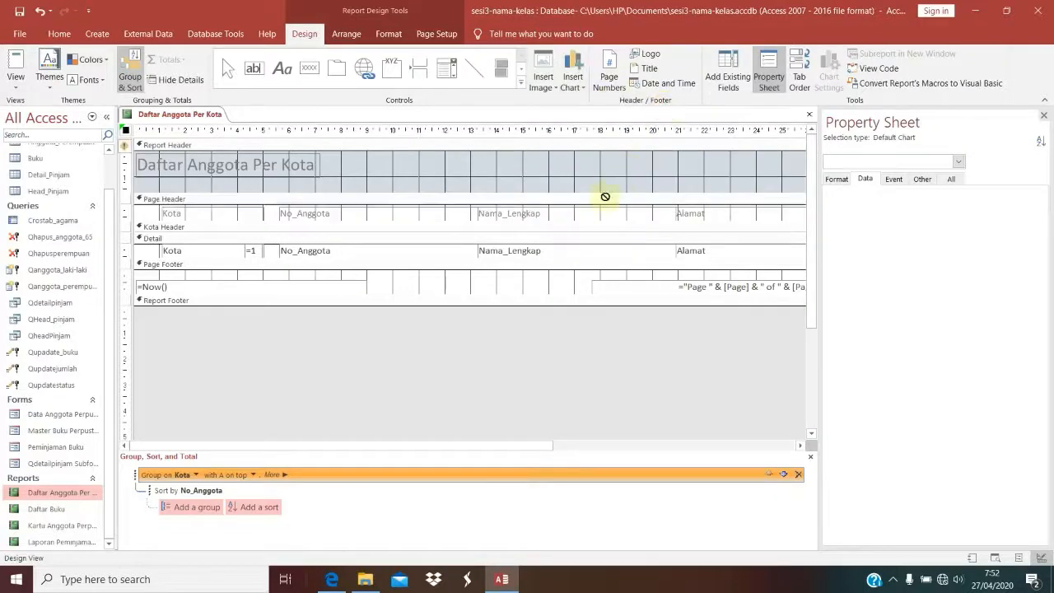
{"action": "left_click", "coordinate": [492, 282]}
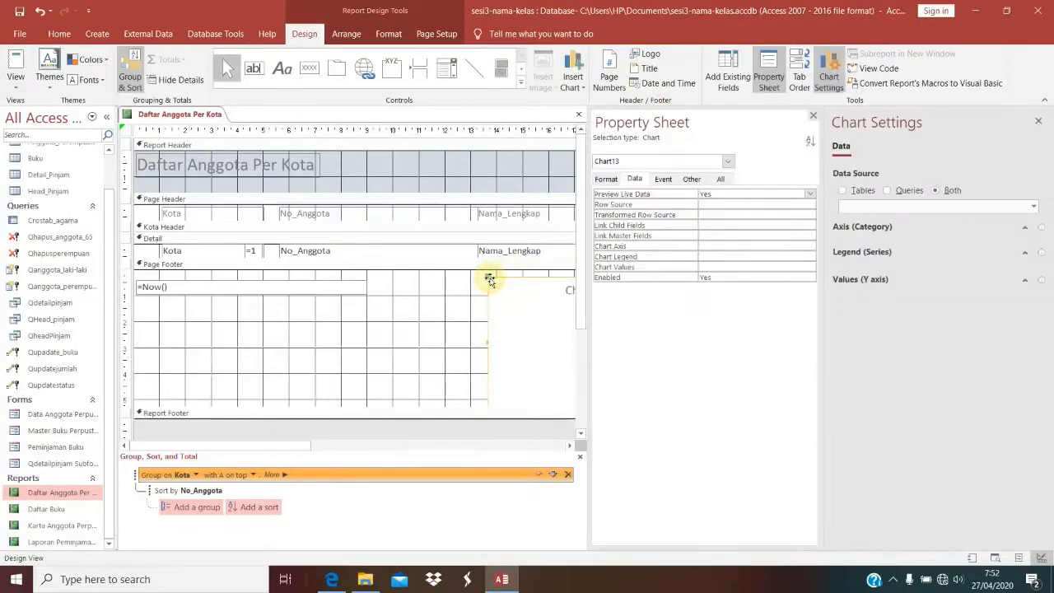
{"action": "left_click_drag", "start_coordinate": [545, 287], "coordinate": [268, 309]}
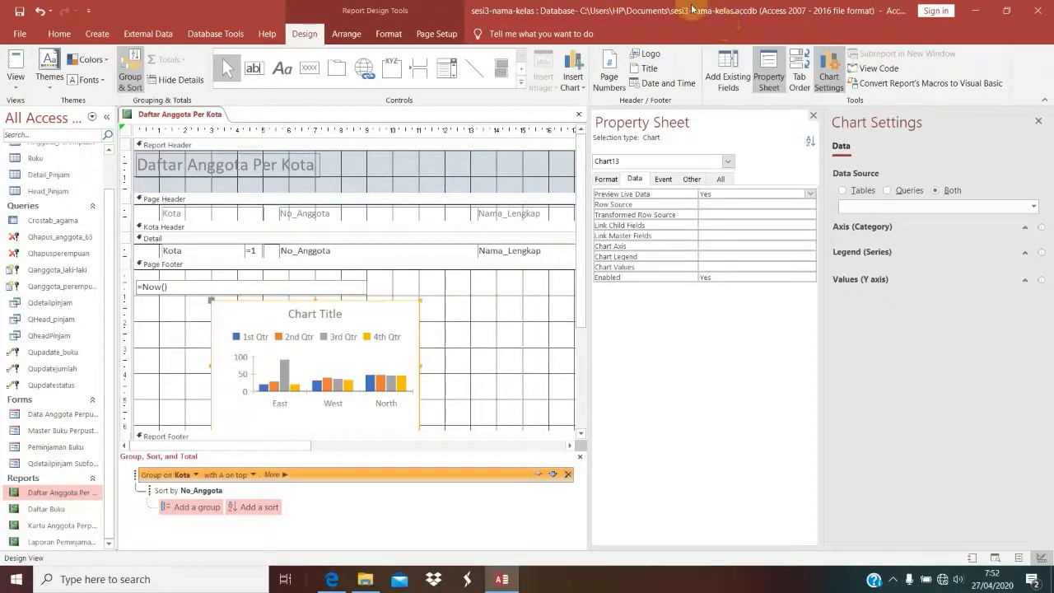
Set the footer chart's data source to the anggota table, and close the report without saving its design.
{"action": "left_click", "coordinate": [860, 190]}
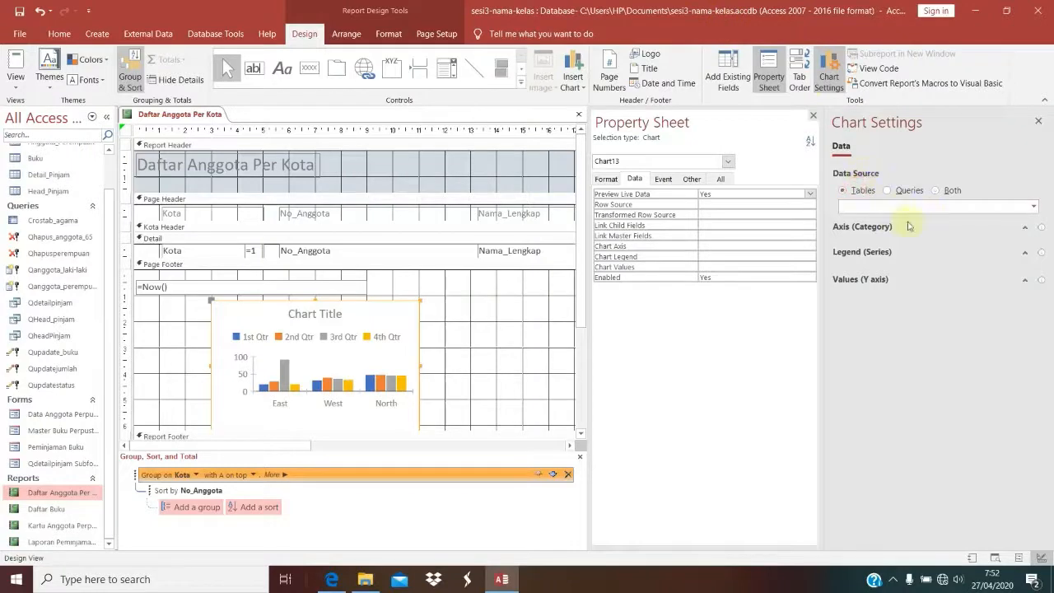
{"action": "left_click", "coordinate": [1030, 208]}
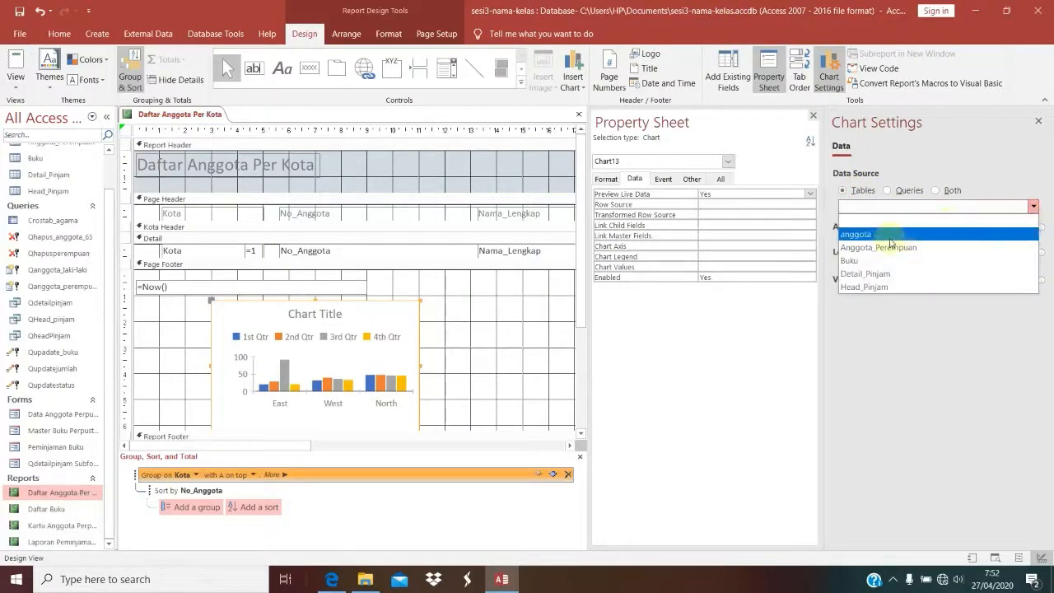
{"action": "left_click", "coordinate": [895, 238]}
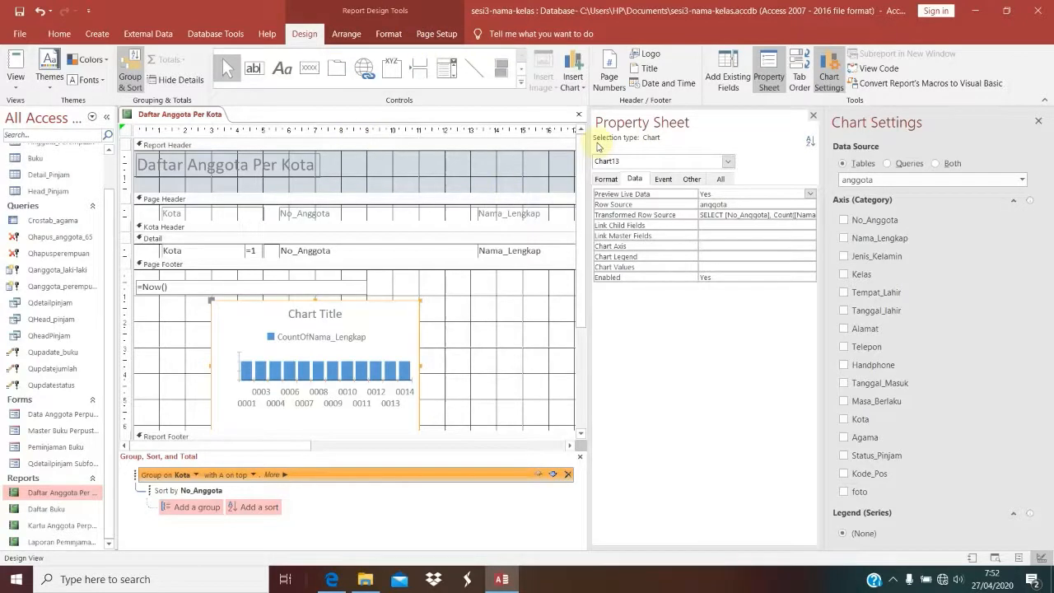
{"action": "left_click", "coordinate": [579, 115]}
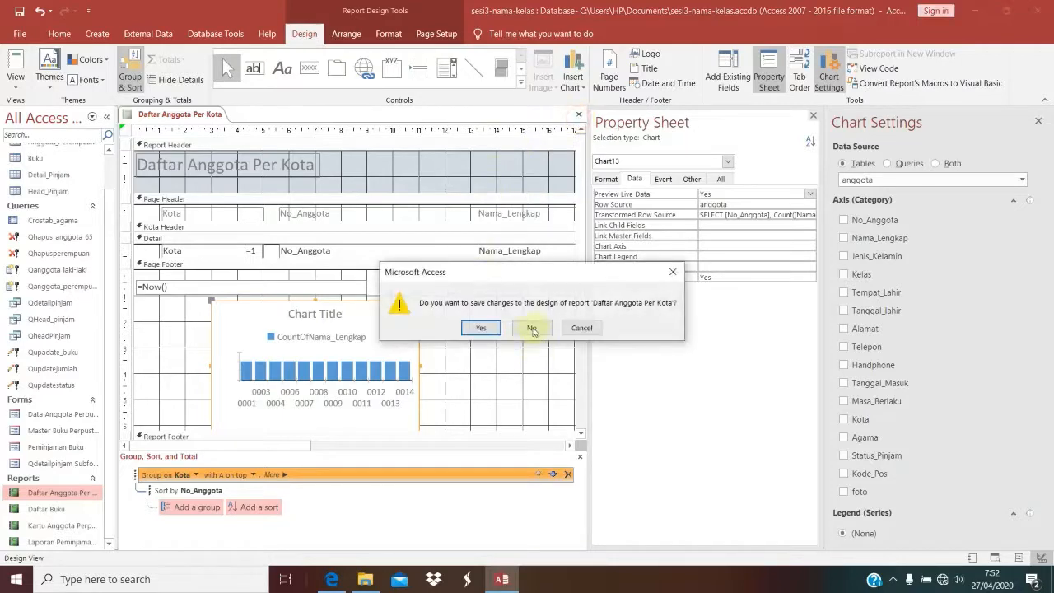
{"action": "left_click", "coordinate": [532, 328]}
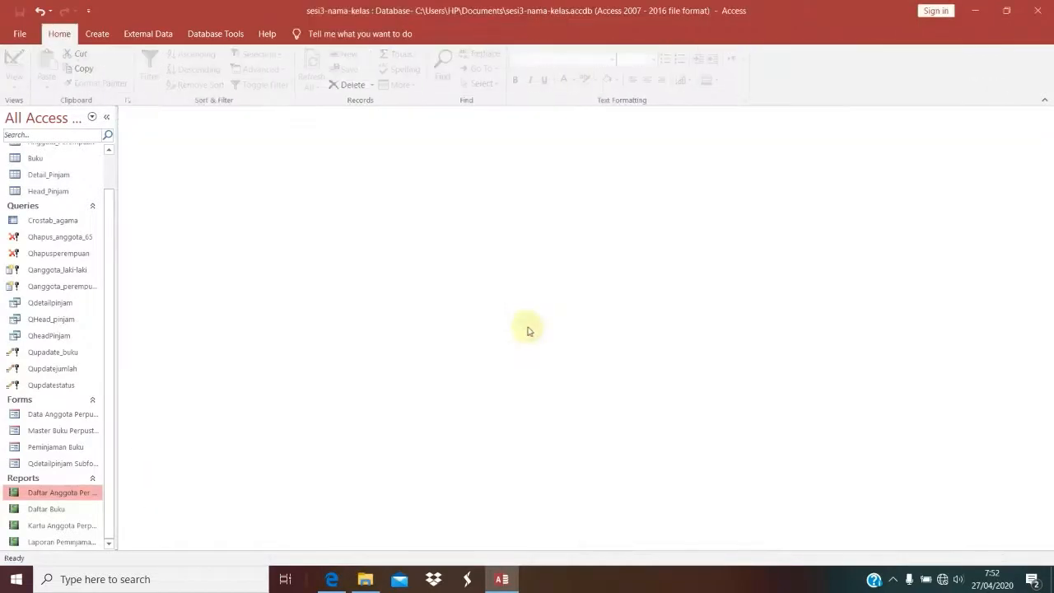
Create a new report in Design View and insert a clustered column chart in its Detail section.
{"action": "left_click", "coordinate": [97, 34]}
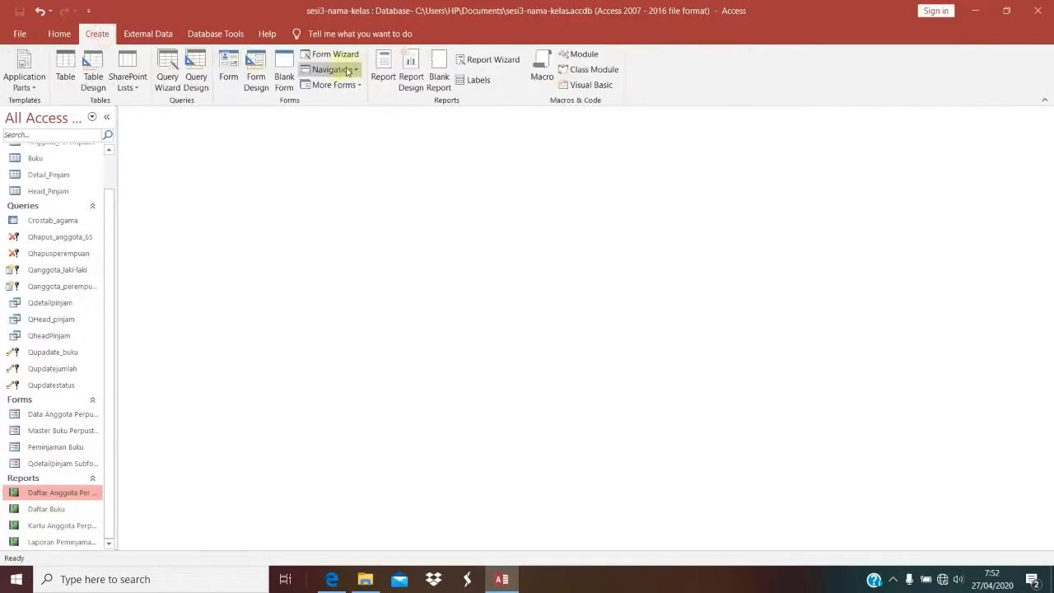
{"action": "left_click", "coordinate": [411, 74]}
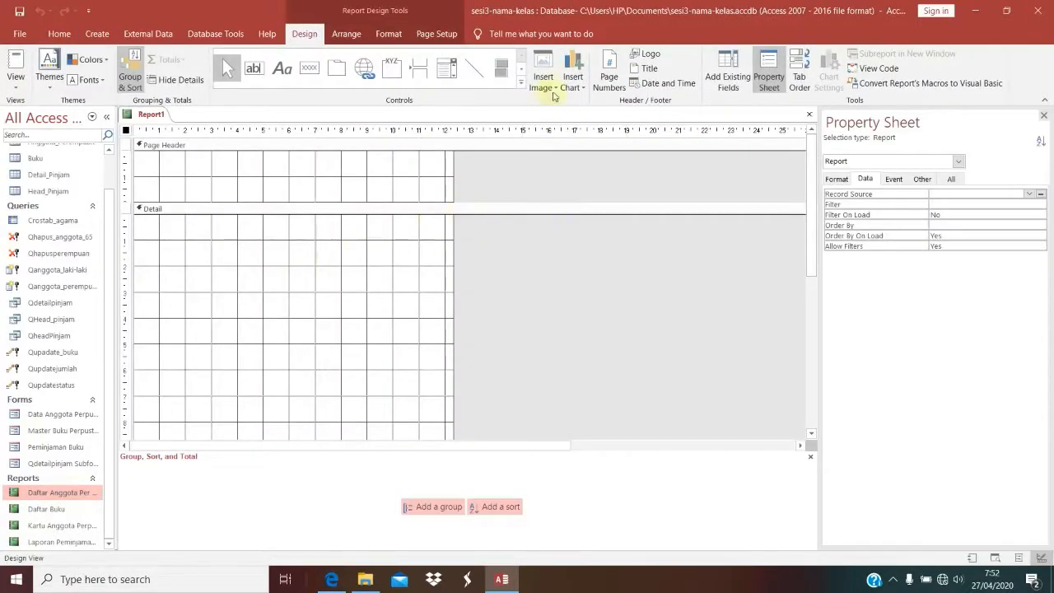
{"action": "left_click", "coordinate": [583, 90]}
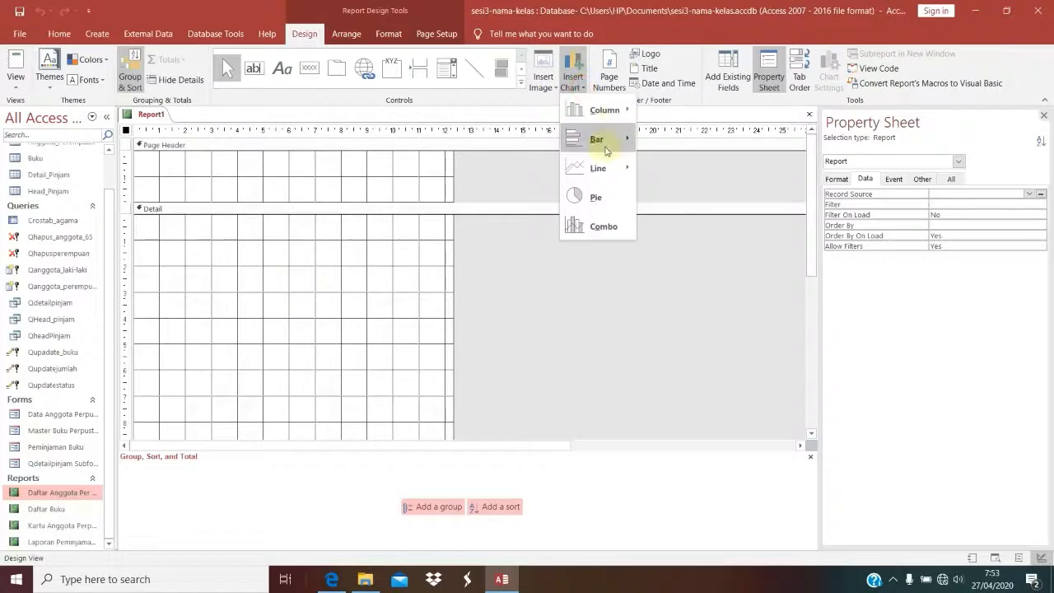
{"action": "mouse_move", "coordinate": [618, 113]}
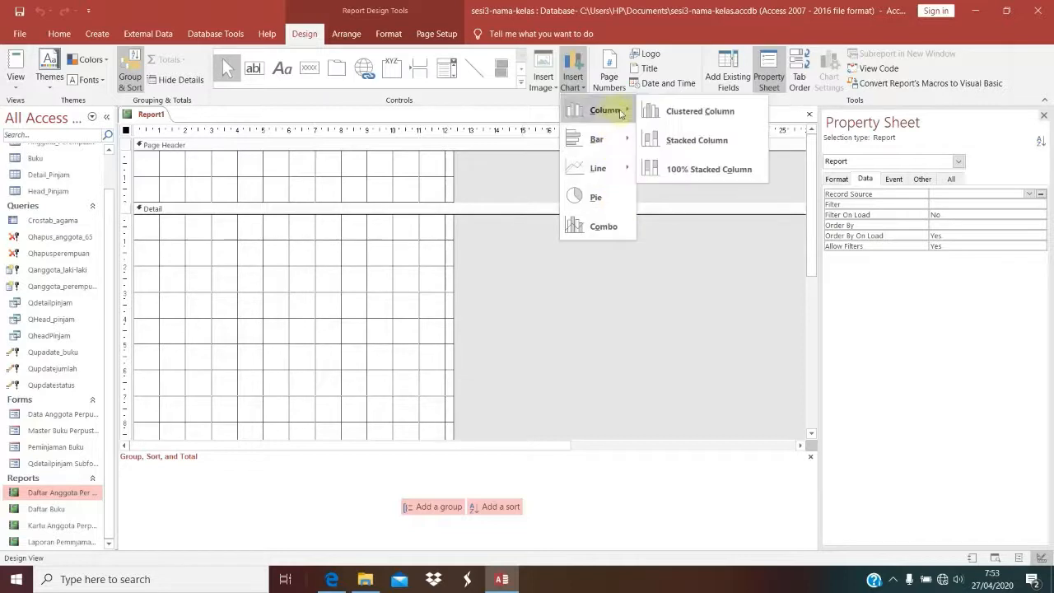
{"action": "left_click", "coordinate": [708, 120]}
{"action": "left_click", "coordinate": [184, 252]}
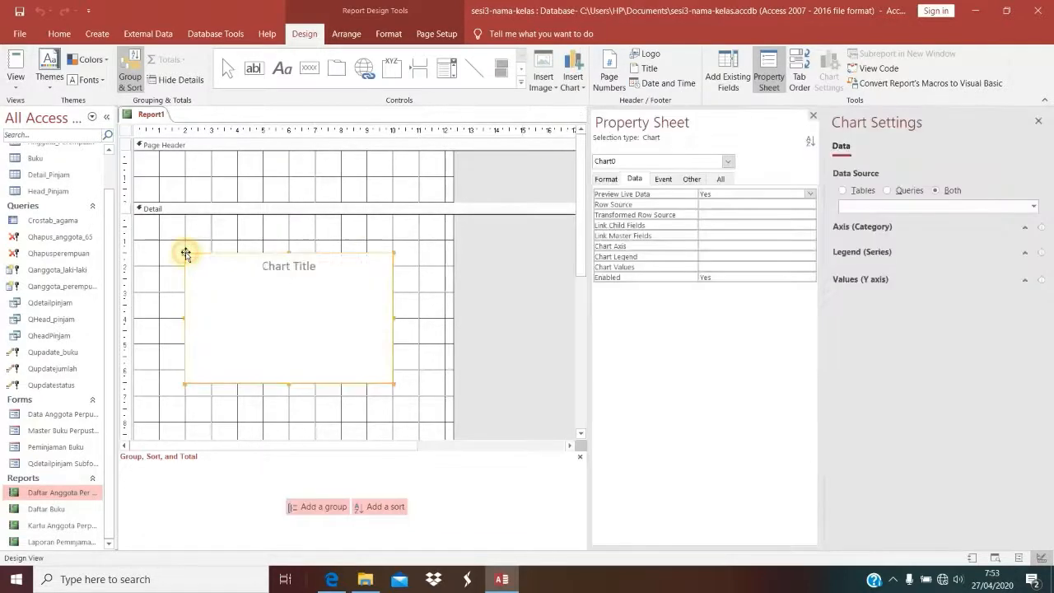
Enlarge the chart in the Detail section to about 9.5 cm wide and 7 cm high.
{"action": "left_click_drag", "start_coordinate": [393, 383], "coordinate": [435, 433]}
{"action": "left_click_drag", "start_coordinate": [186, 253], "coordinate": [159, 239]}
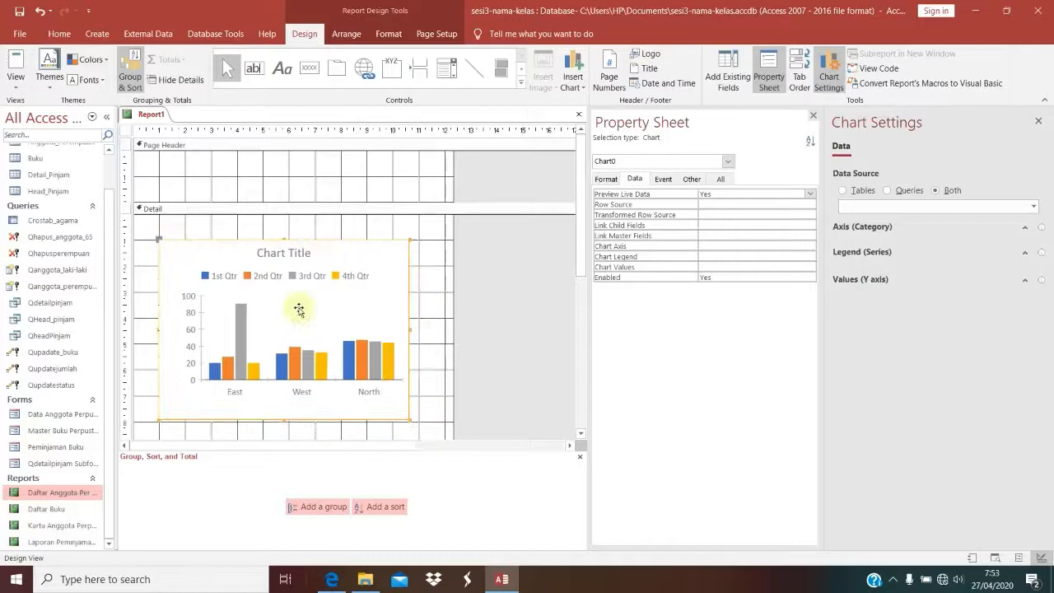
{"action": "left_click", "coordinate": [157, 424]}
{"action": "left_click", "coordinate": [232, 361]}
Set the chart's data source to the anggota table and use Kota as its category axis.
{"action": "left_click", "coordinate": [862, 191]}
{"action": "left_click", "coordinate": [1036, 206]}
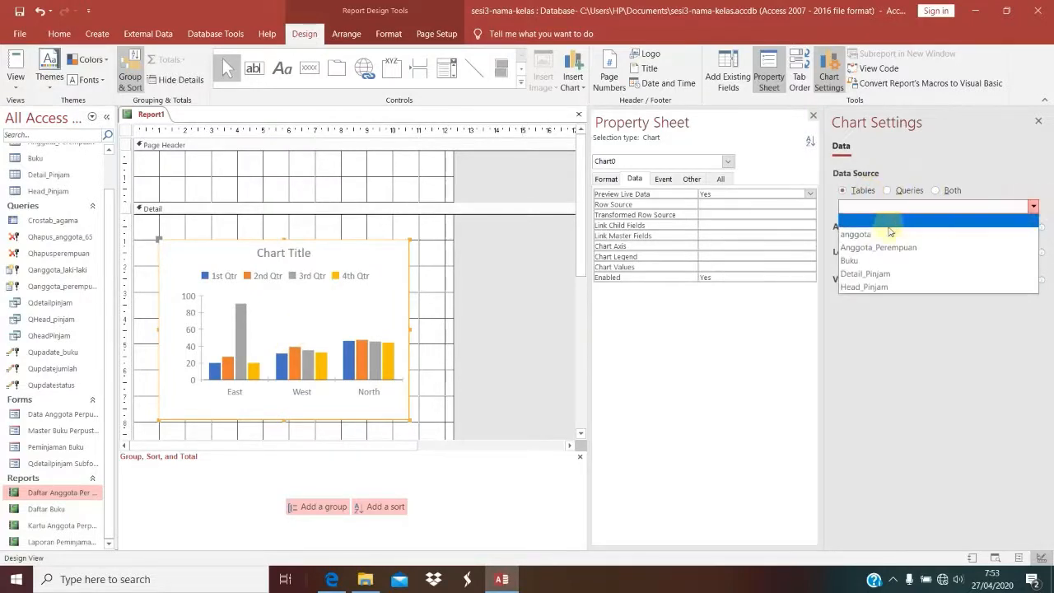
{"action": "left_click", "coordinate": [887, 235]}
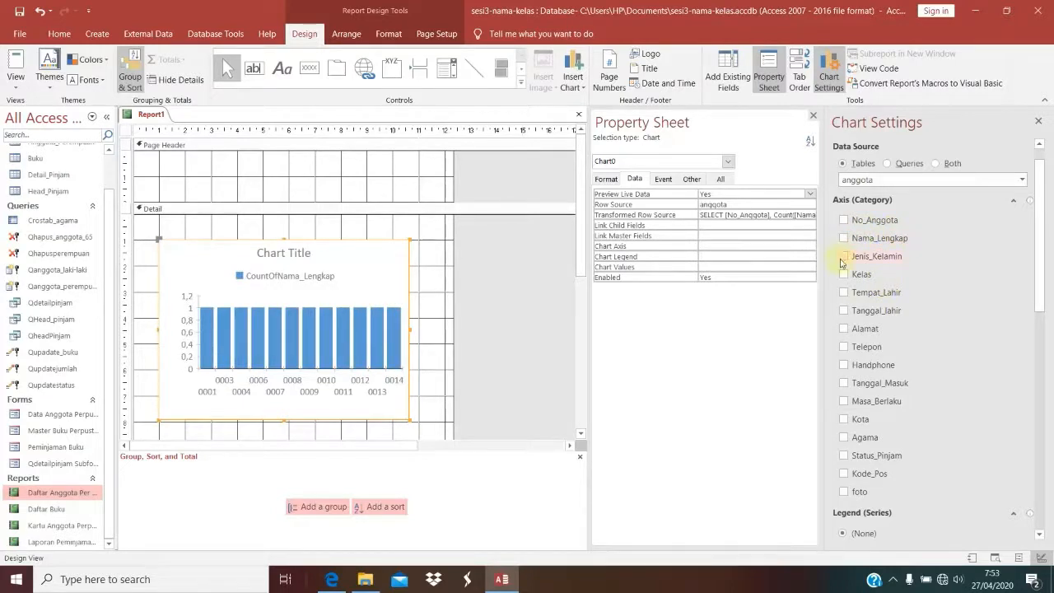
{"action": "left_click", "coordinate": [845, 419]}
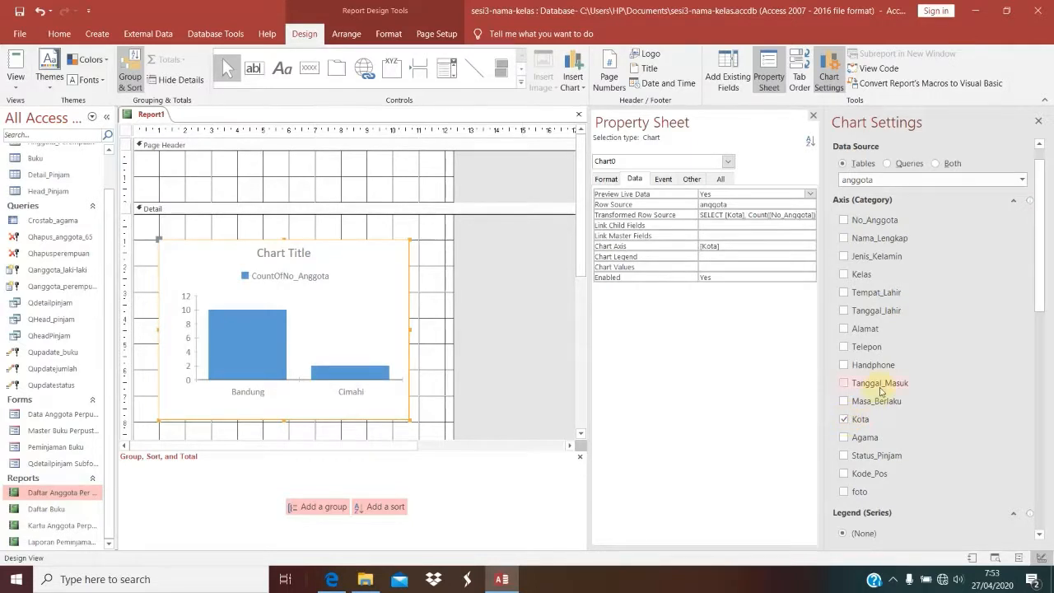
Add No_Anggota and Jenis_Kelamin as the chart's Y-axis values.
{"action": "scroll", "coordinate": [882, 390], "scroll_direction": "down", "scroll_amount": 4}
{"action": "scroll", "coordinate": [894, 395], "scroll_direction": "down", "scroll_amount": 5}
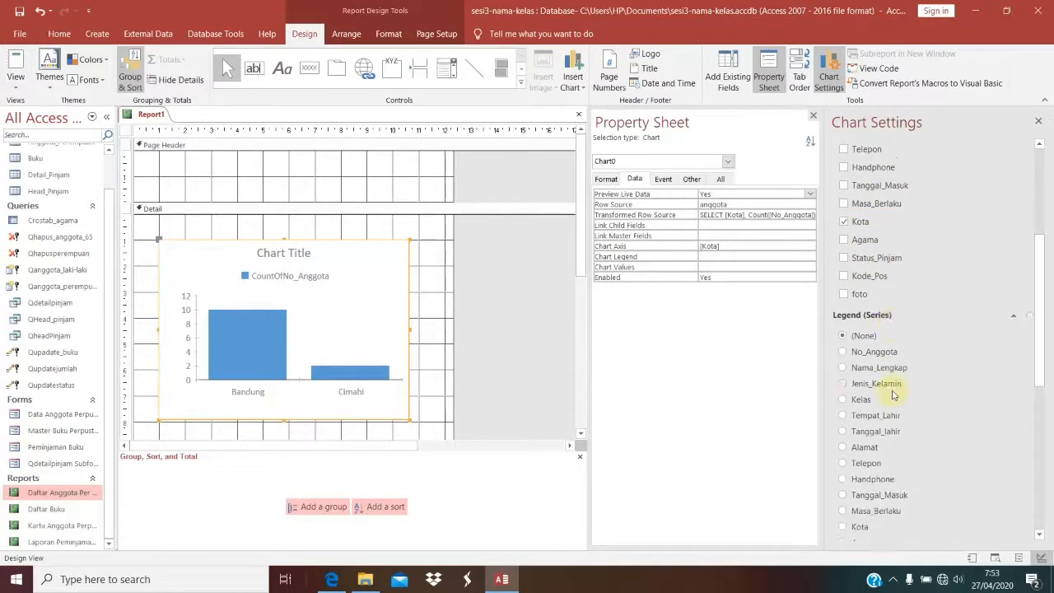
{"action": "scroll", "coordinate": [894, 395], "scroll_direction": "down", "scroll_amount": 3}
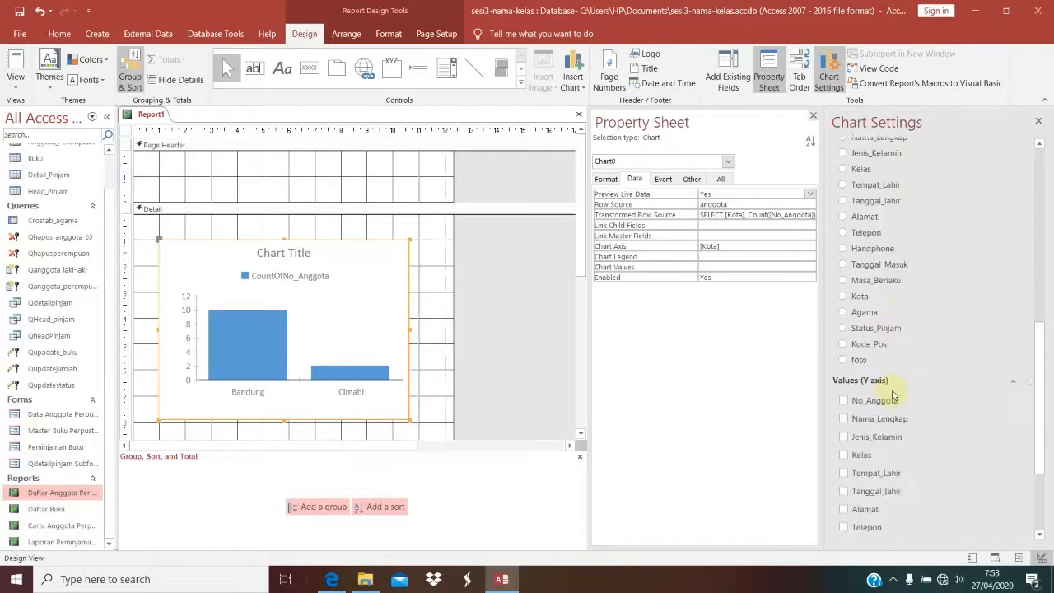
{"action": "left_click", "coordinate": [855, 371]}
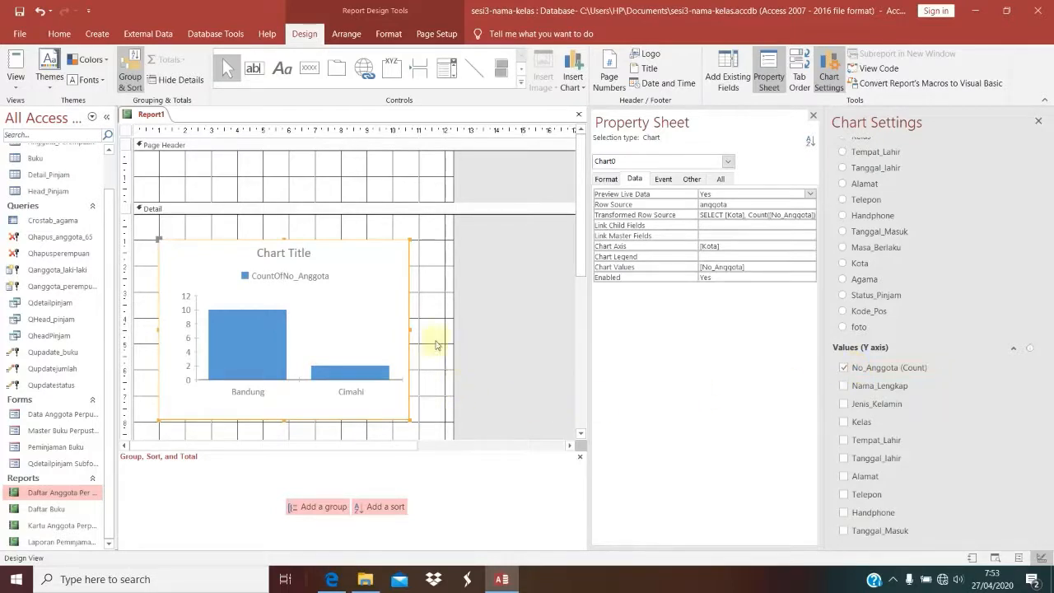
{"action": "left_click", "coordinate": [255, 354]}
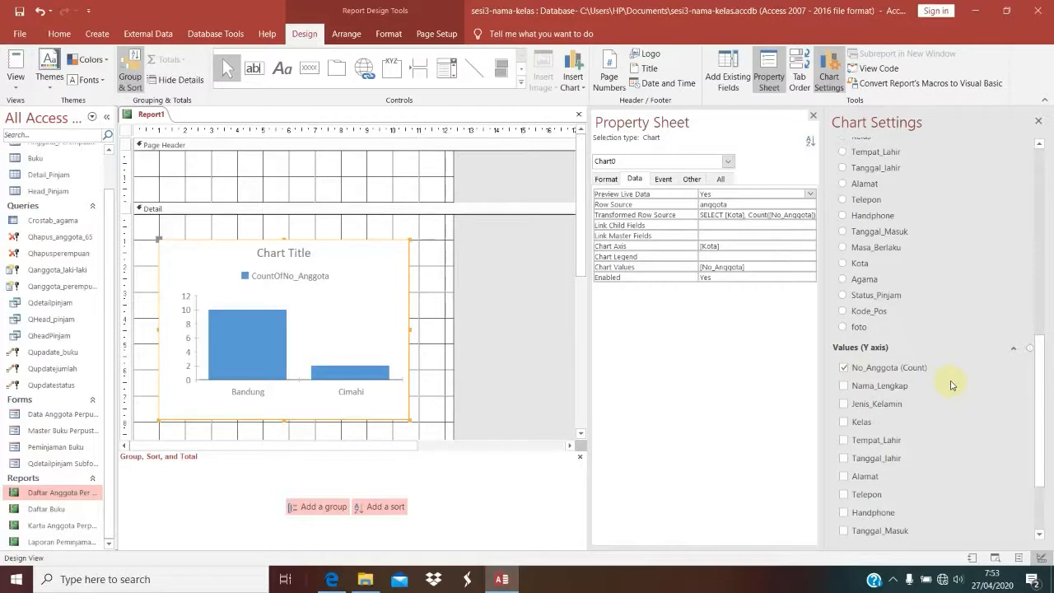
{"action": "left_click", "coordinate": [883, 404]}
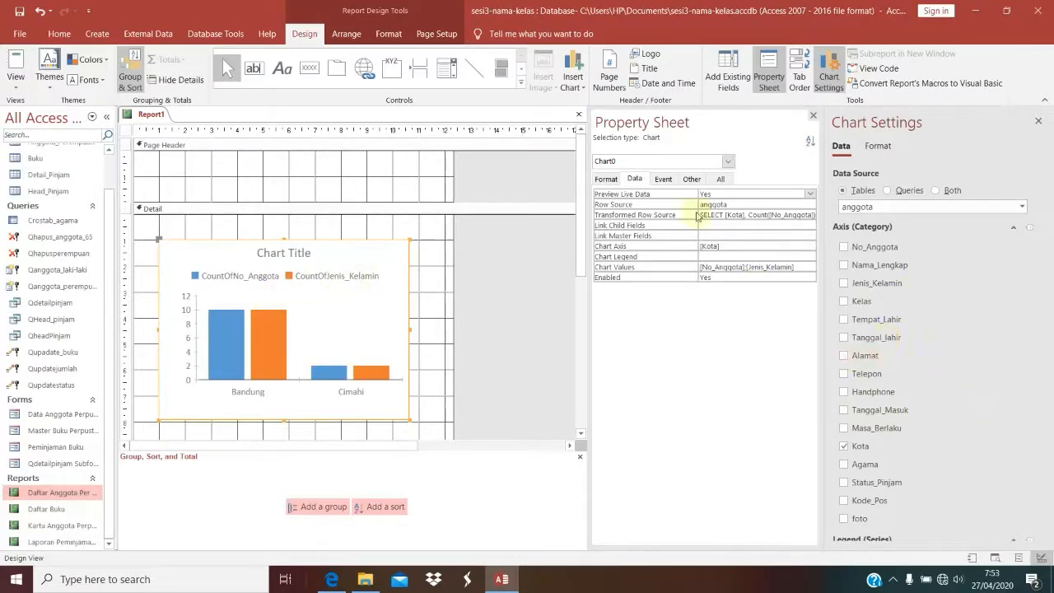
Examine the CountOfNo_Anggota series format settings, its fill colour choices and the chart's format properties.
{"action": "right_click", "coordinate": [251, 279]}
{"action": "left_click", "coordinate": [233, 276]}
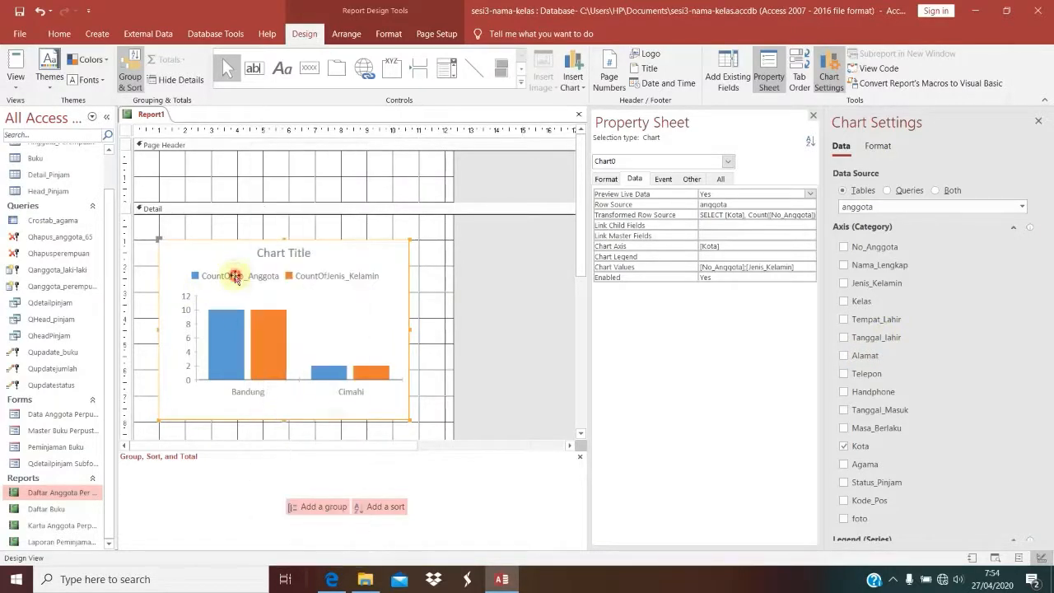
{"action": "left_click", "coordinate": [879, 146]}
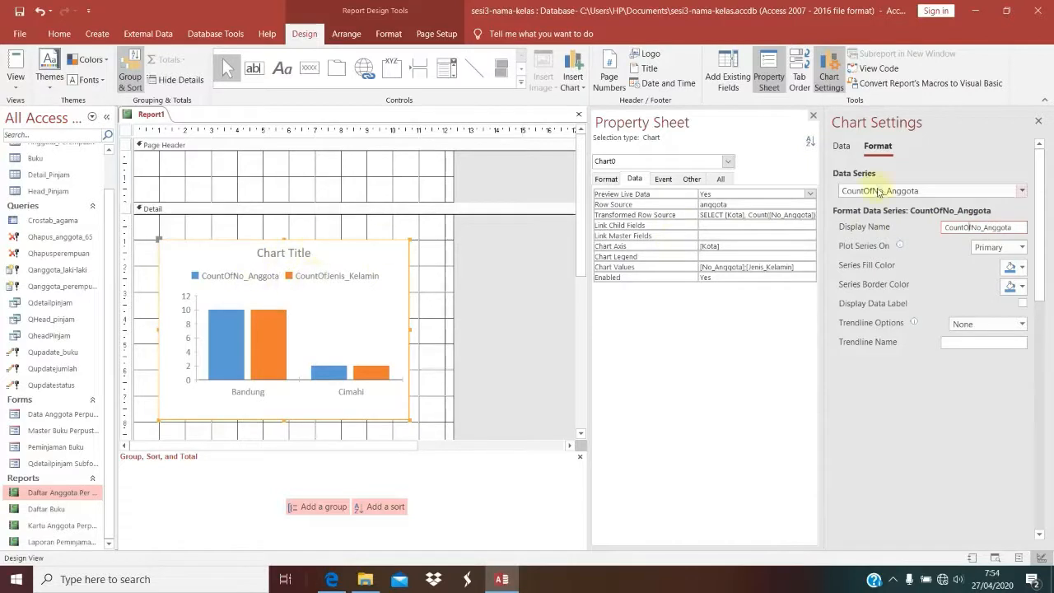
{"action": "left_click", "coordinate": [606, 181]}
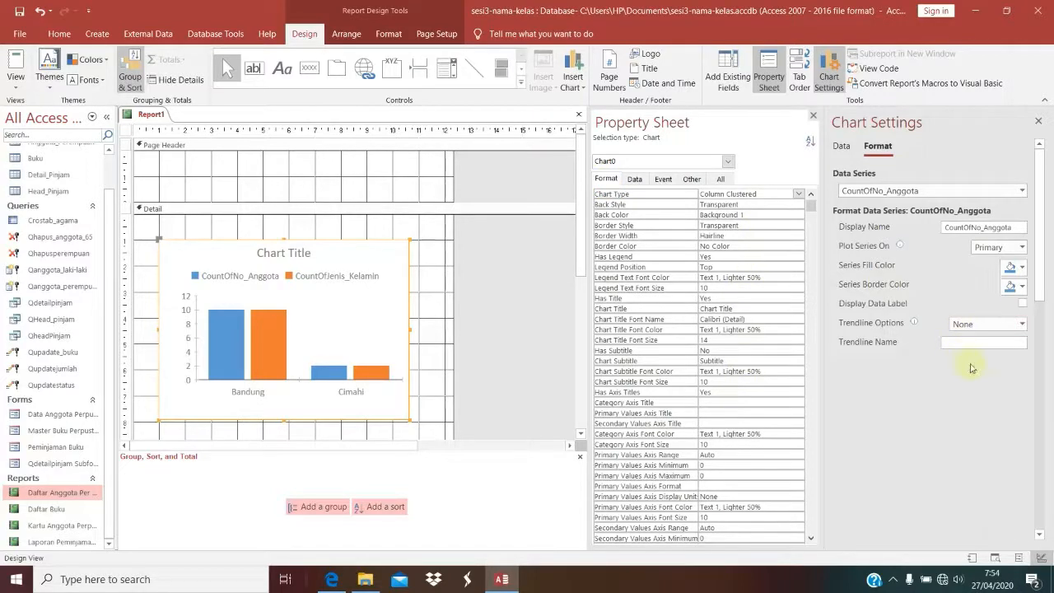
{"action": "left_click", "coordinate": [1023, 271]}
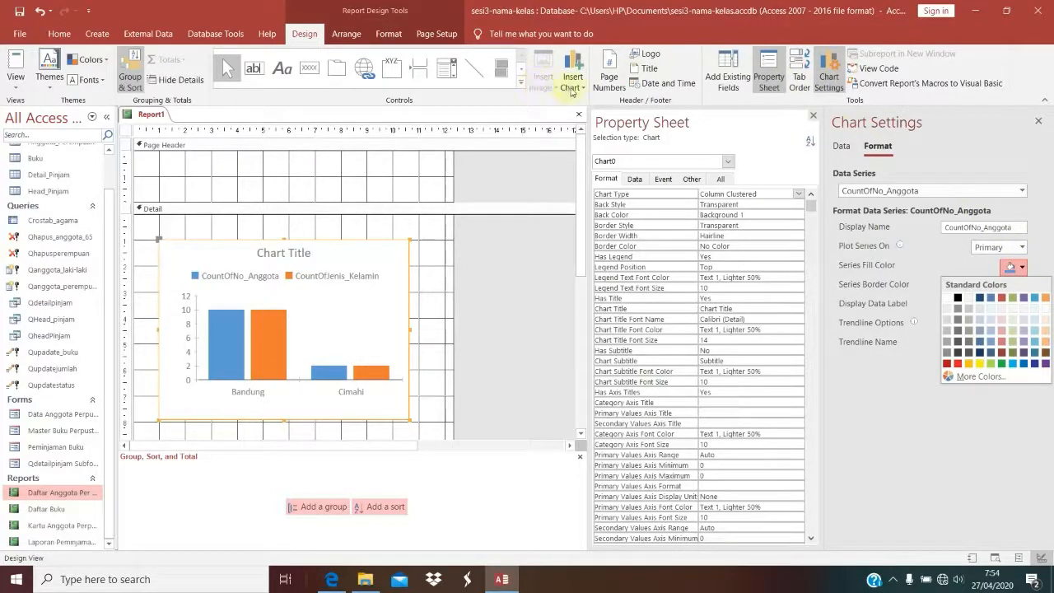
{"action": "left_click", "coordinate": [533, 267]}
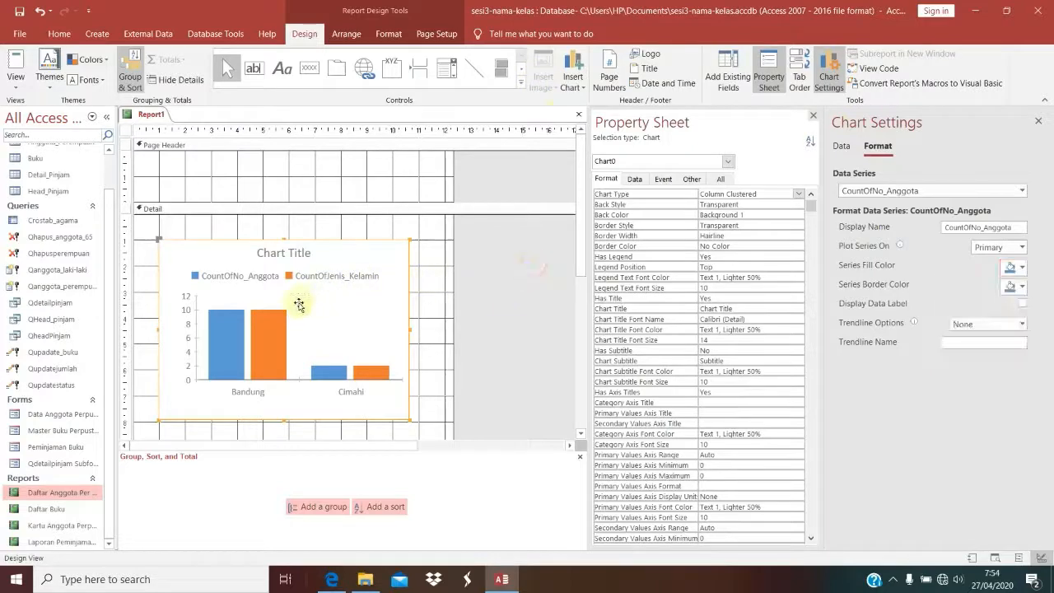
{"action": "left_click", "coordinate": [346, 34]}
{"action": "left_click", "coordinate": [389, 34]}
{"action": "left_click", "coordinate": [436, 34]}
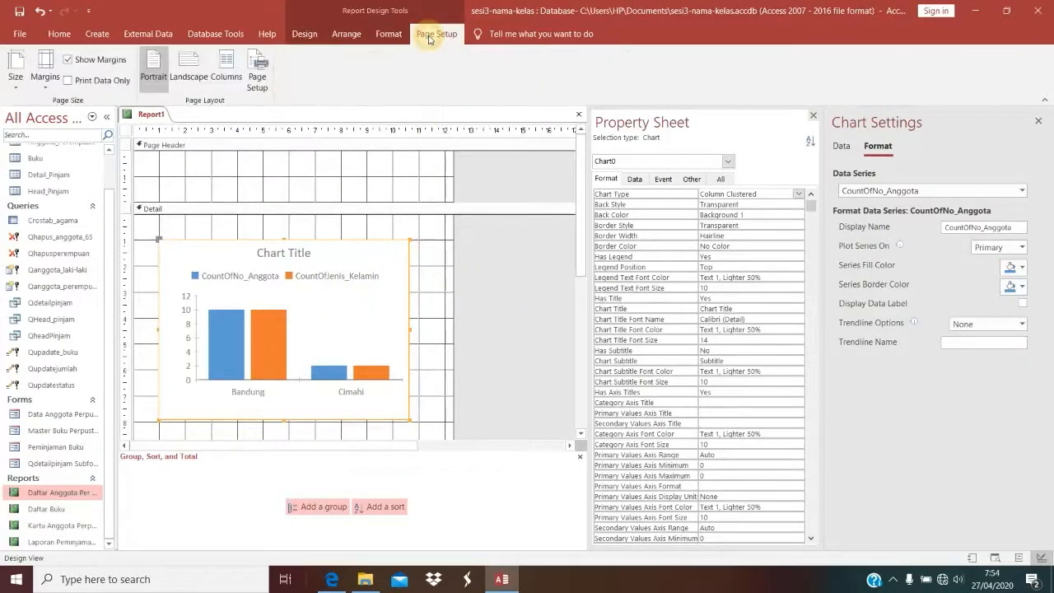
{"action": "left_click", "coordinate": [389, 34]}
{"action": "left_click", "coordinate": [349, 34]}
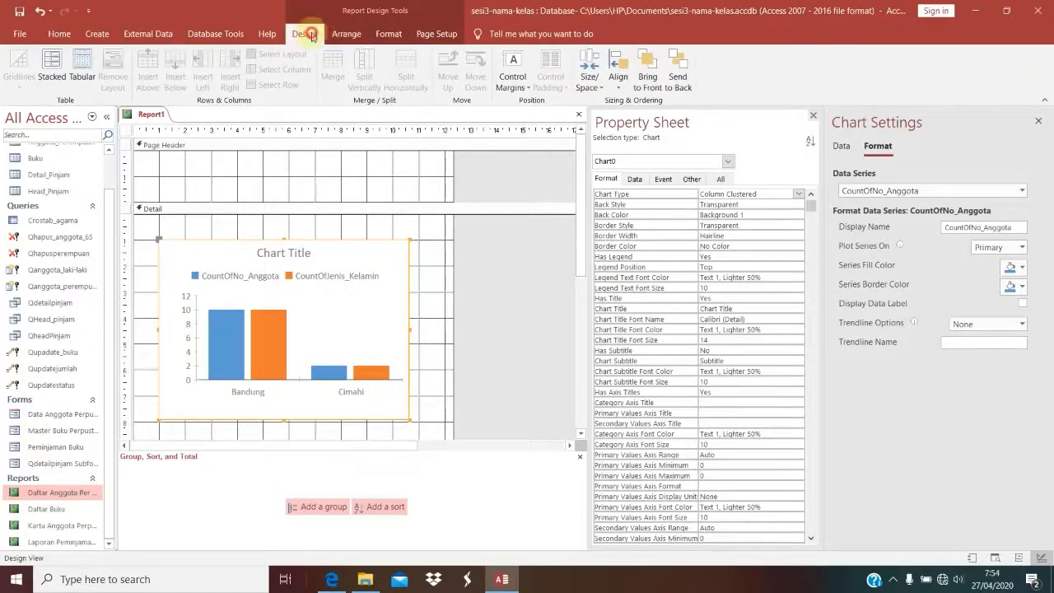
Examine the report theme choices, the chart's data settings and its full list of format properties.
{"action": "left_click", "coordinate": [305, 34]}
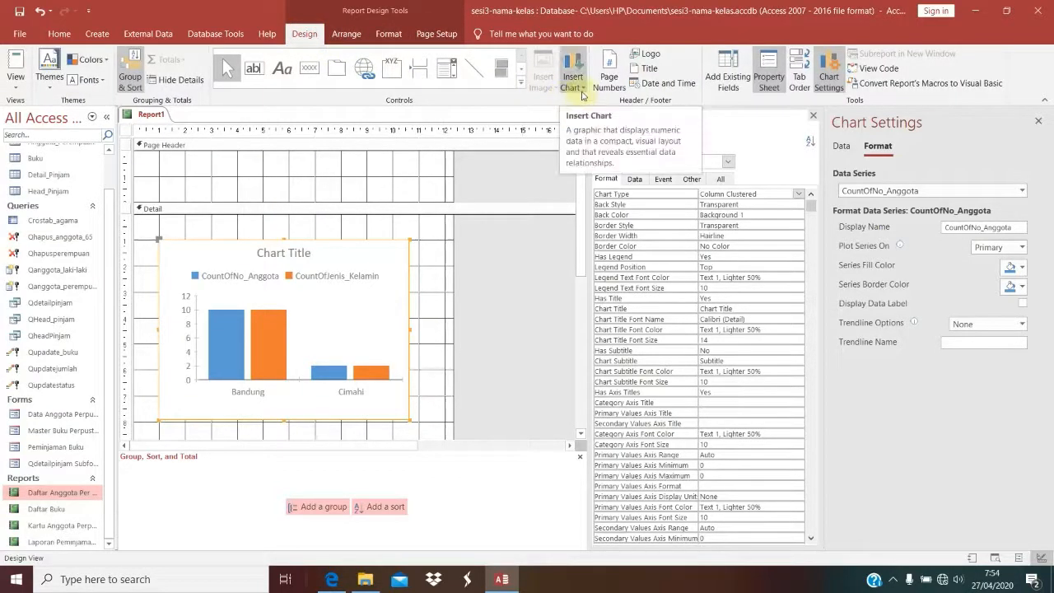
{"action": "left_click", "coordinate": [49, 68]}
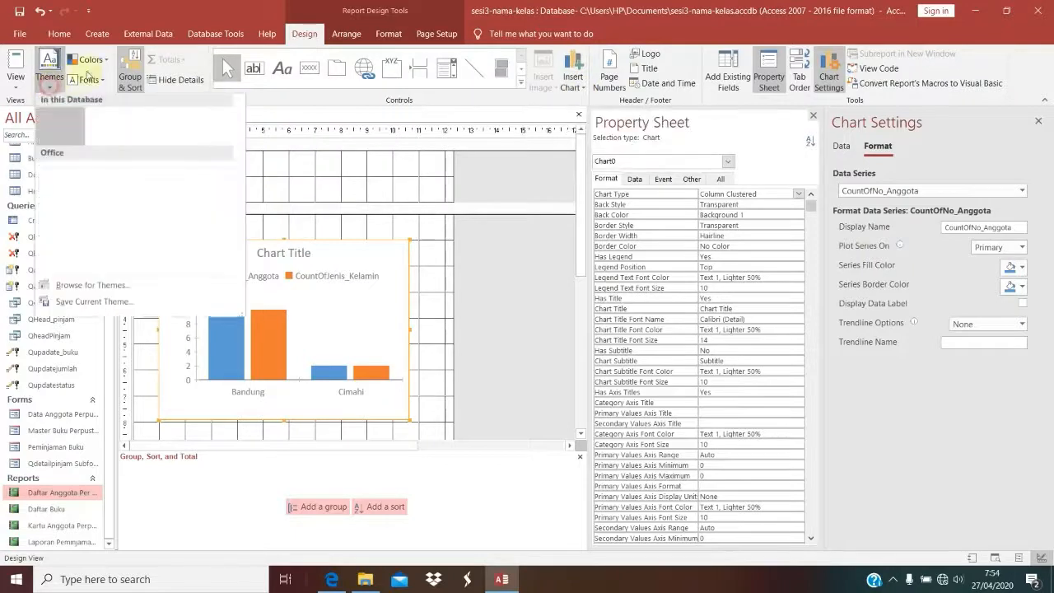
{"action": "left_click", "coordinate": [404, 301]}
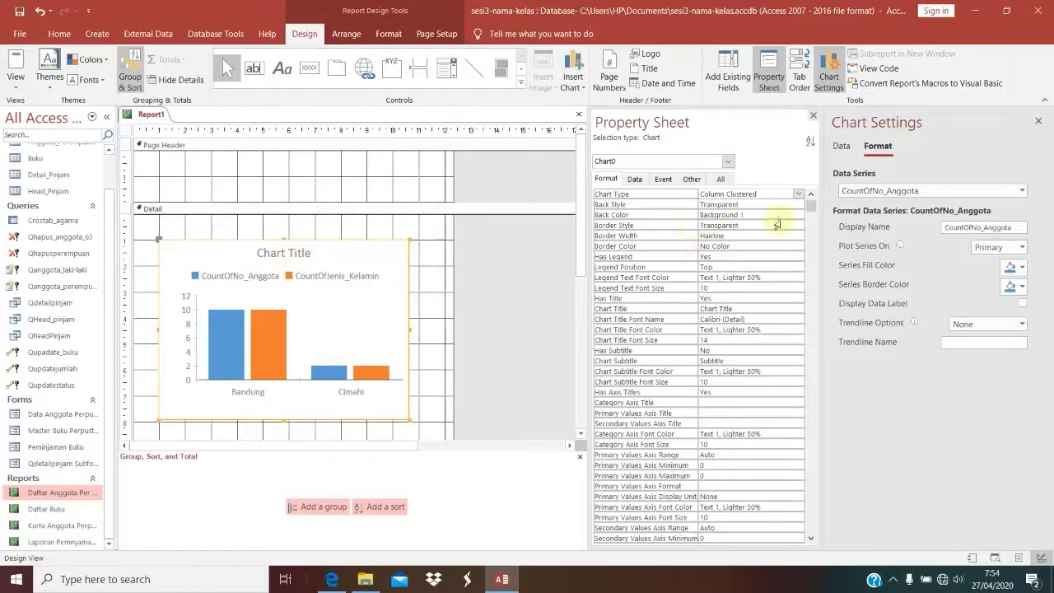
{"action": "left_click", "coordinate": [843, 147]}
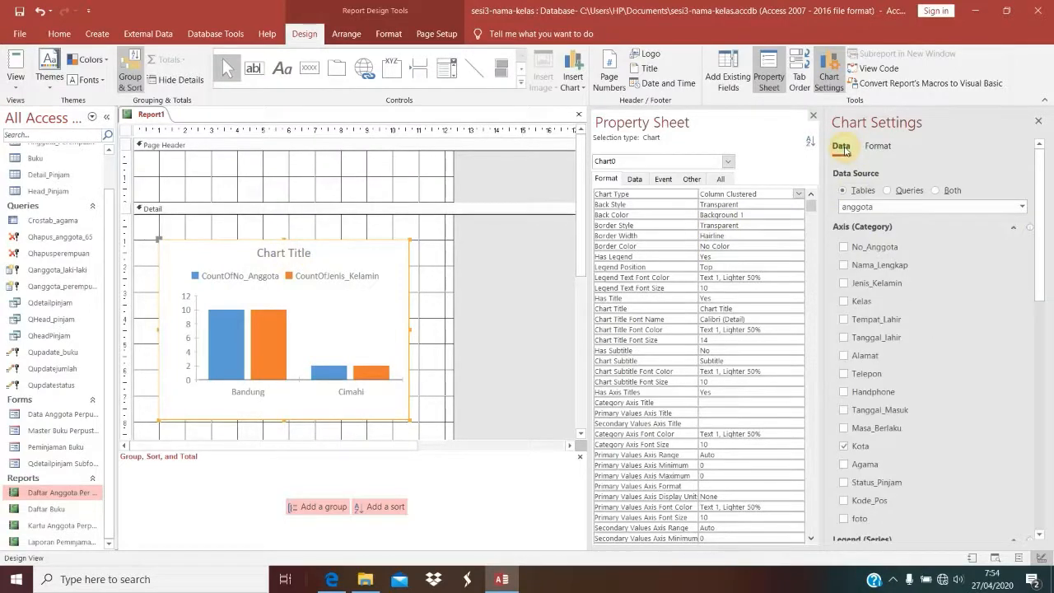
{"action": "scroll", "coordinate": [896, 216], "scroll_direction": "down", "scroll_amount": 10}
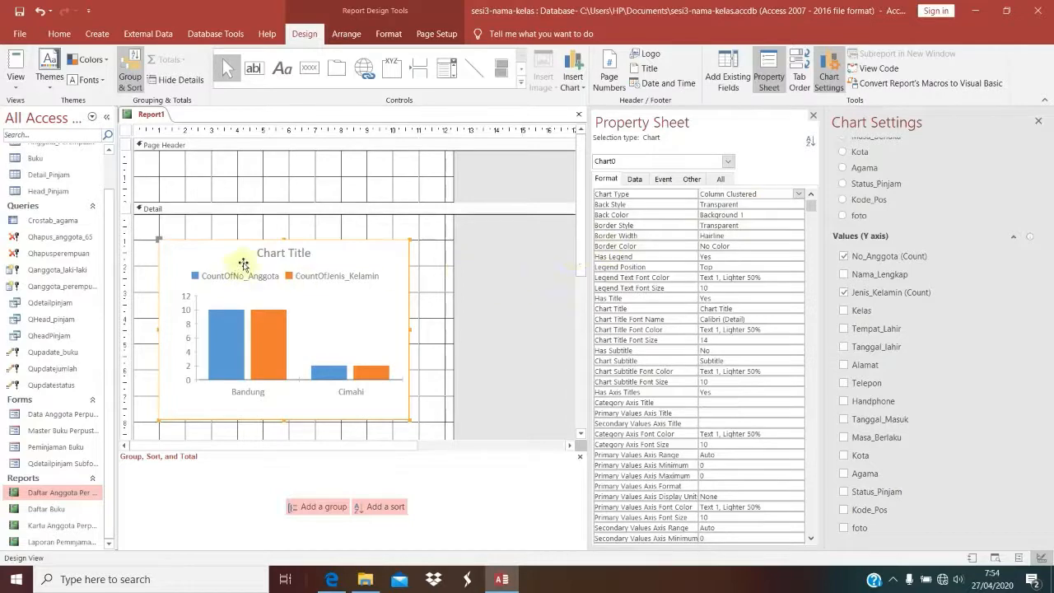
{"action": "right_click", "coordinate": [329, 226]}
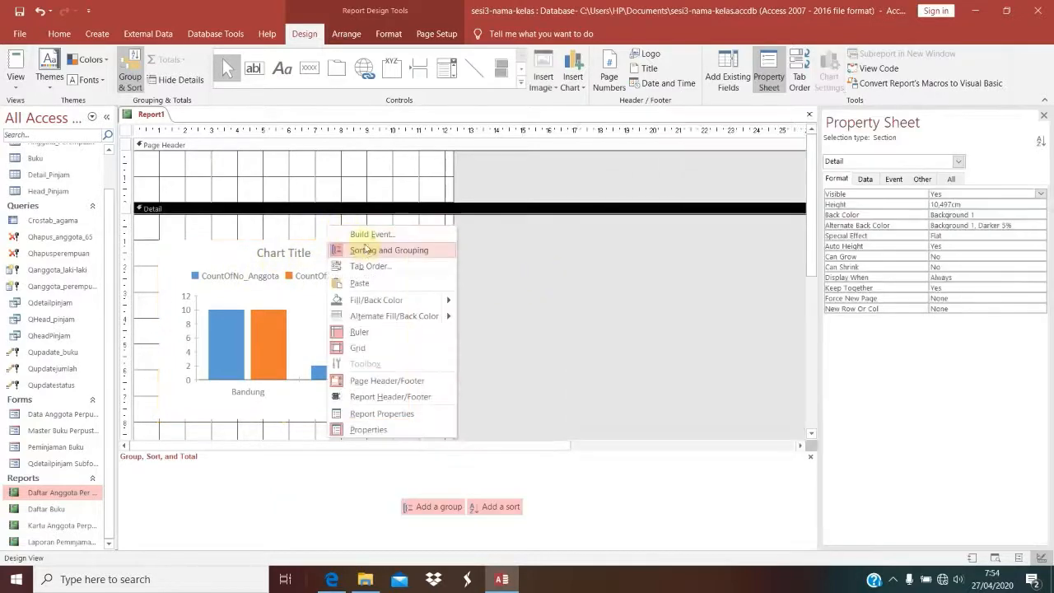
{"action": "left_click", "coordinate": [280, 254]}
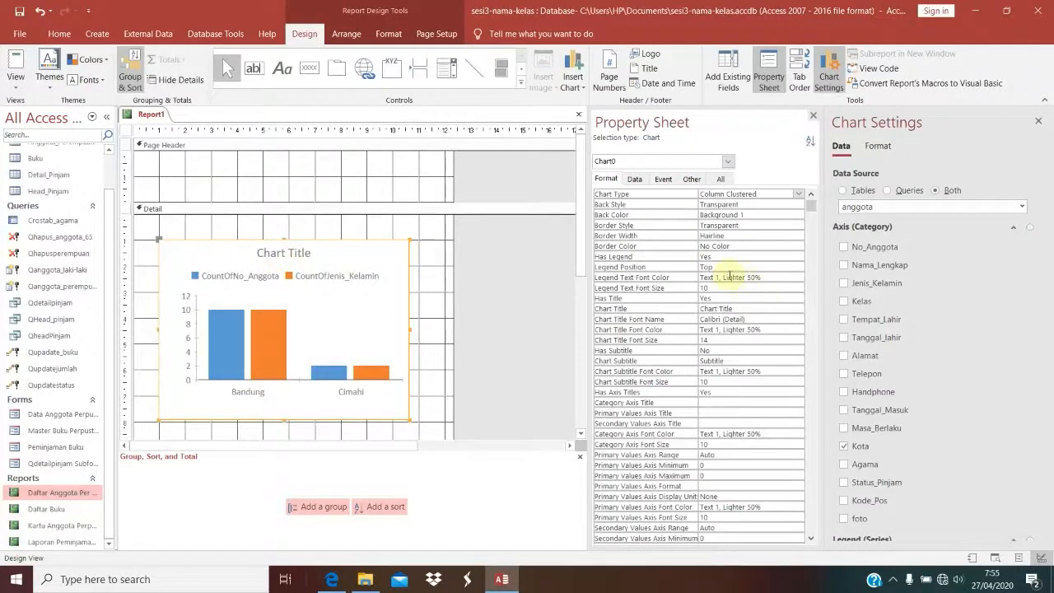
{"action": "scroll", "coordinate": [751, 262], "scroll_direction": "down", "scroll_amount": 8}
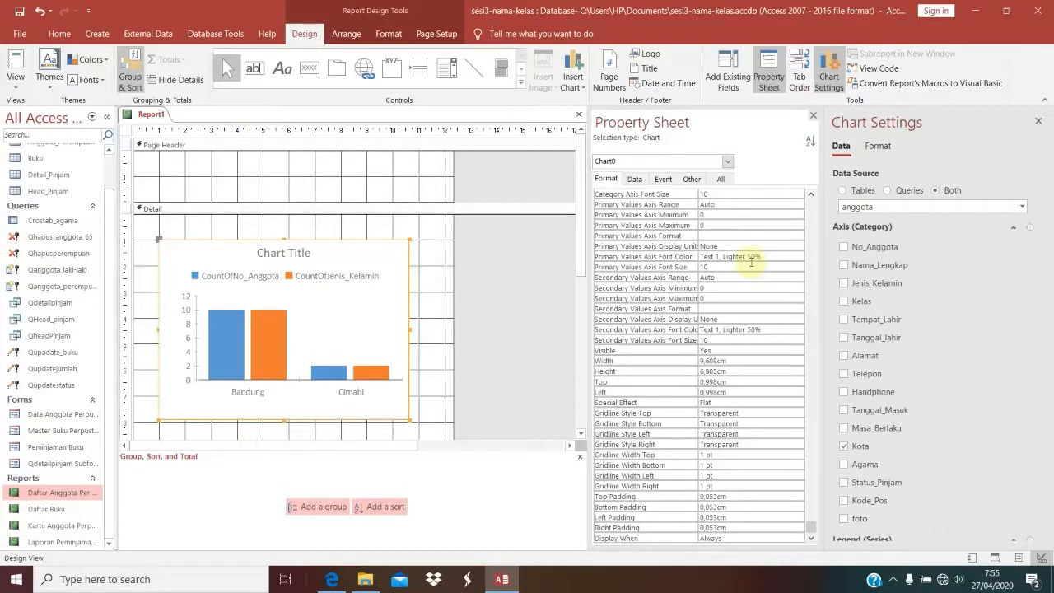
{"action": "scroll", "coordinate": [751, 262], "scroll_direction": "up", "scroll_amount": 8}
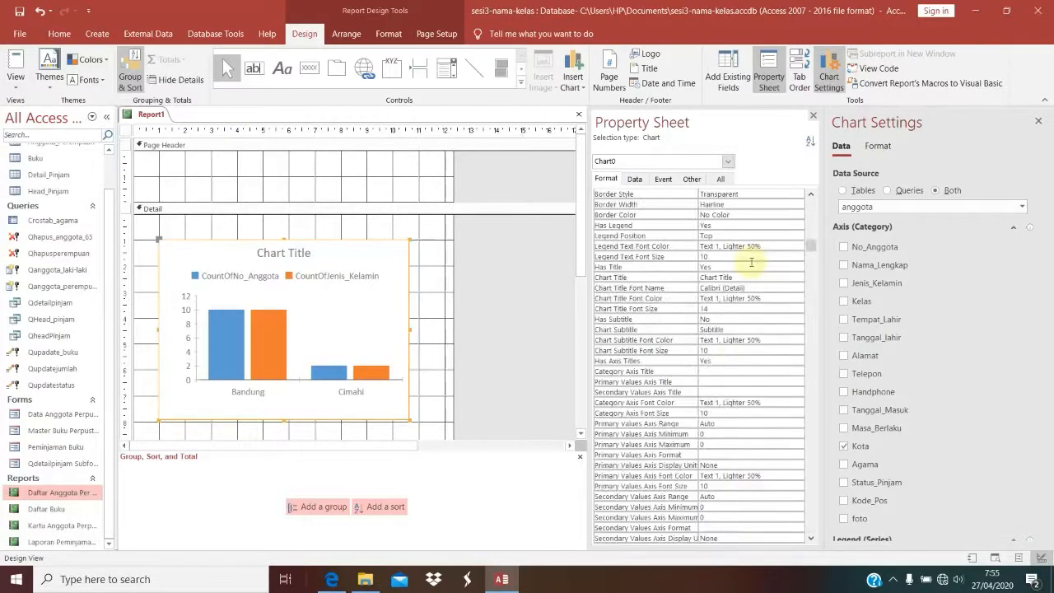
Name the chart Data Anggota Per Kota dan Kelamin, checking the result in Report View before returning to Design View.
{"action": "left_click", "coordinate": [719, 178]}
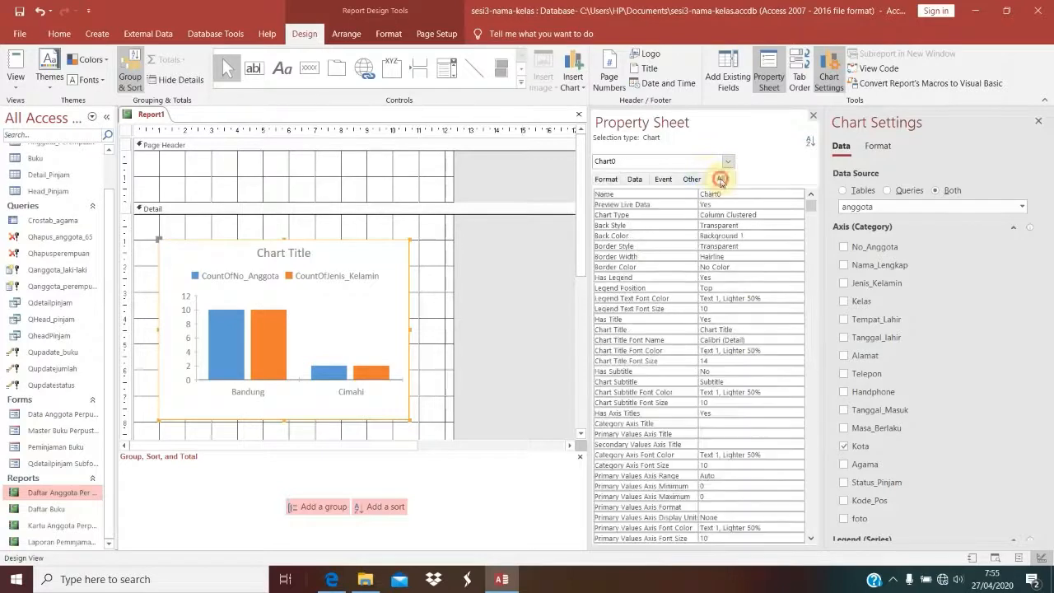
{"action": "left_click", "coordinate": [723, 194]}
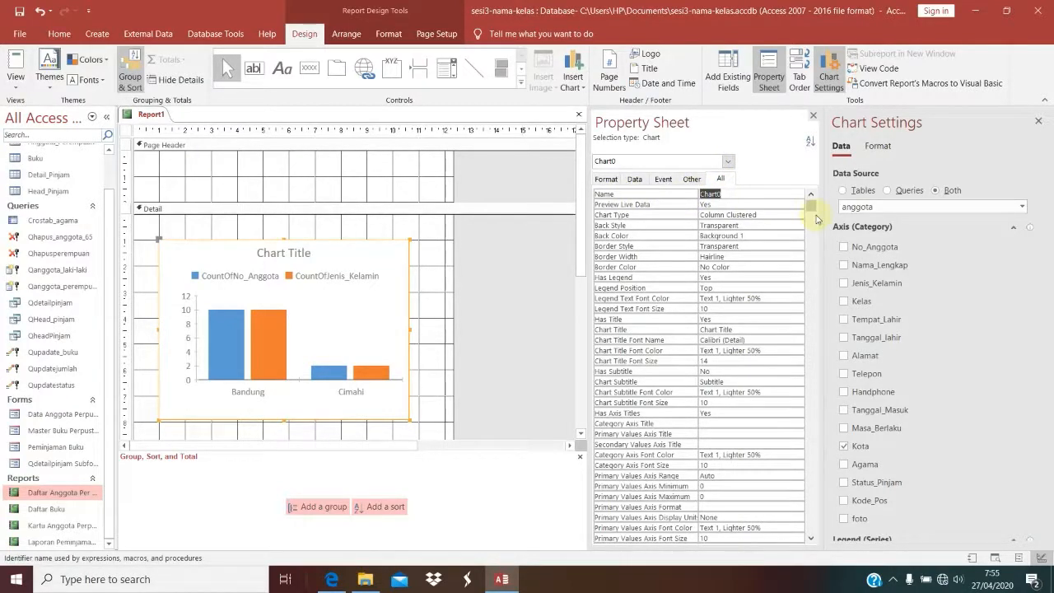
{"action": "type", "text": "Da"}
{"action": "type", "text": "lamin"}
{"action": "left_click", "coordinate": [16, 68]}
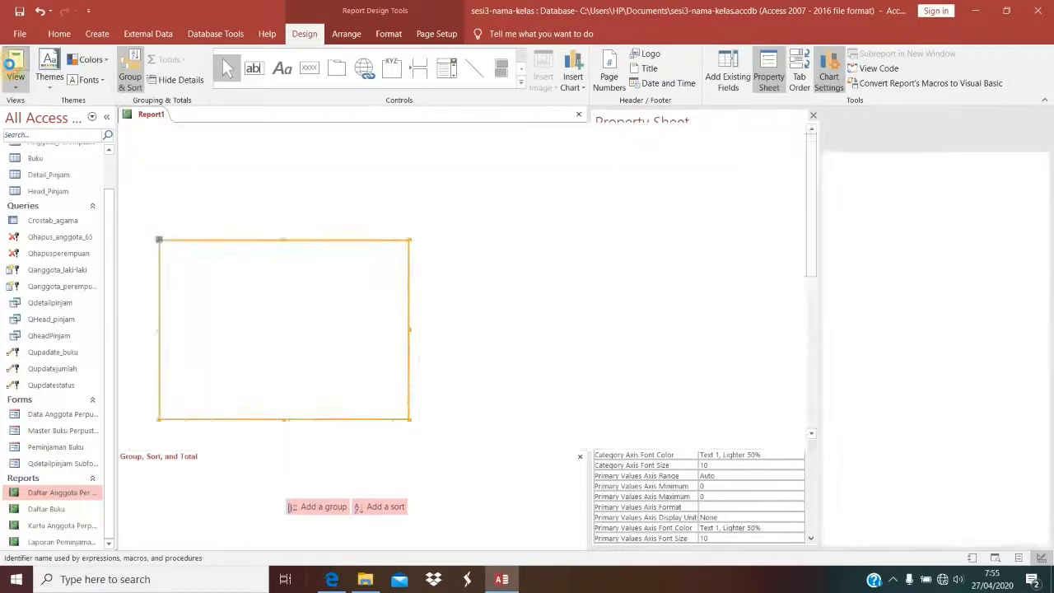
{"action": "right_click", "coordinate": [546, 244]}
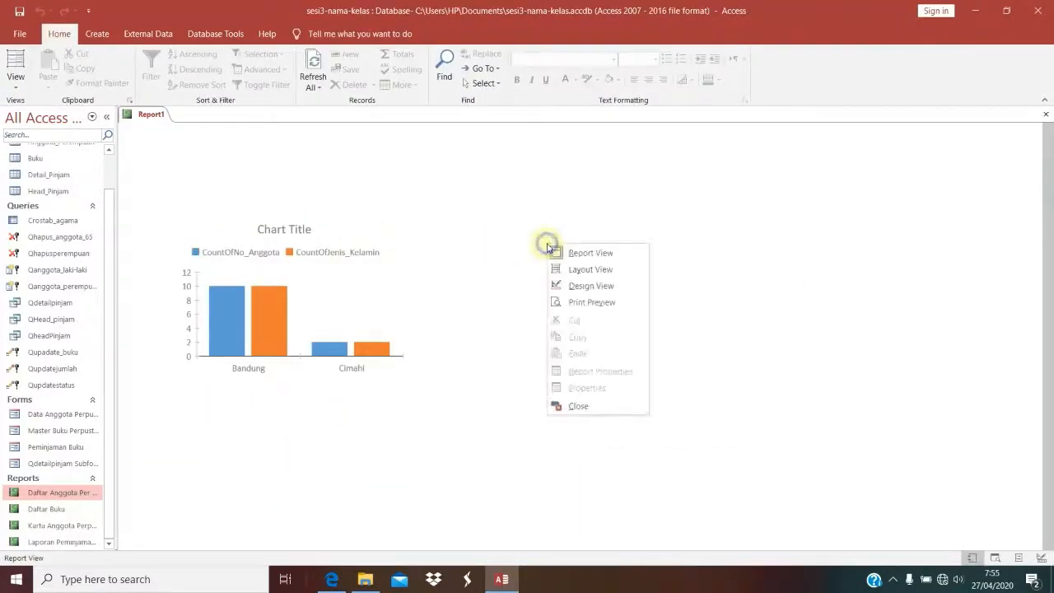
{"action": "left_click", "coordinate": [590, 288]}
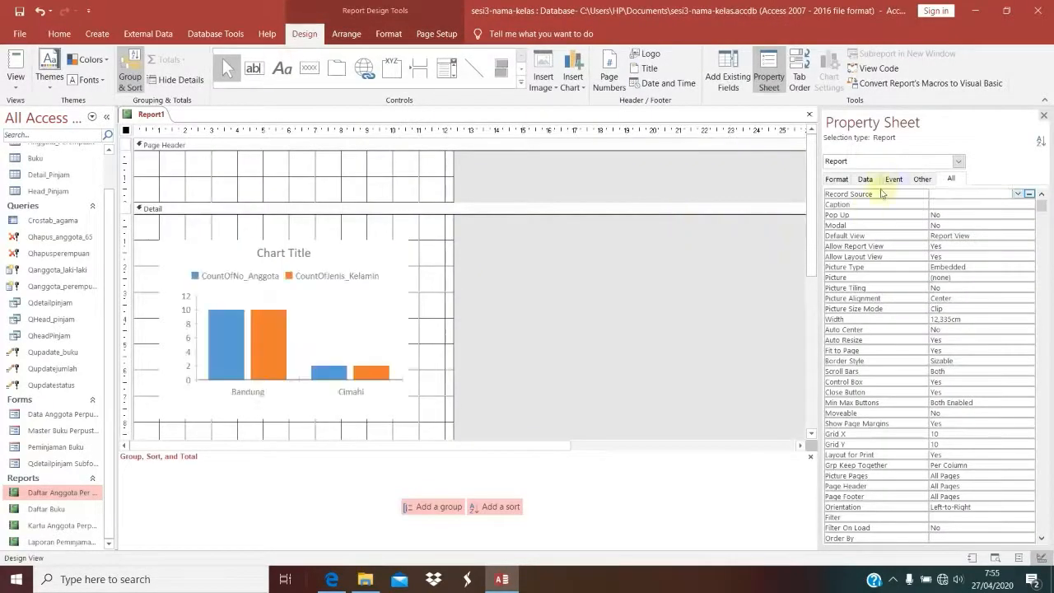
Replace the chart's default title with Data Anggota Per Kota dan Kelamin, copied from the chart's name.
{"action": "left_click", "coordinate": [298, 249]}
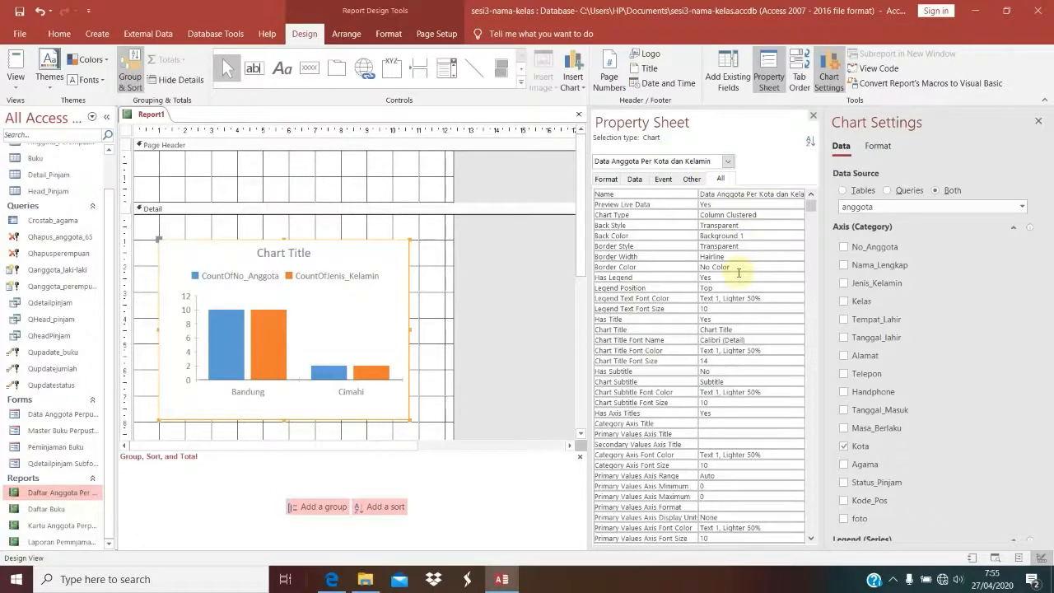
{"action": "scroll", "coordinate": [739, 273], "scroll_direction": "down", "scroll_amount": 2}
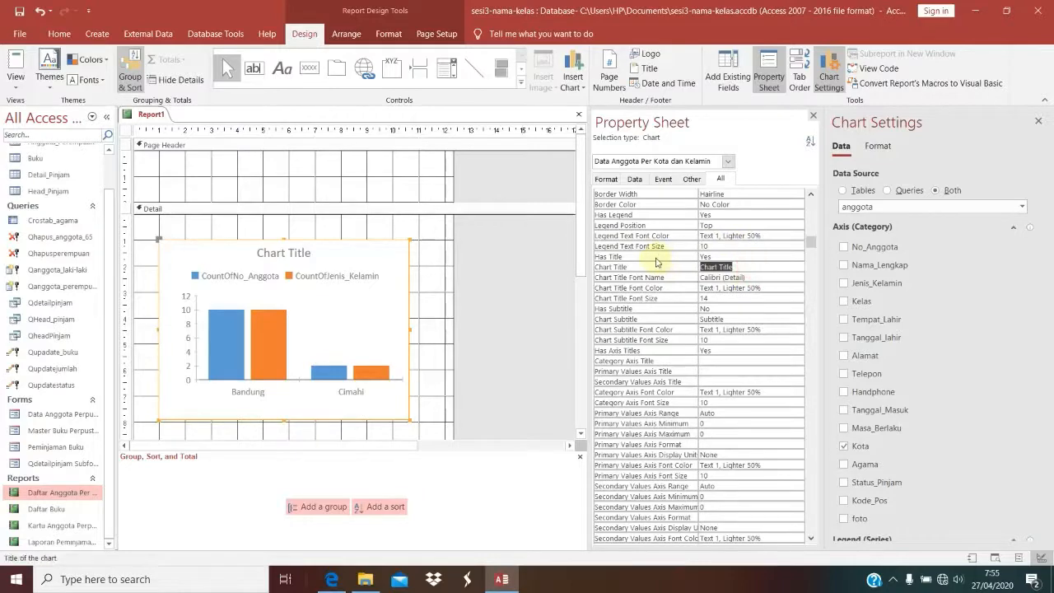
{"action": "key", "text": "Delete"}
{"action": "key", "text": "Return"}
{"action": "left_click", "coordinate": [747, 193]}
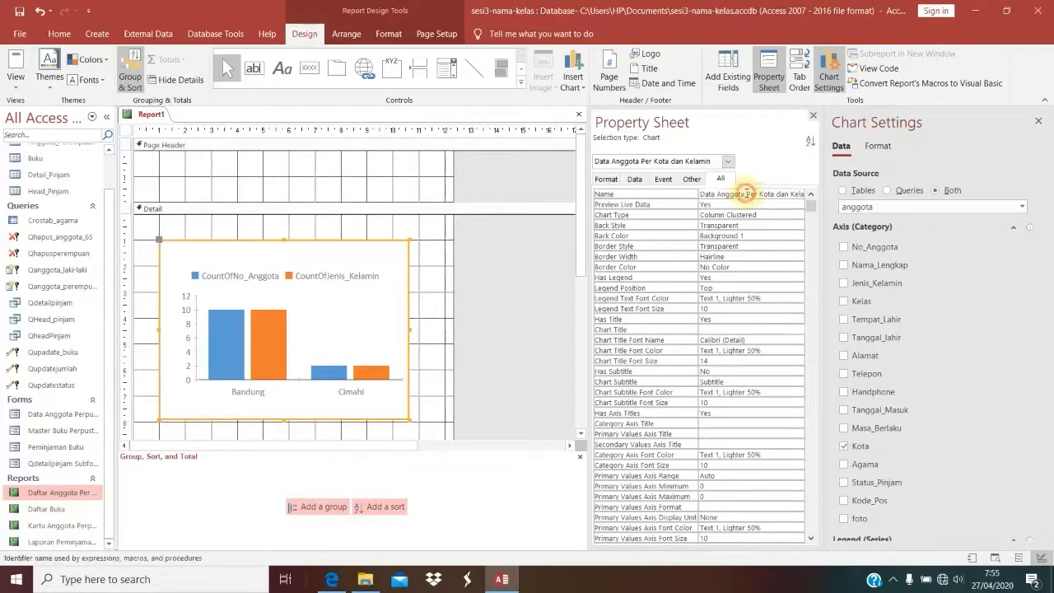
{"action": "left_click", "coordinate": [699, 195]}
{"action": "key", "text": "ctrl+c"}
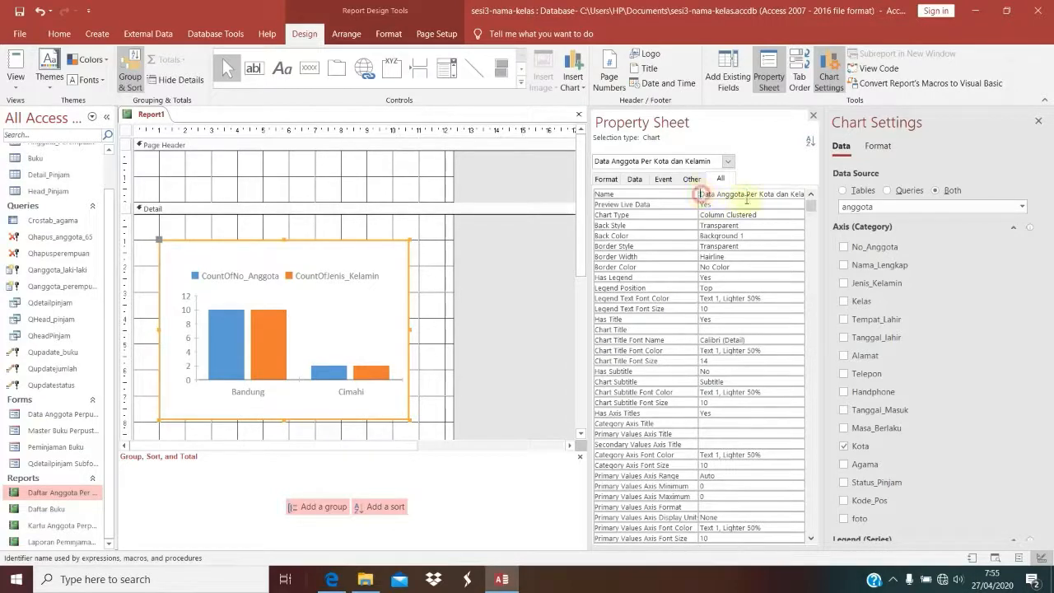
{"action": "left_click", "coordinate": [715, 330]}
{"action": "key", "text": "ctrl+v"}
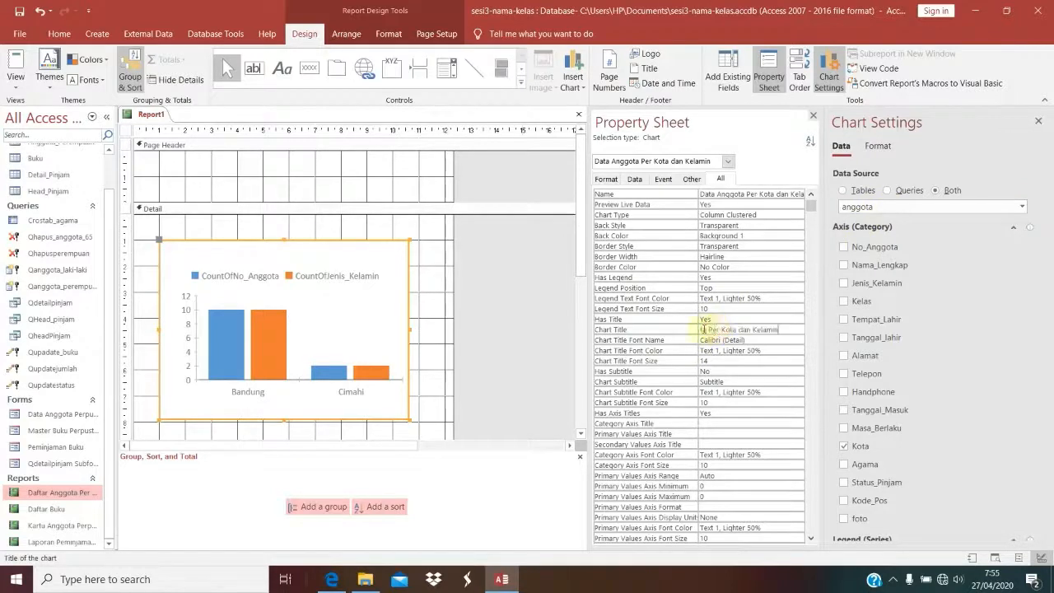
{"action": "left_click", "coordinate": [766, 350]}
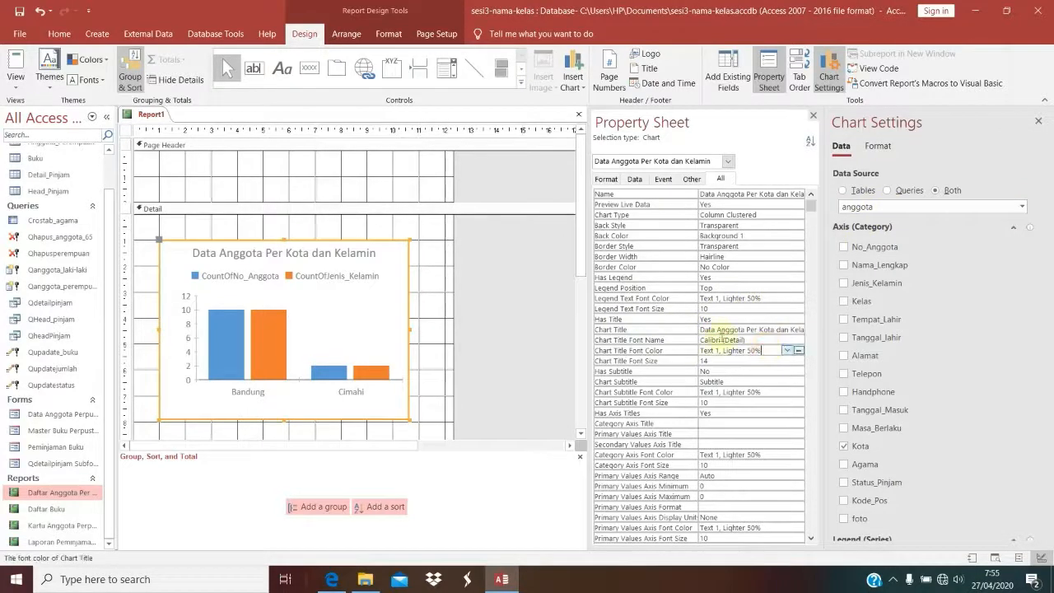
Enlarge the chart to about 11 cm wide and 8 cm high from the Detail section's upper-left corner, and view the report.
{"action": "left_click", "coordinate": [158, 237]}
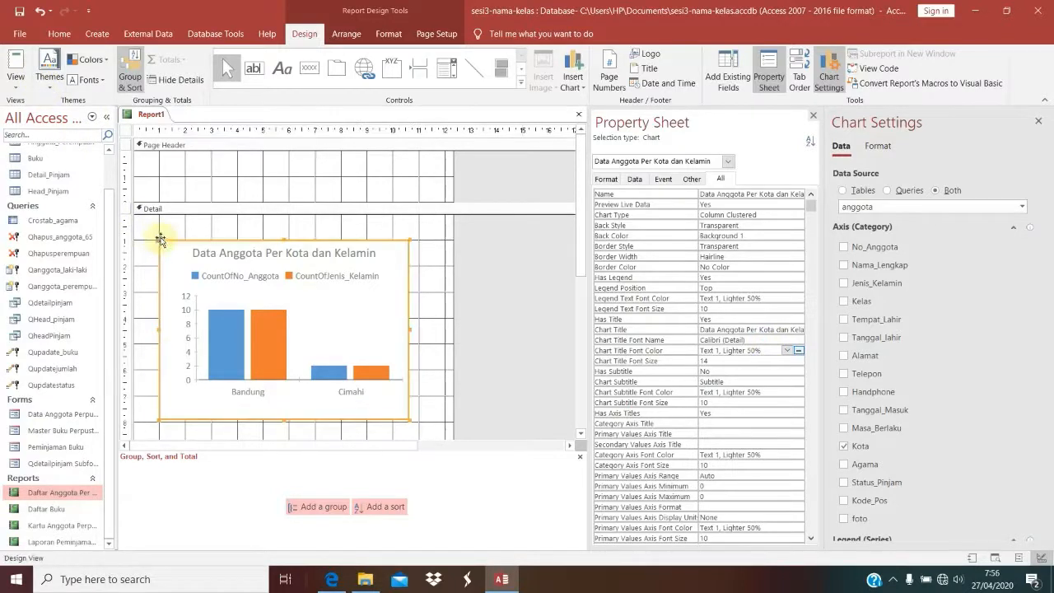
{"action": "left_click_drag", "start_coordinate": [160, 238], "coordinate": [142, 216]}
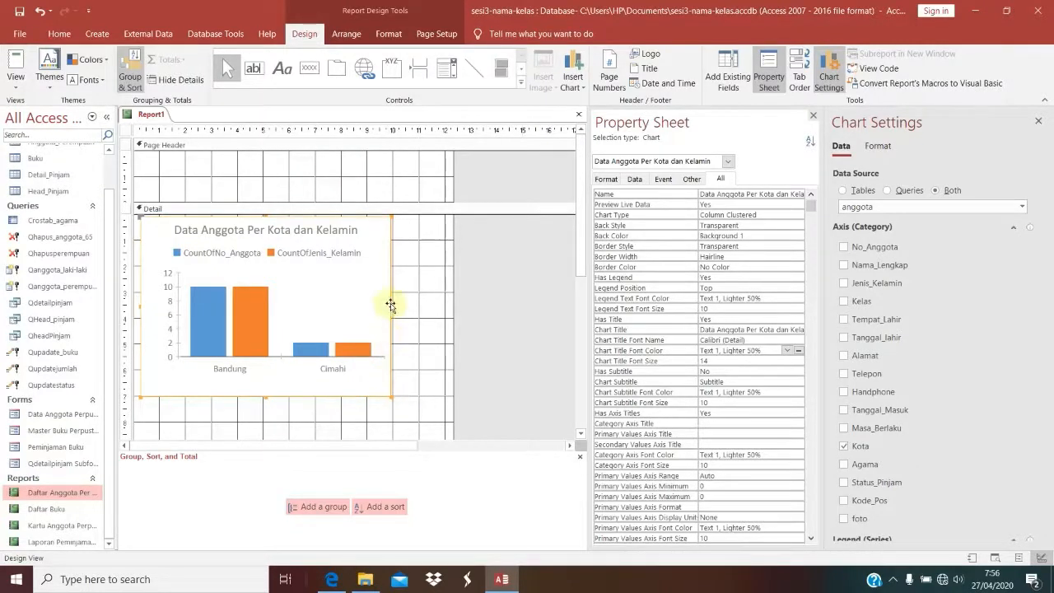
{"action": "left_click_drag", "start_coordinate": [390, 306], "coordinate": [431, 313]}
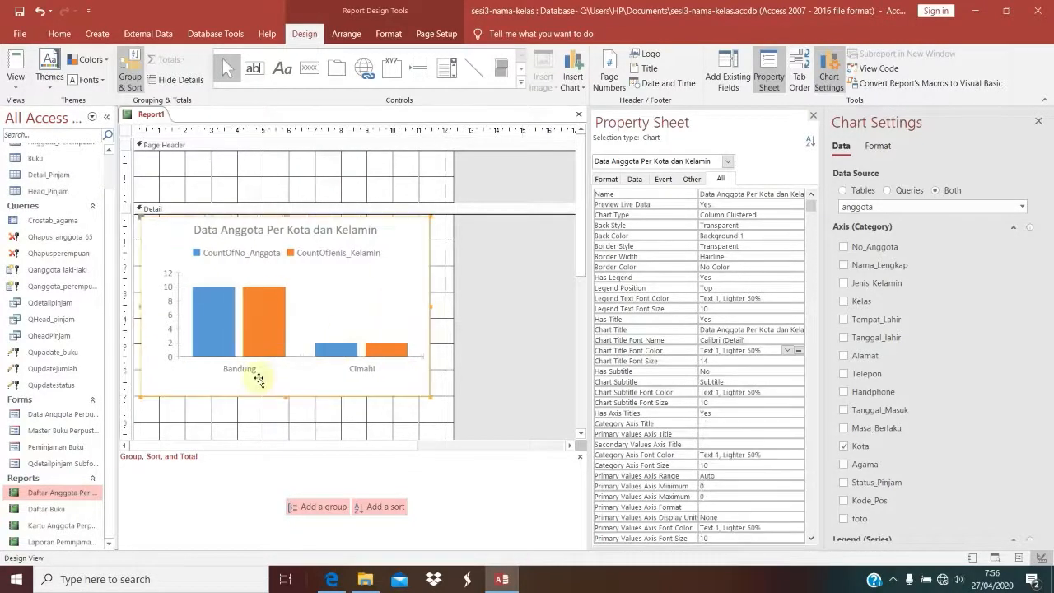
{"action": "left_click_drag", "start_coordinate": [285, 397], "coordinate": [278, 437]}
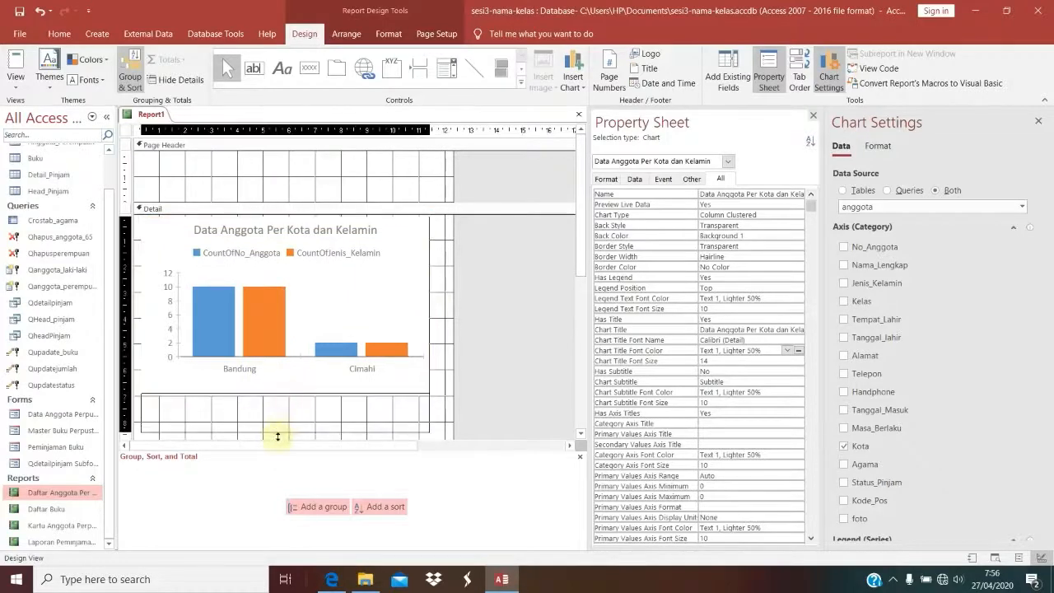
{"action": "left_click", "coordinate": [16, 65]}
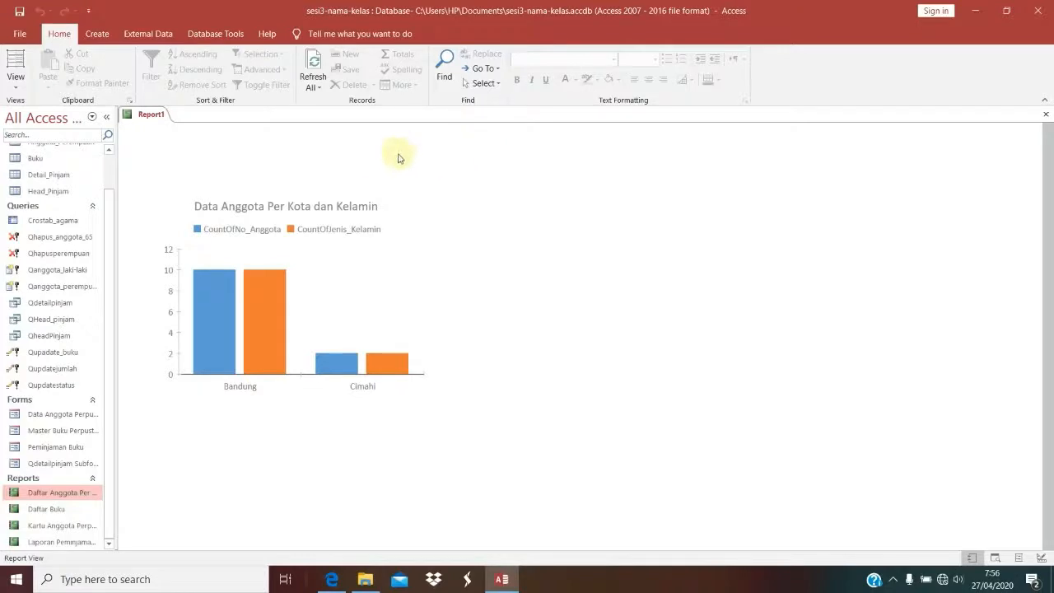
{"action": "mouse_move", "coordinate": [515, 4]}
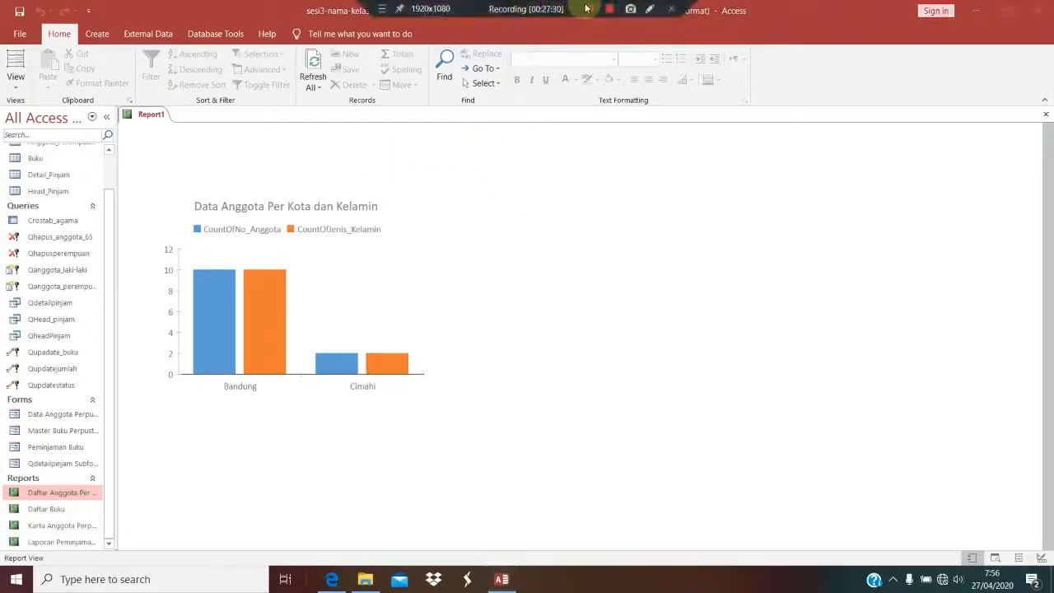